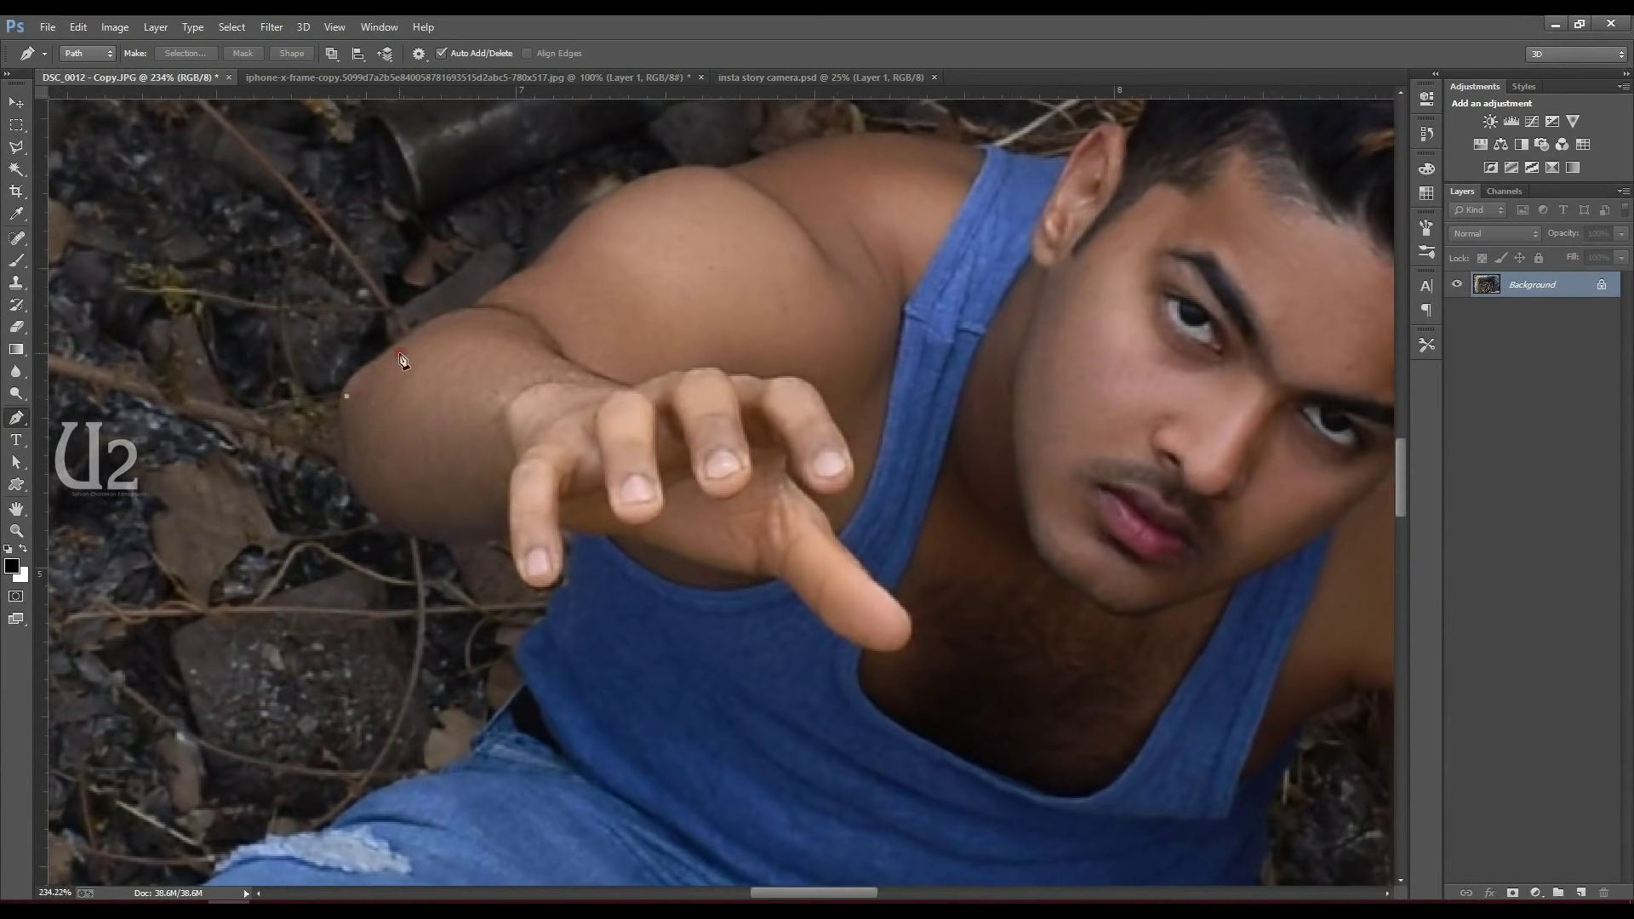
- Trace a Pen tool path along the top of the man's raised arm and shoulder toward his head
drag(516, 285, 544, 260)
drag(625, 190, 665, 173)
drag(711, 171, 839, 143)
drag(942, 146, 991, 154)
mouse_move(1025, 162)
mouse_down()
mouse_move(1040, 166)
mouse_move(868, 316)
mouse_up()
click(1074, 153)
click(1114, 127)
click(878, 316)
- Continue the path around his head, down the lowered arm and along the outer edge of that leg toward its cuff
drag(936, 213, 884, 355)
drag(990, 272, 973, 373)
mouse_move(931, 595)
mouse_down()
mouse_move(876, 426)
mouse_move(901, 215)
mouse_up()
click(921, 571)
drag(908, 644, 924, 286)
drag(901, 375, 890, 399)
drag(805, 565, 801, 346)
mouse_move(892, 662)
mouse_down()
mouse_move(879, 699)
mouse_move(1042, 292)
mouse_up()
drag(800, 675, 754, 732)
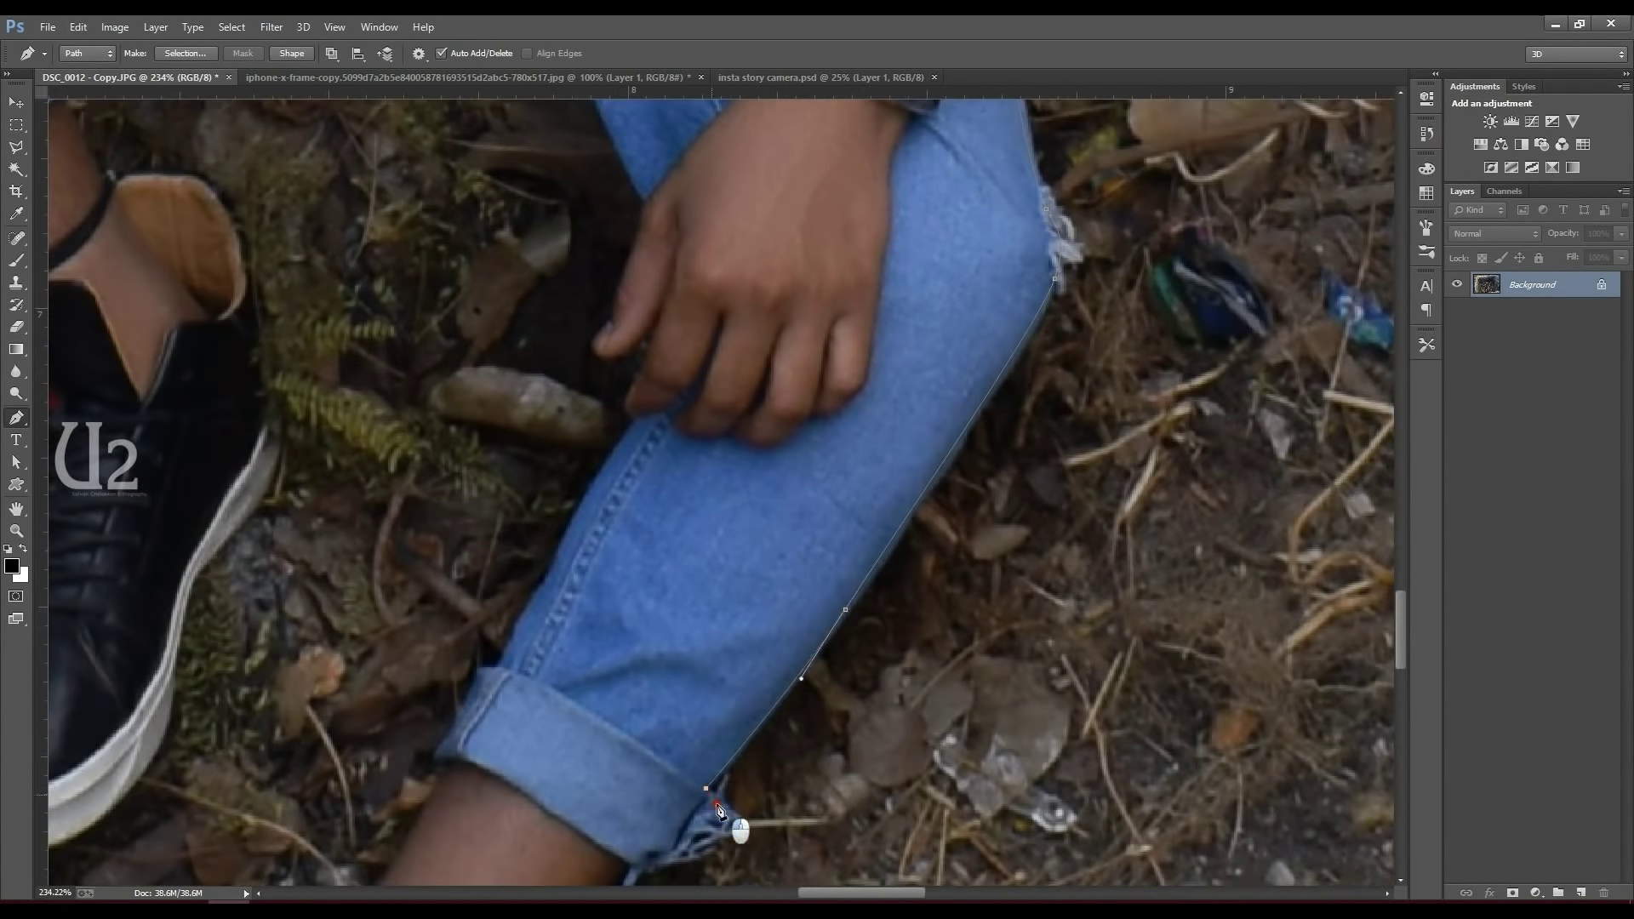
- Extend the path around the frayed trouser cuff, down the ankle and along the outer edge of the lower shoe
drag(664, 838, 647, 485)
click(480, 681)
click(540, 711)
drag(538, 721, 535, 741)
drag(473, 807, 474, 429)
drag(462, 542, 464, 556)
click(467, 582)
drag(524, 851, 523, 634)
click(485, 682)
- Carry the path around the lower shoe's sole and back up its inner side to the ankle
drag(337, 558, 299, 490)
drag(207, 313, 373, 595)
drag(249, 398, 254, 357)
drag(358, 320, 378, 312)
drag(441, 285, 466, 269)
click(492, 241)
drag(544, 192, 545, 383)
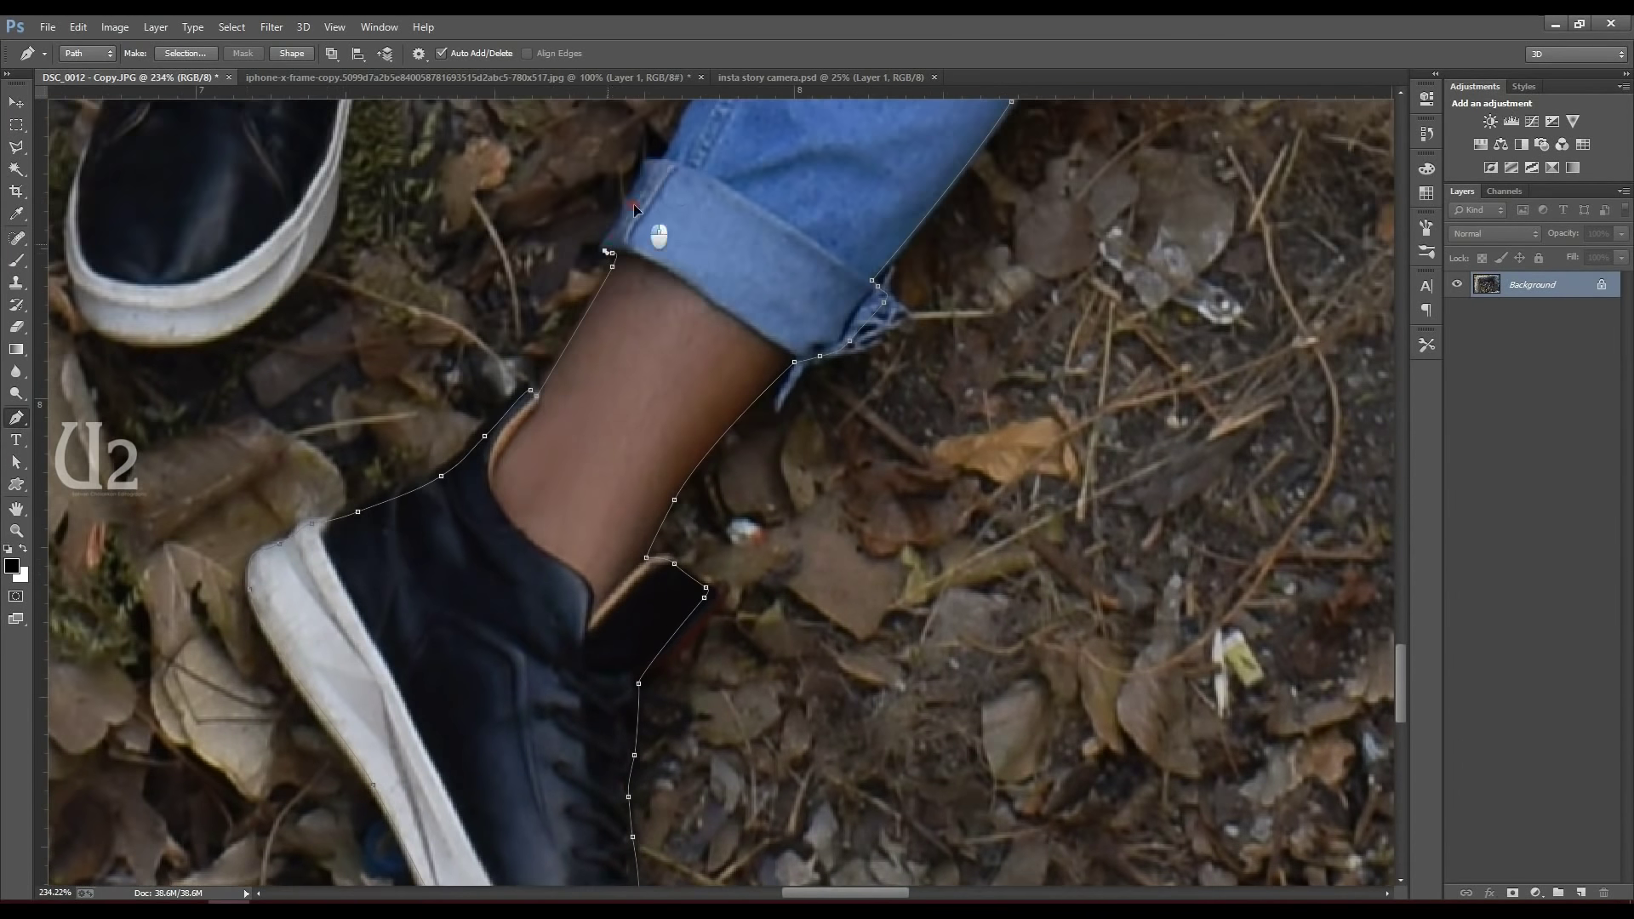
- Continue the path past the rolled cuff and up the inner leg, across the crotch to the other knee
drag(668, 170, 668, 472)
drag(800, 209, 766, 509)
click(786, 408)
click(737, 448)
click(765, 342)
mouse_move(773, 301)
mouse_down()
mouse_move(774, 288)
mouse_move(799, 637)
mouse_up()
click(774, 286)
drag(708, 447, 686, 414)
mouse_move(506, 229)
mouse_down()
mouse_move(462, 191)
mouse_move(357, 165)
mouse_up()
drag(284, 183, 237, 191)
click(94, 203)
click(77, 203)
- Trace the path down the inside of the other lower leg and around its black shoe
drag(397, 734, 402, 781)
drag(413, 808, 543, 452)
drag(541, 574, 525, 595)
click(478, 660)
drag(451, 783, 447, 809)
drag(447, 808, 681, 404)
mouse_move(545, 515)
mouse_down()
mouse_move(477, 515)
mouse_move(427, 455)
mouse_up()
drag(428, 374, 389, 696)
drag(449, 474, 464, 446)
click(479, 383)
drag(324, 151, 498, 697)
drag(313, 398, 281, 345)
- Continue the path up the outer shin, around the ripped knee and along the thigh to the waist
drag(277, 289, 396, 658)
drag(355, 570, 350, 558)
drag(340, 495, 357, 483)
click(380, 447)
click(412, 411)
click(528, 321)
click(610, 287)
click(662, 259)
drag(721, 237, 735, 234)
click(766, 219)
click(787, 185)
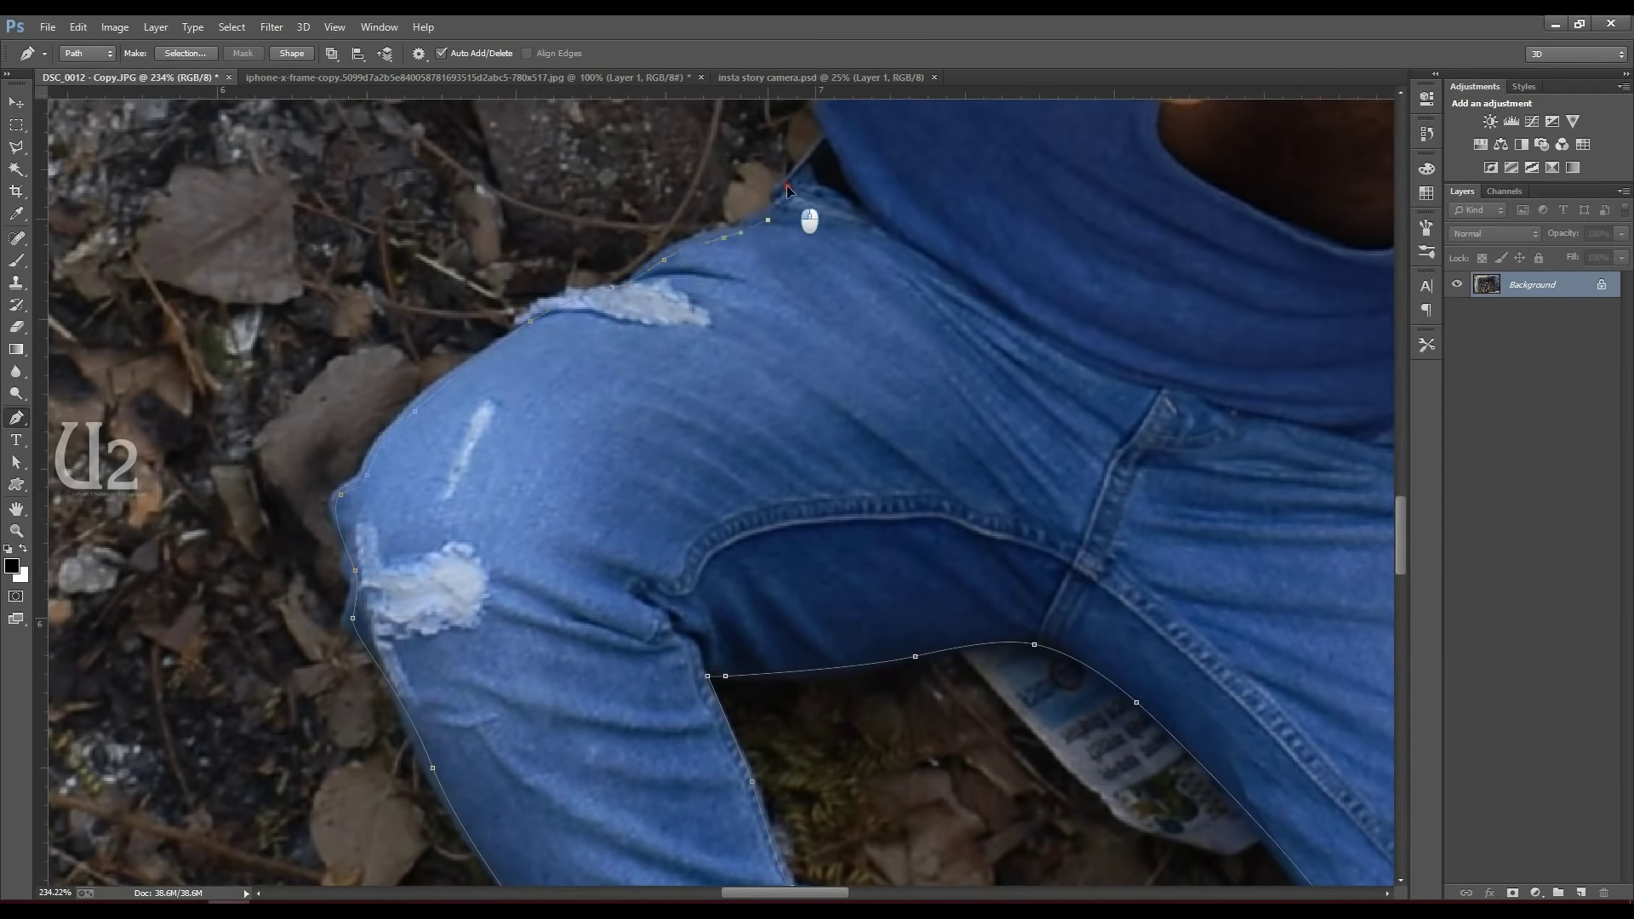
- Complete the path around the elbow of the raised arm back to its starting point
click(612, 452)
click(581, 433)
click(554, 415)
click(550, 386)
click(546, 355)
click(546, 333)
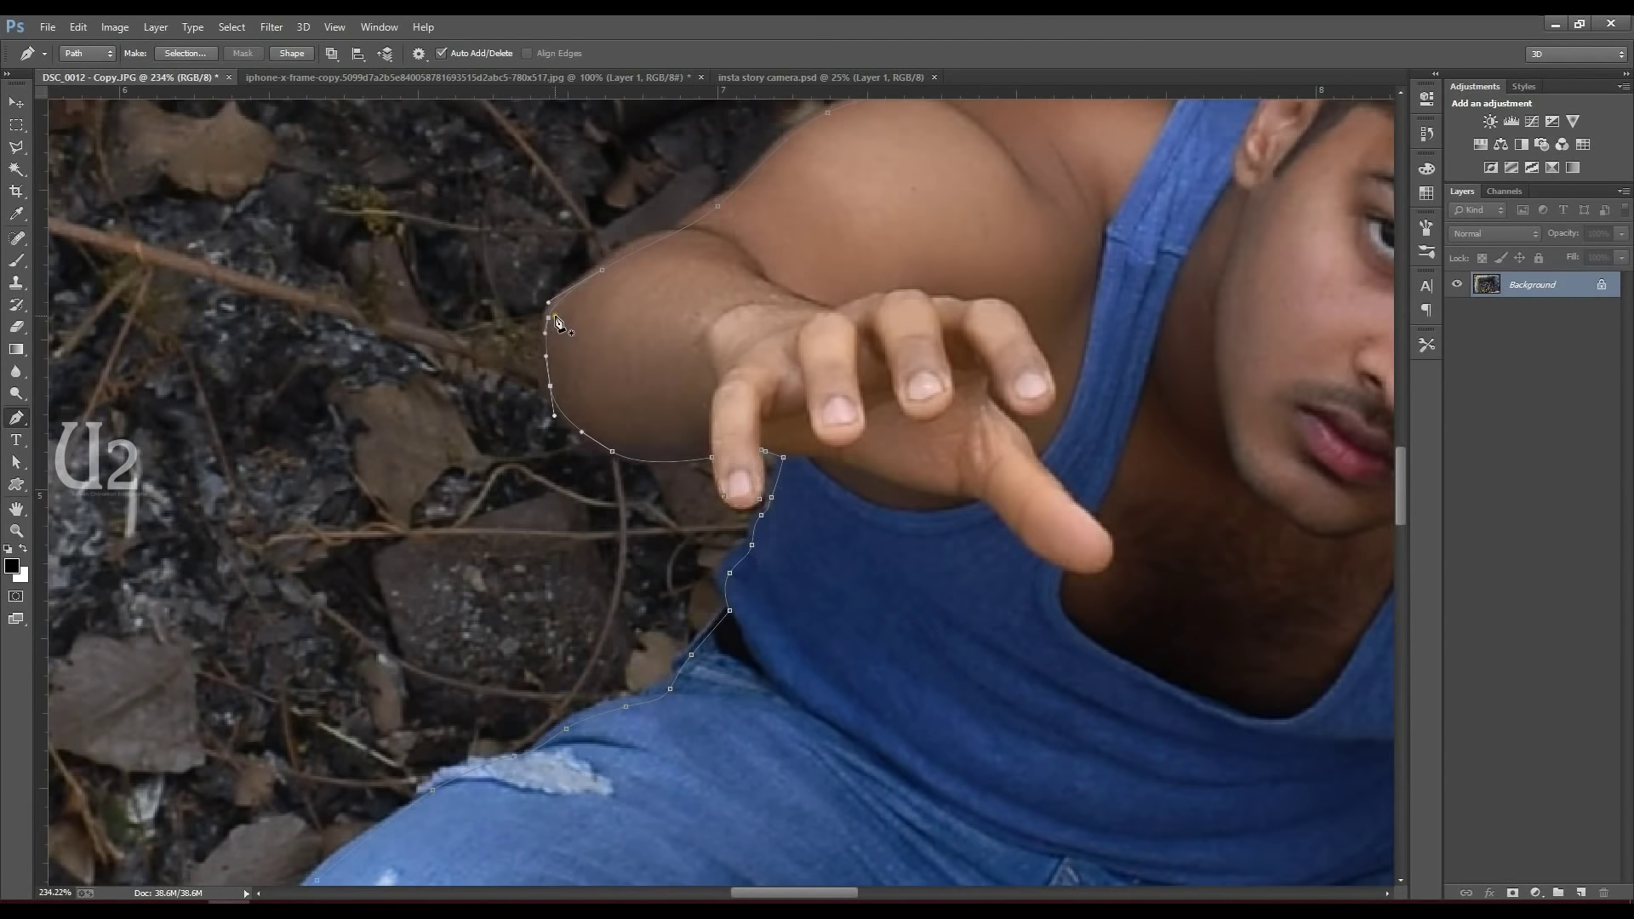
- Convert the path around the man into a new anti-aliased selection
right_click(551, 325)
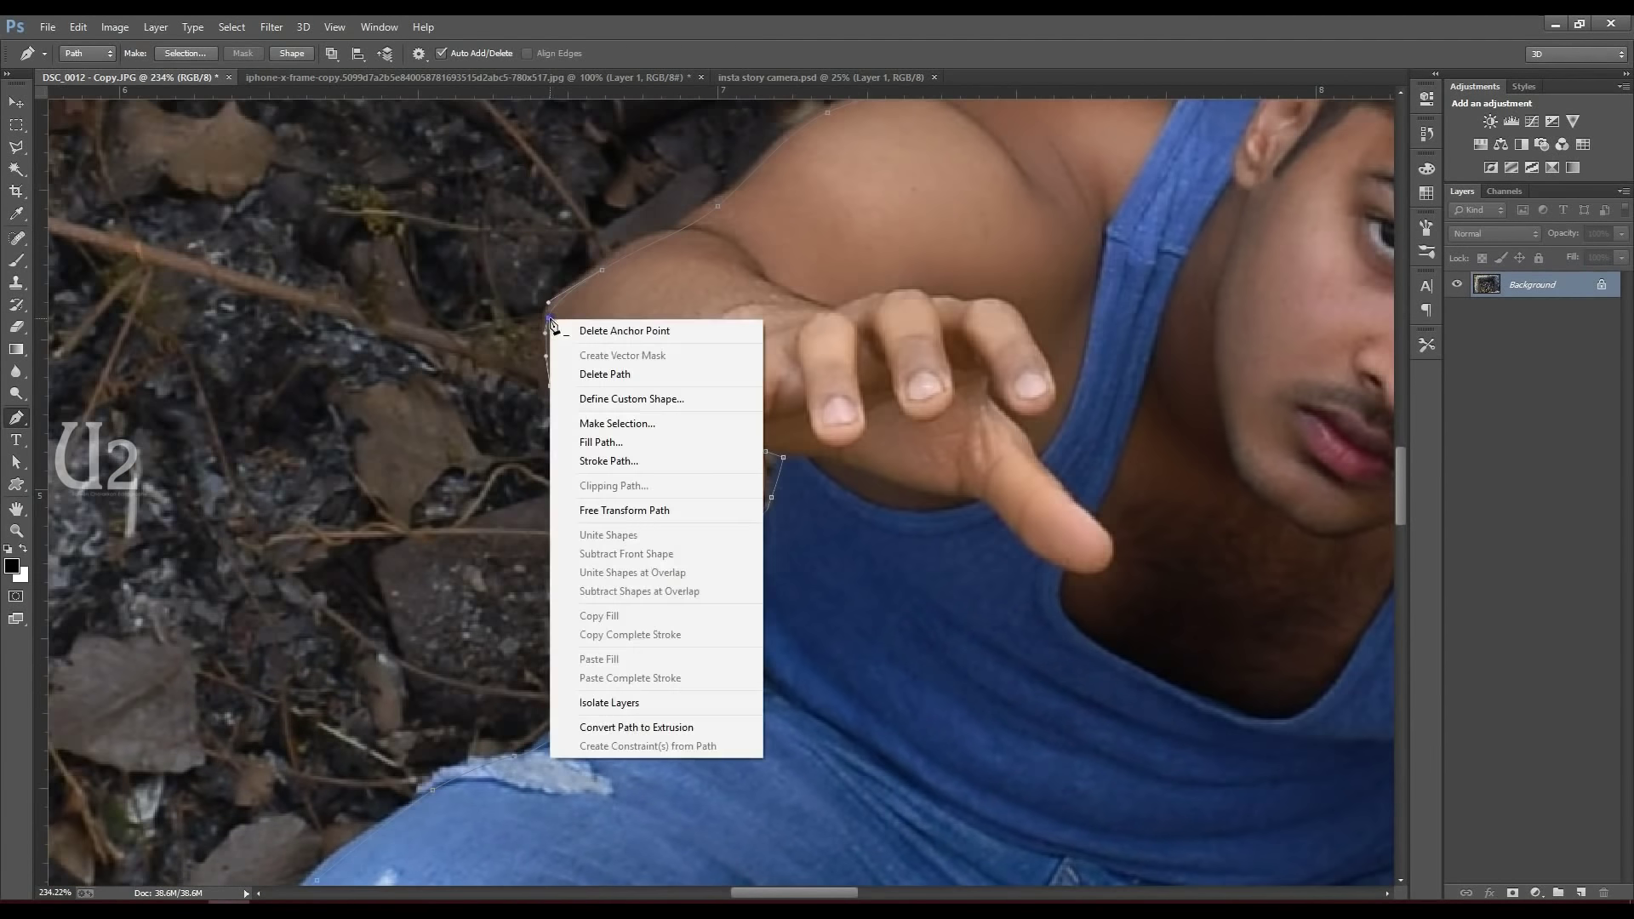
click(647, 423)
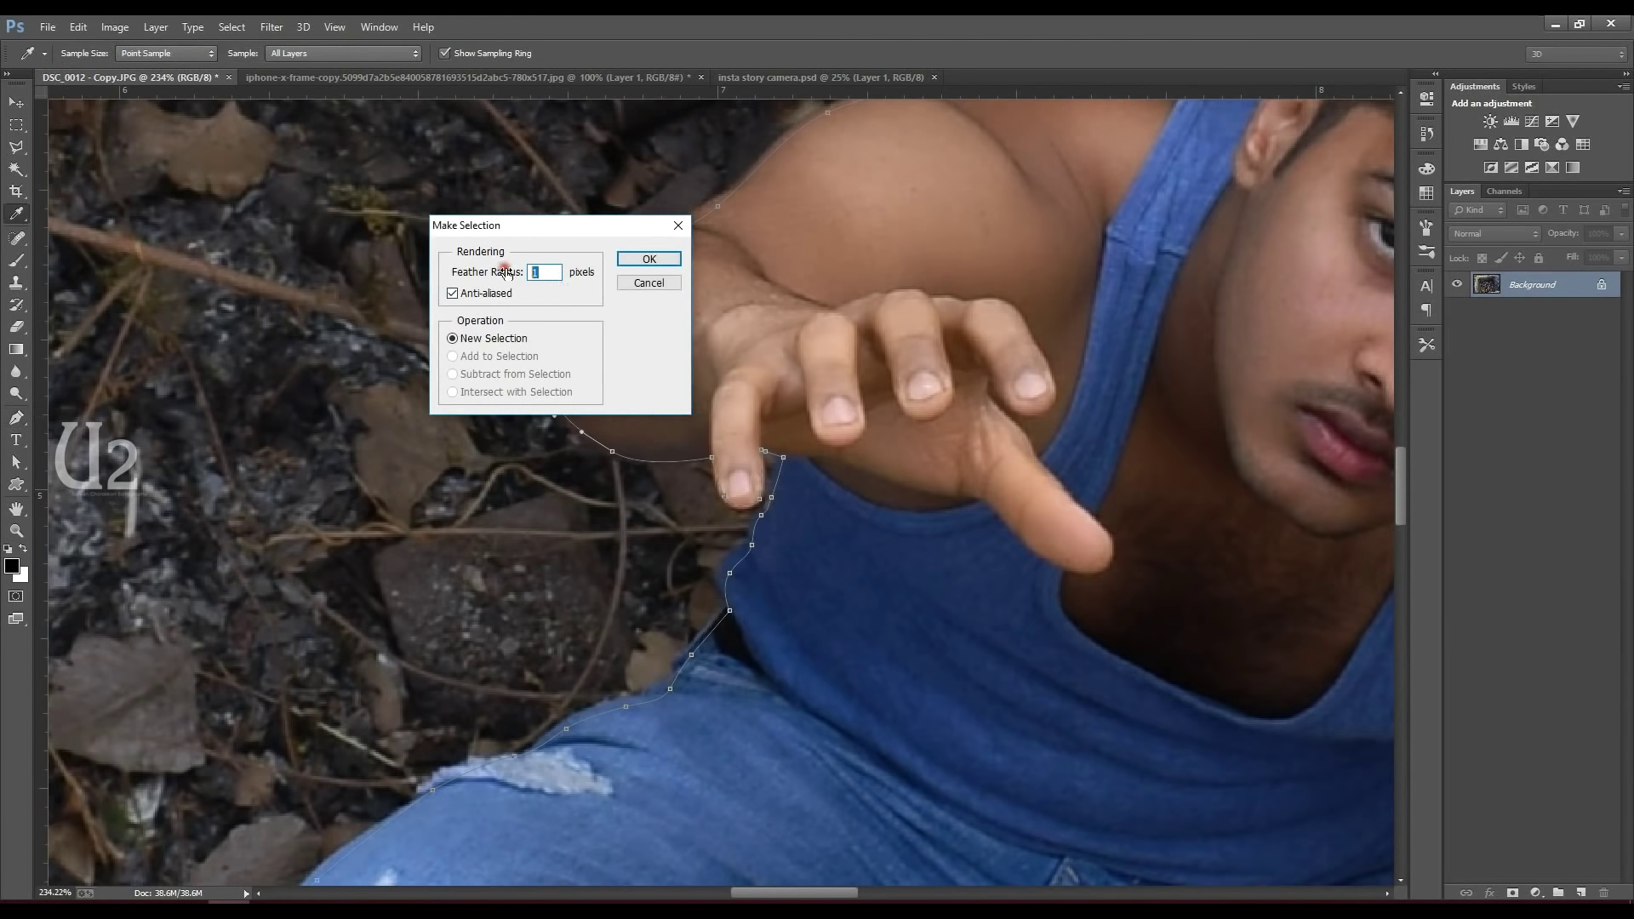
click(647, 258)
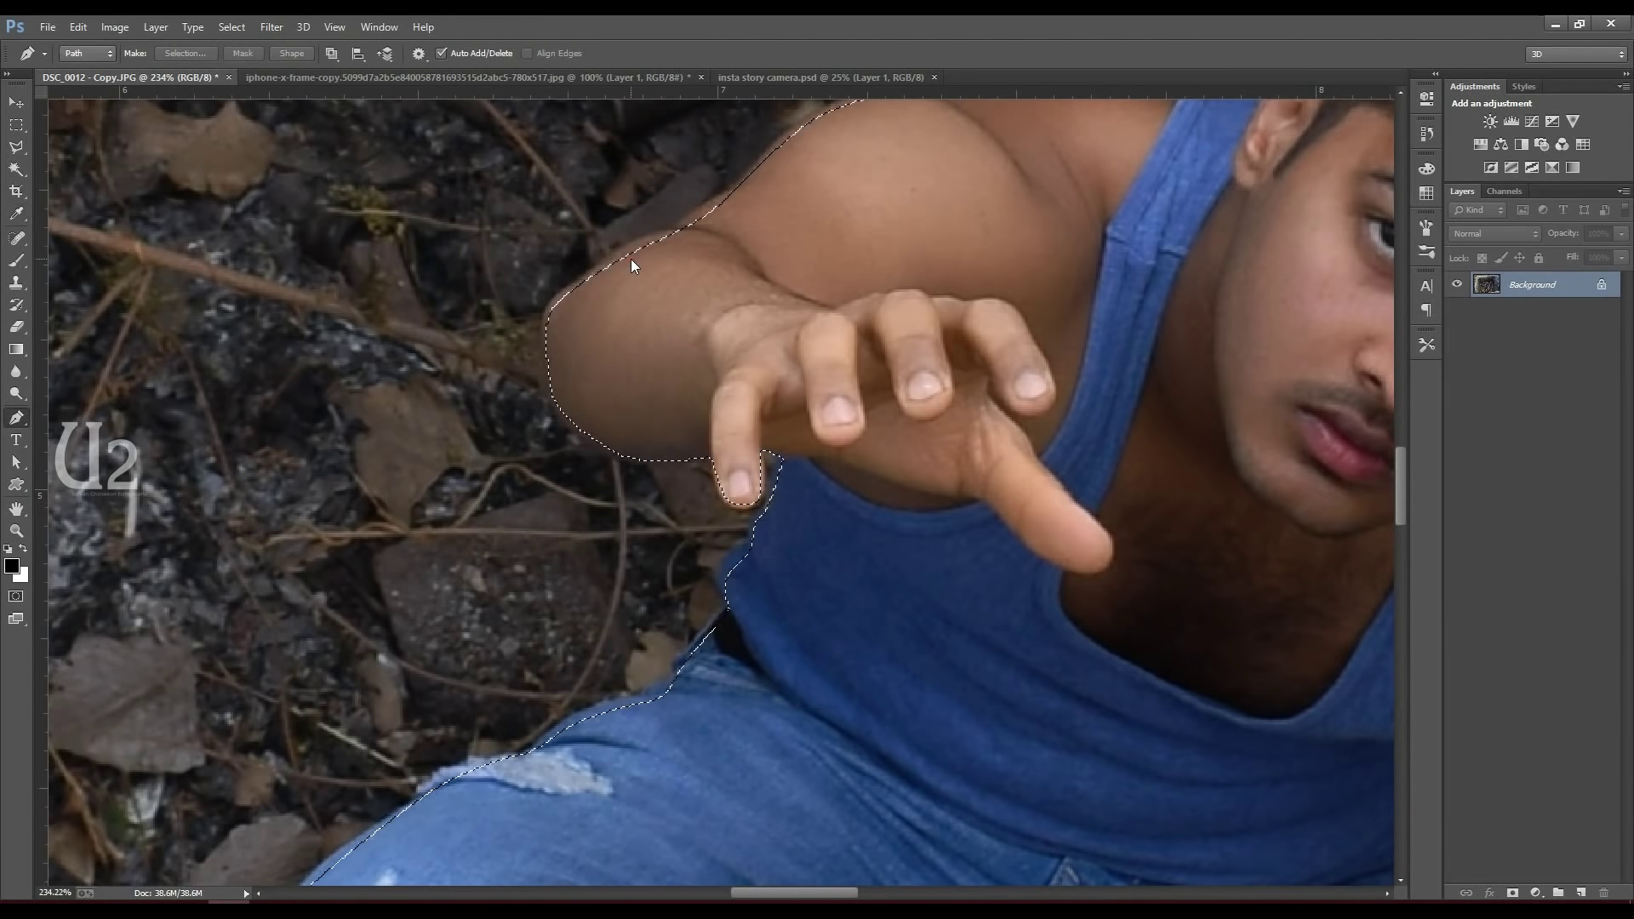
- Copy the selected man and paste him onto a new layer
key(ctrl+0)
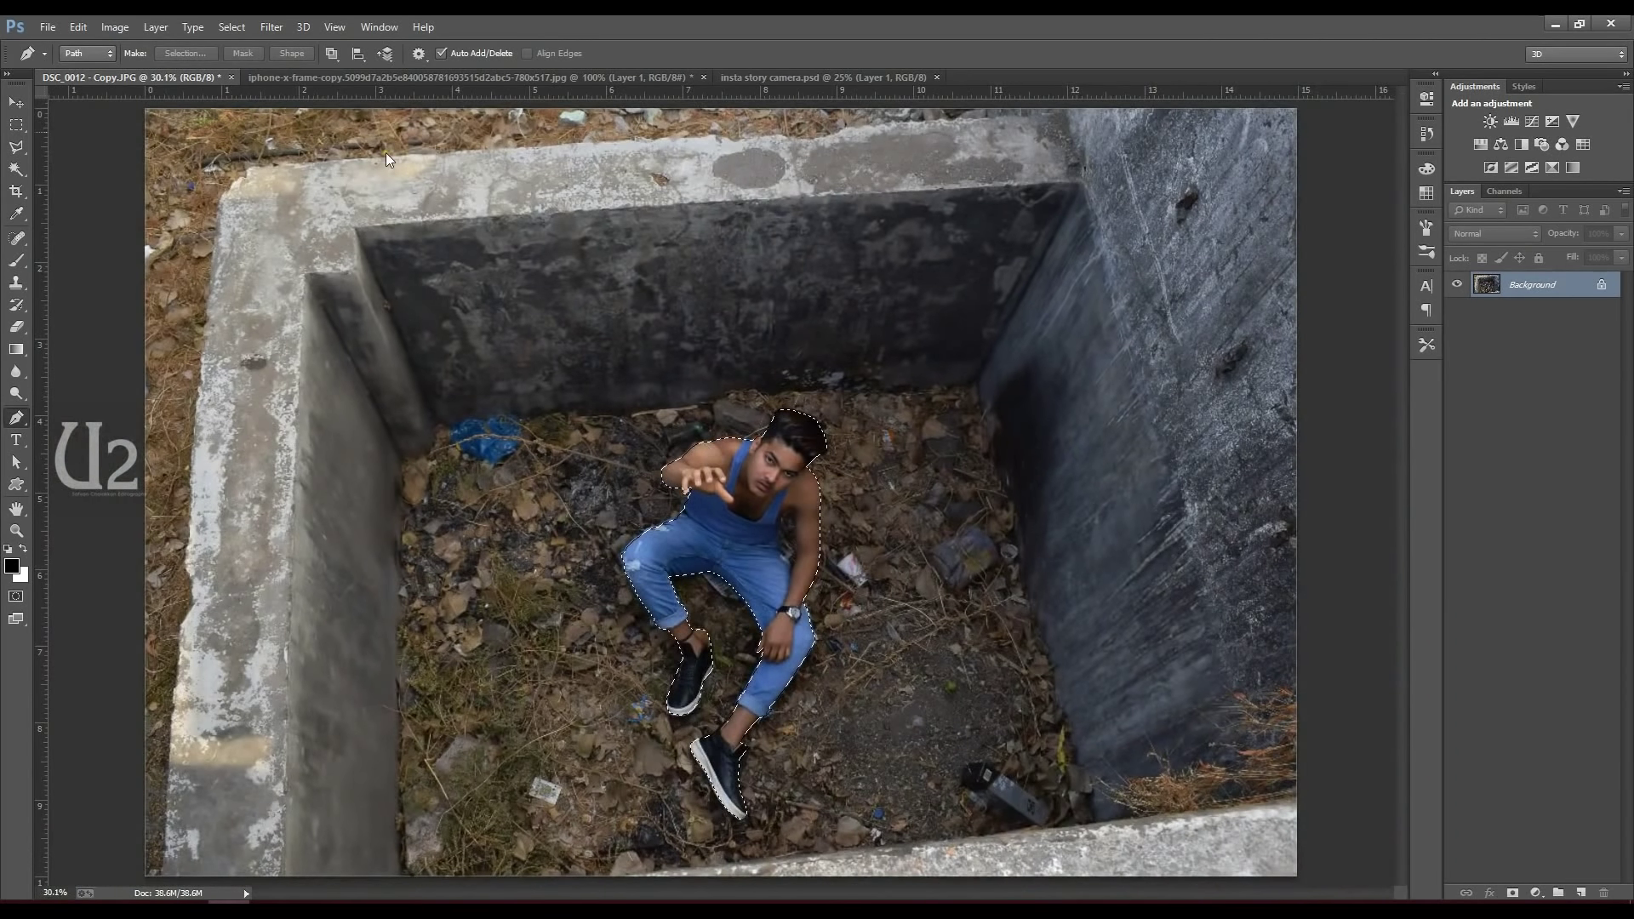
click(77, 27)
click(111, 145)
click(77, 26)
click(108, 181)
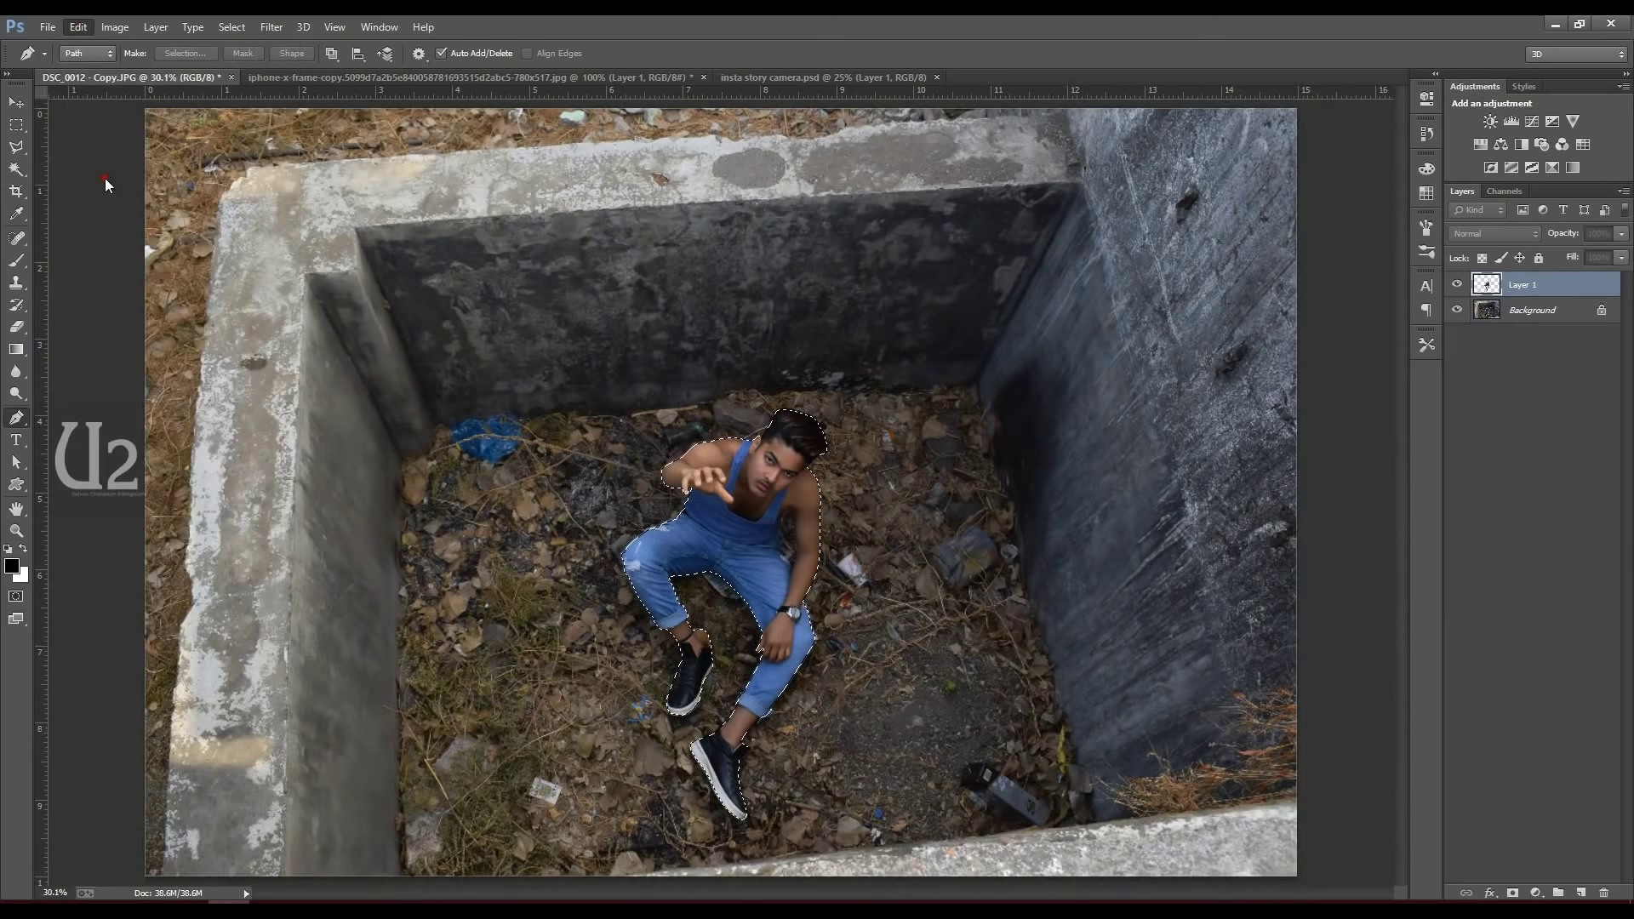
- Move the pasted cutout up from the original figure and enlarge it with Free Transform
click(23, 103)
drag(757, 537, 724, 457)
key(ctrl+minus)
key(ctrl+t)
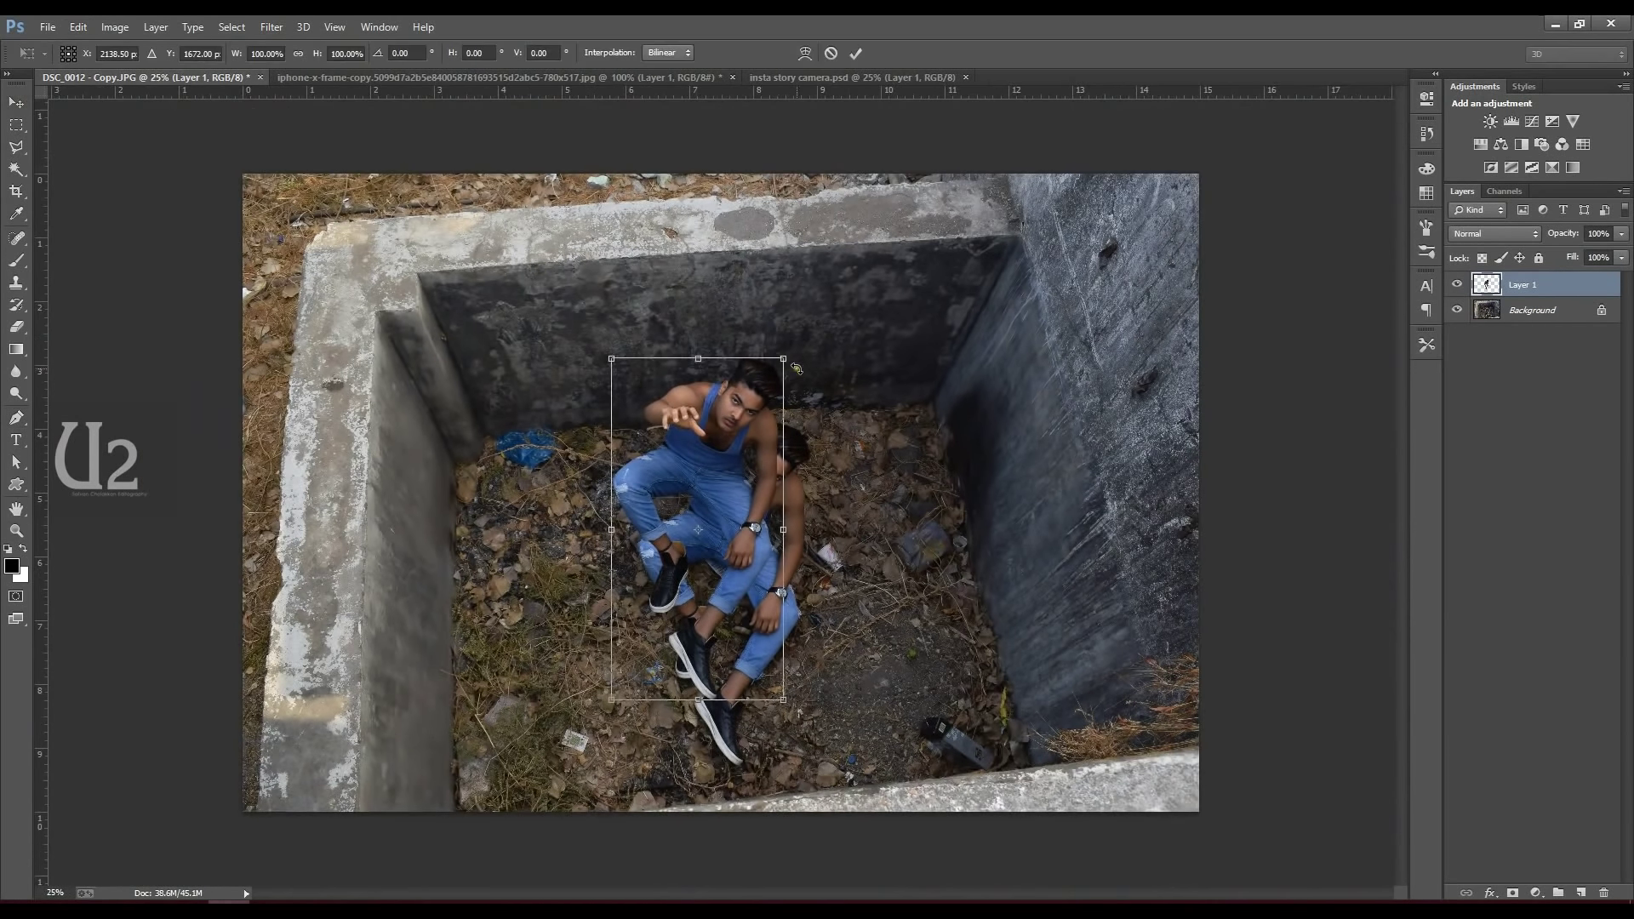
drag(784, 357, 864, 303)
key(Return)
drag(733, 457, 734, 466)
- Add an empty layer between the background and the cutout, and set the foreground colour to yellow #ffc600
click(1555, 313)
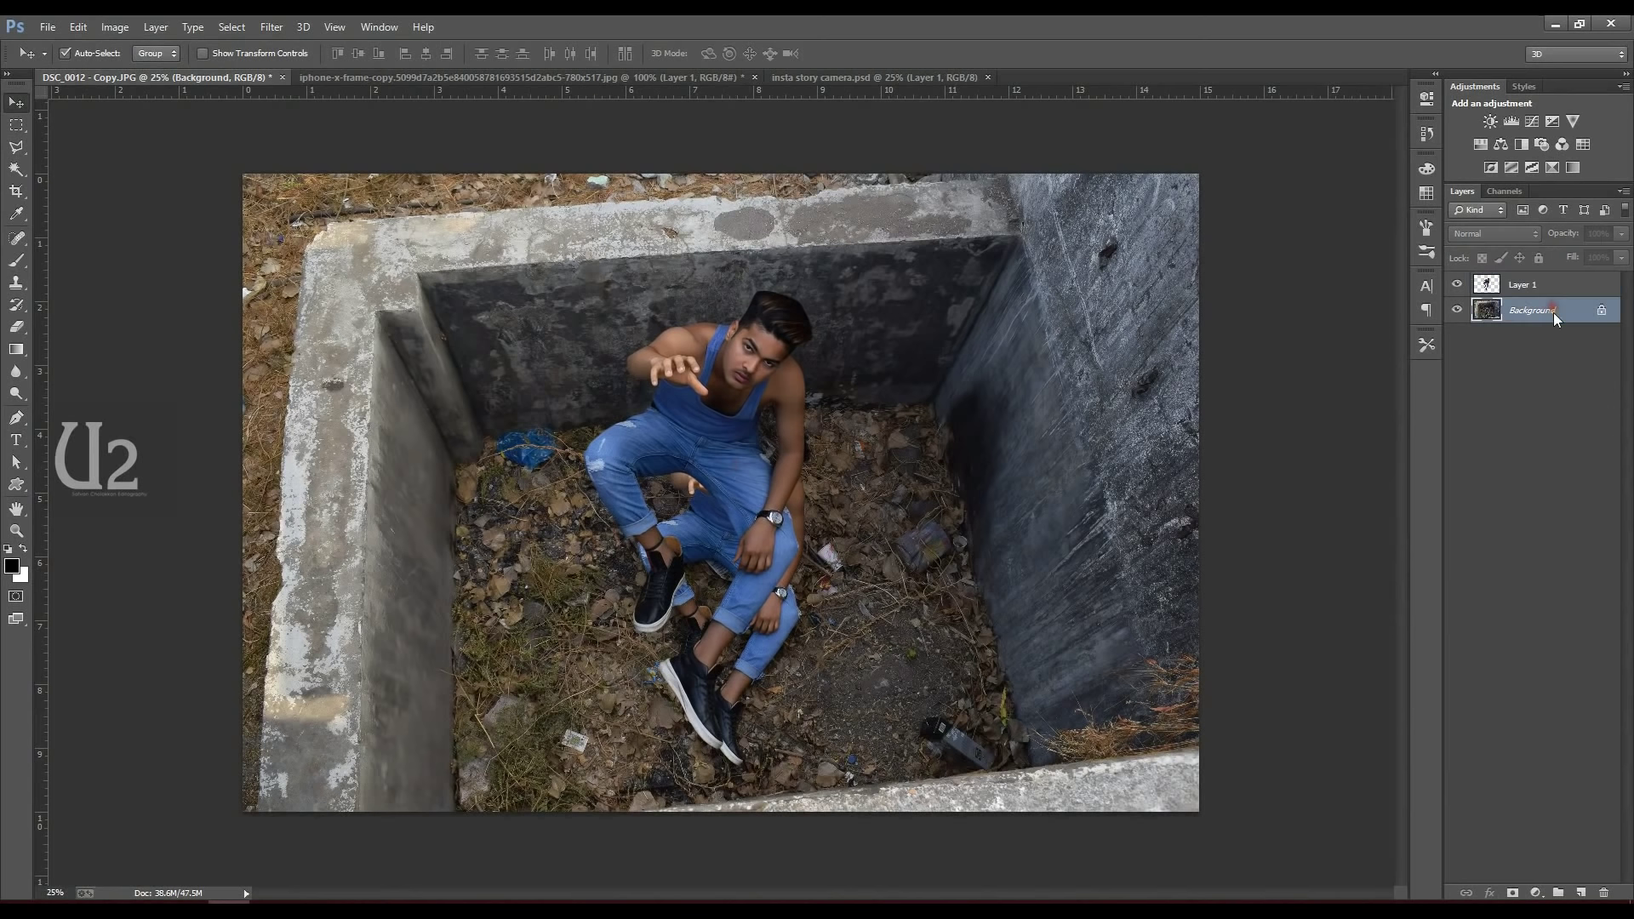
click(1580, 893)
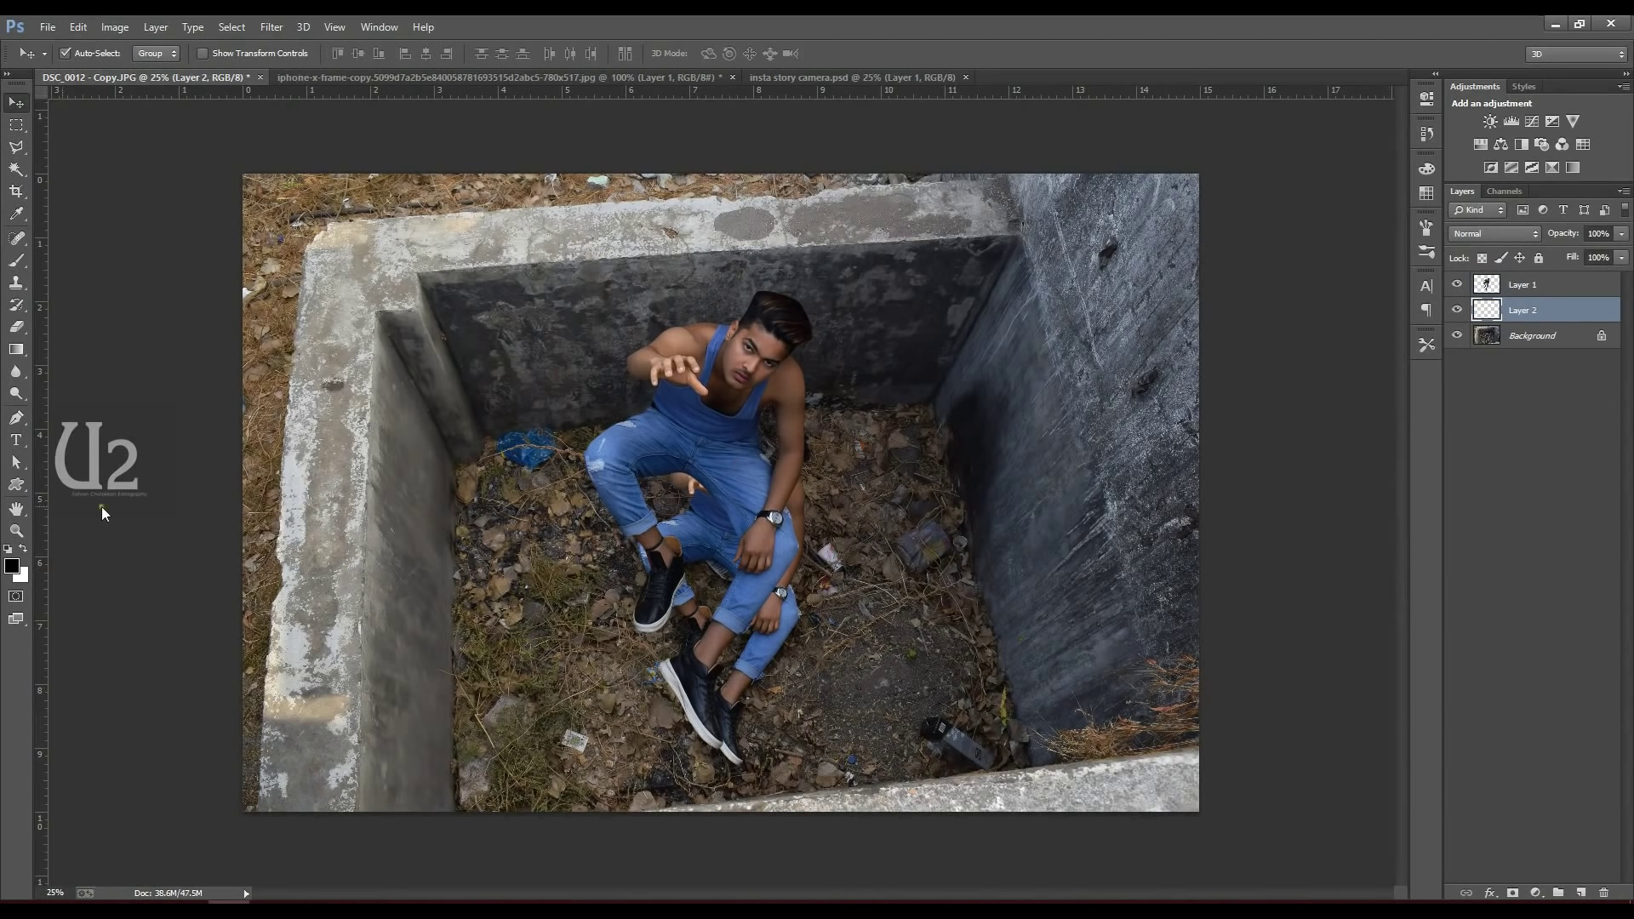
click(12, 565)
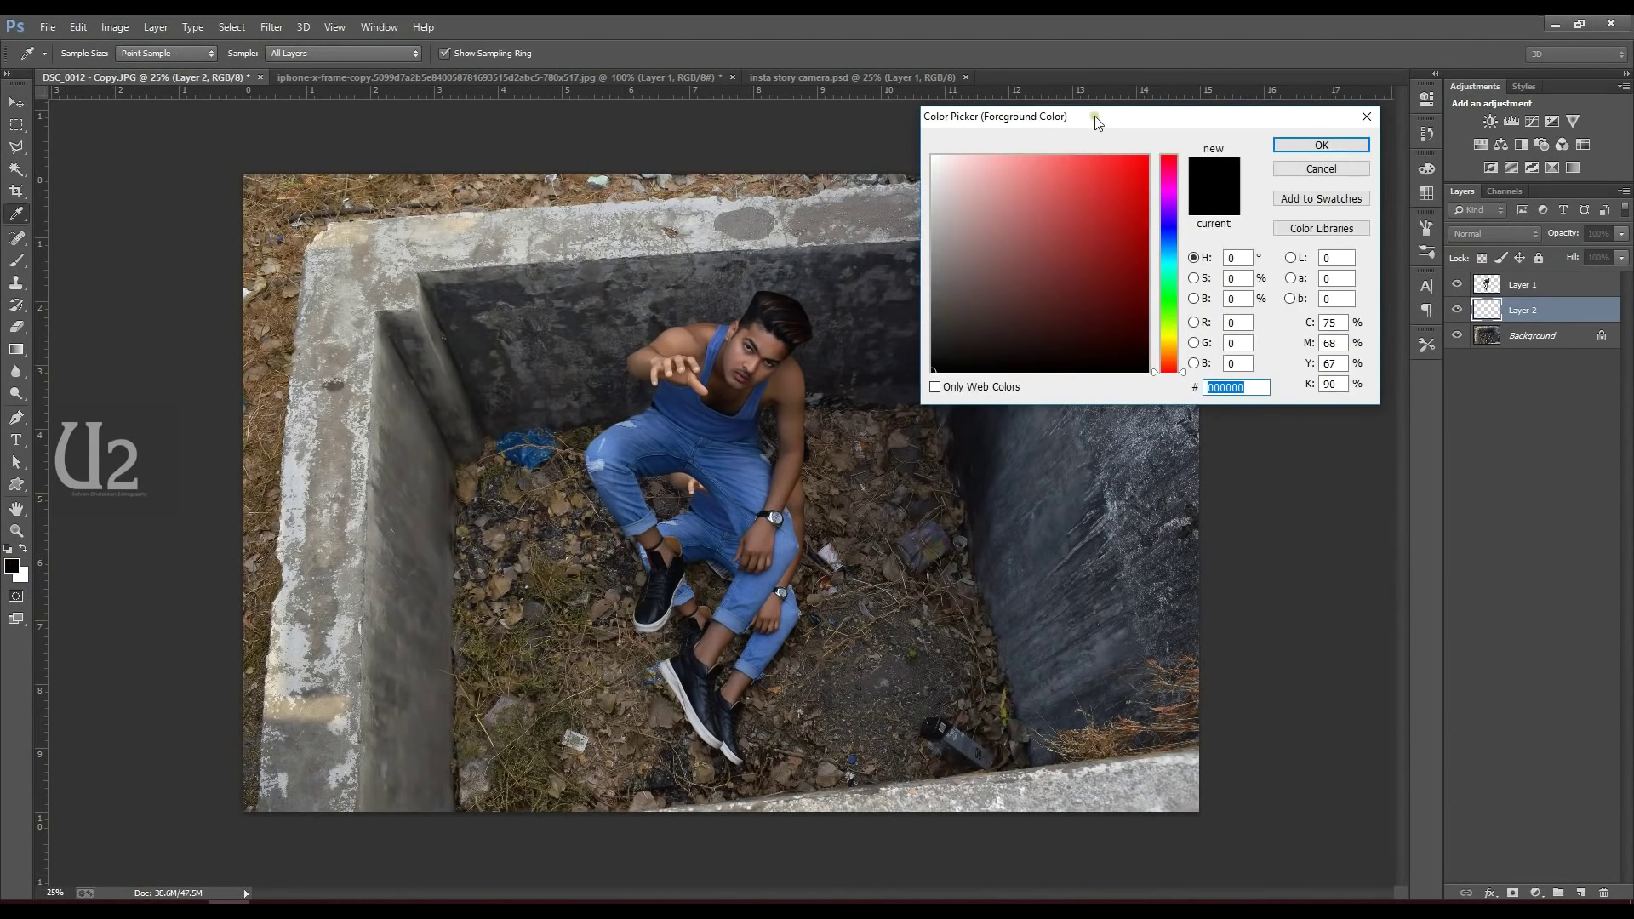
drag(1086, 125, 942, 178)
click(994, 220)
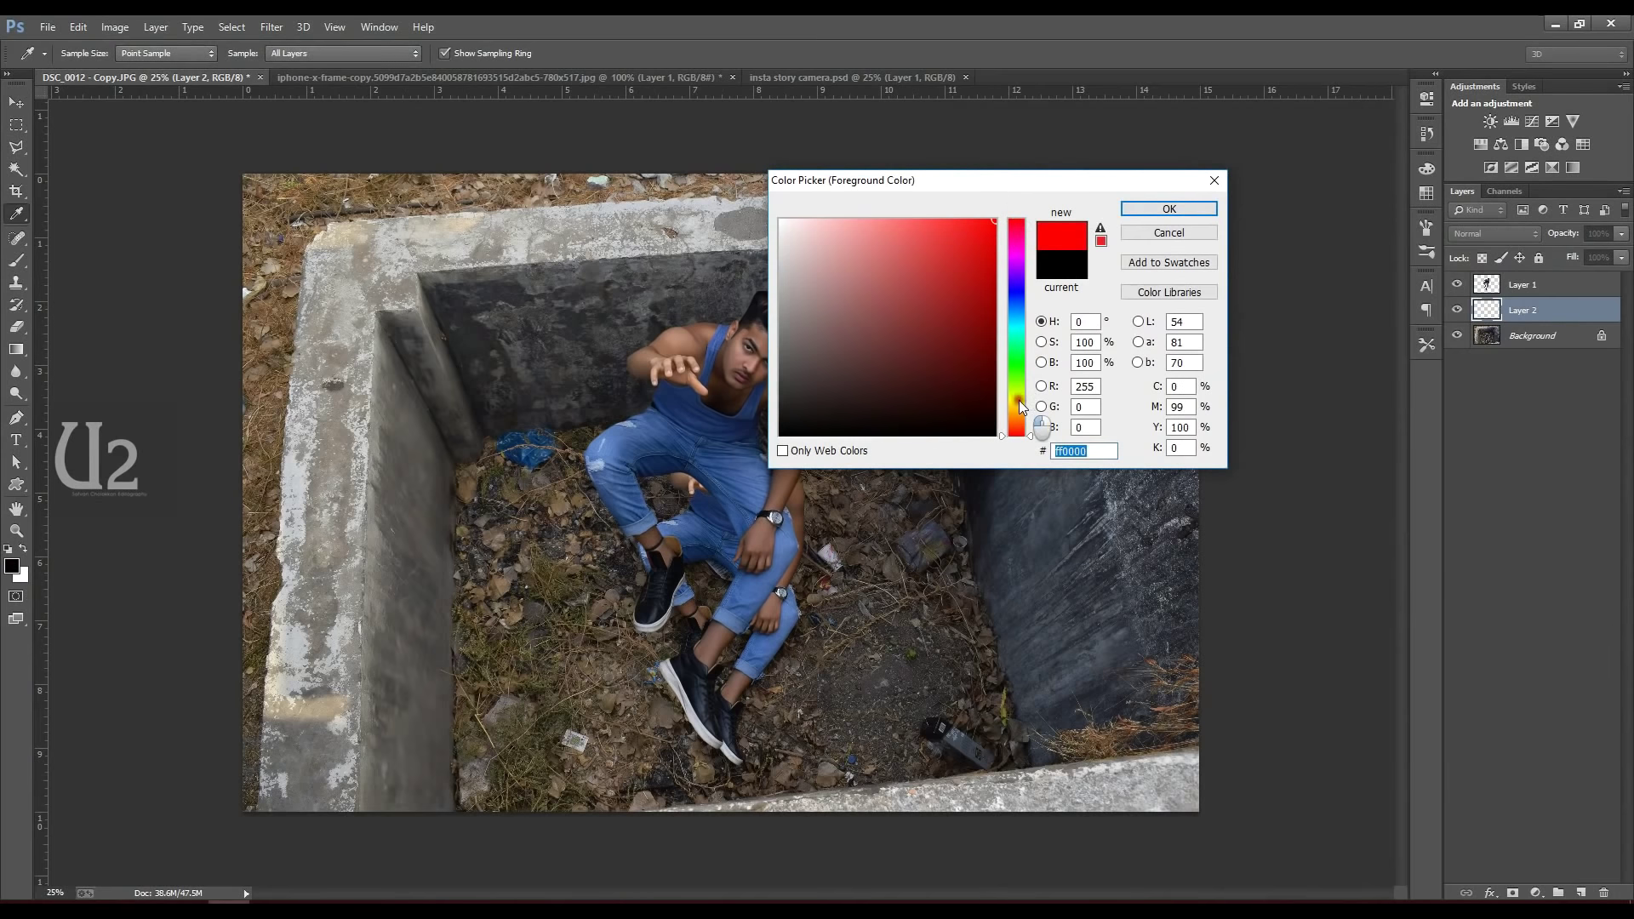
click(1020, 401)
drag(1019, 400, 1019, 407)
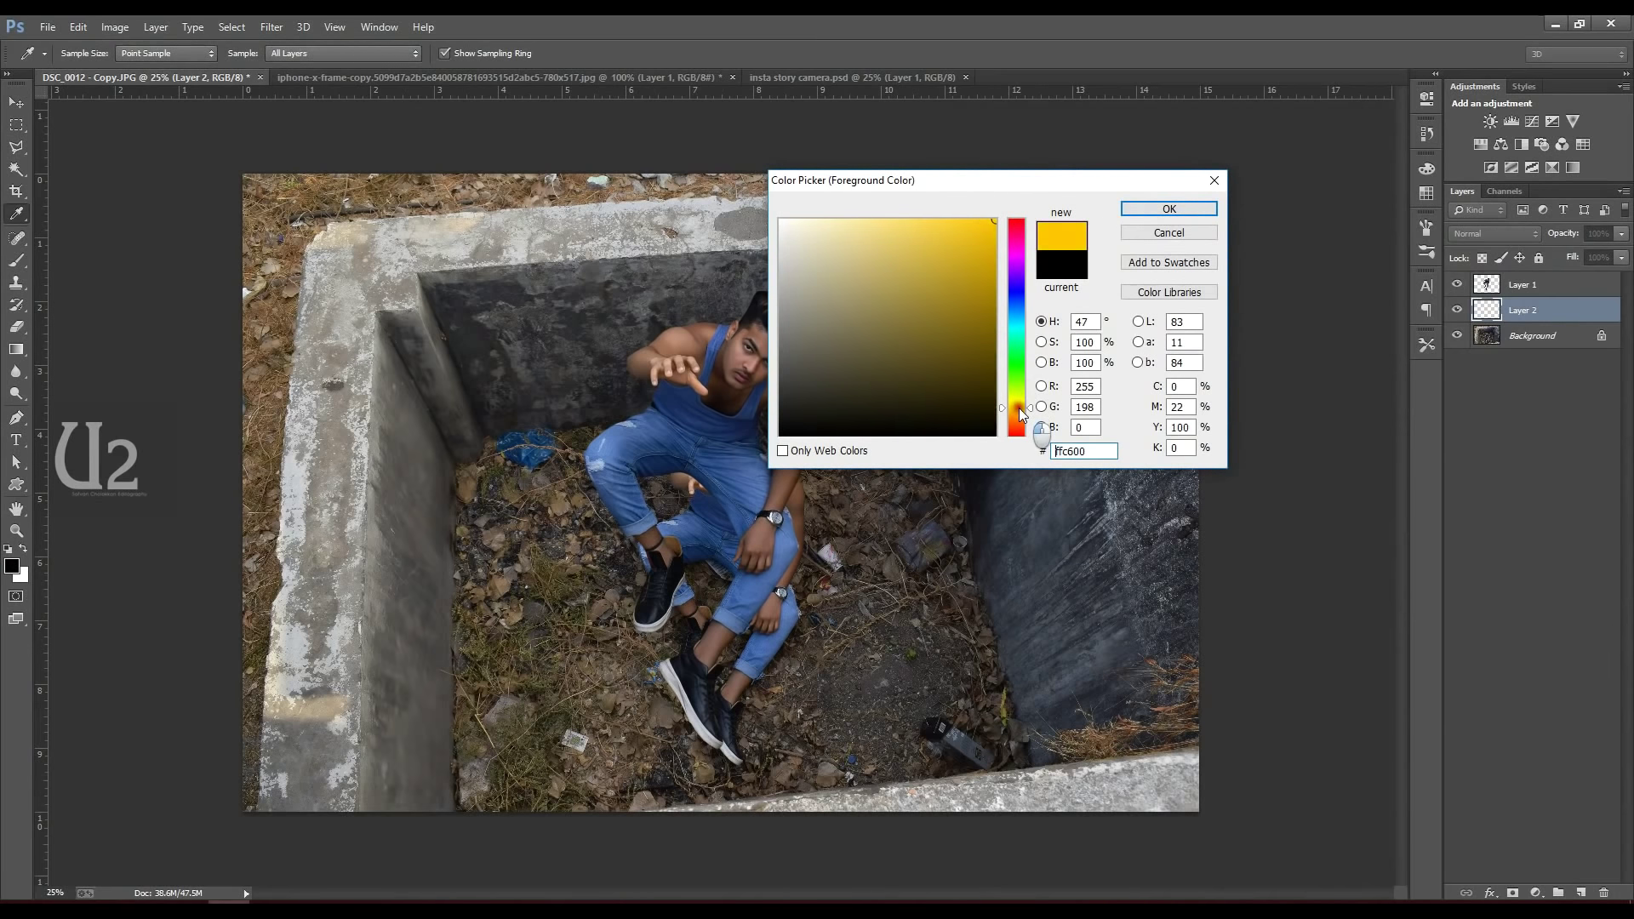
click(1159, 209)
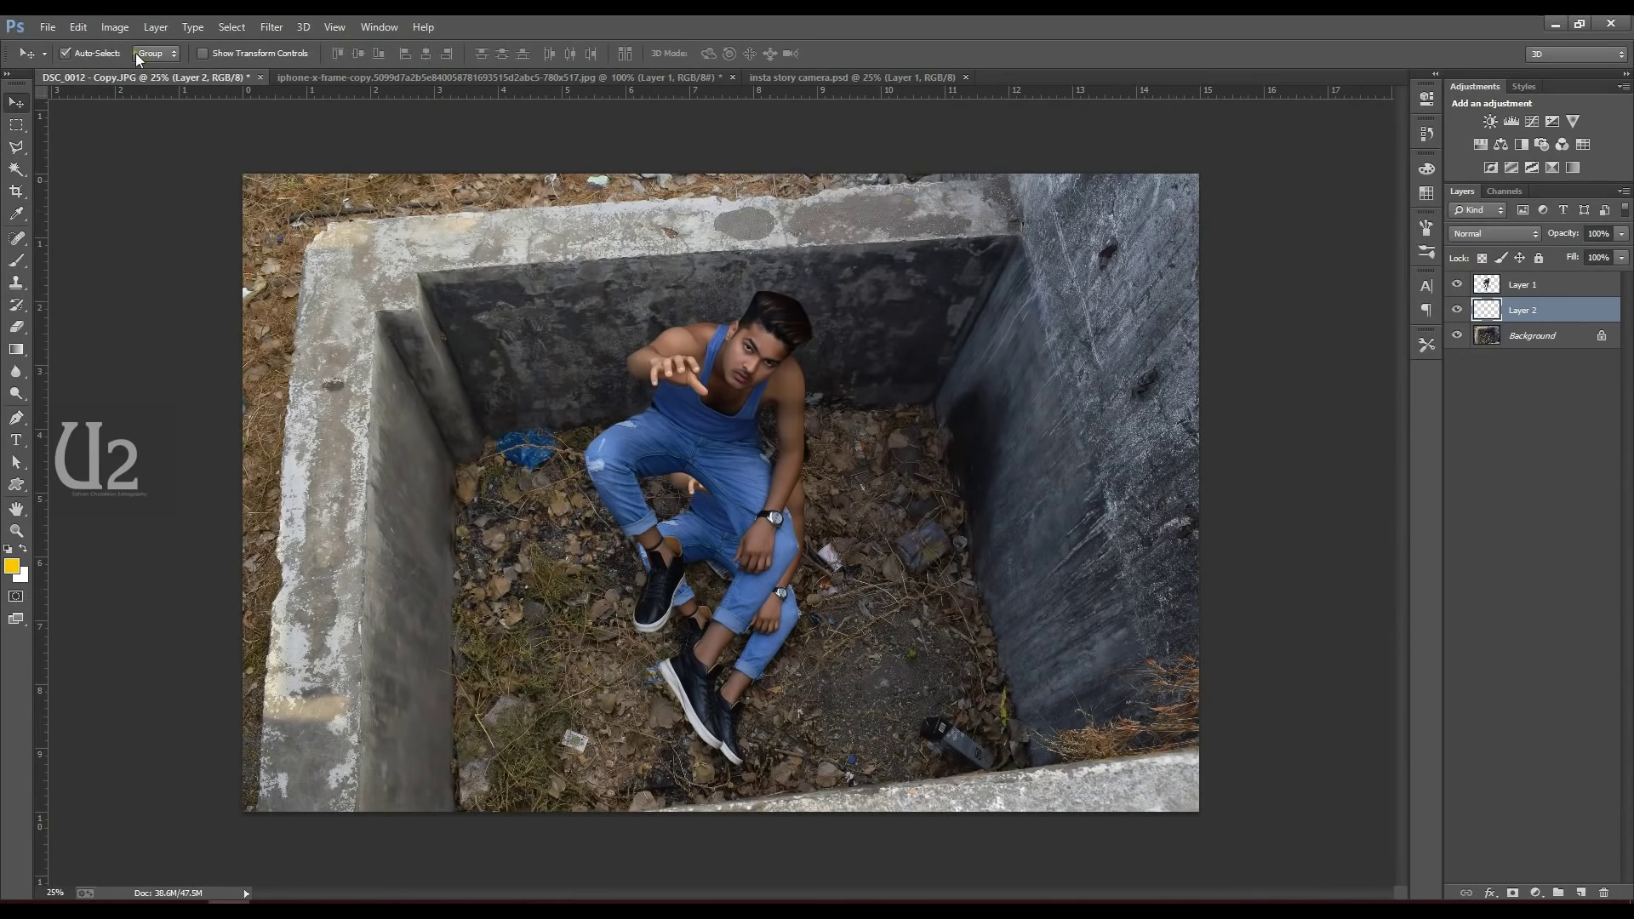
- Fill the new layer with the foreground colour in Normal mode at 100% opacity
click(78, 27)
click(127, 266)
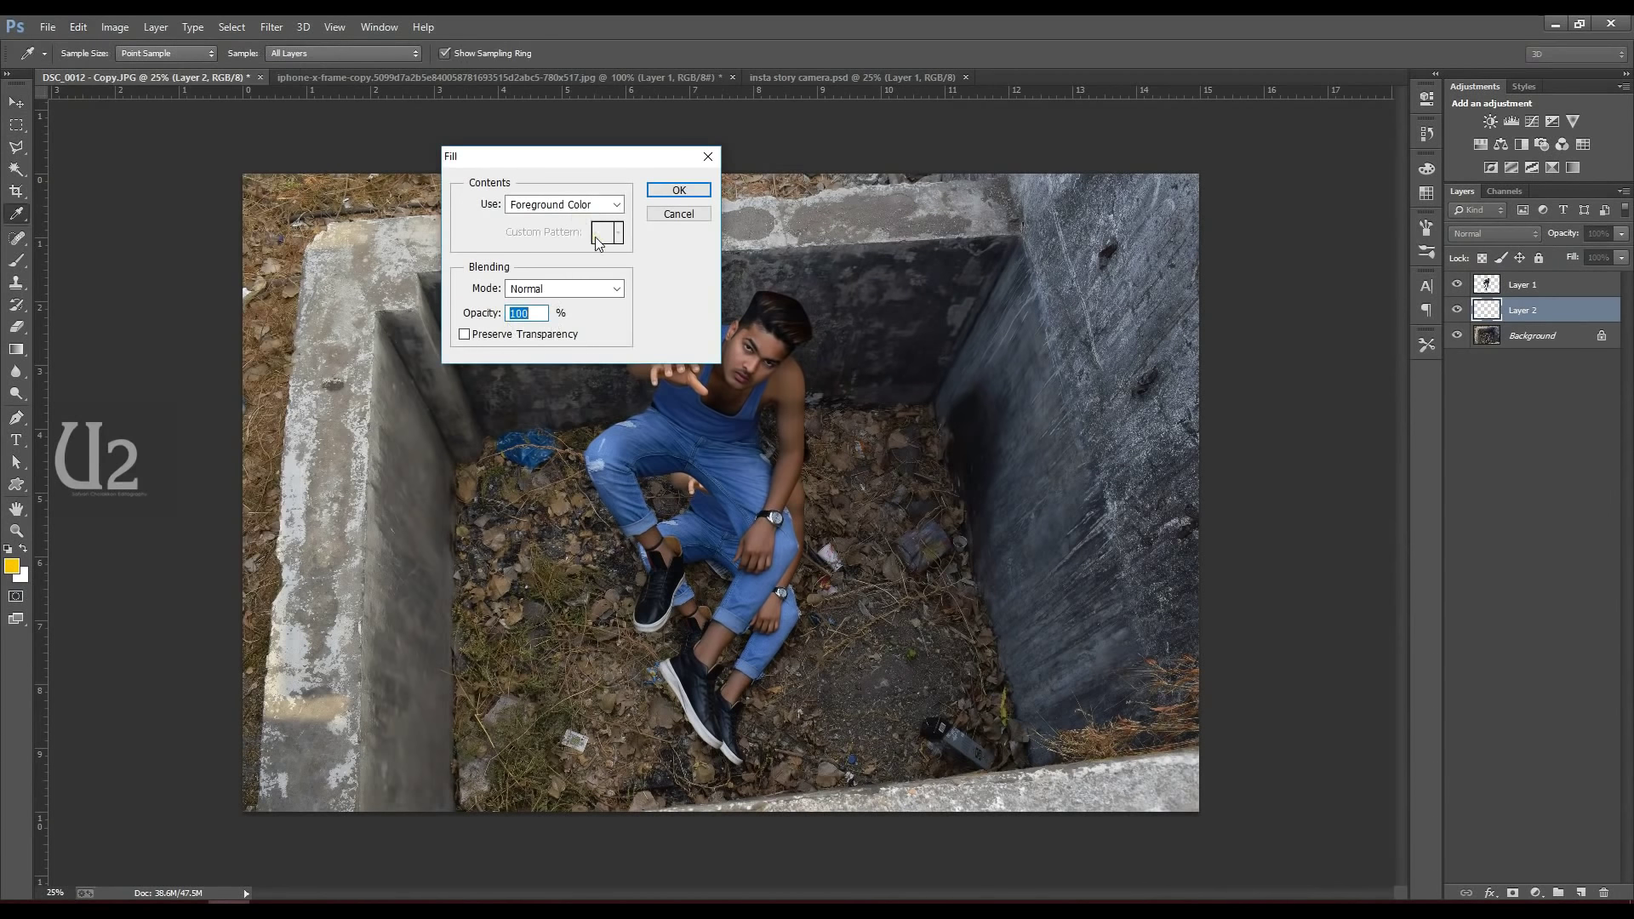
click(585, 206)
click(585, 221)
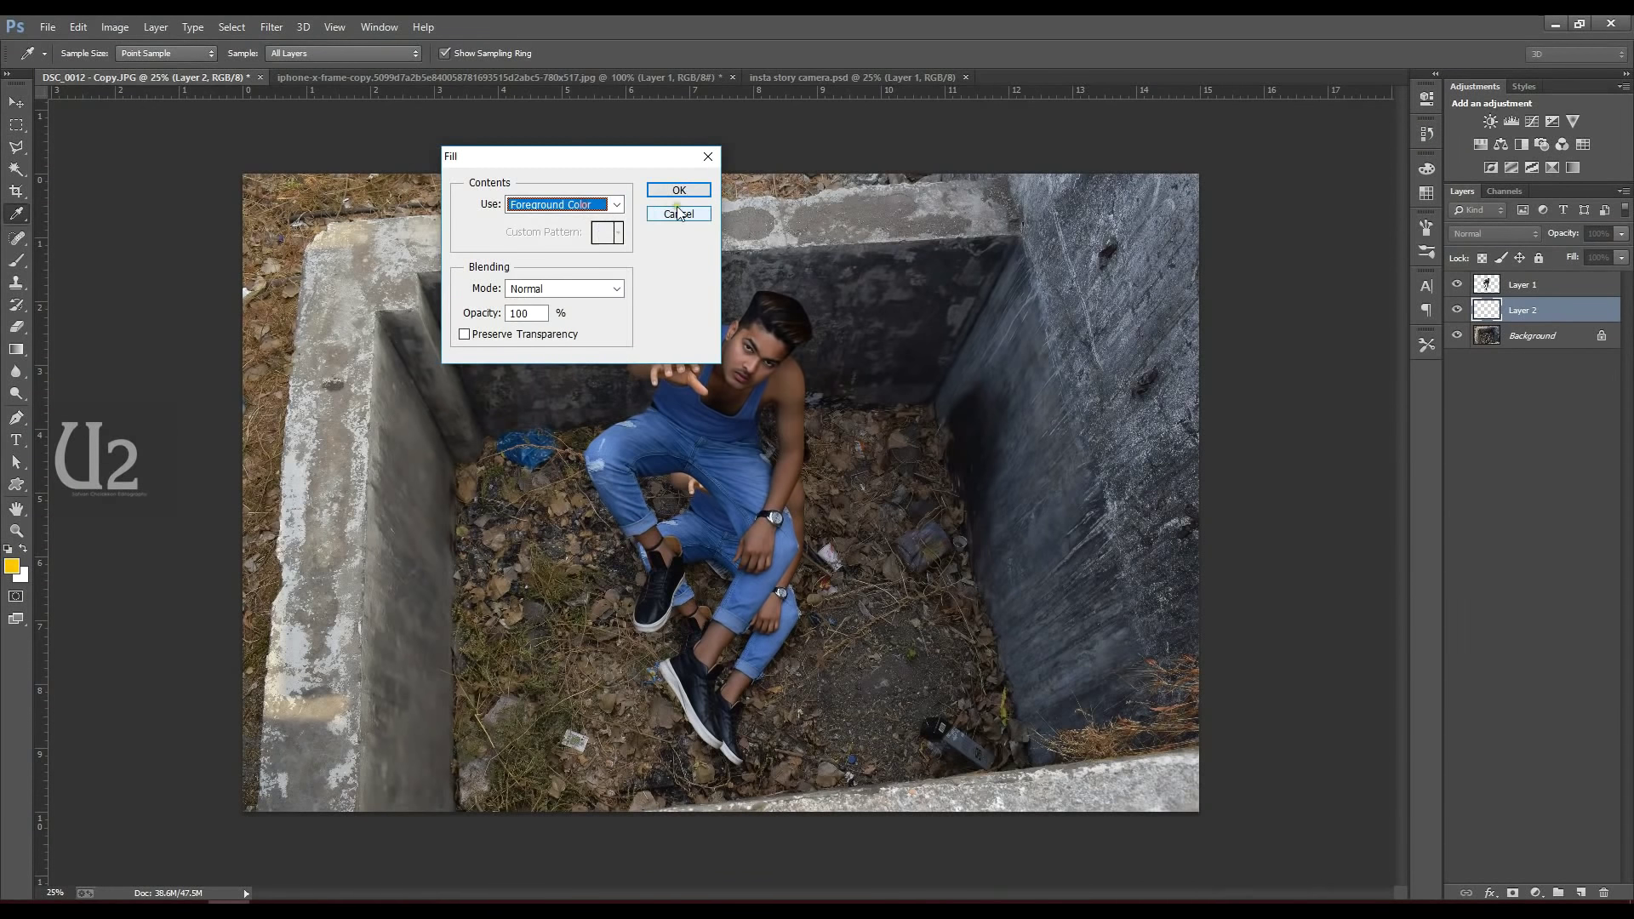
click(678, 190)
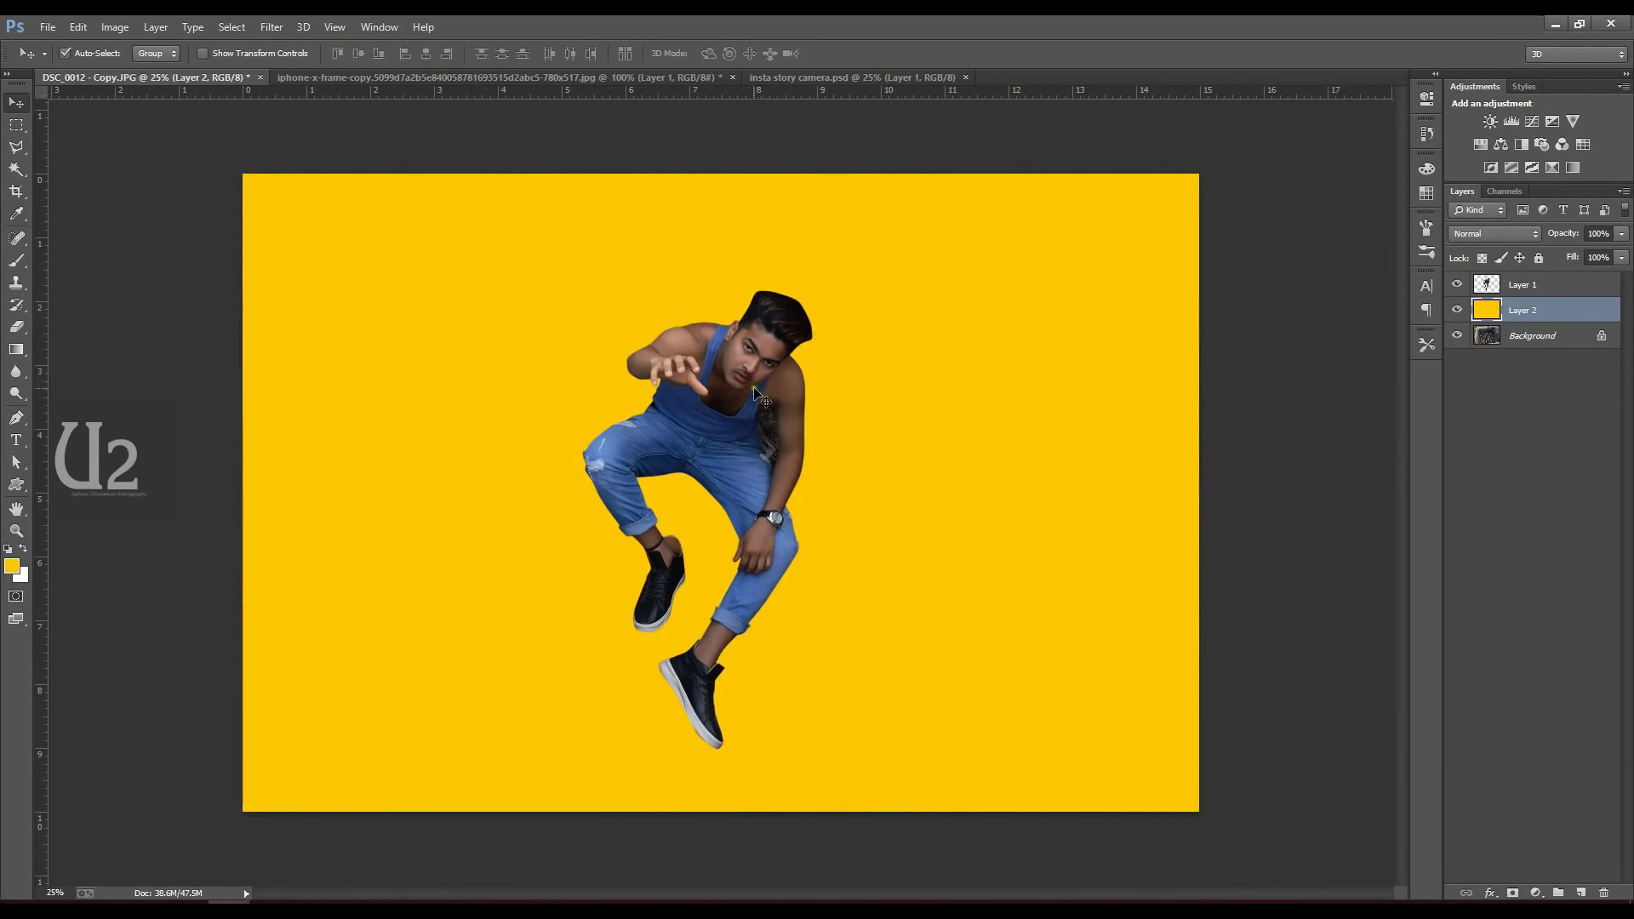
- On the cutout layer, trace a closed Pen tool path around the leftover background between the lowered arm and torso
click(755, 389)
scroll(749, 388, up, 2)
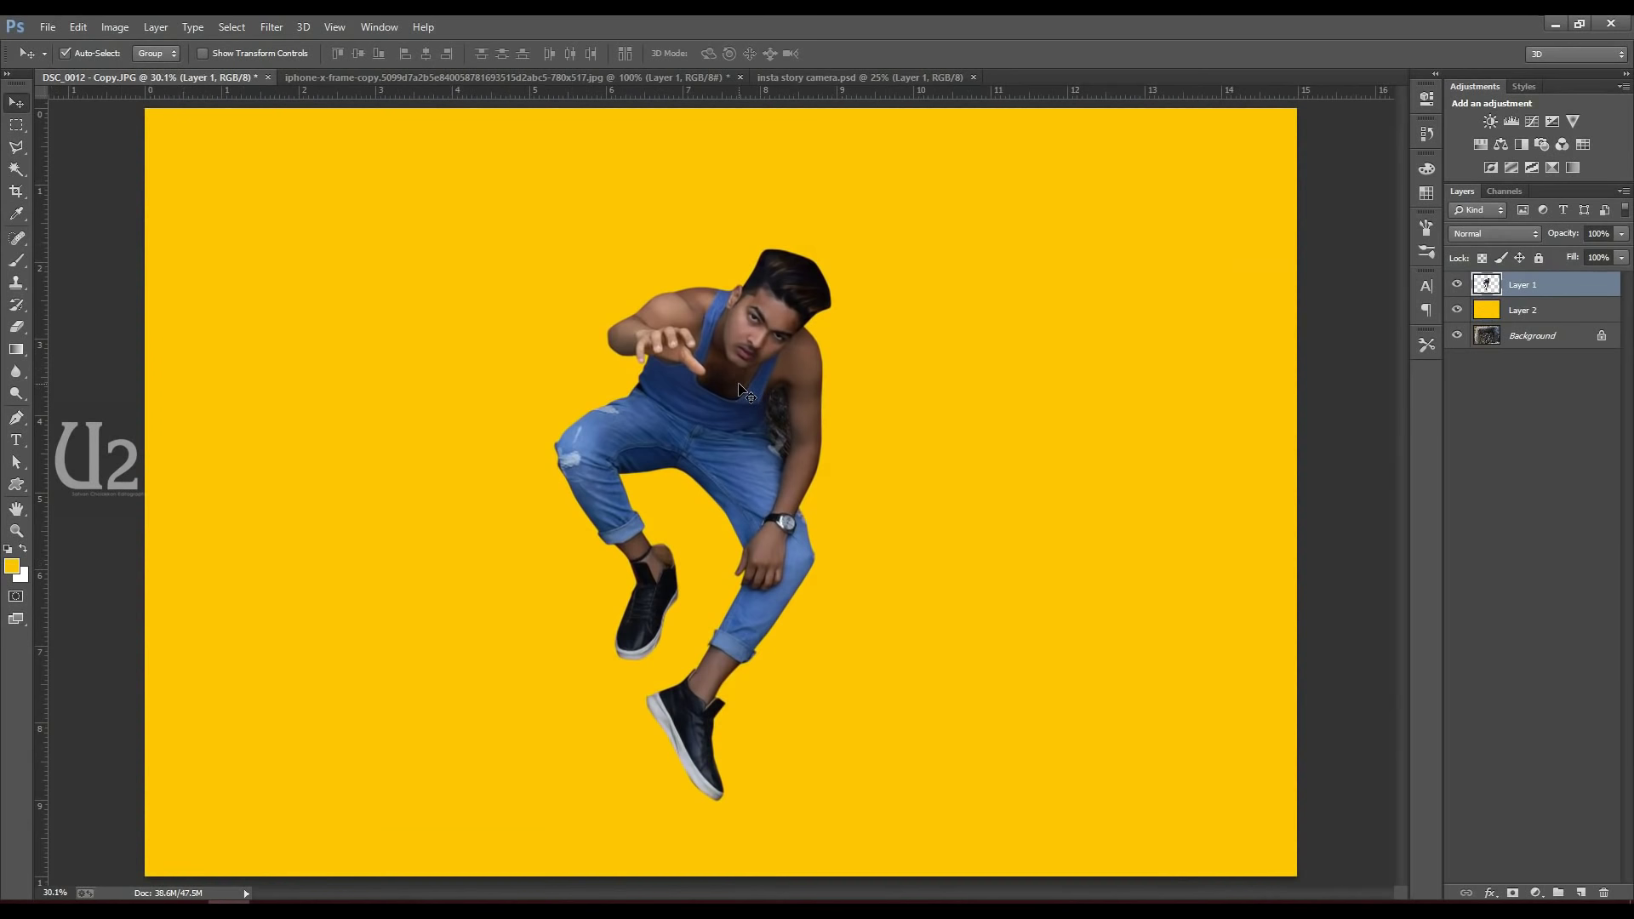
click(1538, 320)
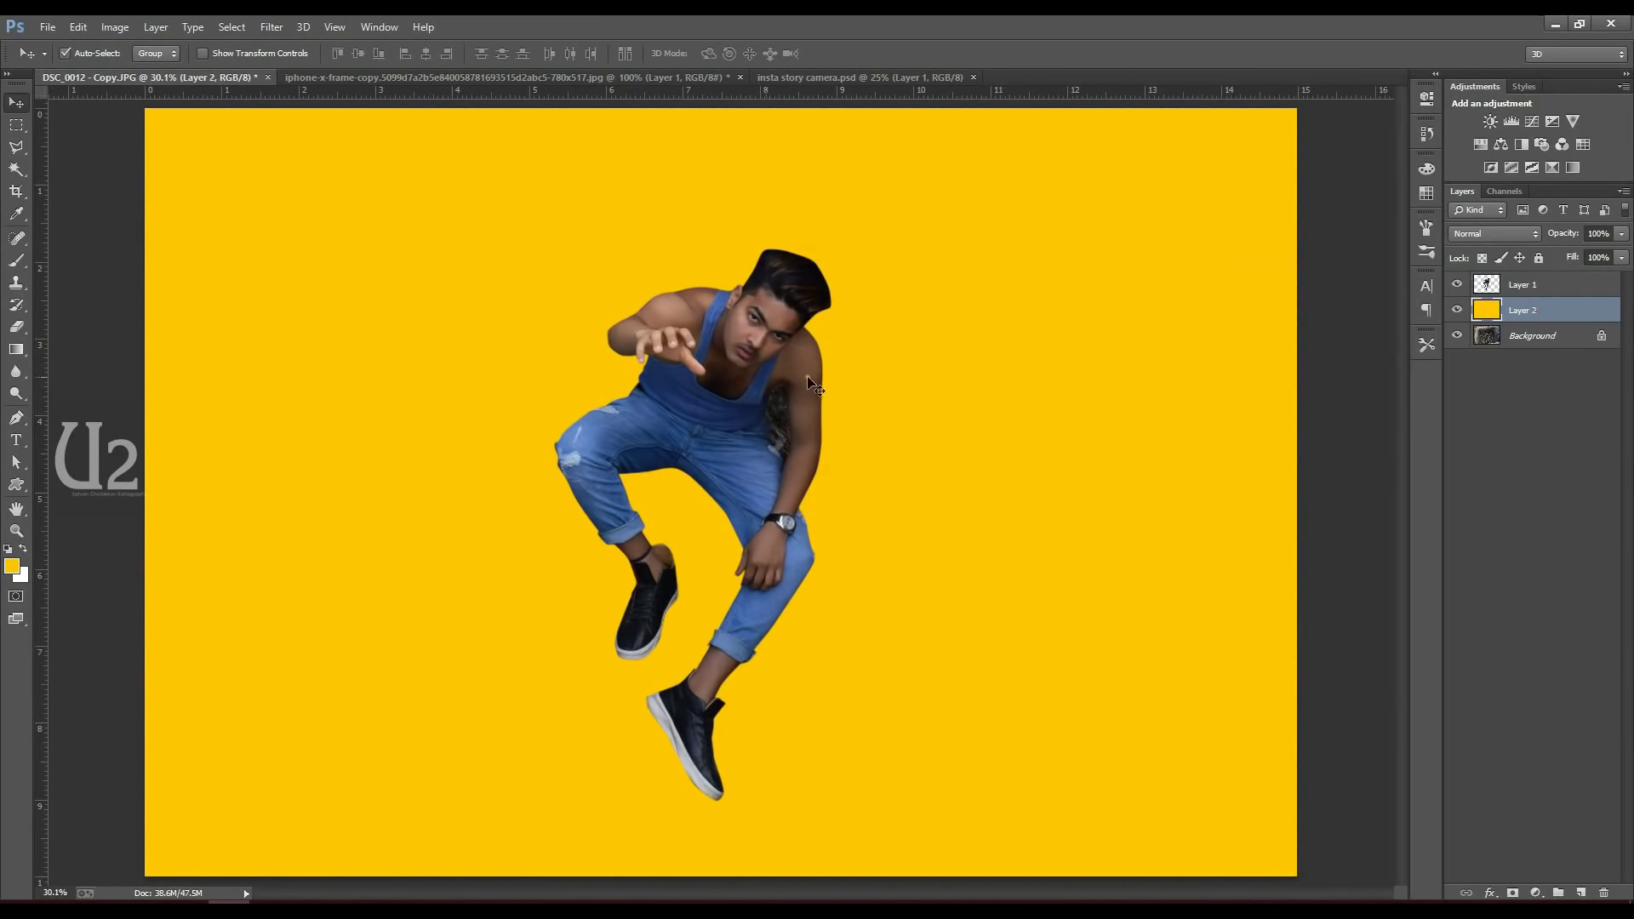
click(749, 379)
drag(802, 484, 924, 549)
scroll(626, 503, up, 5)
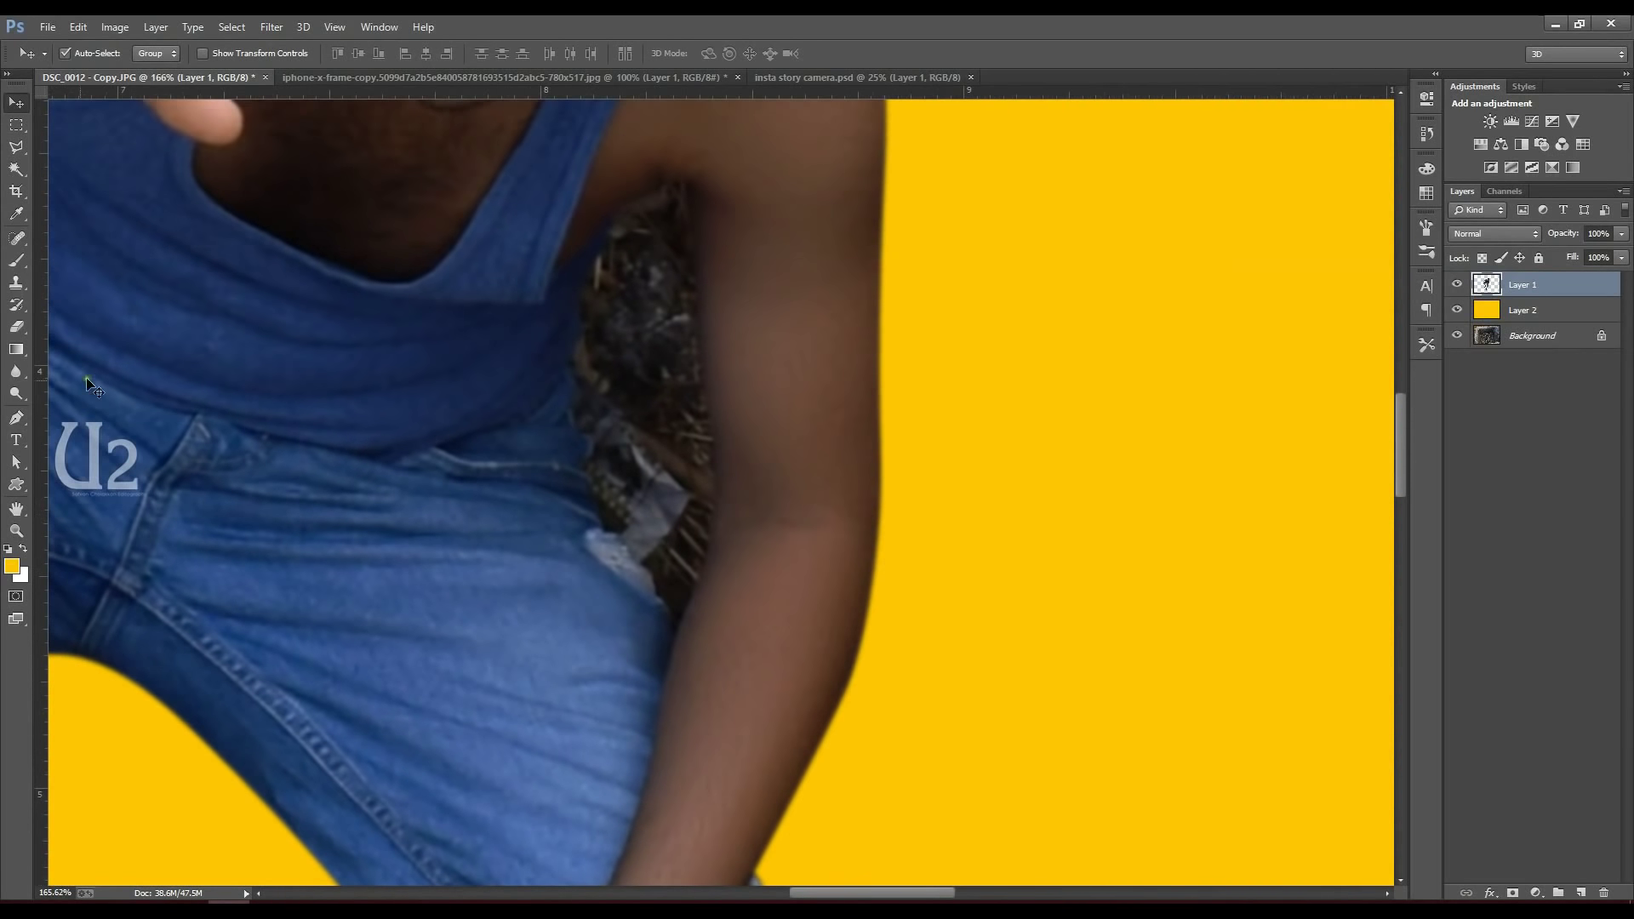
click(17, 417)
click(672, 641)
drag(626, 554, 591, 513)
click(577, 450)
drag(568, 333, 573, 301)
drag(605, 230, 688, 185)
drag(712, 435, 718, 469)
drag(716, 530, 712, 554)
click(679, 634)
click(671, 640)
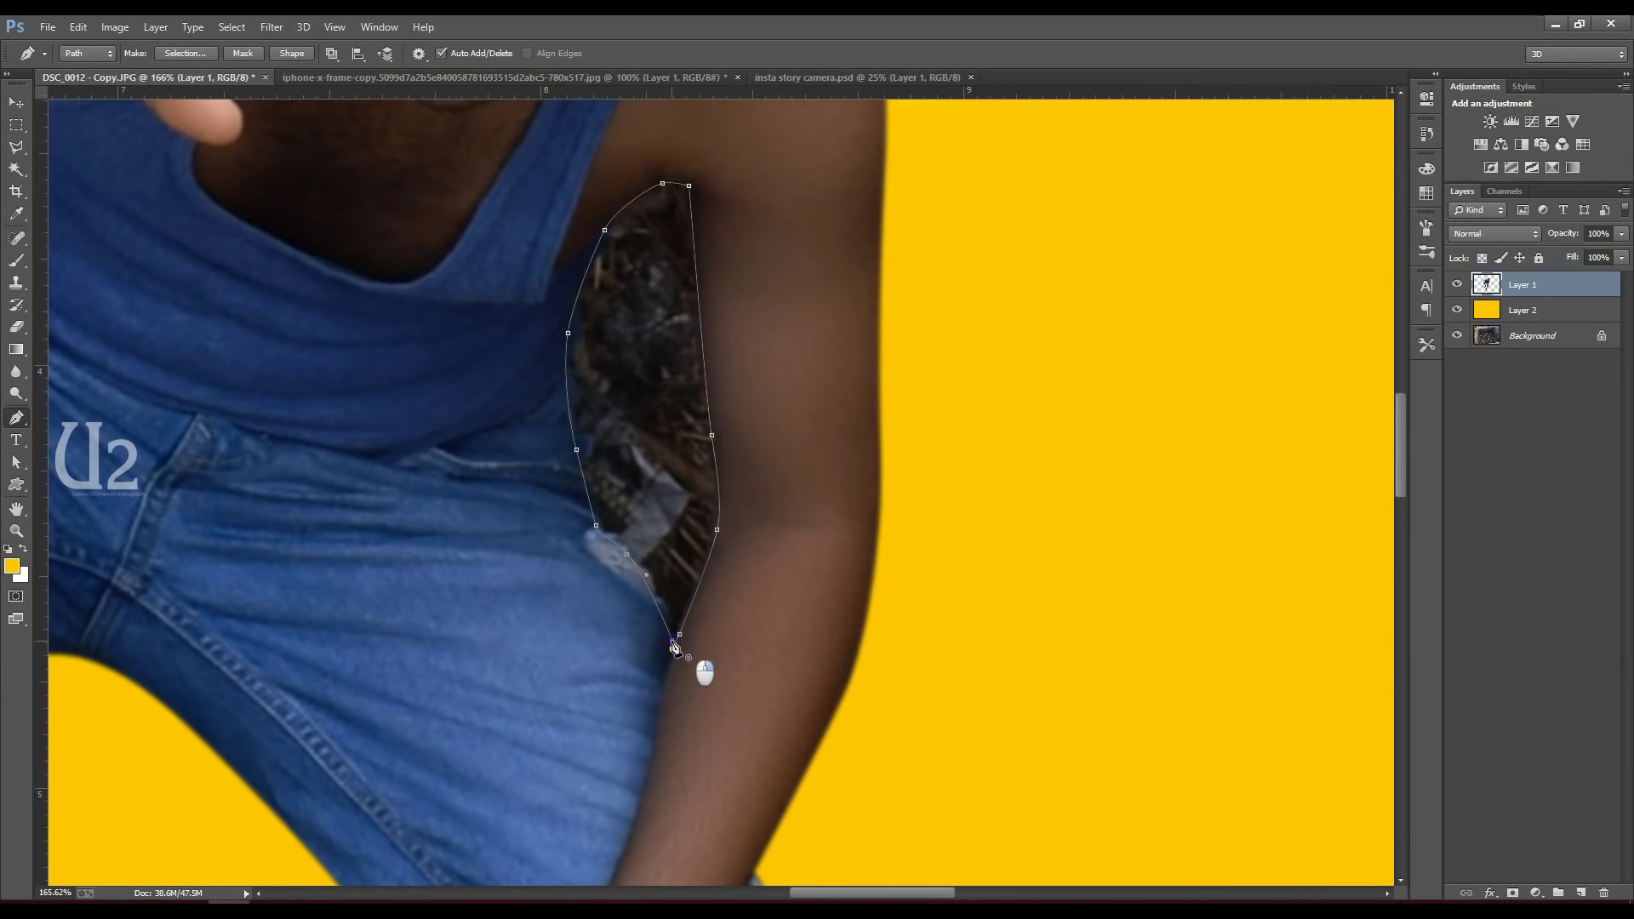
- Convert the gap path to a selection, delete the leftover background inside it and deselect
right_click(675, 647)
click(726, 305)
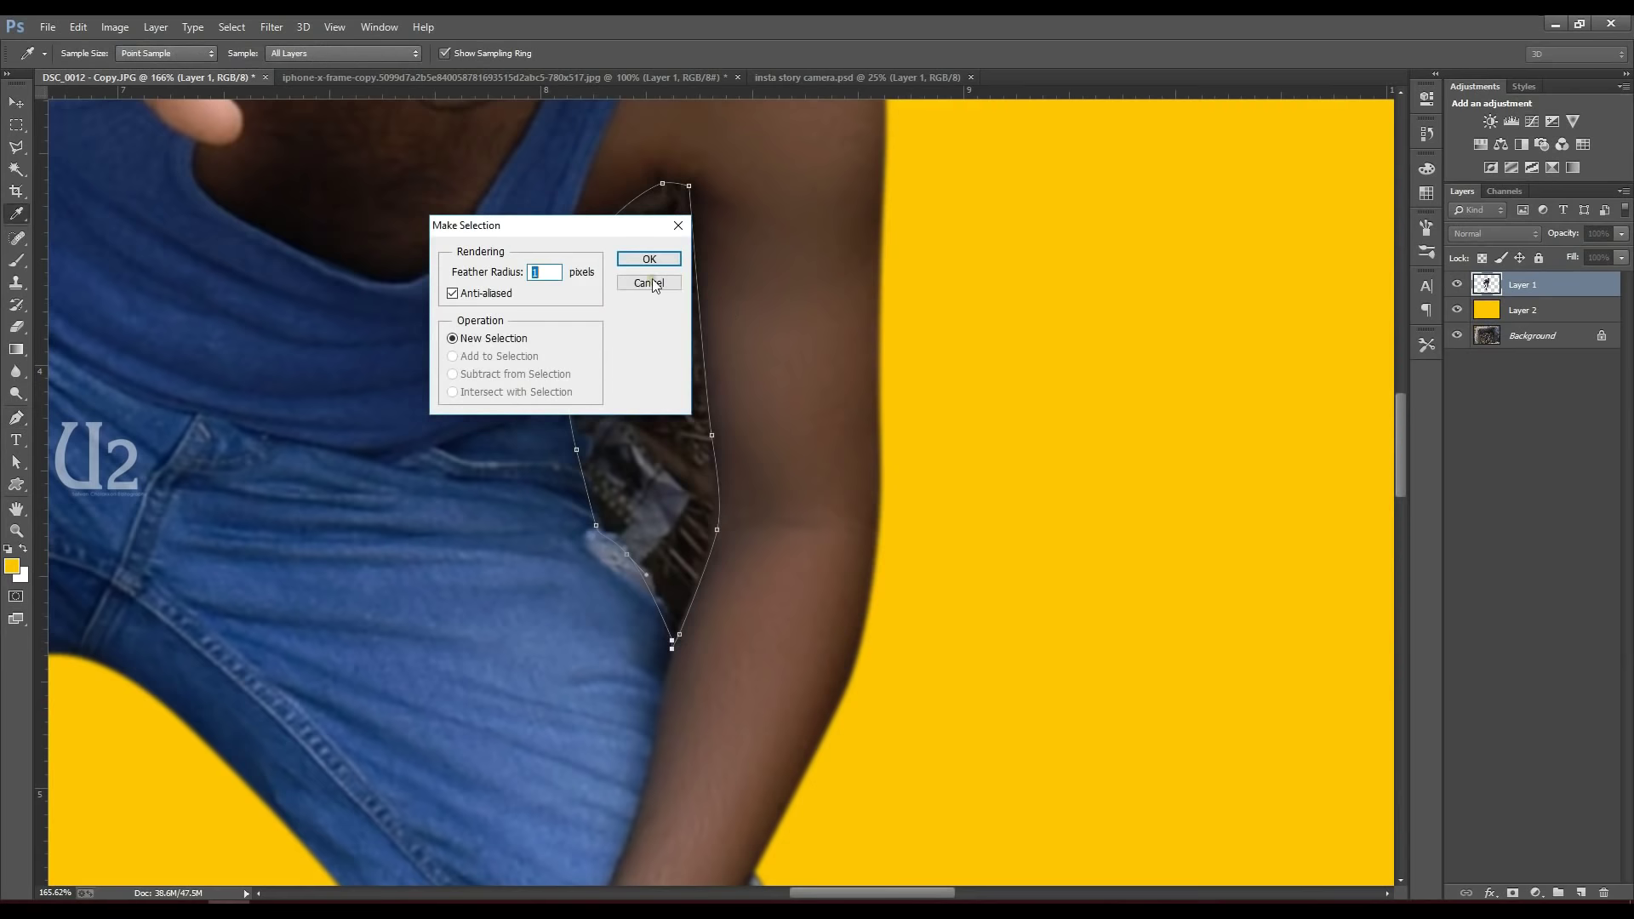
click(643, 260)
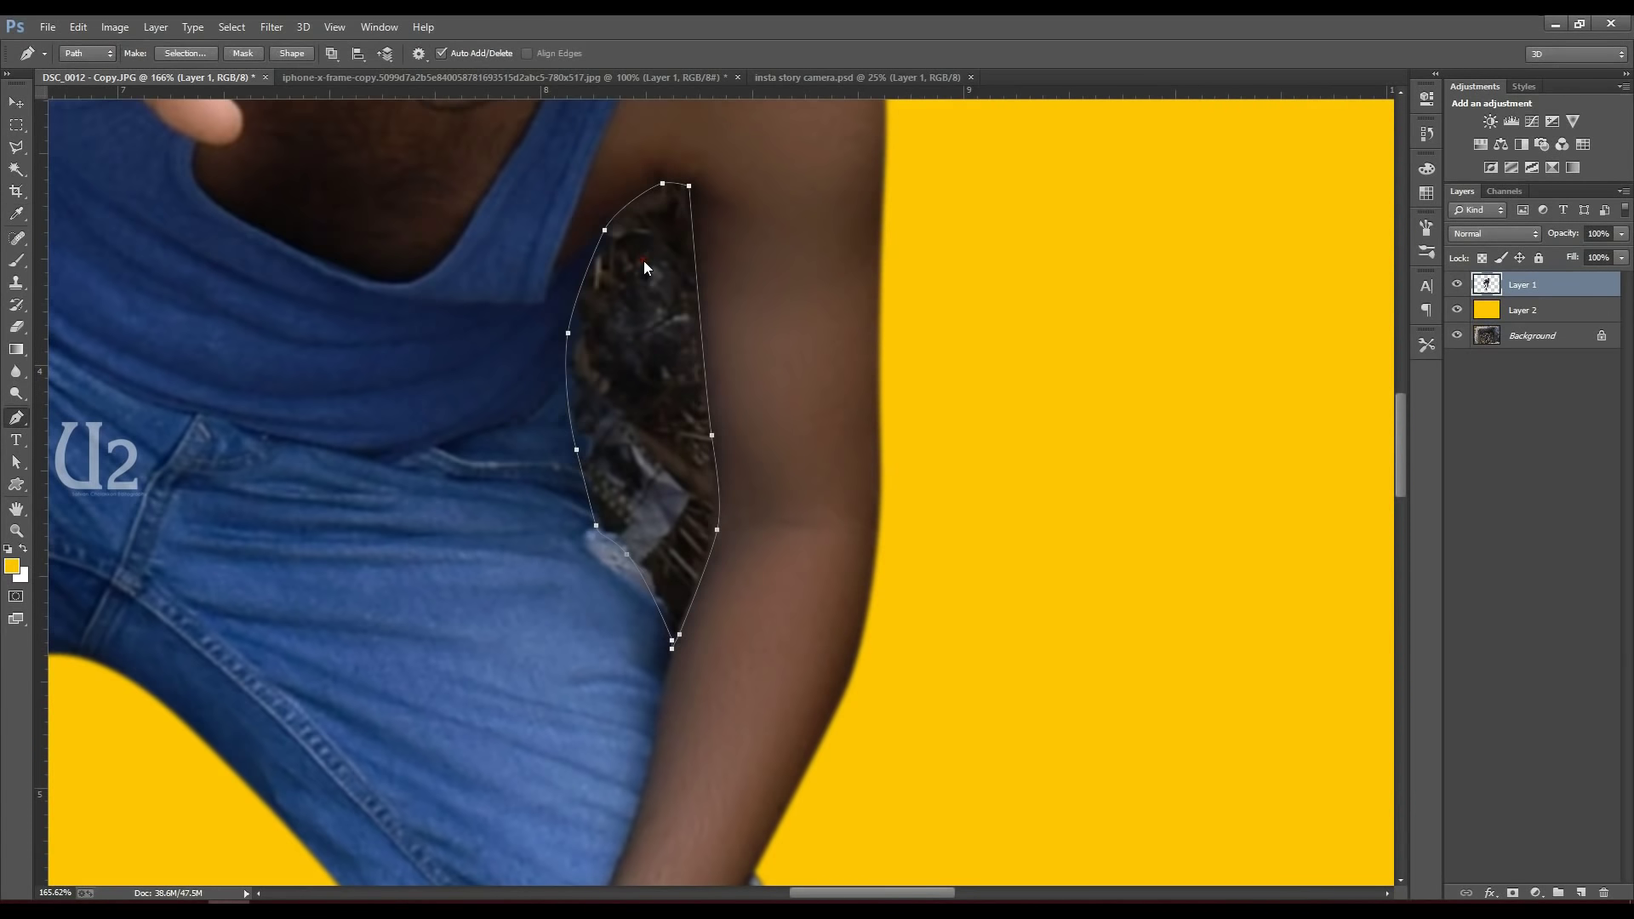
click(26, 103)
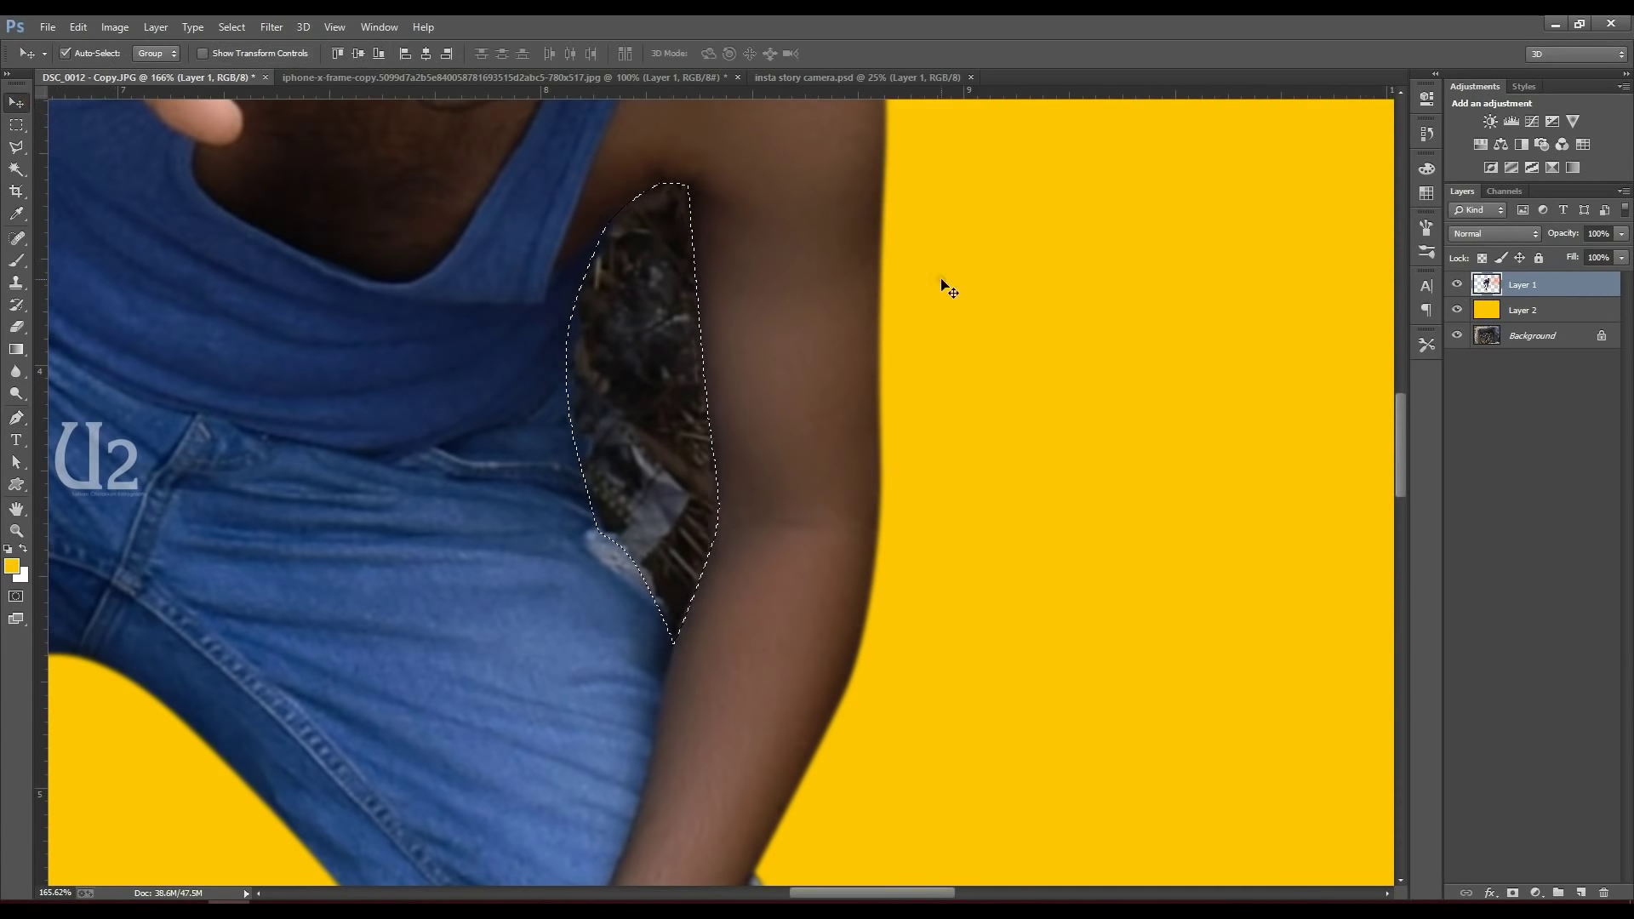
key(Delete)
key(ctrl+d)
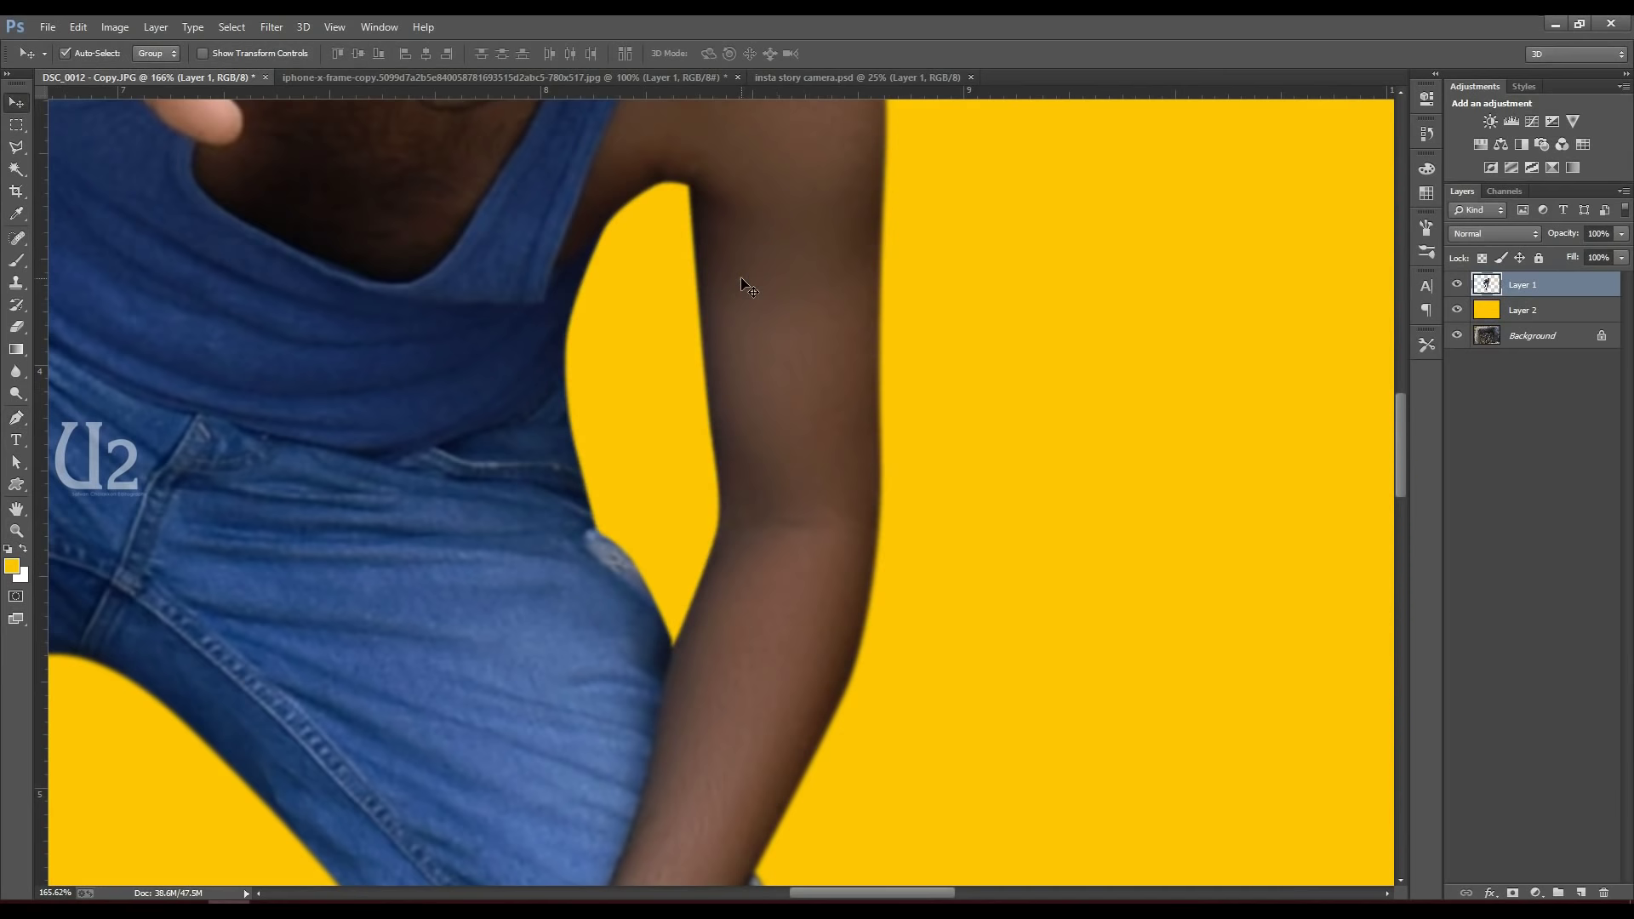
- Brighten the cutout with a Curves adjustment on the RGB channel, mapping input 115 to output 145
key(ctrl+0)
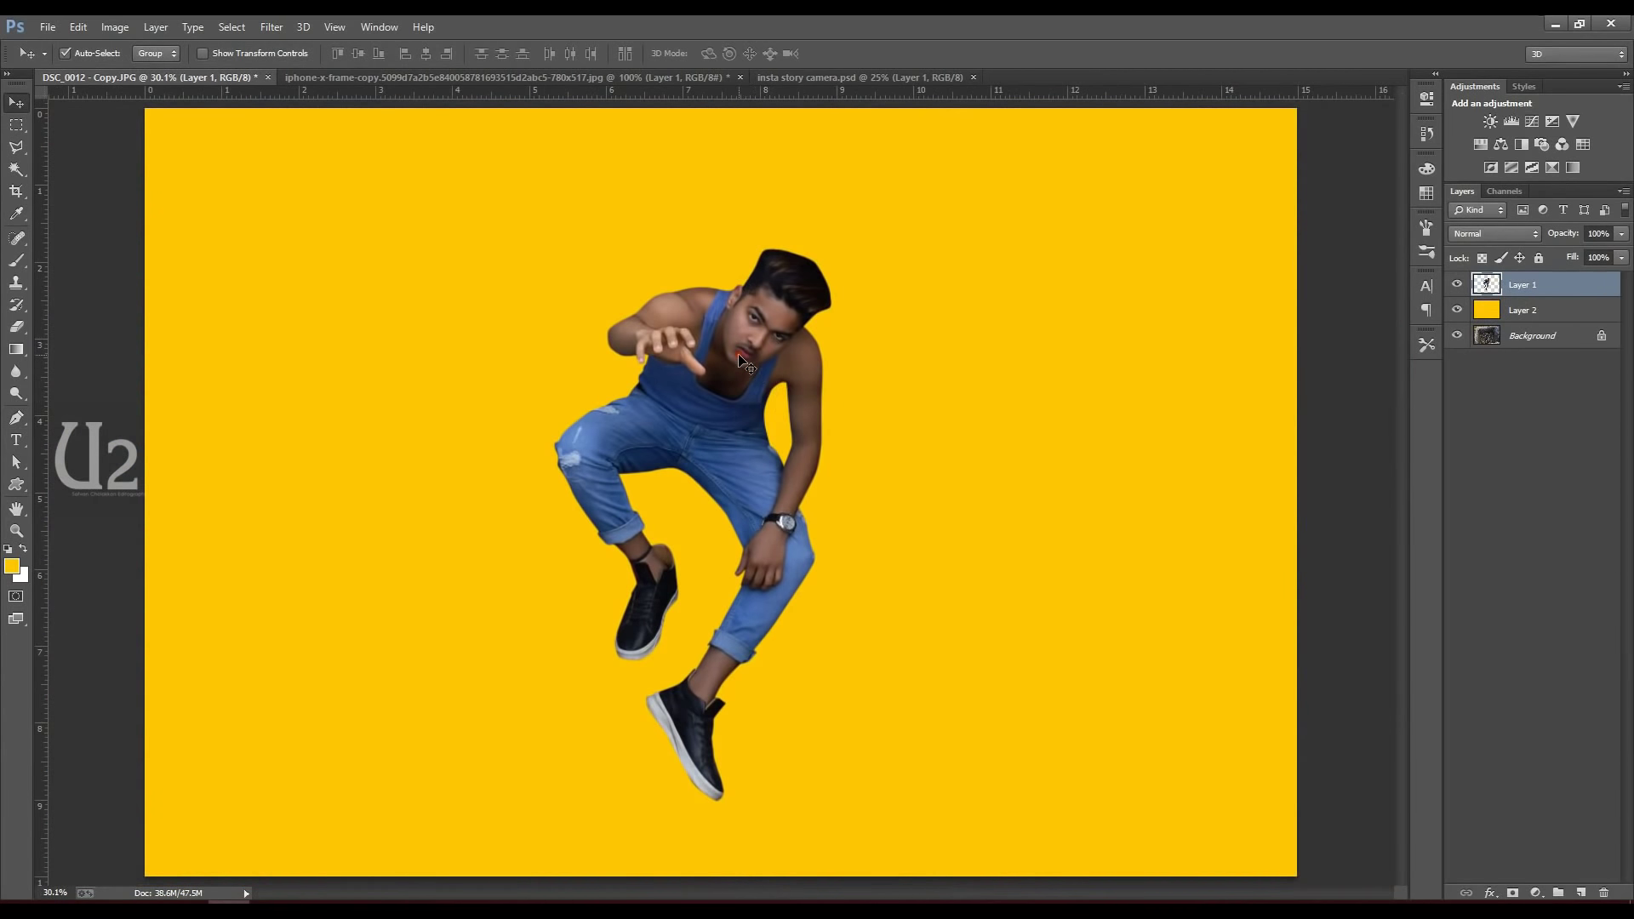
click(116, 27)
mouse_move(152, 77)
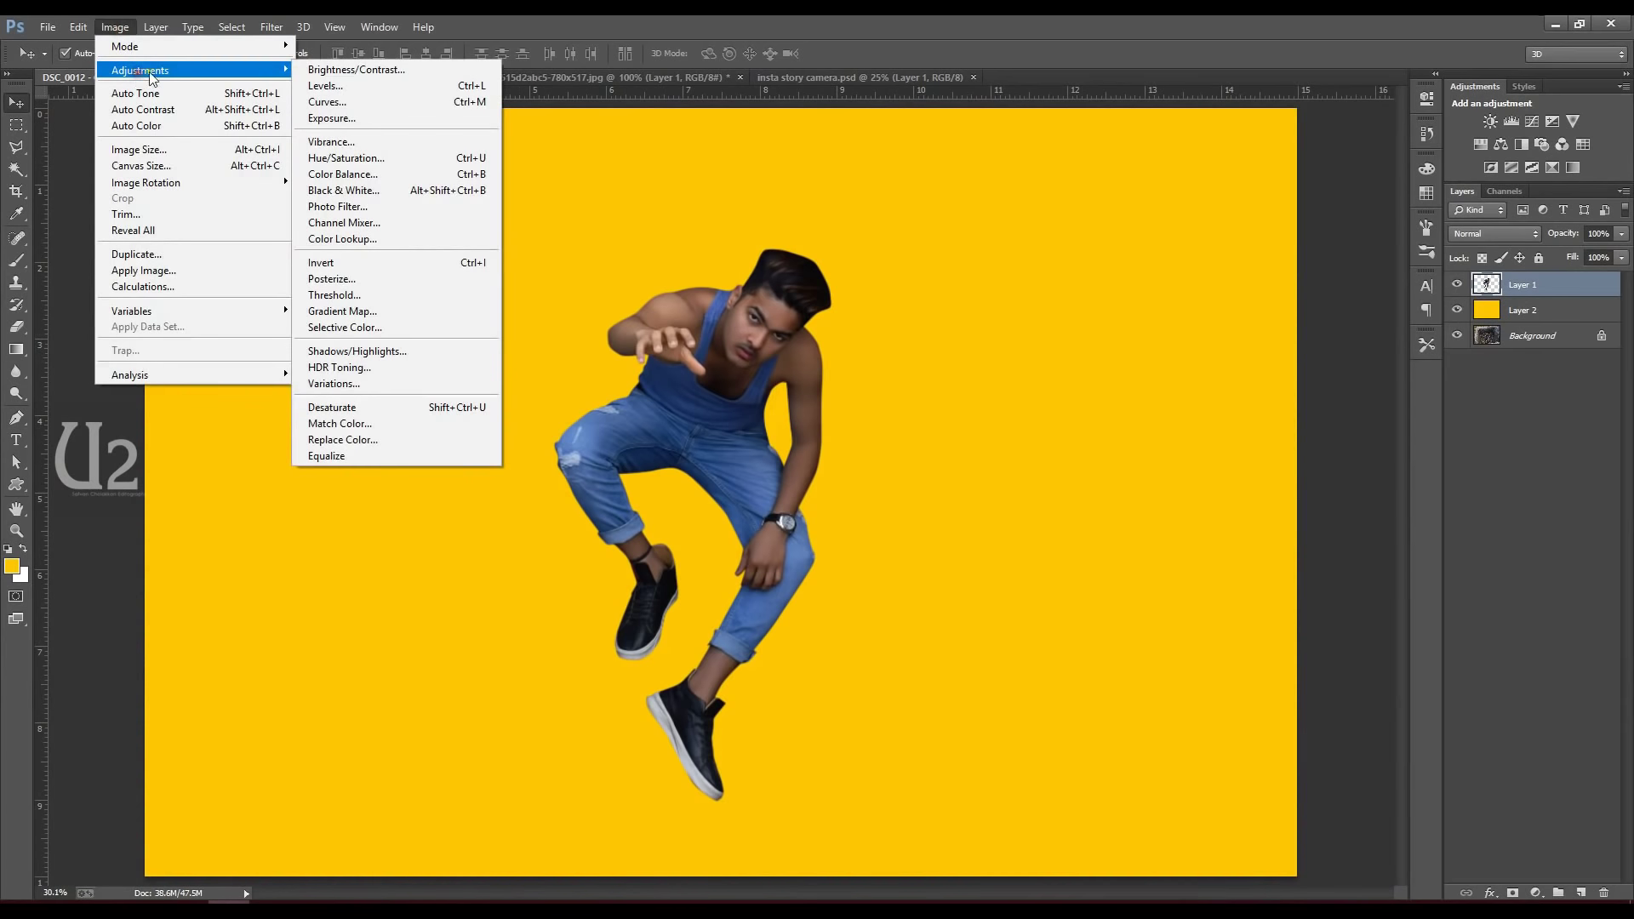
click(326, 102)
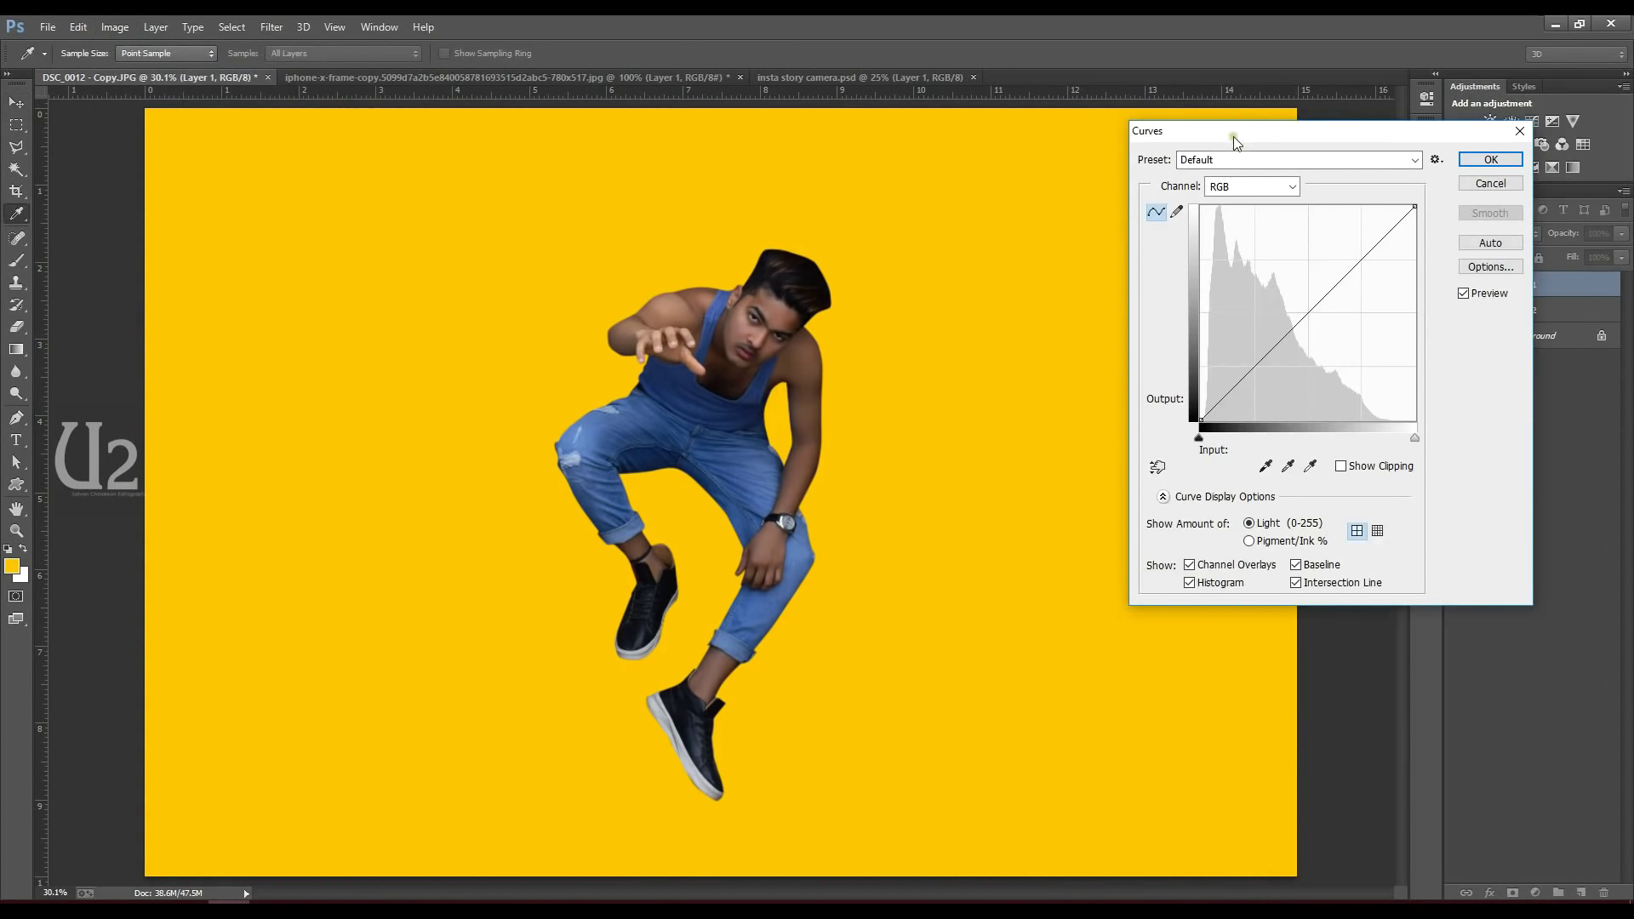
drag(1233, 128, 1010, 196)
drag(1071, 373, 1067, 361)
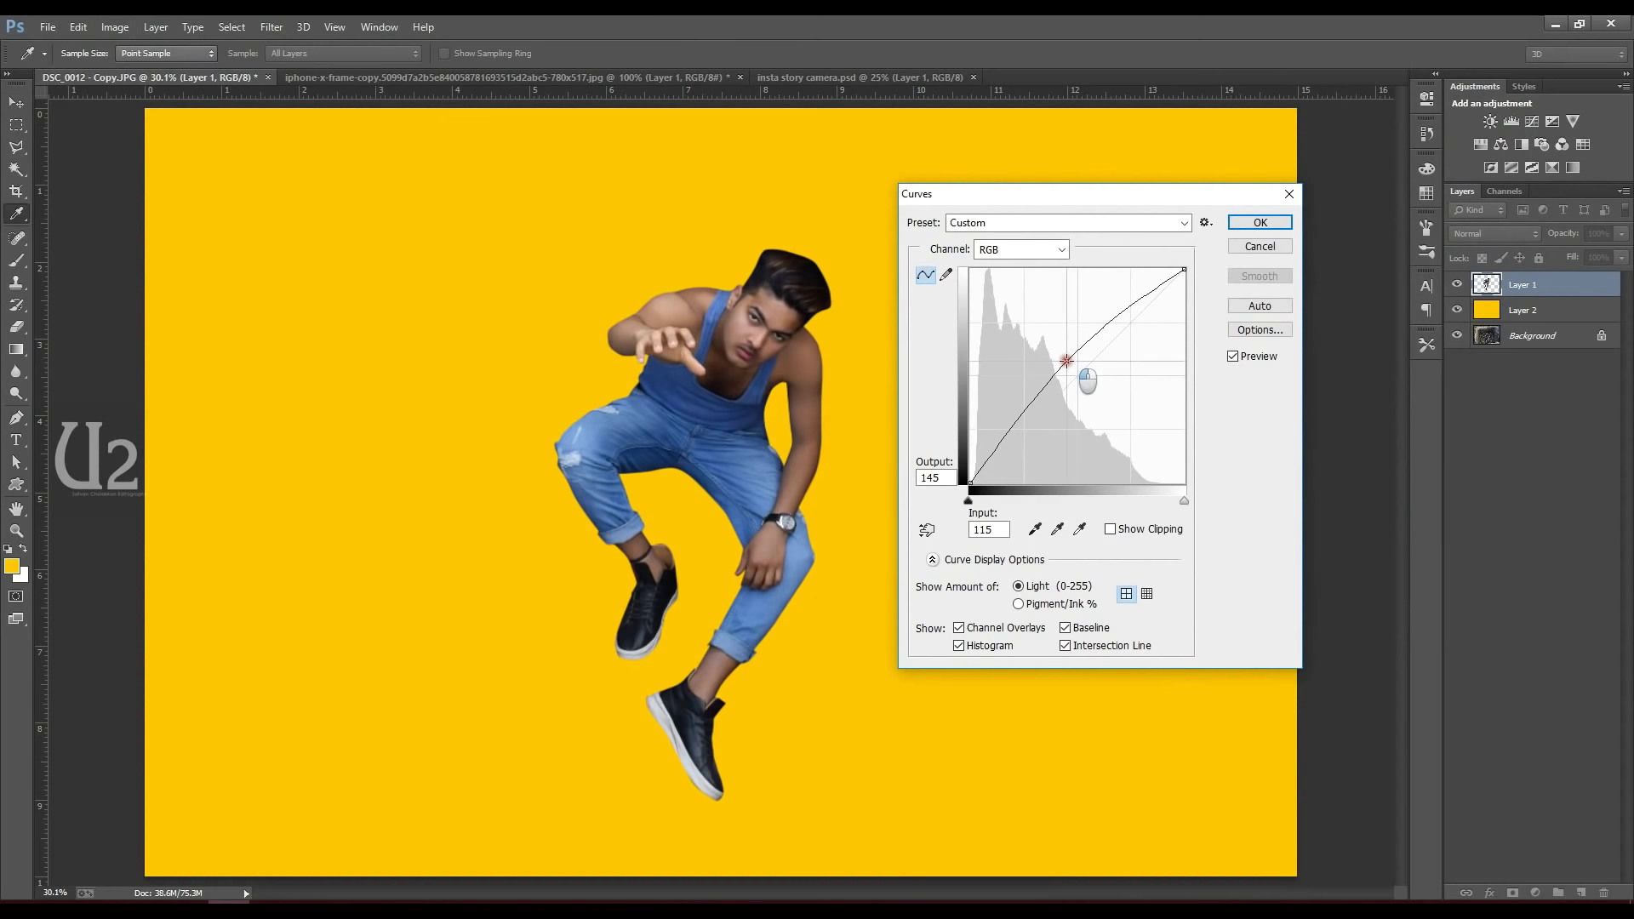
key(Return)
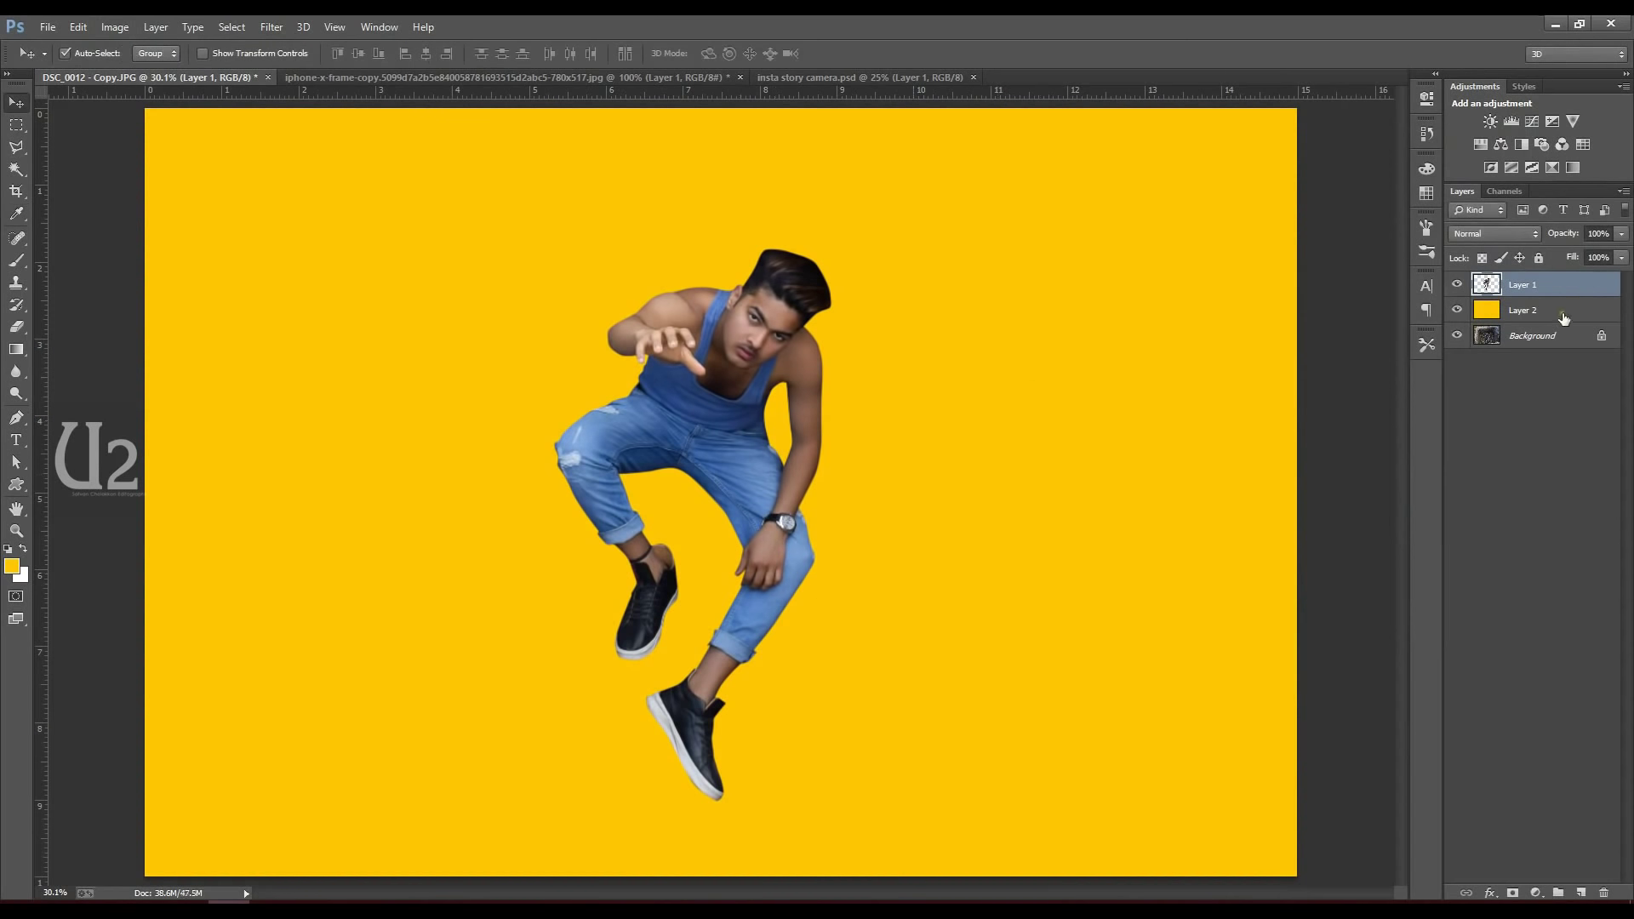
- Add an empty layer directly above the yellow fill and choose the Brush tool at 77% opacity
click(1563, 313)
click(1582, 893)
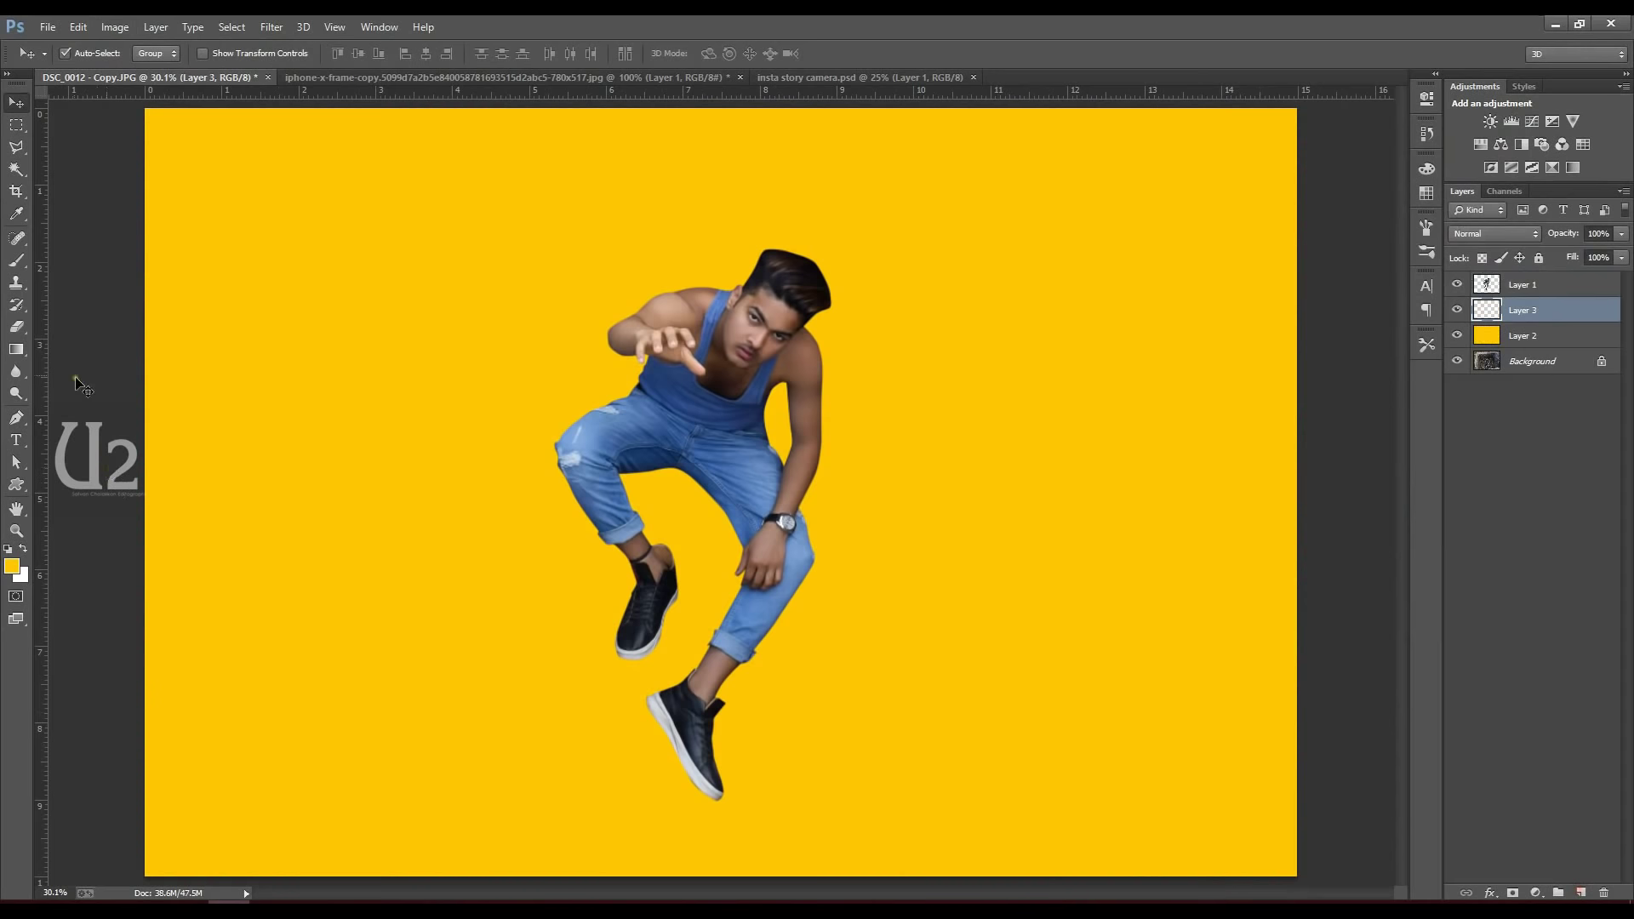
click(15, 263)
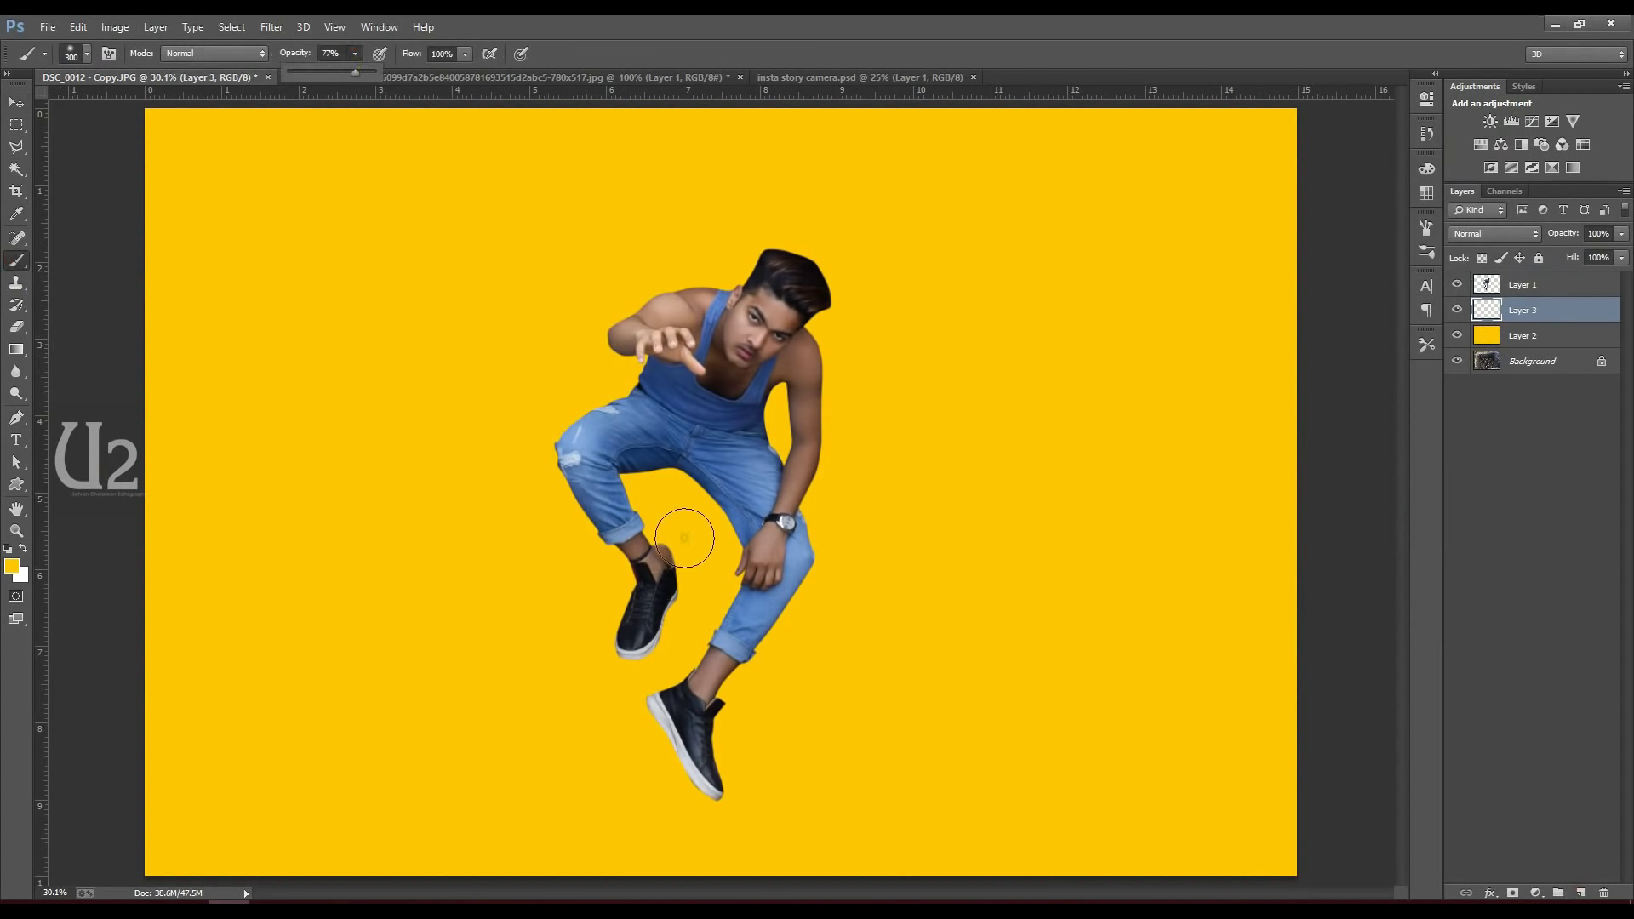
- Nudge the cutout man slightly upward on the yellow background
scroll(685, 538, up, 3)
key(v)
drag(754, 383, 748, 372)
key(b)
key(bracketleft)
key(bracketleft)
key(bracketleft)
key(bracketleft)
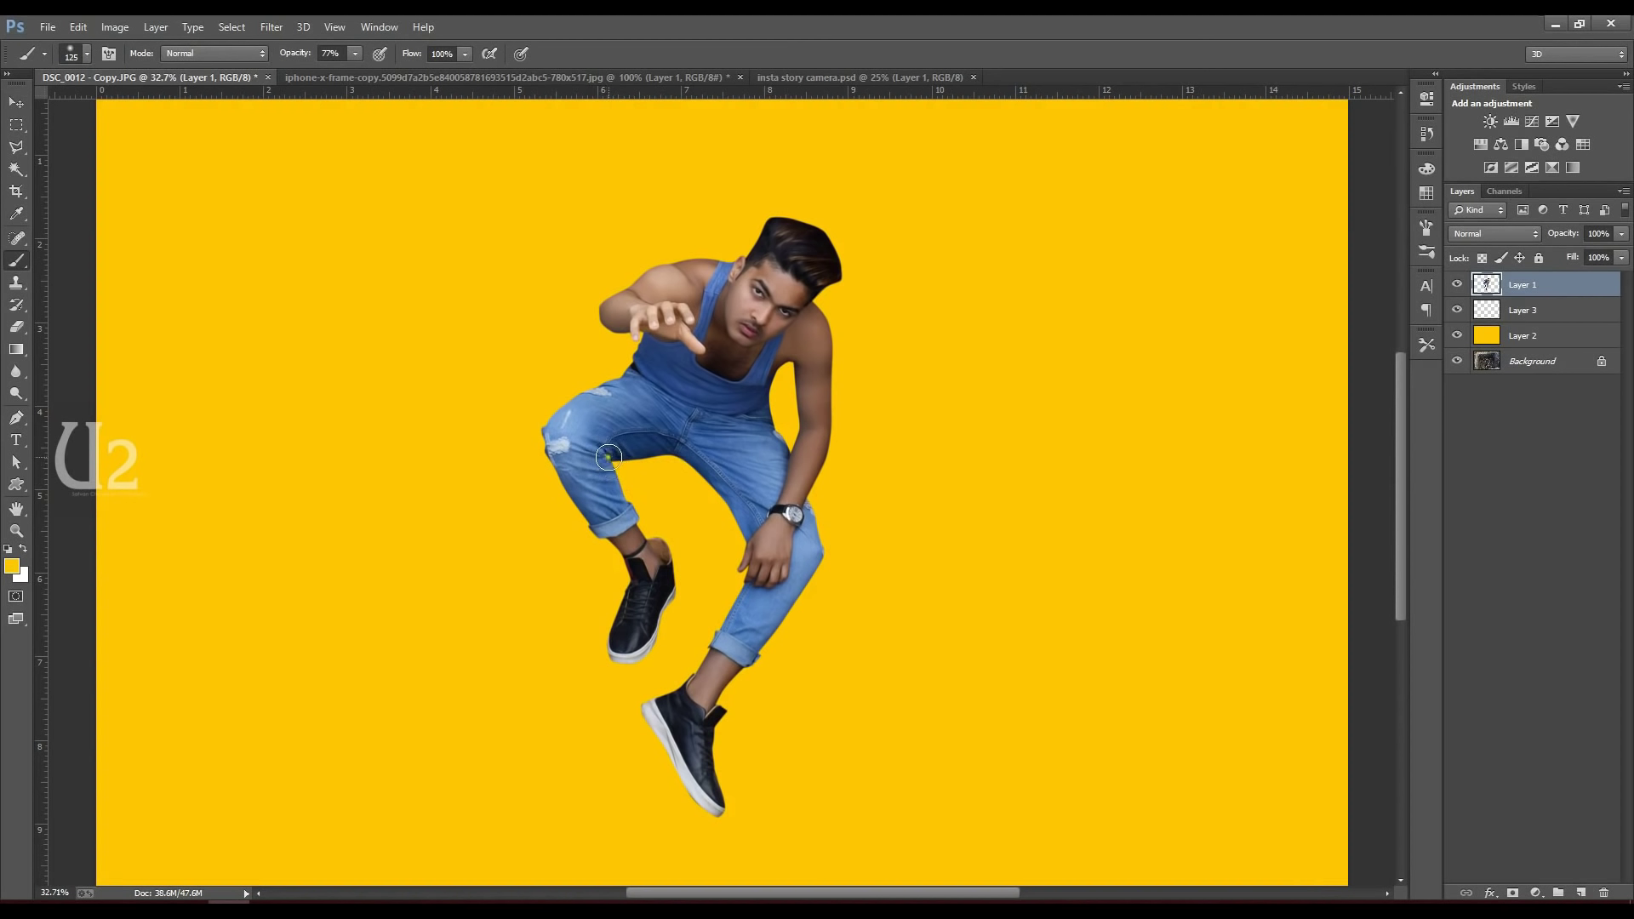
drag(609, 454, 679, 456)
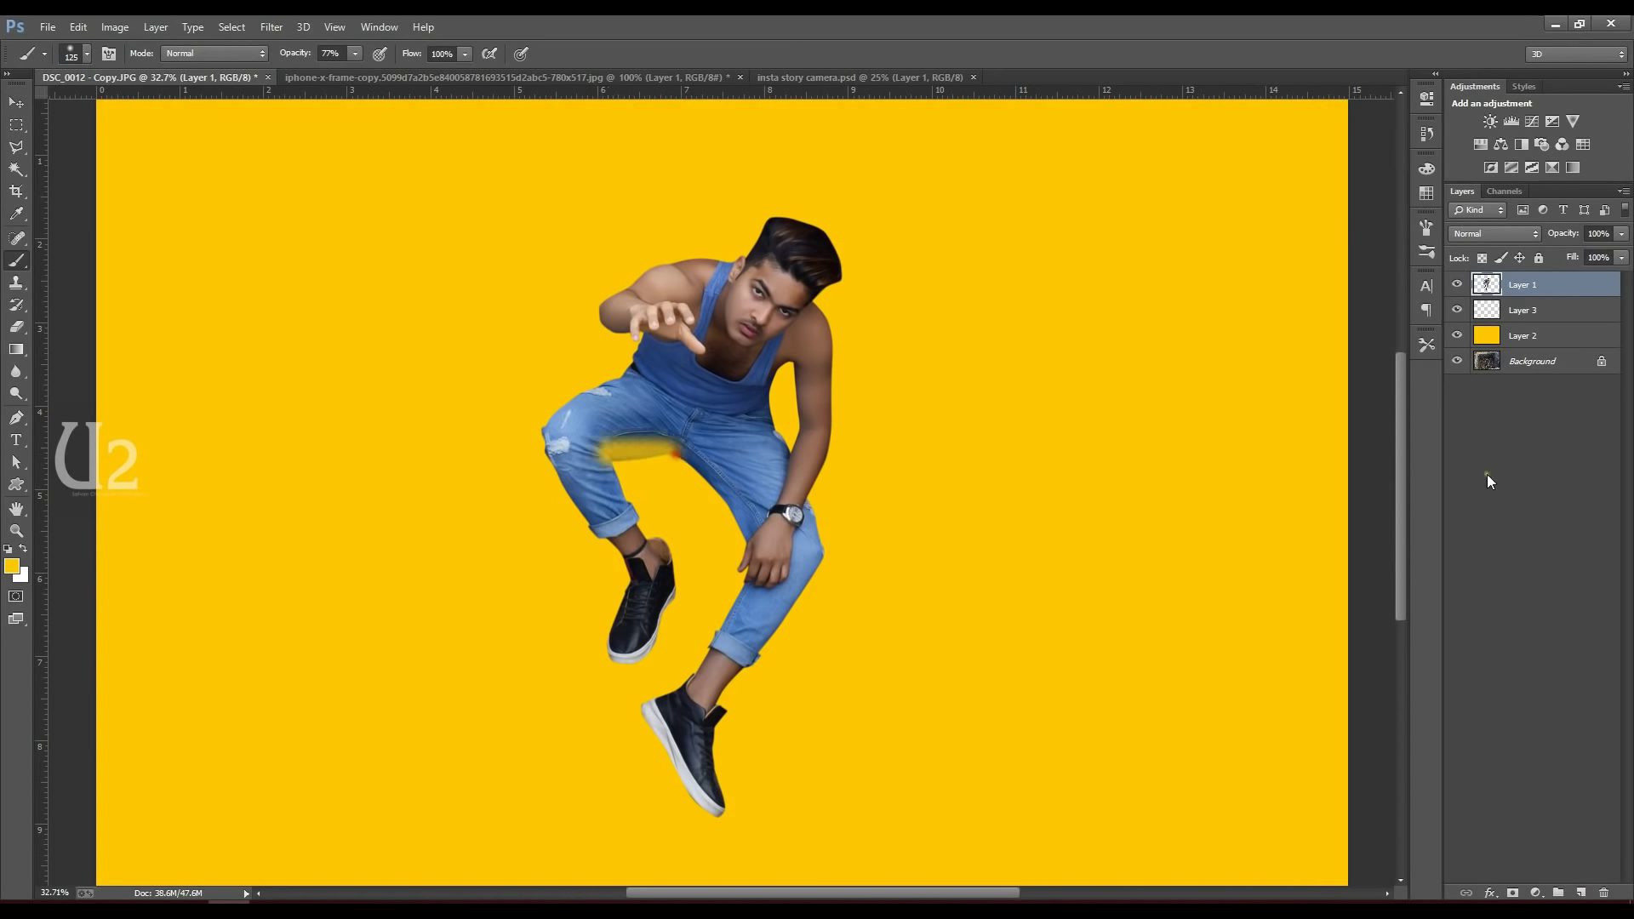
click(1558, 310)
key(ctrl+z)
- Reset the colours to black and white and paint a soft black shadow beneath the thighs on Layer 3
click(8, 549)
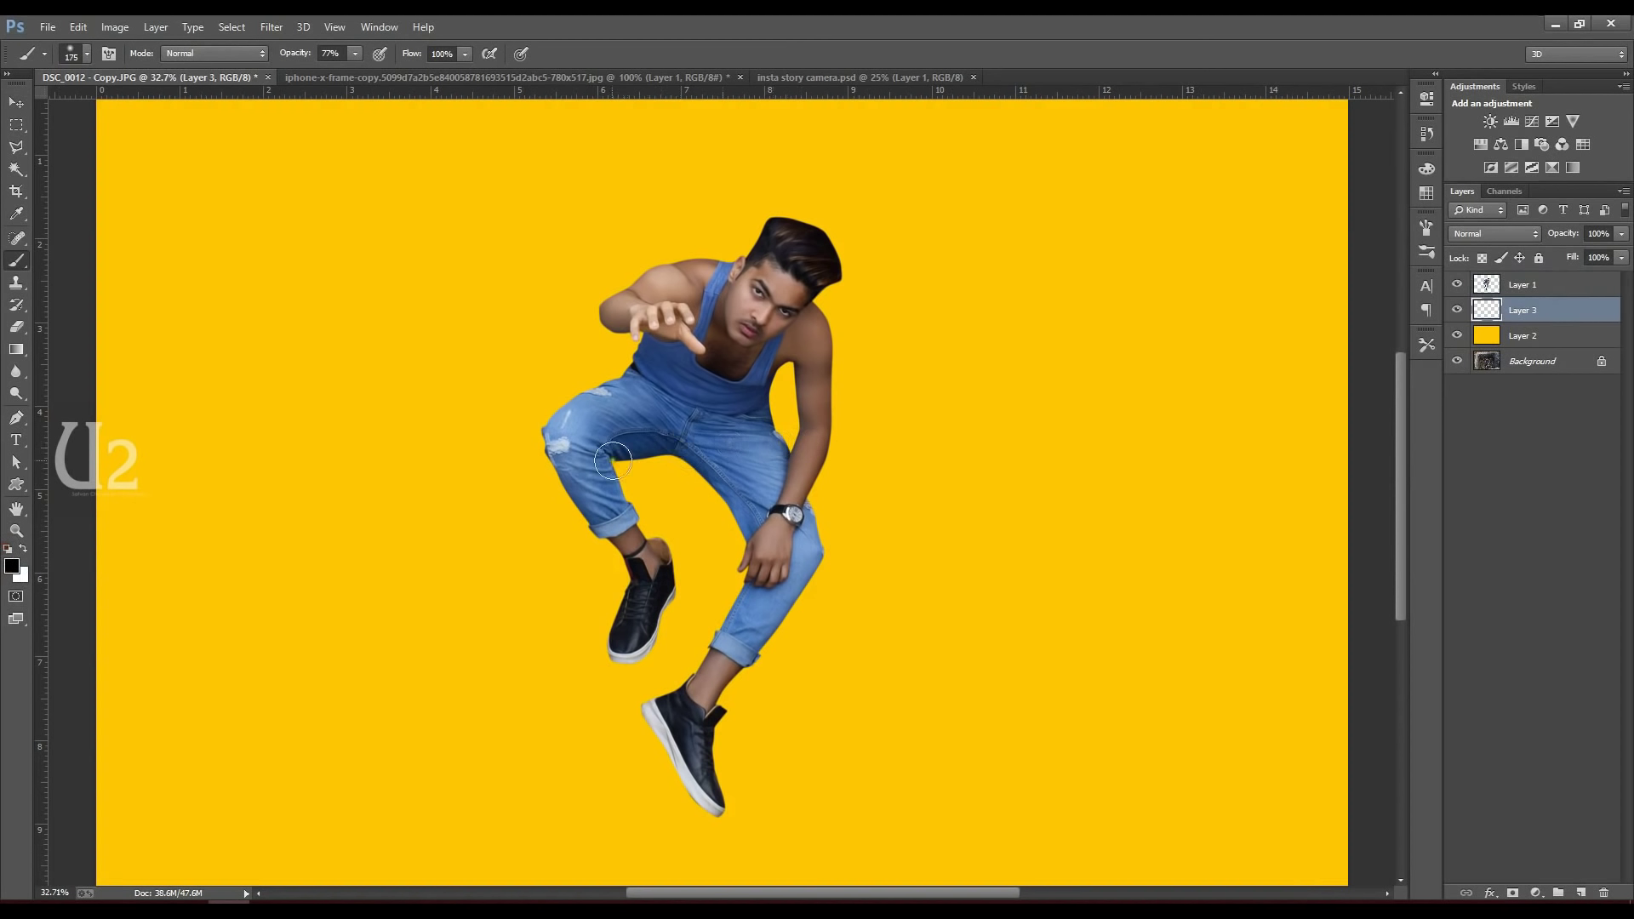
key(bracketleft)
mouse_move(608, 457)
mouse_down()
mouse_move(694, 481)
mouse_move(762, 529)
mouse_up()
mouse_move(682, 446)
mouse_down()
mouse_move(757, 524)
mouse_move(613, 435)
mouse_move(645, 457)
mouse_move(571, 462)
mouse_up()
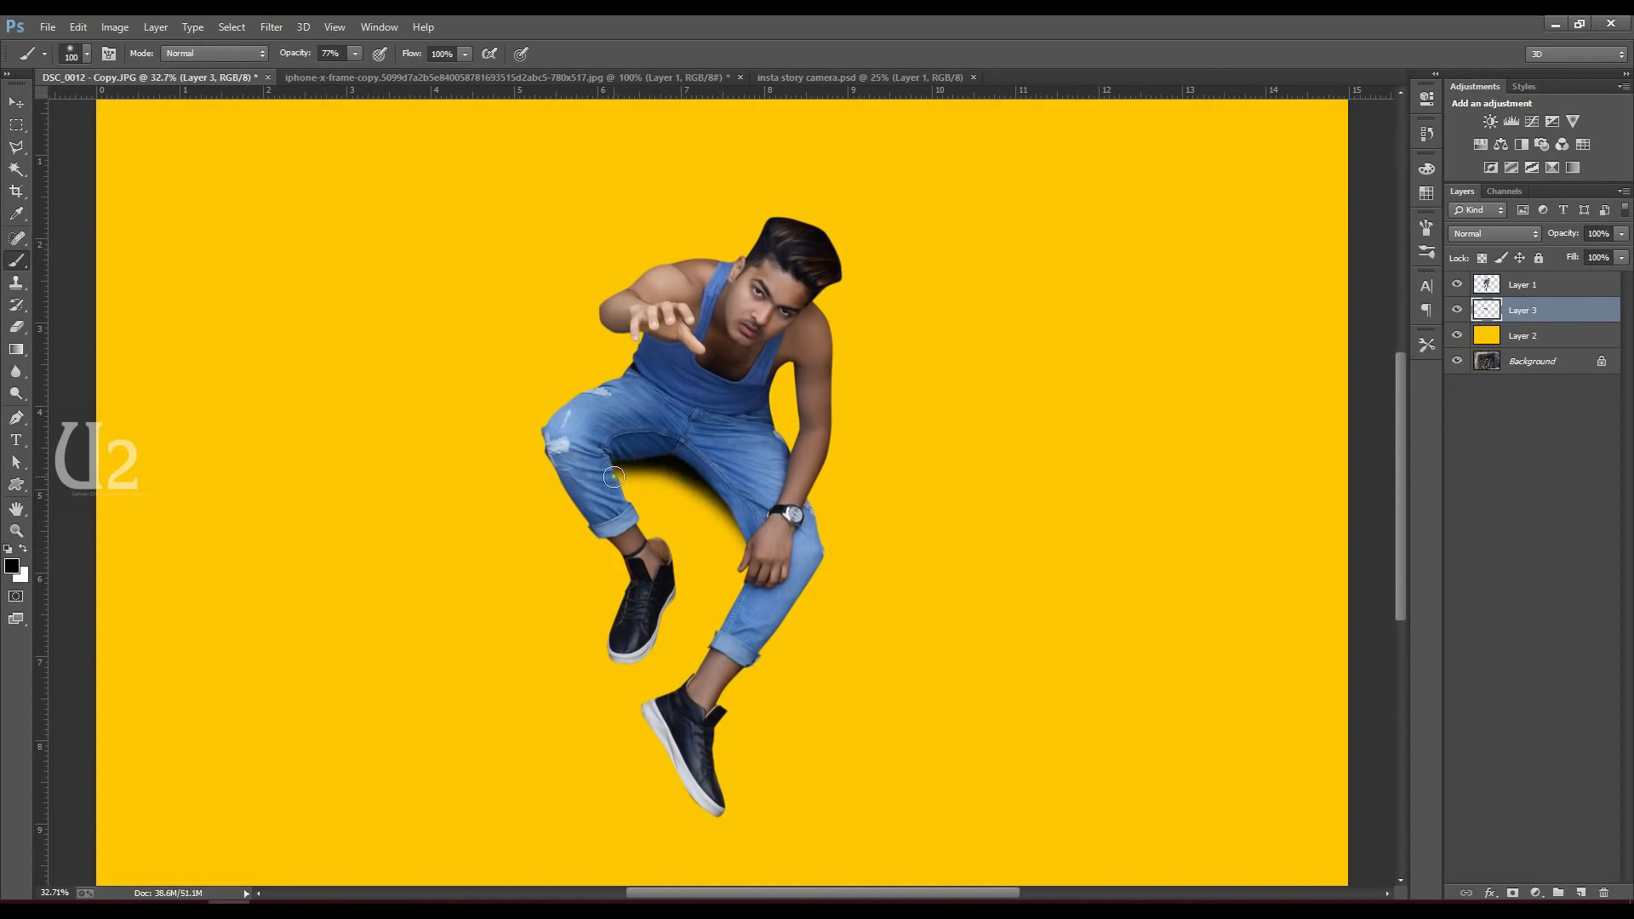
- Paint soft black shadows beside the raised ankle, the lower leg and both shoes with a small brush
drag(619, 515, 662, 559)
mouse_move(707, 747)
mouse_down()
mouse_move(738, 659)
mouse_move(726, 666)
mouse_move(762, 626)
mouse_move(748, 701)
mouse_move(699, 769)
mouse_move(719, 661)
mouse_move(761, 696)
mouse_move(788, 583)
mouse_move(809, 630)
mouse_move(726, 669)
mouse_up()
drag(671, 600, 646, 657)
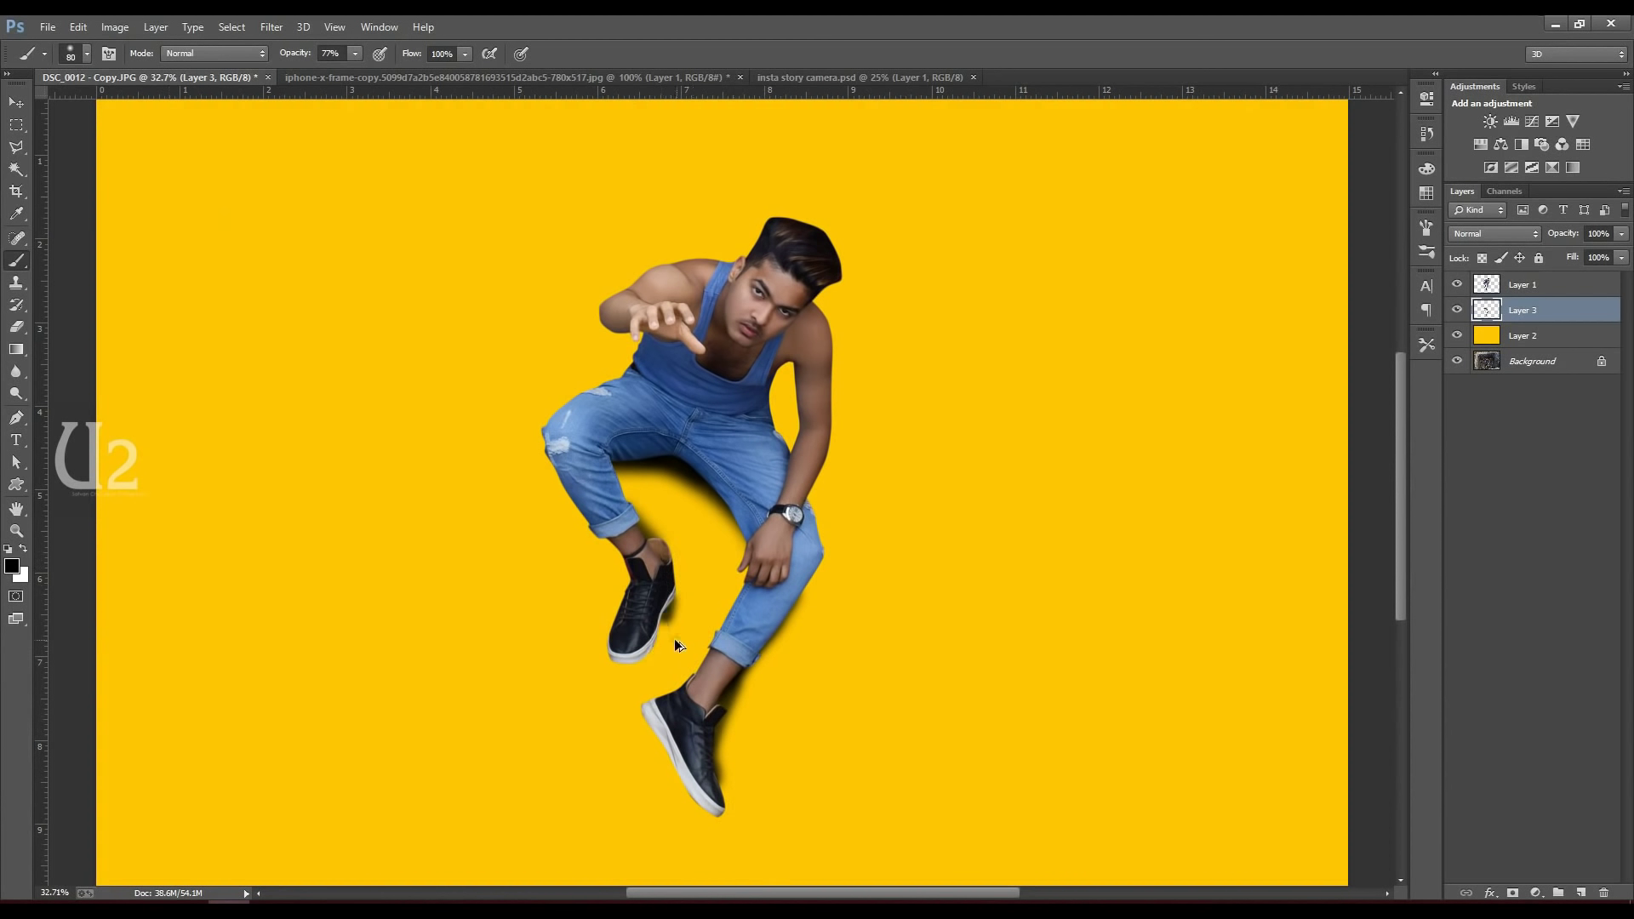
drag(663, 599, 645, 671)
drag(649, 645, 669, 606)
drag(662, 601, 676, 633)
- Deepen the black shadow beneath the thighs with larger soft dabs and set the shadow layer's opacity to 60%
drag(619, 476, 665, 460)
key(ctrl+z)
key(])
key(])
key(])
key(])
key(])
click(631, 447)
key(bracketleft)
key(bracketleft)
key(bracketleft)
key(bracketleft)
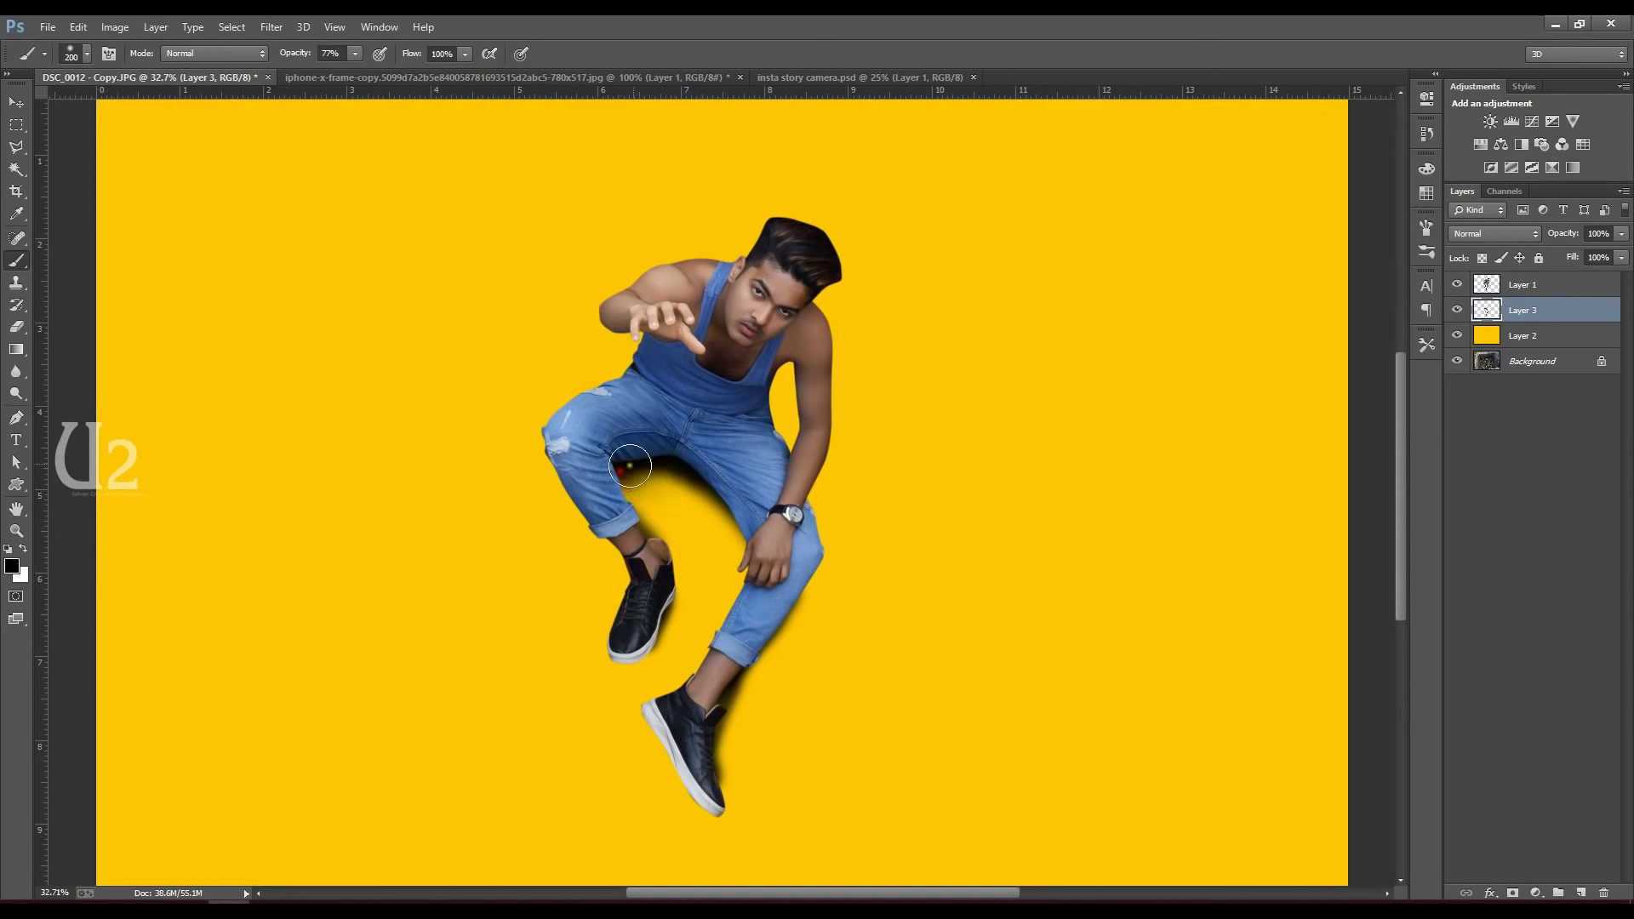
click(660, 460)
click(639, 466)
key(bracketleft)
drag(658, 462, 657, 481)
key(bracketleft)
key(bracketleft)
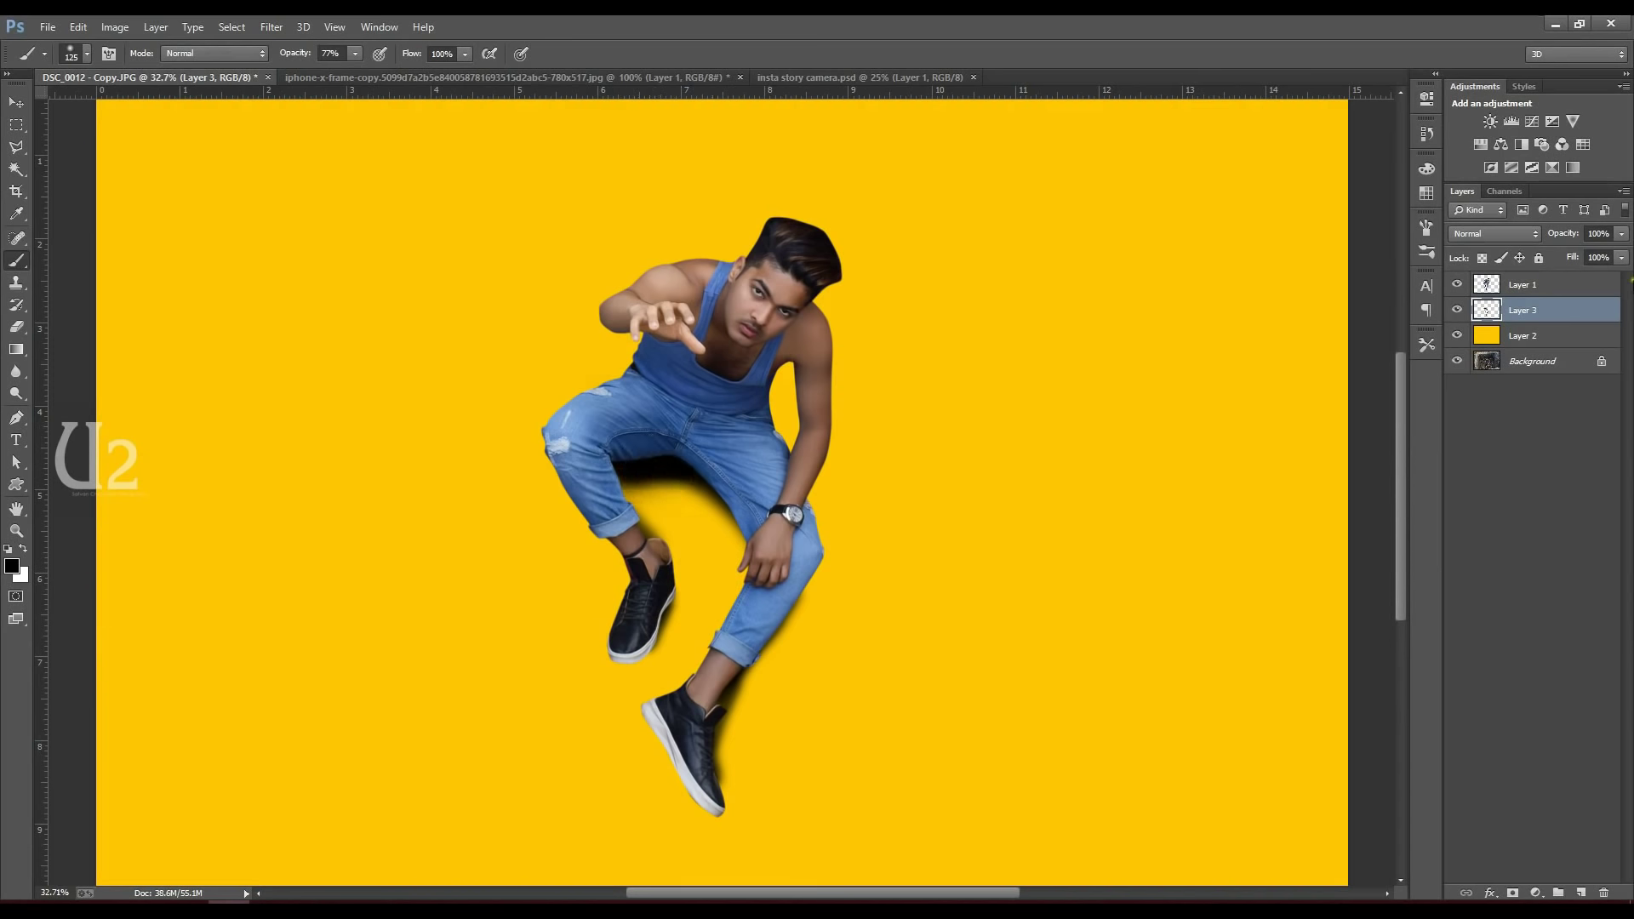
drag(1623, 234, 1587, 248)
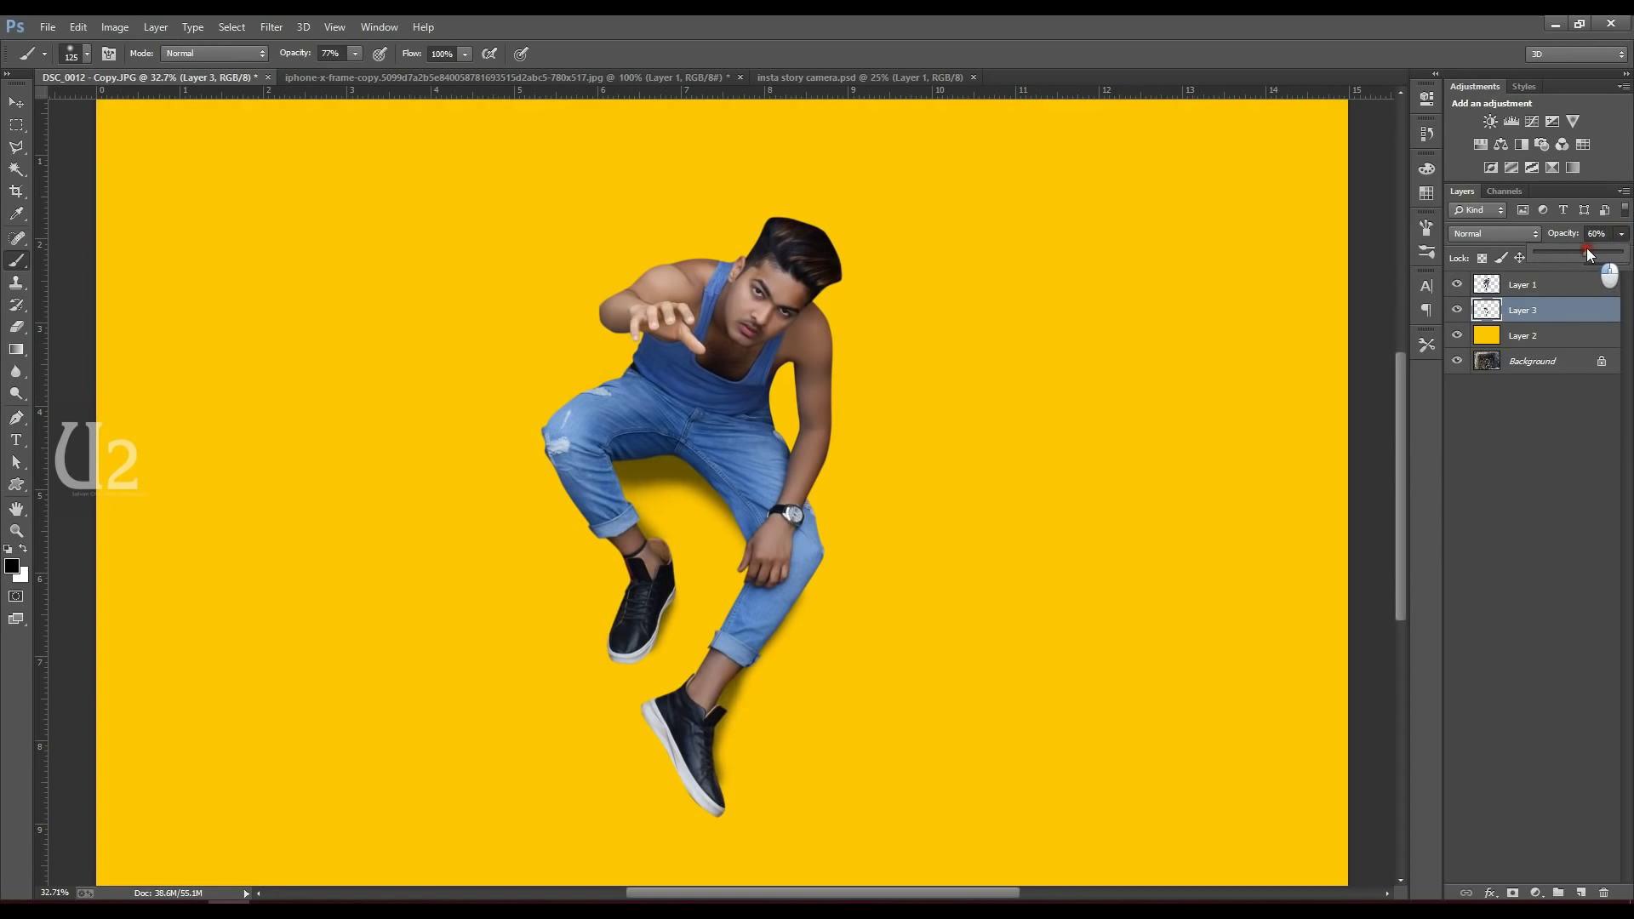
- Add a new layer above the shadow layer and try a black stroke beneath the thighs, enlarging the brush to 175
click(1581, 893)
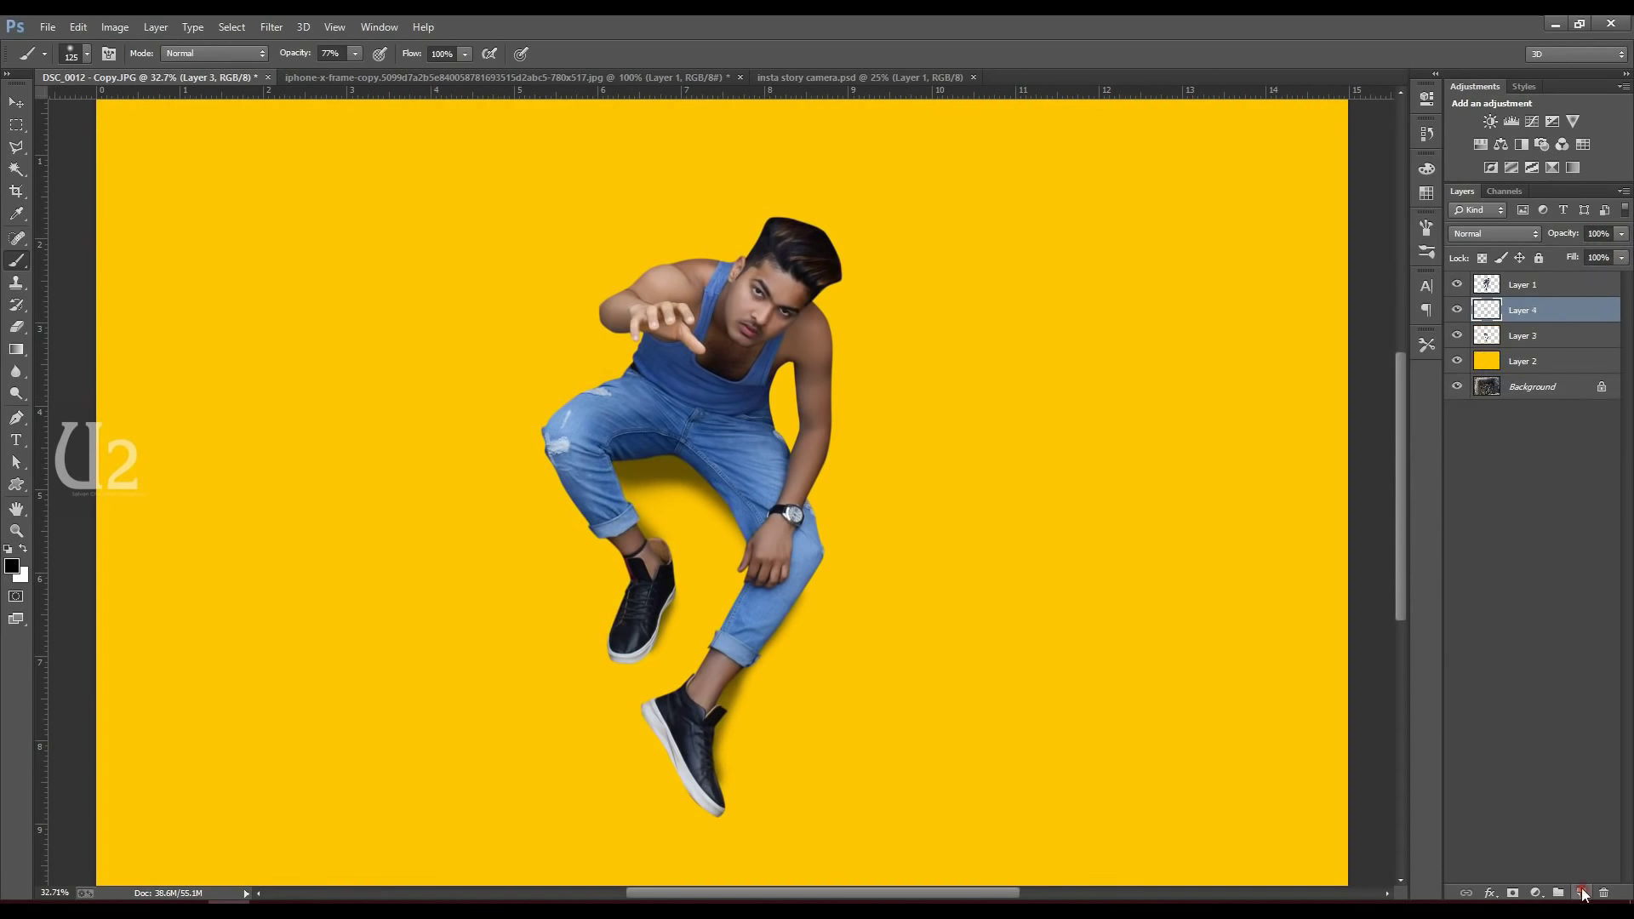
drag(705, 469, 592, 467)
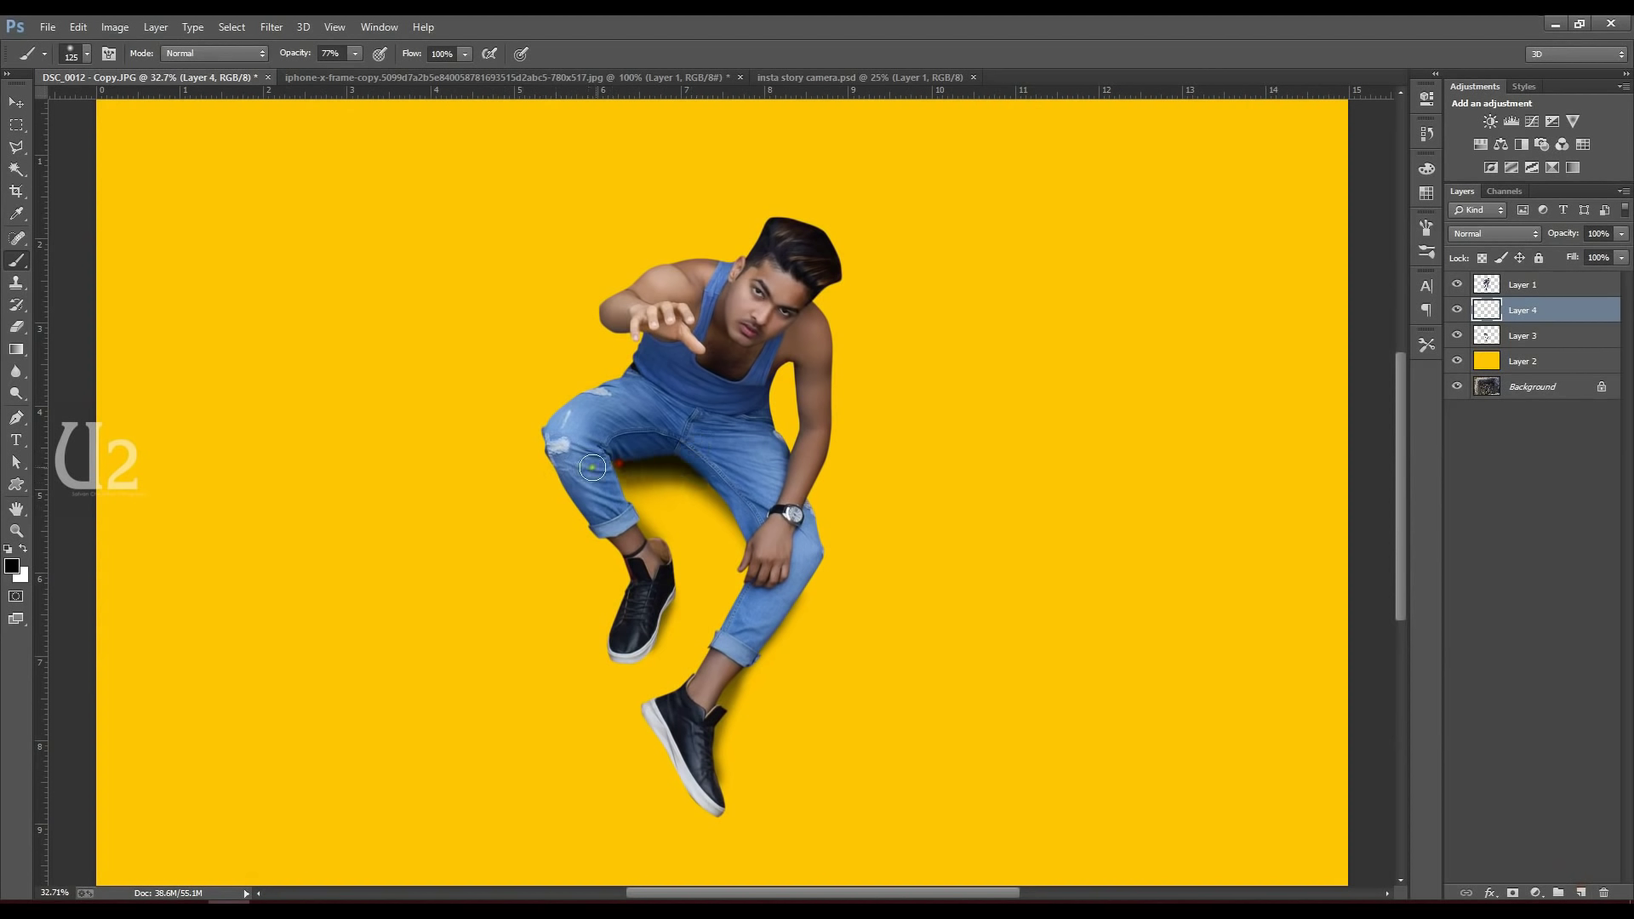
key(ctrl+z)
key(bracketright)
key(bracketright)
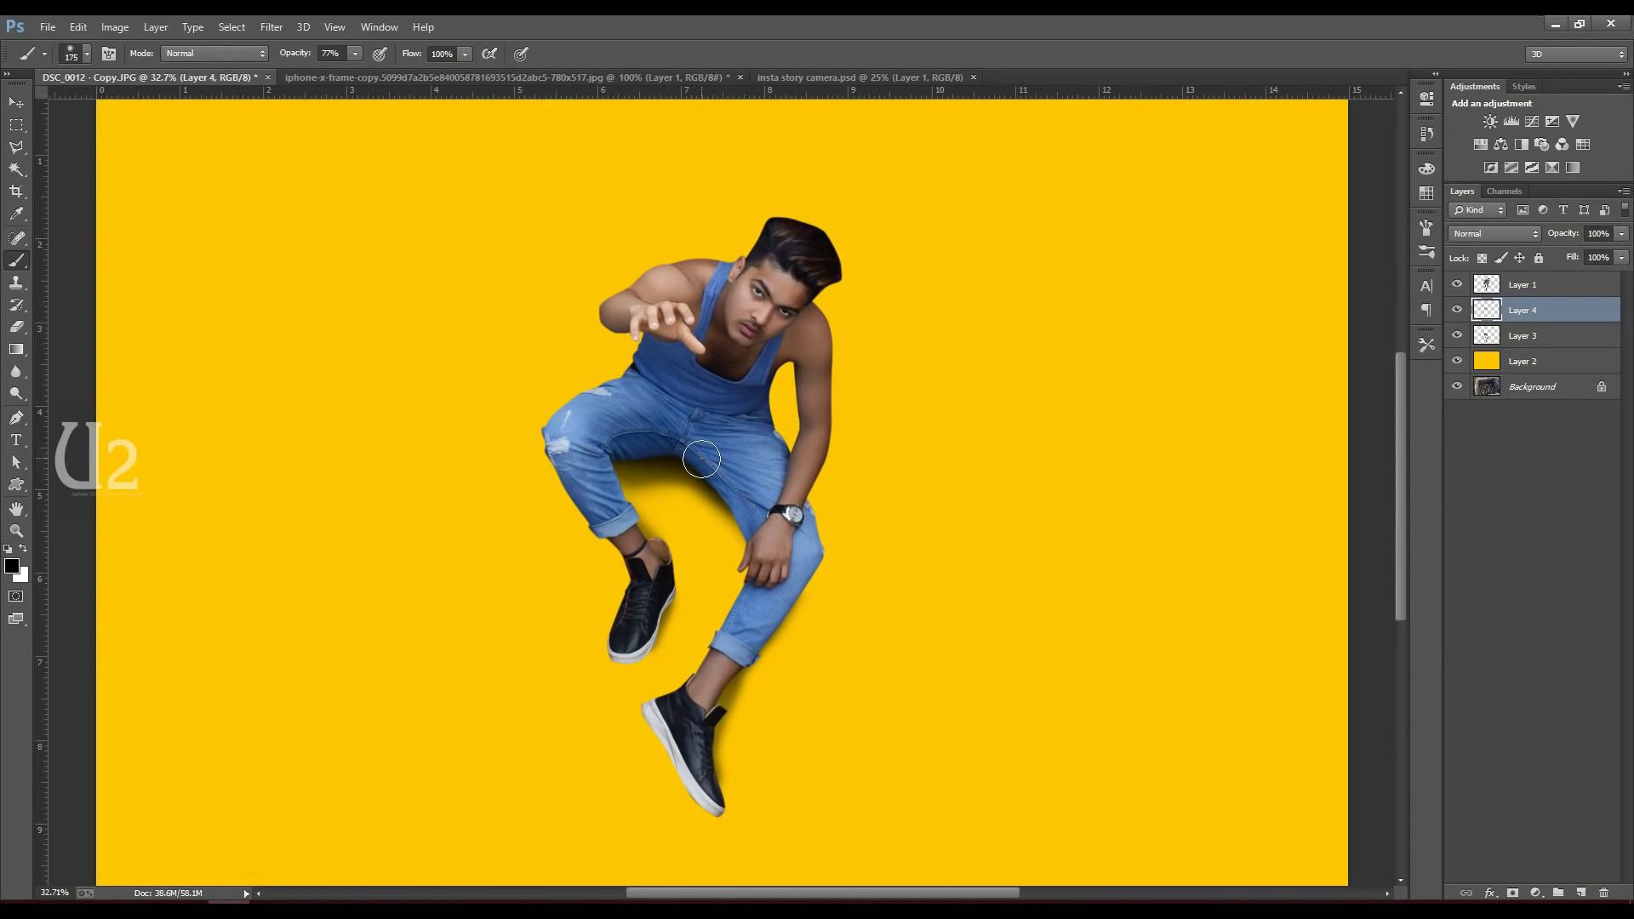
- Set the opacity of Layer 4 to 76%
click(1621, 233)
drag(1621, 253, 1602, 252)
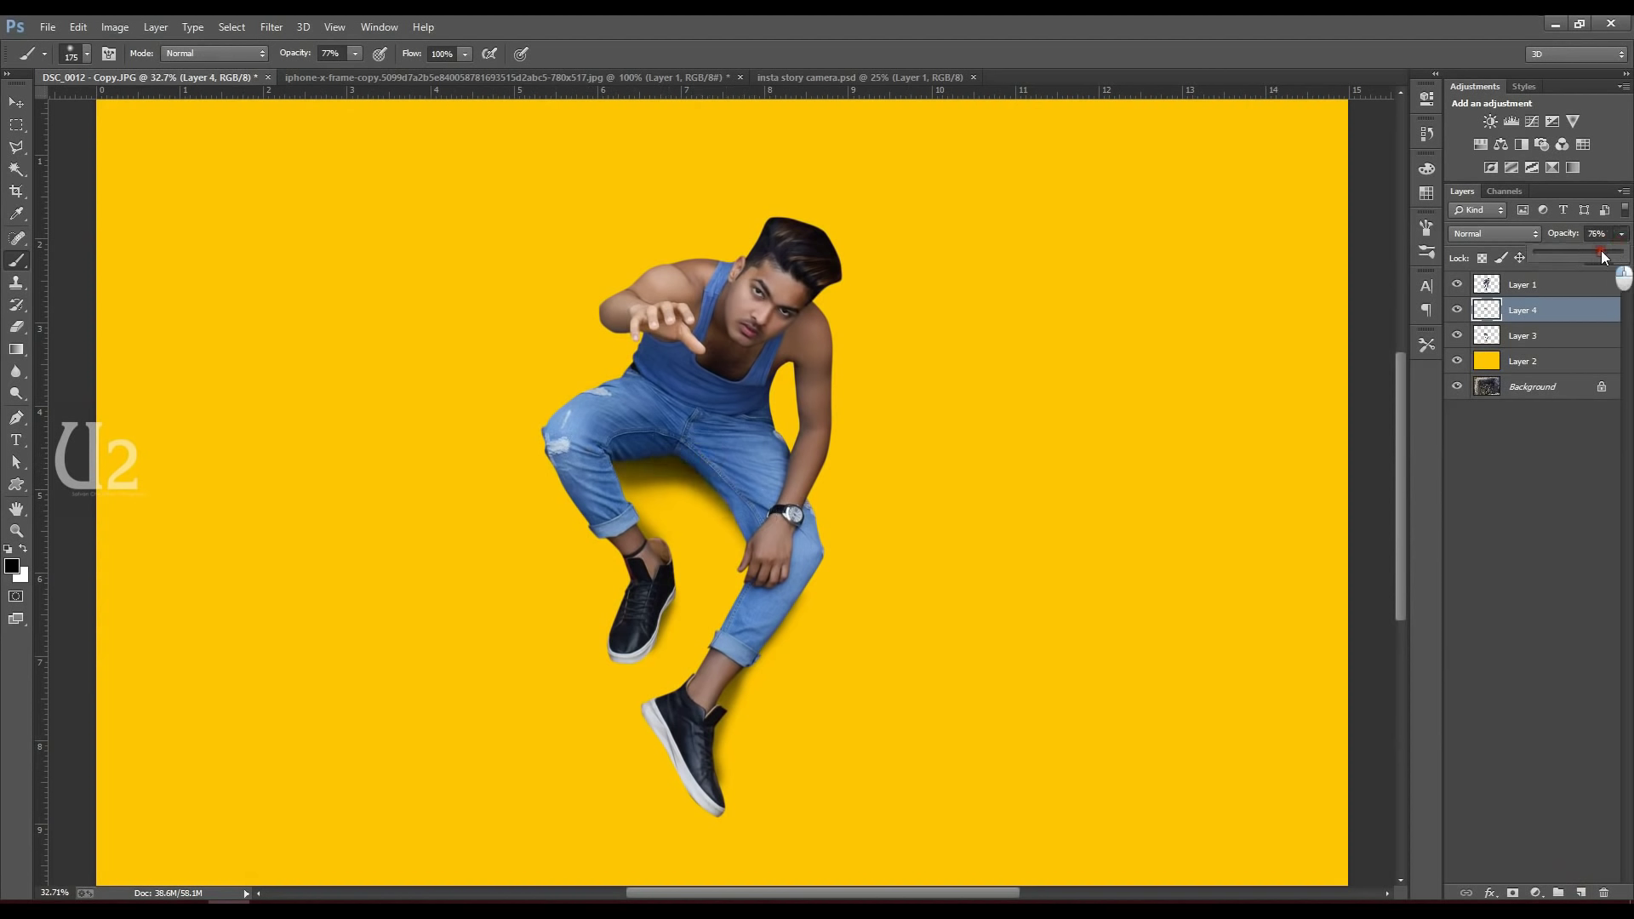
key(ctrl+minus)
key(ctrl+minus)
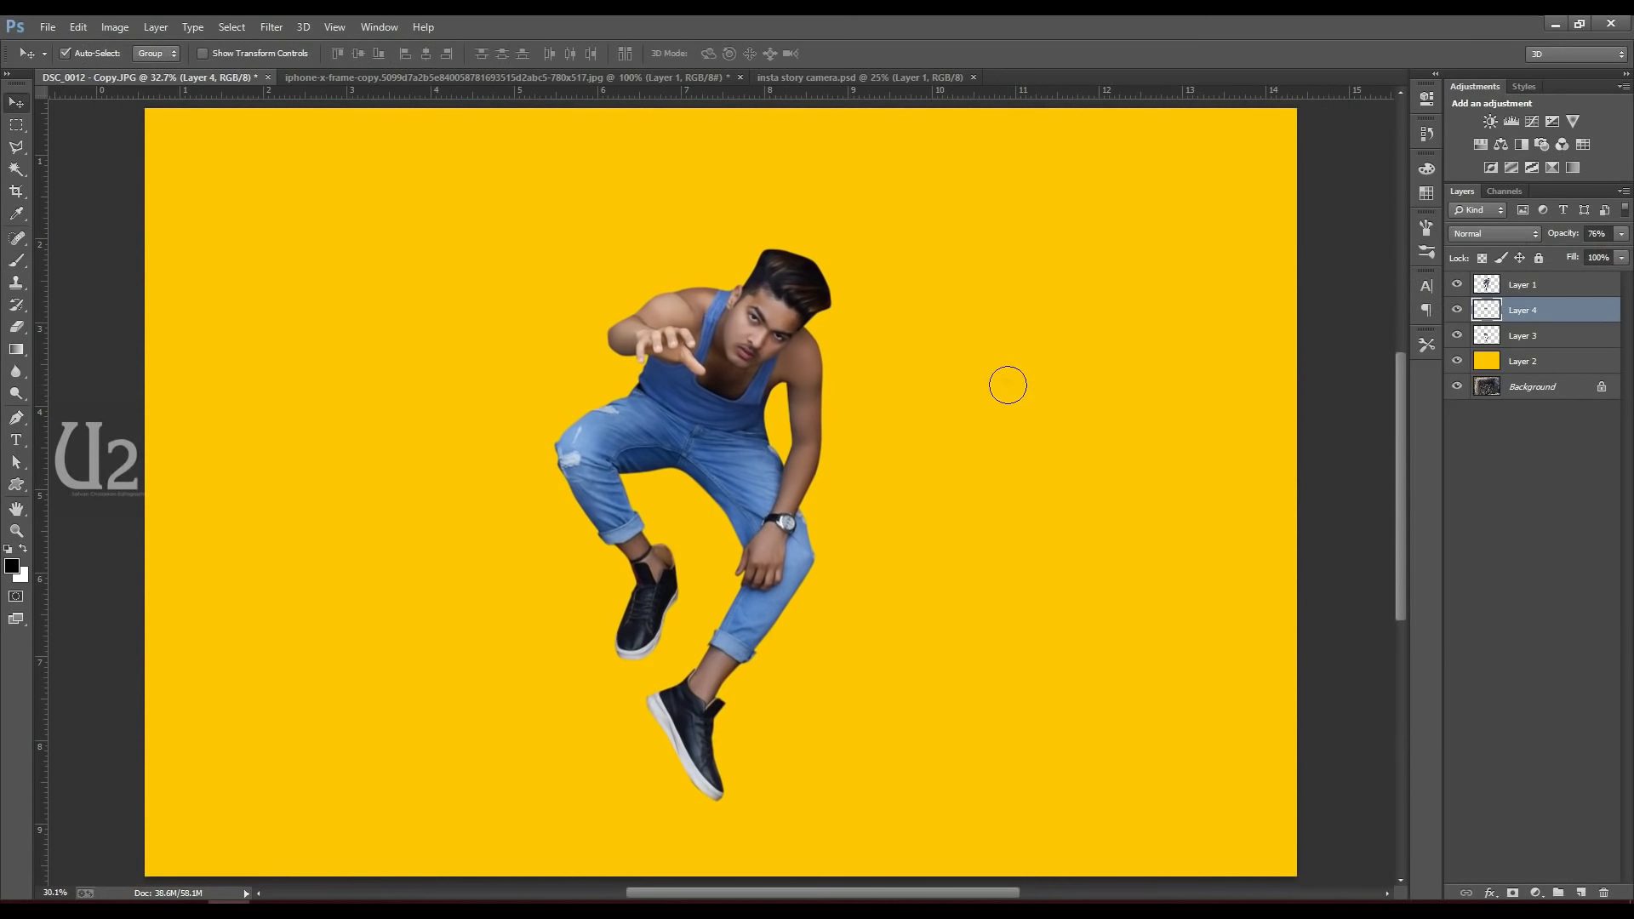
- Select Layer 3 and soften the shadow beside the raised ankle with the Eraser at size 150 and 99% opacity
key(ctrl+plus)
key(ctrl+plus)
key(ctrl+plus)
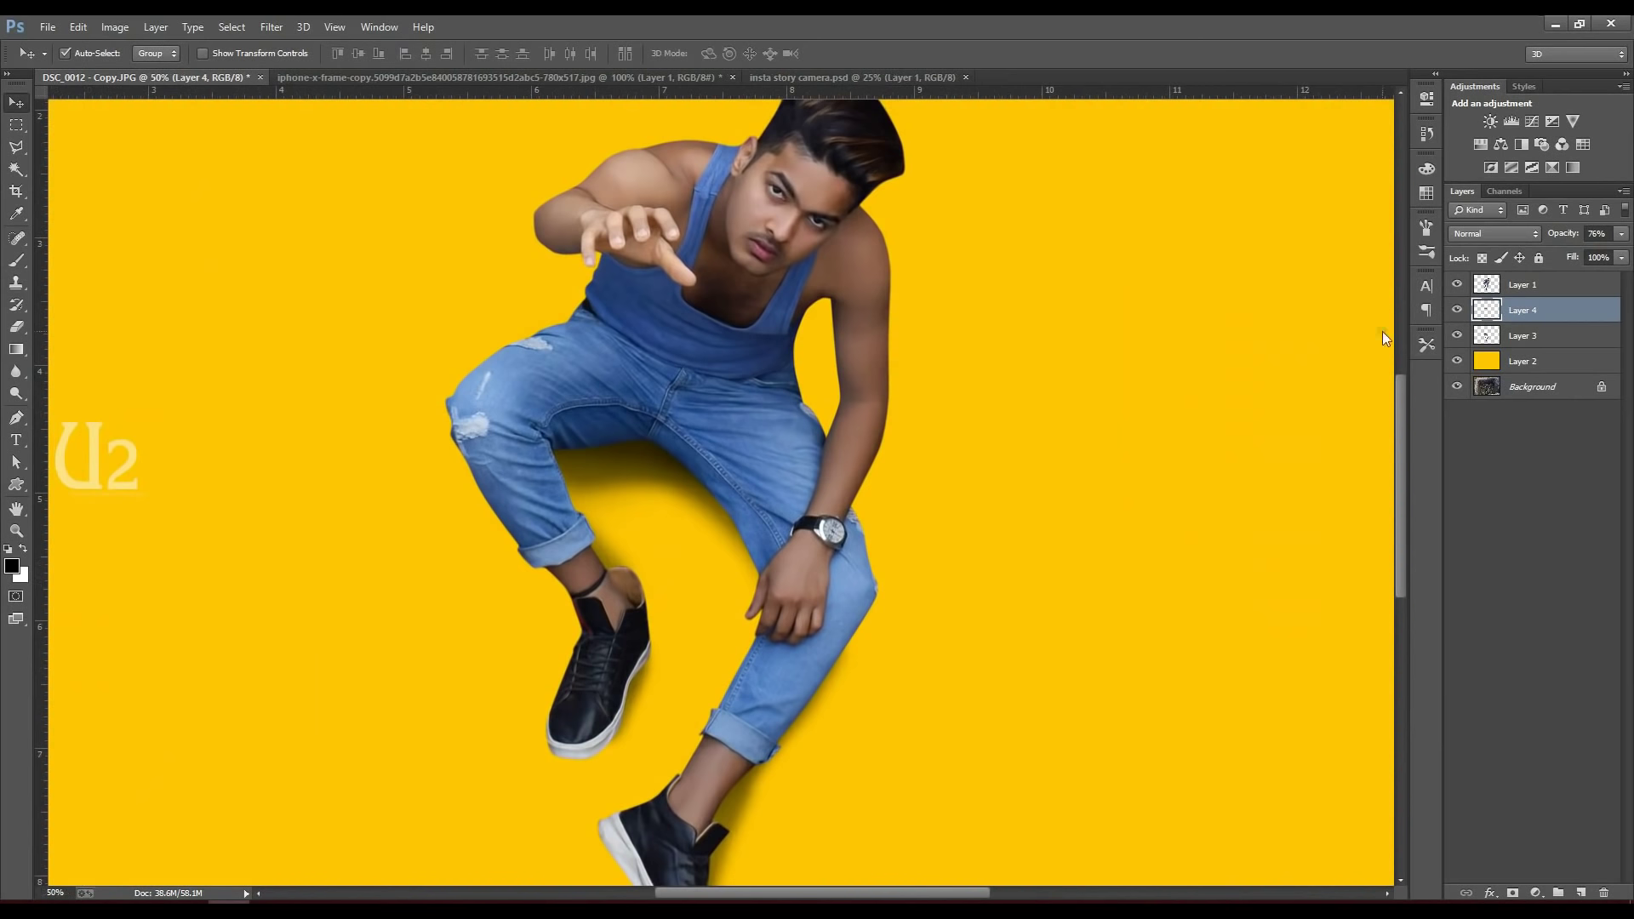
key(alt+bracketleft)
click(17, 327)
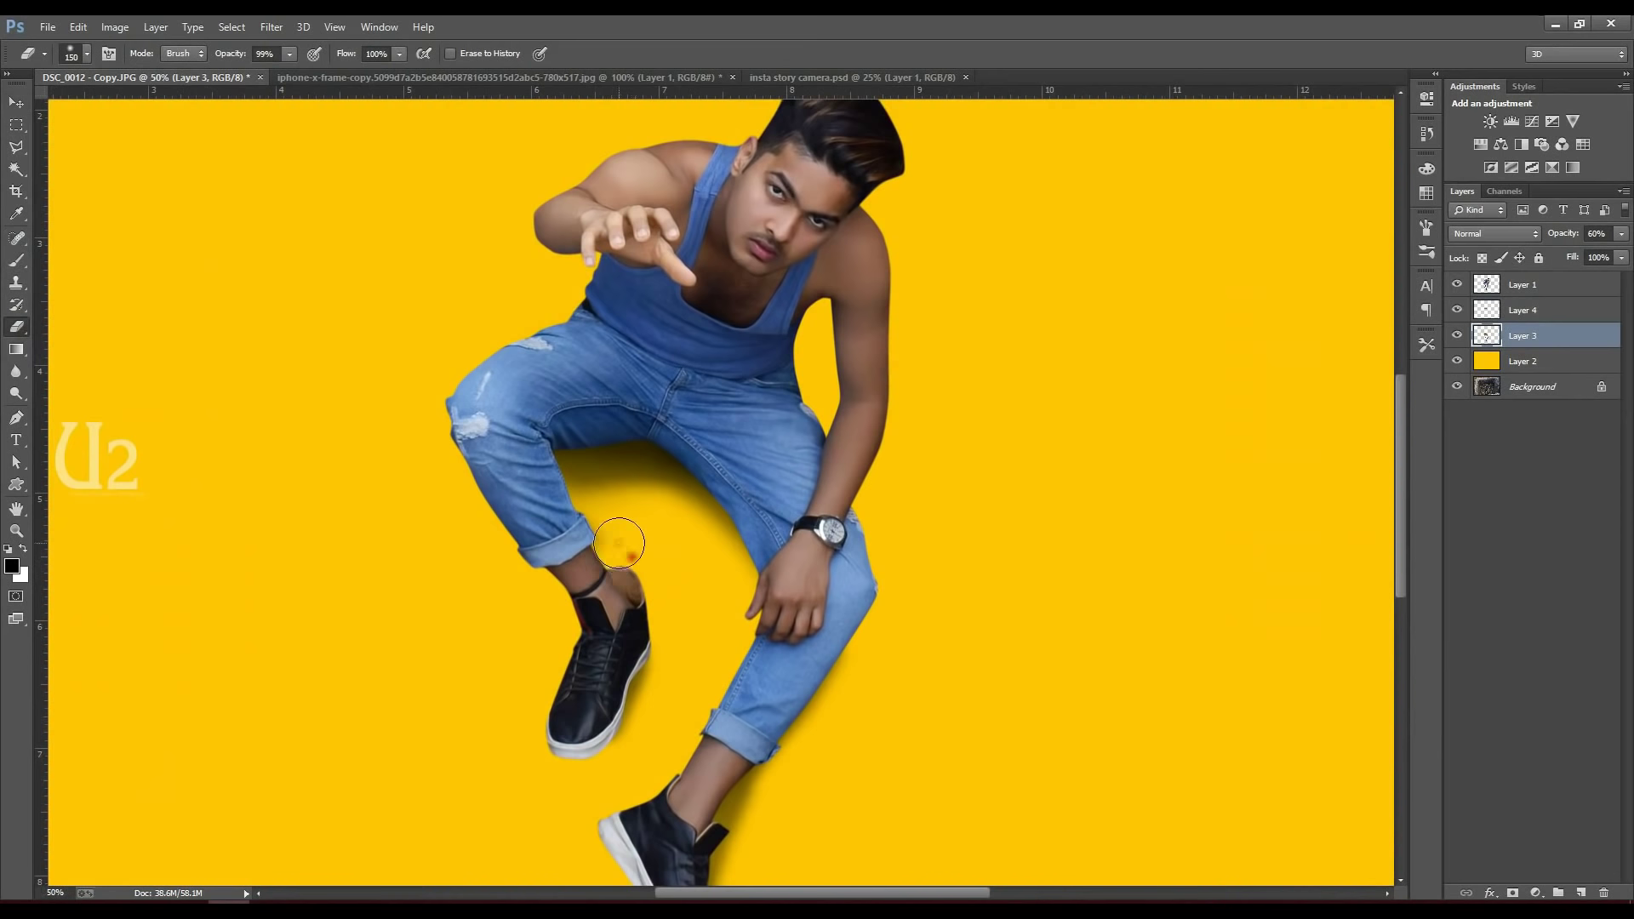
key(v)
key(ctrl+0)
key(ctrl+minus)
key(ctrl+0)
click(311, 902)
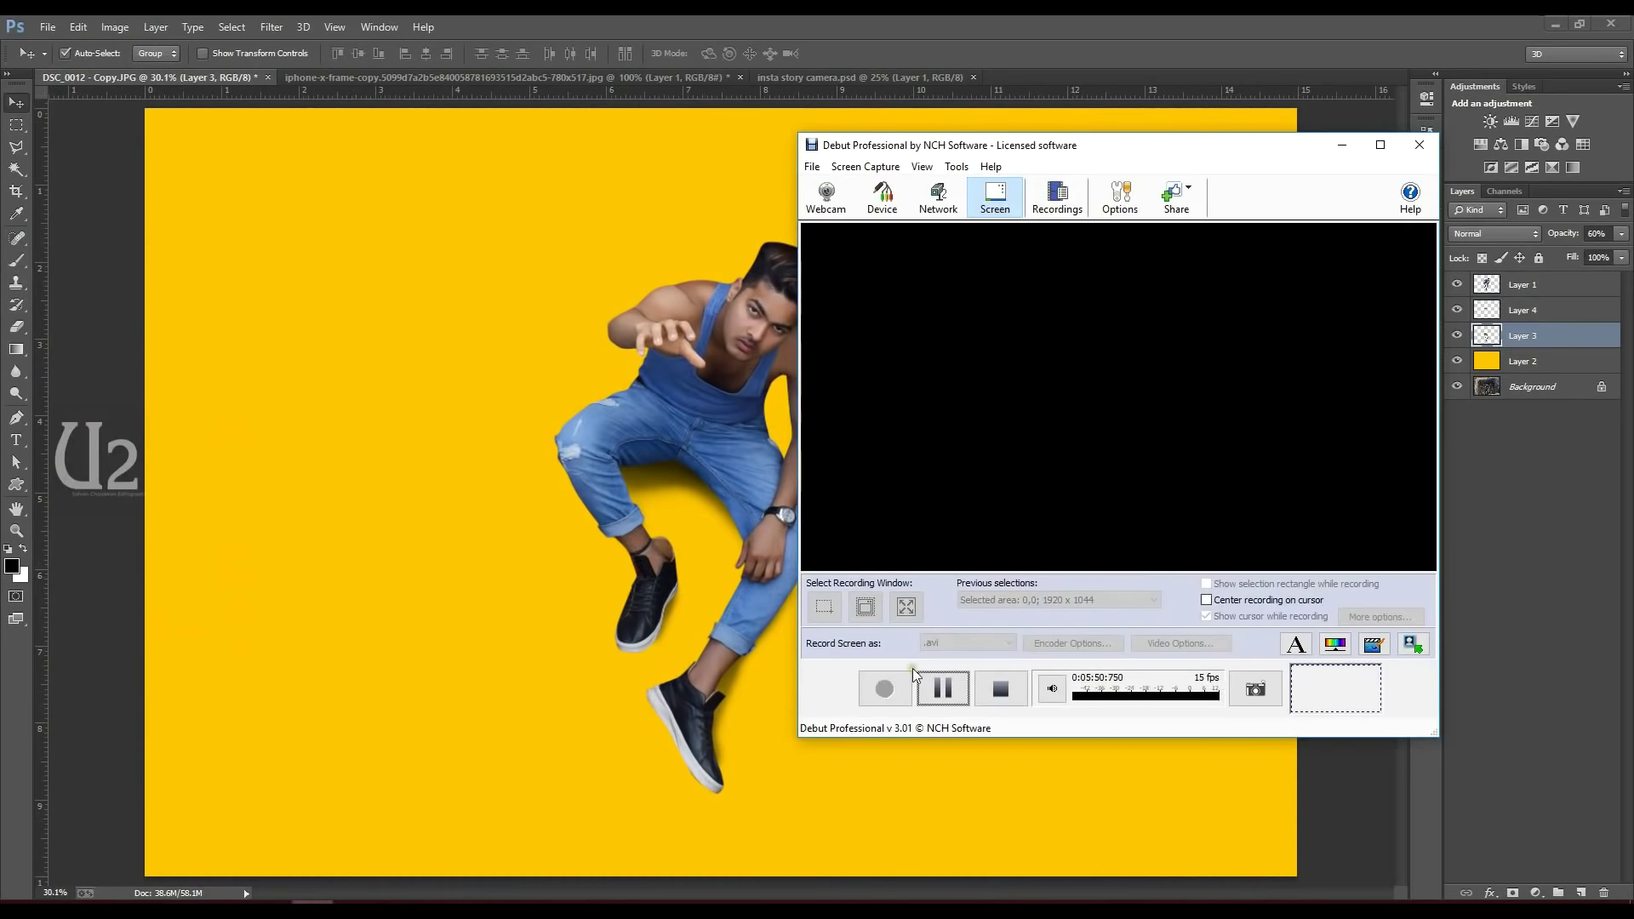
click(943, 689)
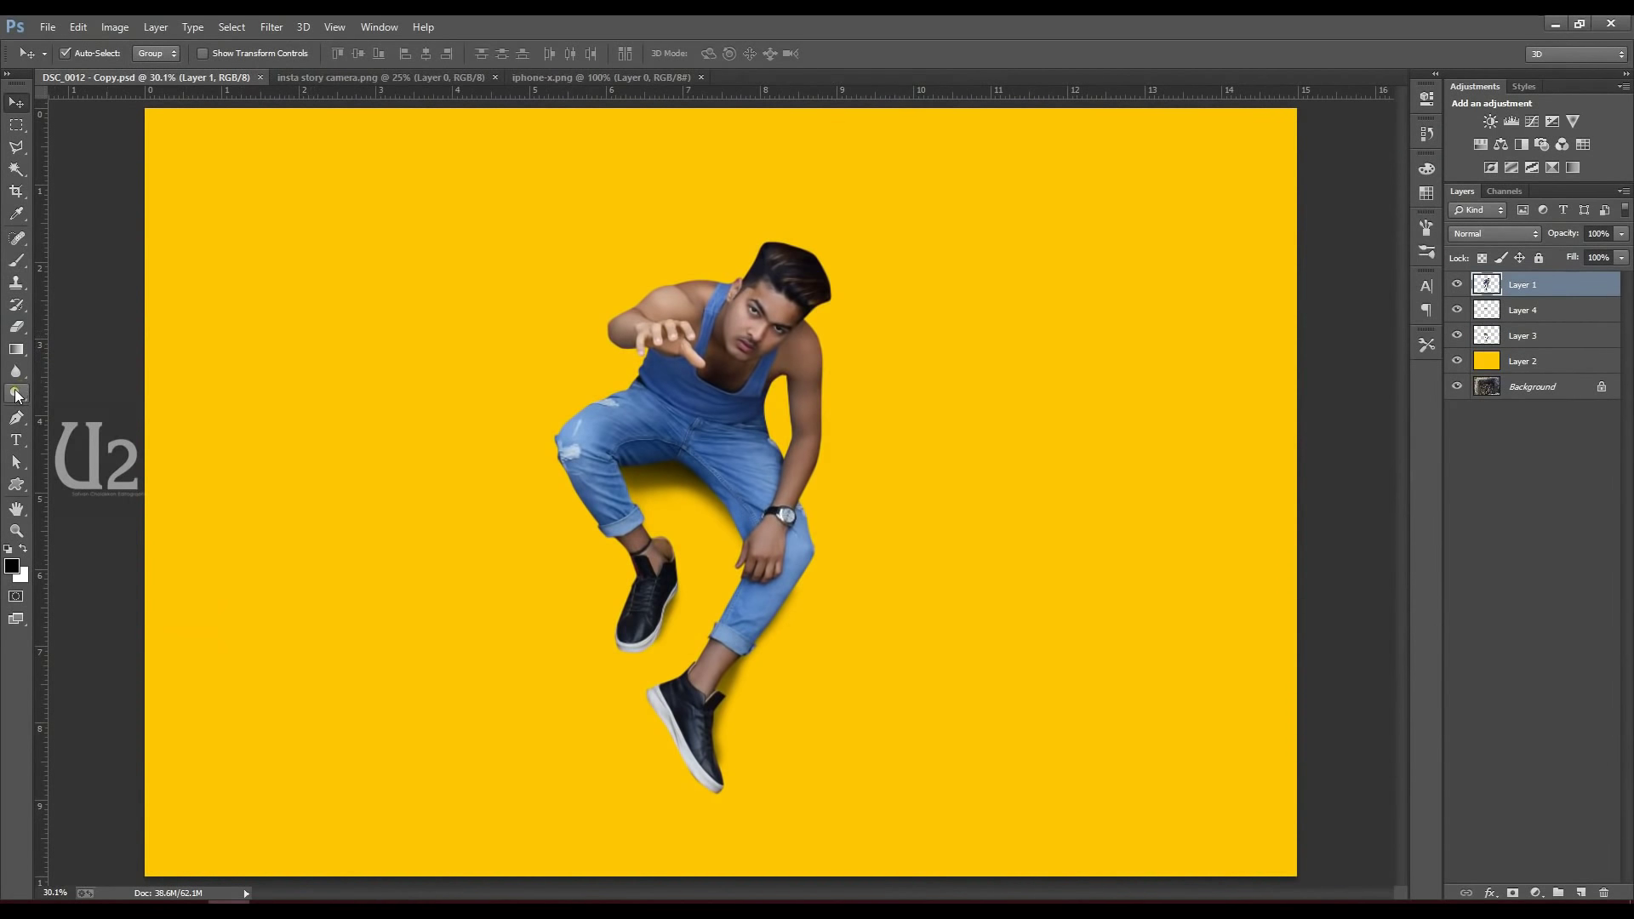
- Choose the Smudge tool at 67% strength with the 59 px spatter brush for the cutout man's layer
mouse_move(15, 371)
mouse_down()
mouse_move(87, 372)
mouse_move(95, 397)
mouse_up()
click(75, 54)
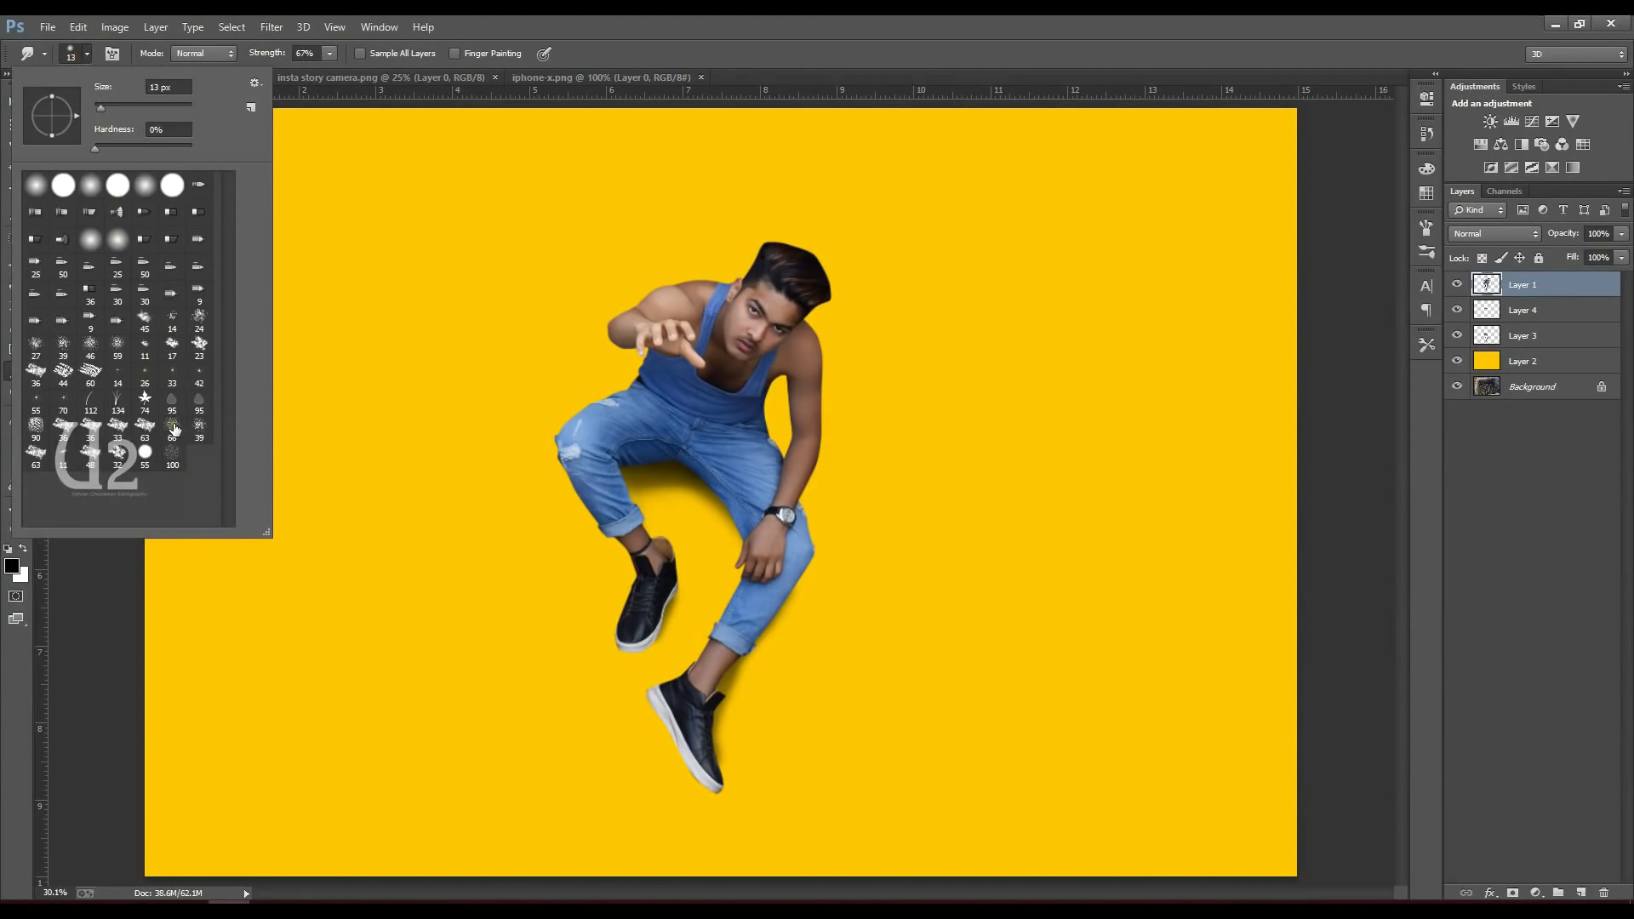
click(118, 344)
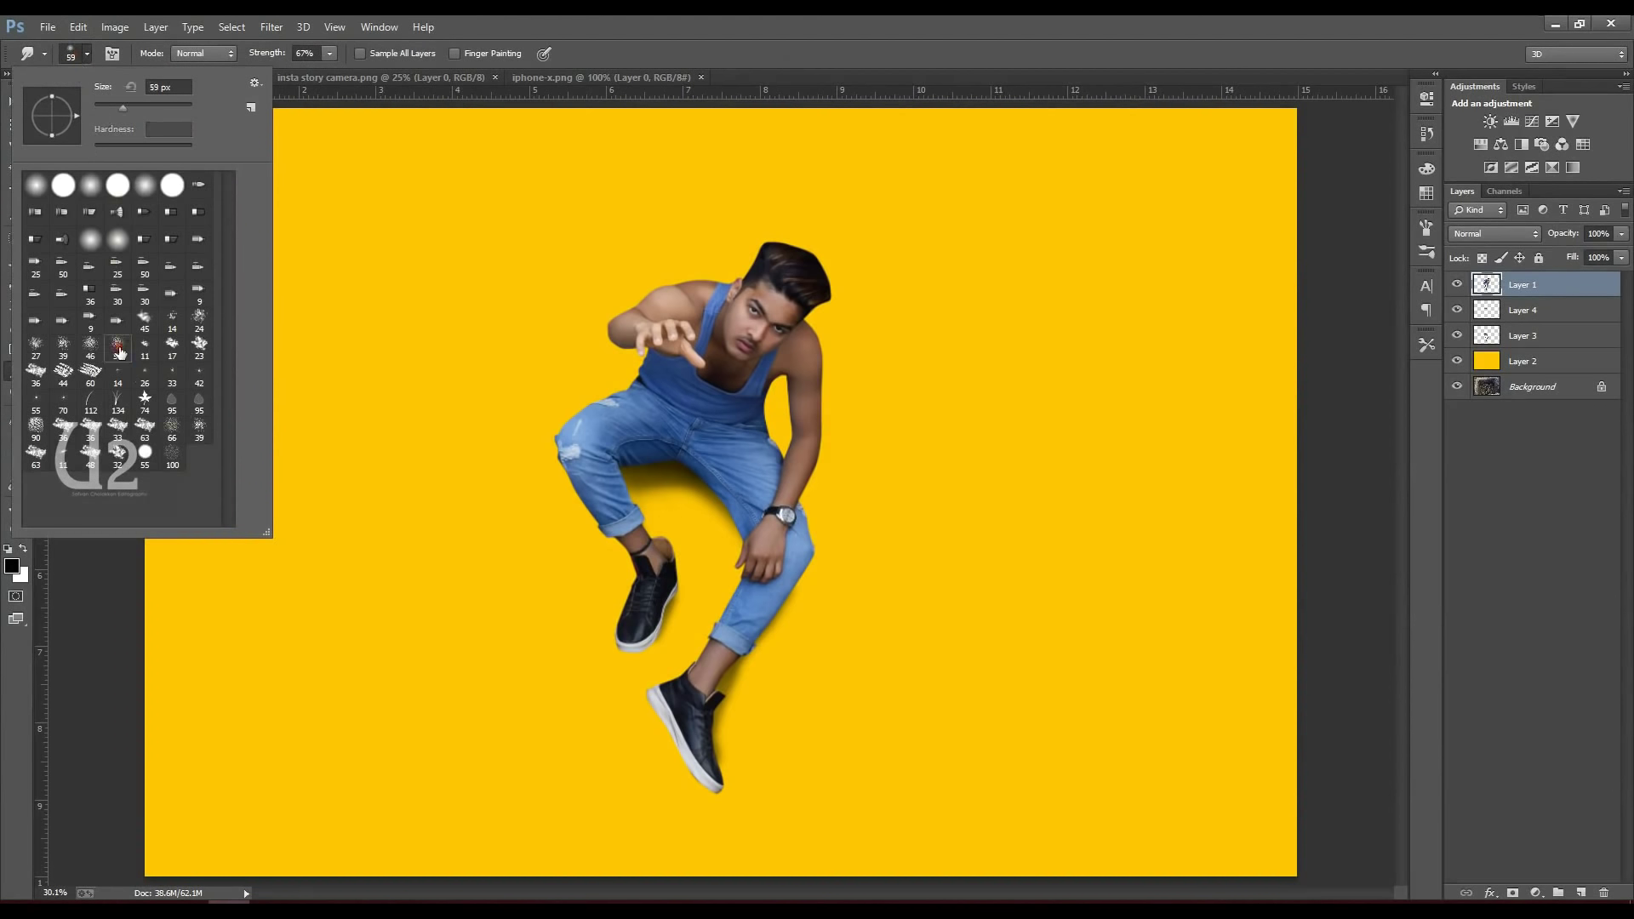
click(867, 73)
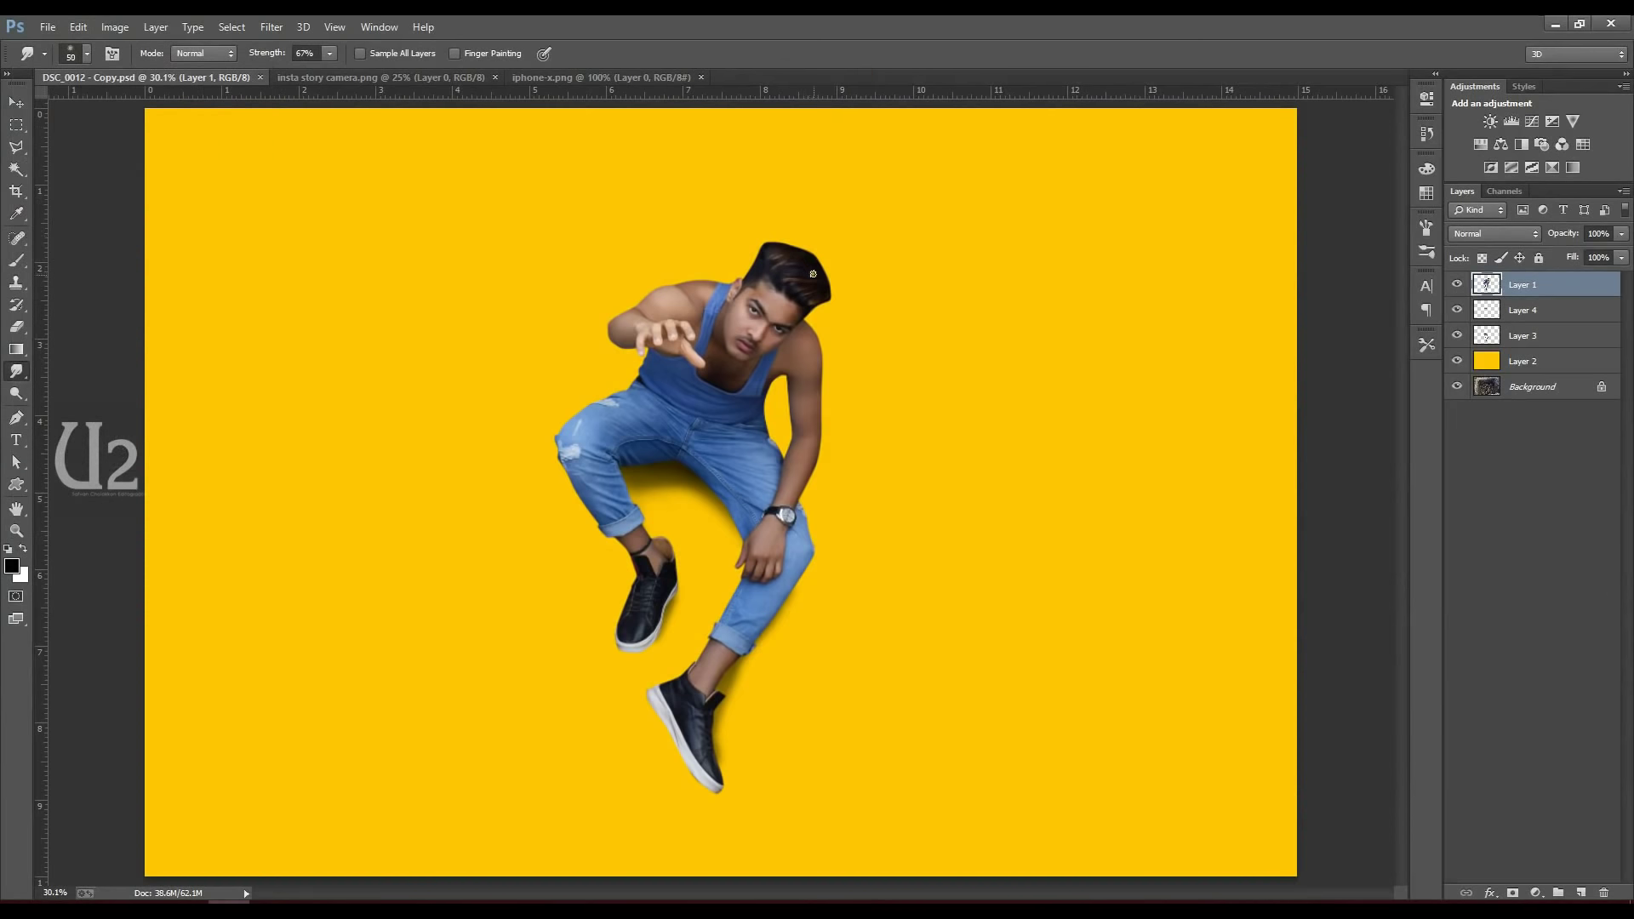
drag(805, 255, 879, 315)
key([)
key([)
key([)
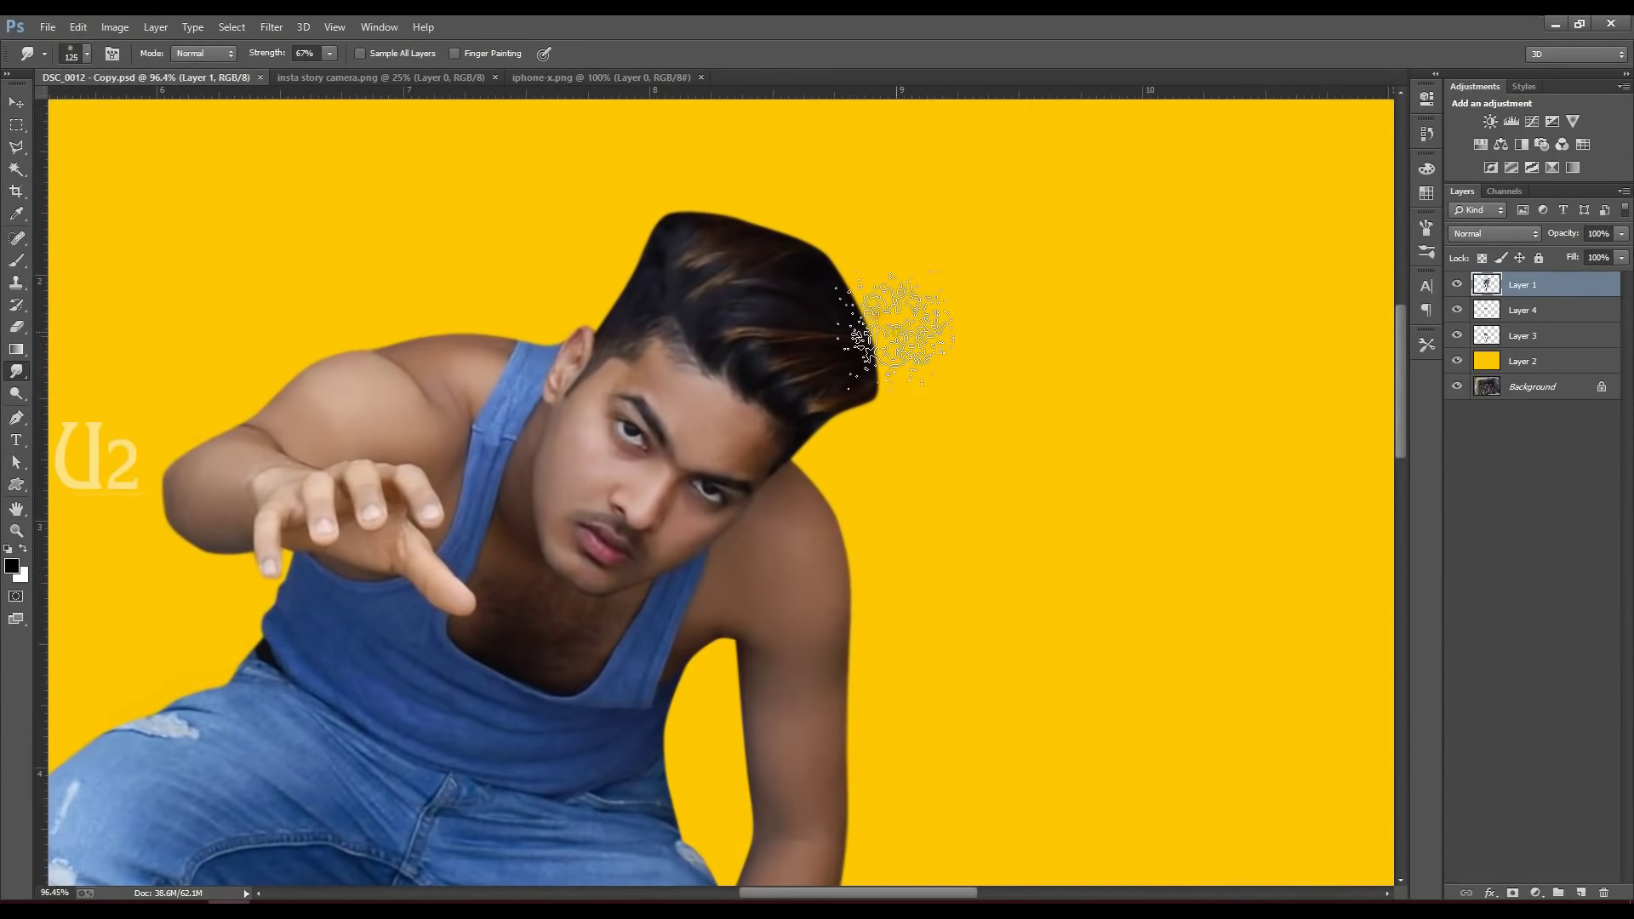
drag(885, 387, 962, 350)
key(ctrl+z)
drag(810, 380, 918, 369)
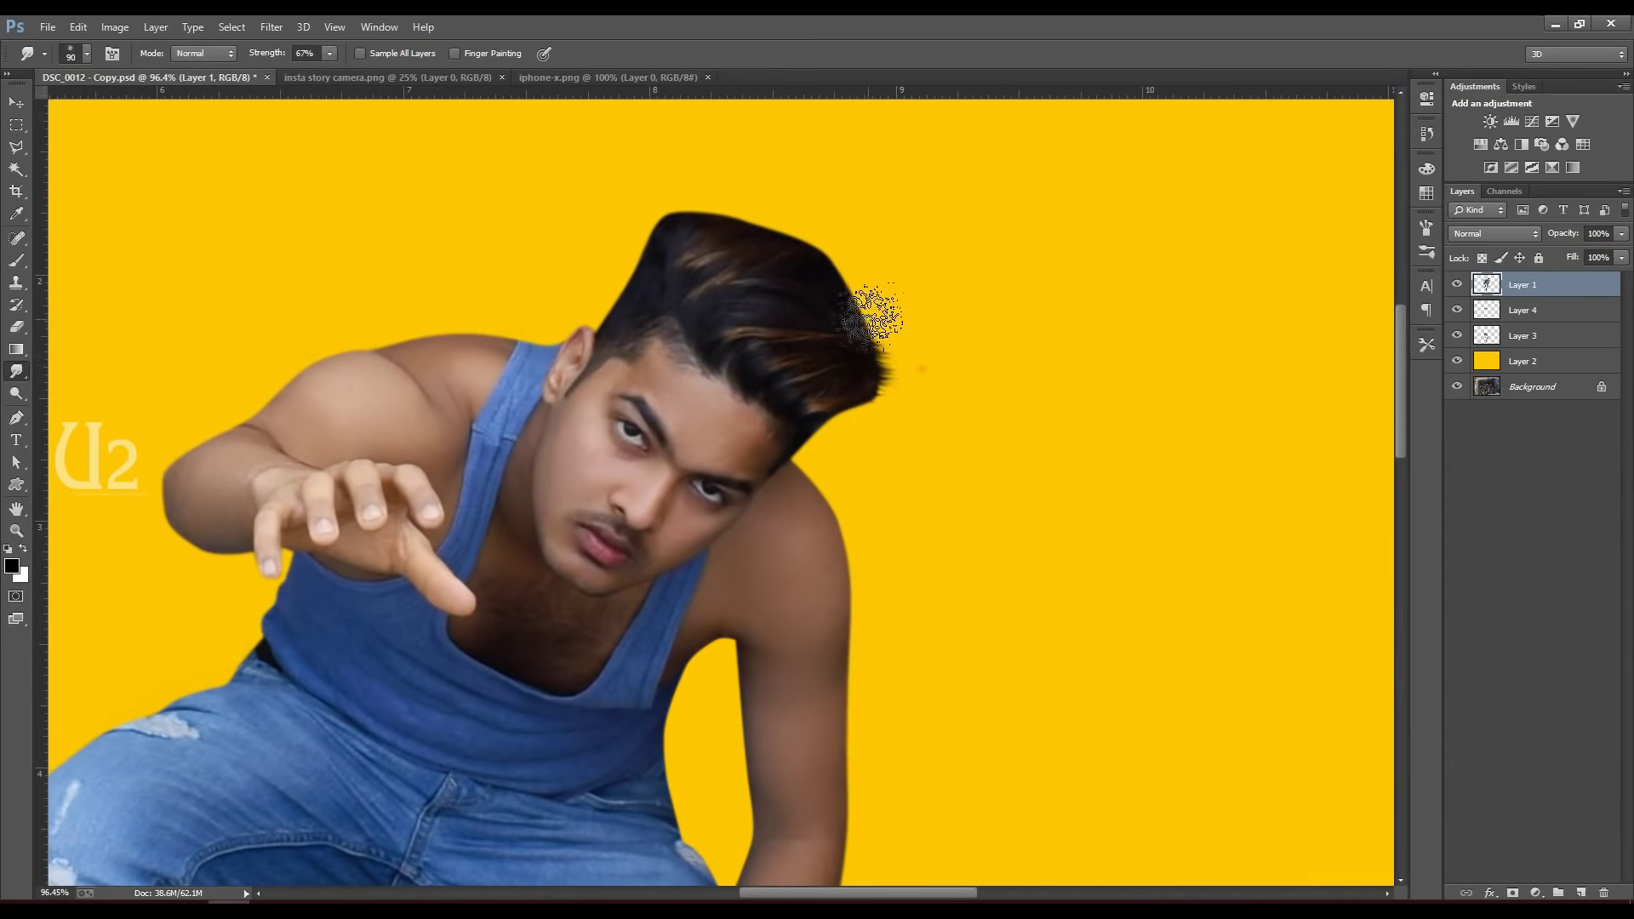
key(ctrl+alt+z)
key(ctrl+alt+z)
- Smudge the top and outer edge of the man's hair outward into strands with a brush size of 40
key(bracketleft)
key(bracketleft)
key(bracketleft)
key(bracketleft)
key(bracketleft)
drag(681, 267, 762, 183)
mouse_move(676, 225)
mouse_down()
mouse_move(754, 210)
mouse_move(704, 228)
mouse_move(848, 226)
mouse_up()
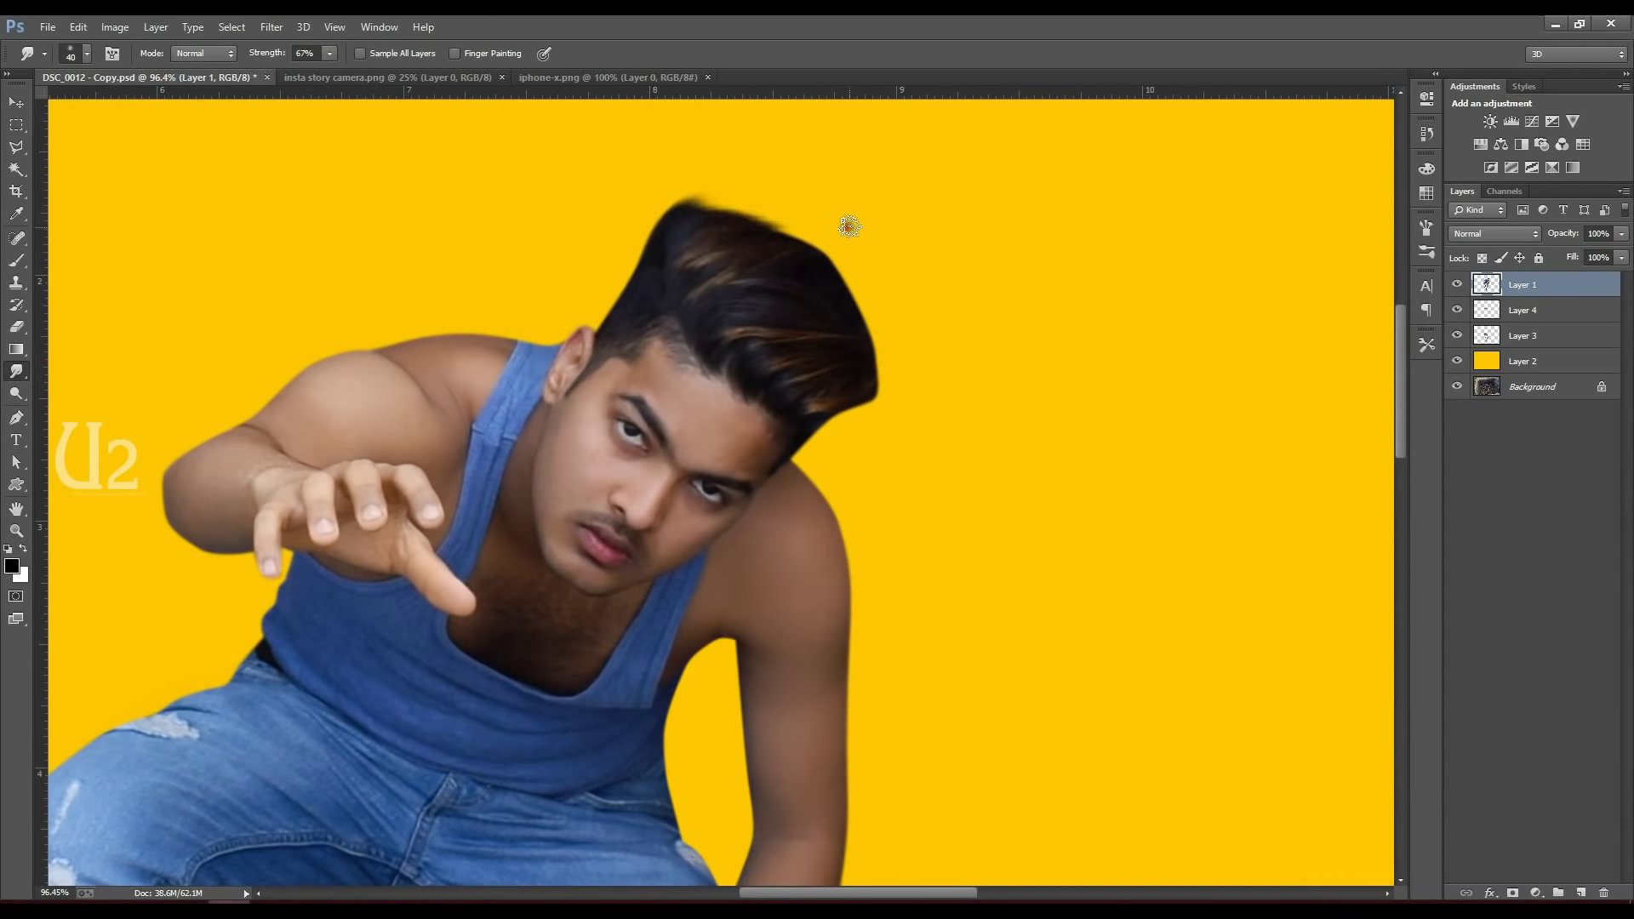
mouse_move(729, 236)
mouse_down()
mouse_move(853, 223)
mouse_move(859, 260)
mouse_move(781, 250)
mouse_move(865, 275)
mouse_move(846, 300)
mouse_move(867, 312)
mouse_move(855, 290)
mouse_move(864, 321)
mouse_move(851, 311)
mouse_move(886, 338)
mouse_move(854, 388)
mouse_move(879, 387)
mouse_move(909, 333)
mouse_move(883, 367)
mouse_move(893, 346)
mouse_move(862, 352)
mouse_move(900, 330)
mouse_move(872, 326)
mouse_move(887, 317)
mouse_move(806, 247)
mouse_move(942, 330)
mouse_move(870, 318)
mouse_move(858, 302)
mouse_move(921, 343)
mouse_up()
- Refine the hair's outline with further short smudge strokes at brush size 50
key(])
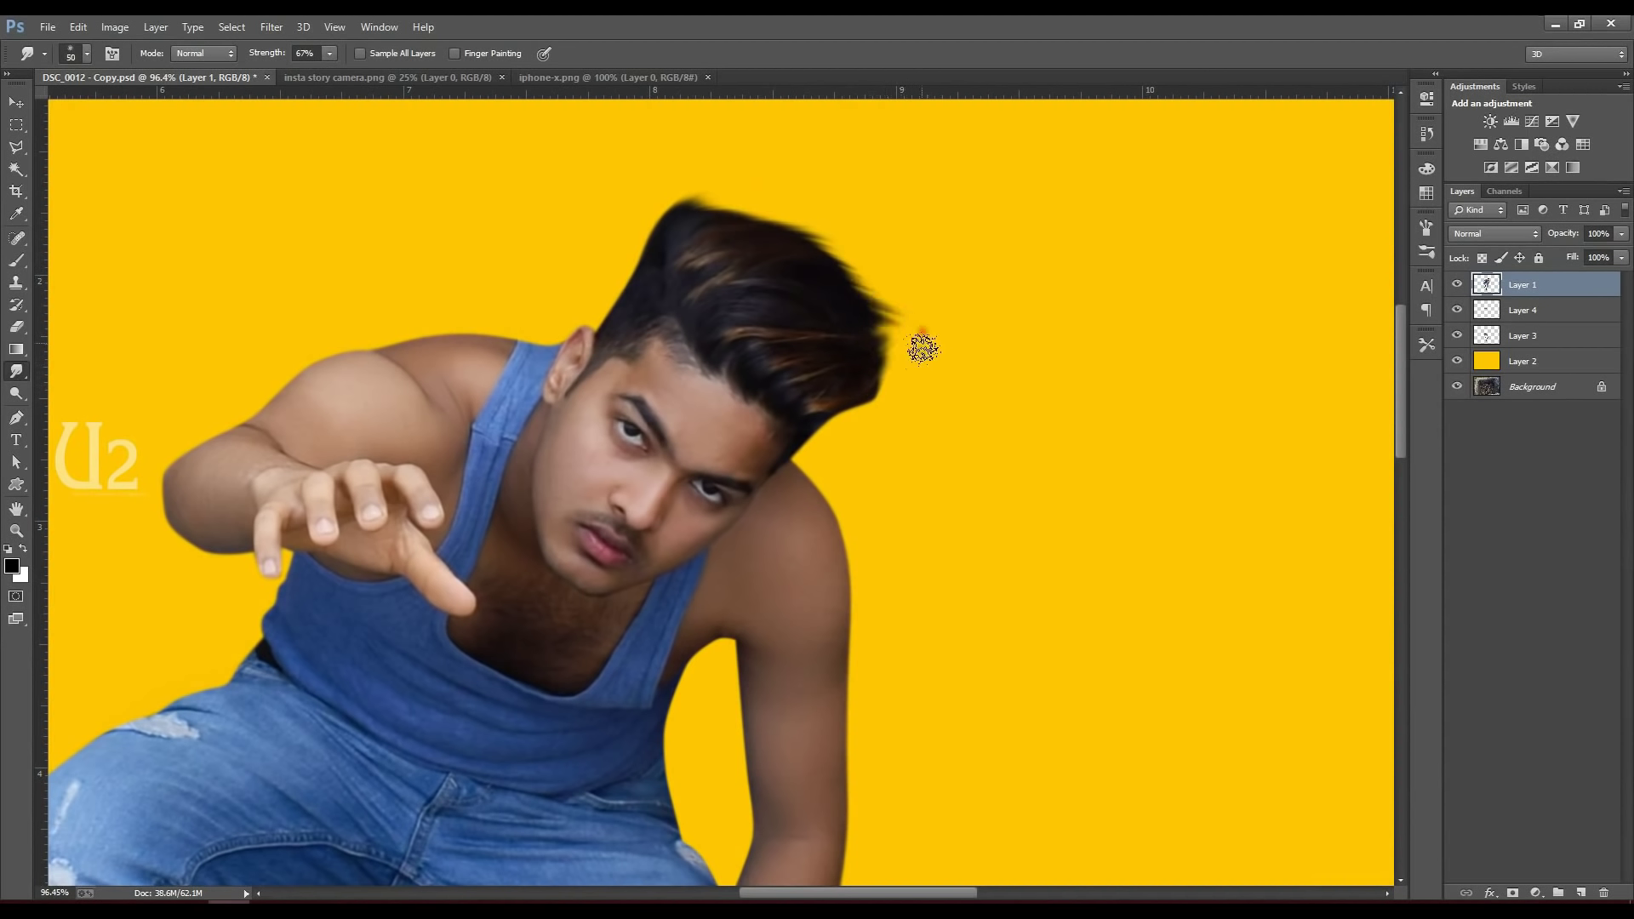
drag(870, 257, 893, 318)
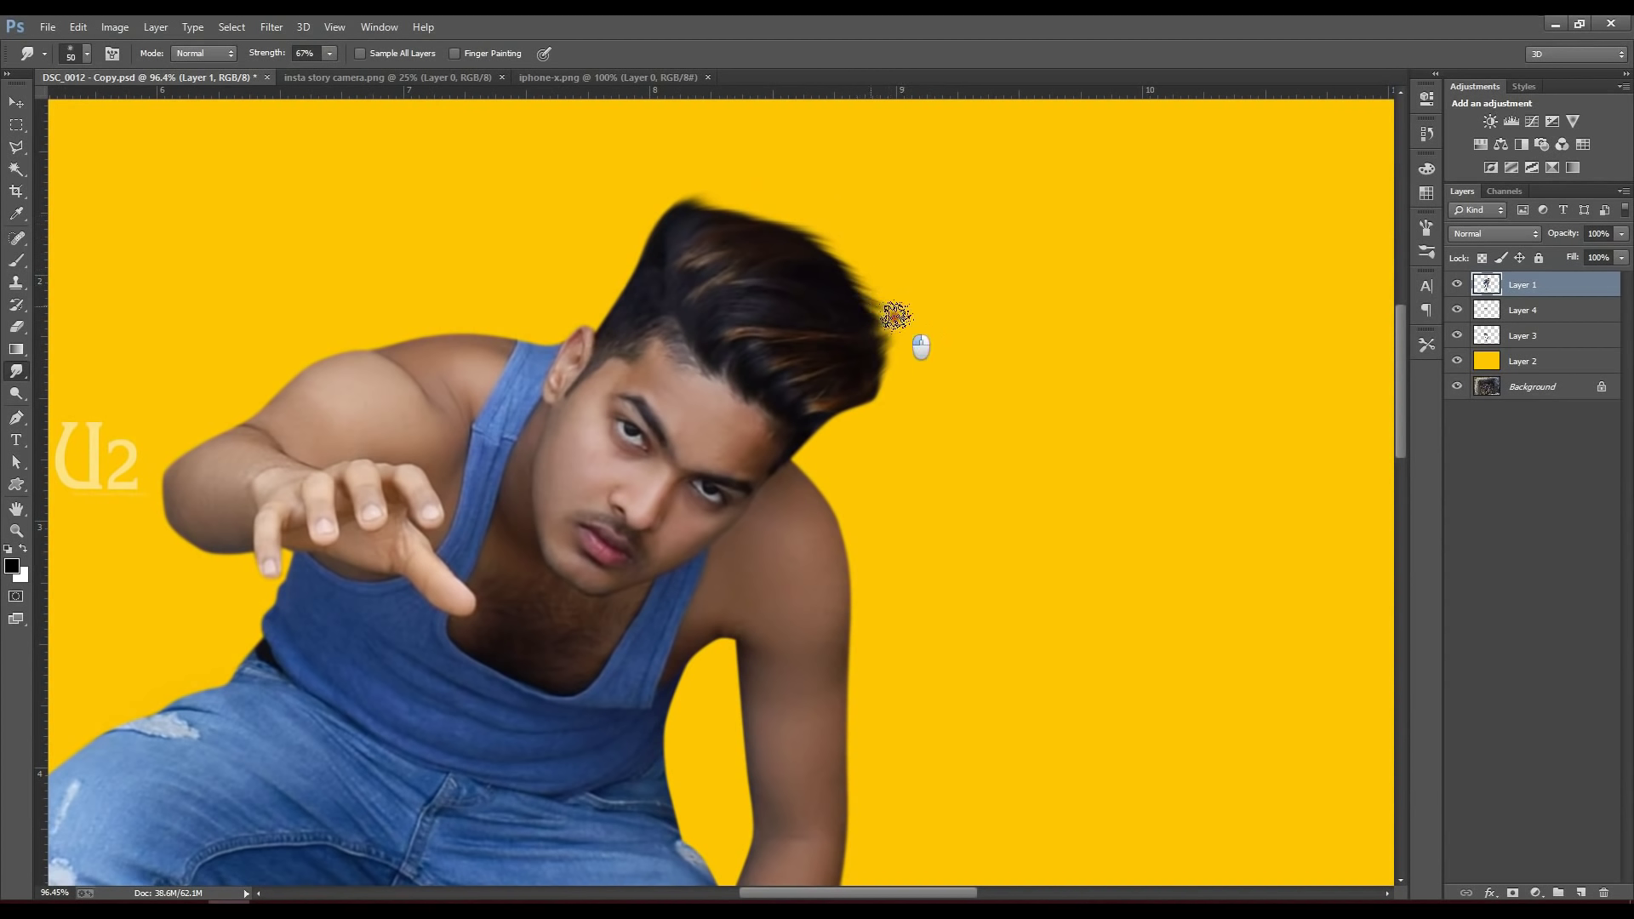
drag(778, 212, 822, 228)
mouse_move(753, 212)
mouse_down()
mouse_move(826, 209)
mouse_move(709, 208)
mouse_move(793, 189)
mouse_up()
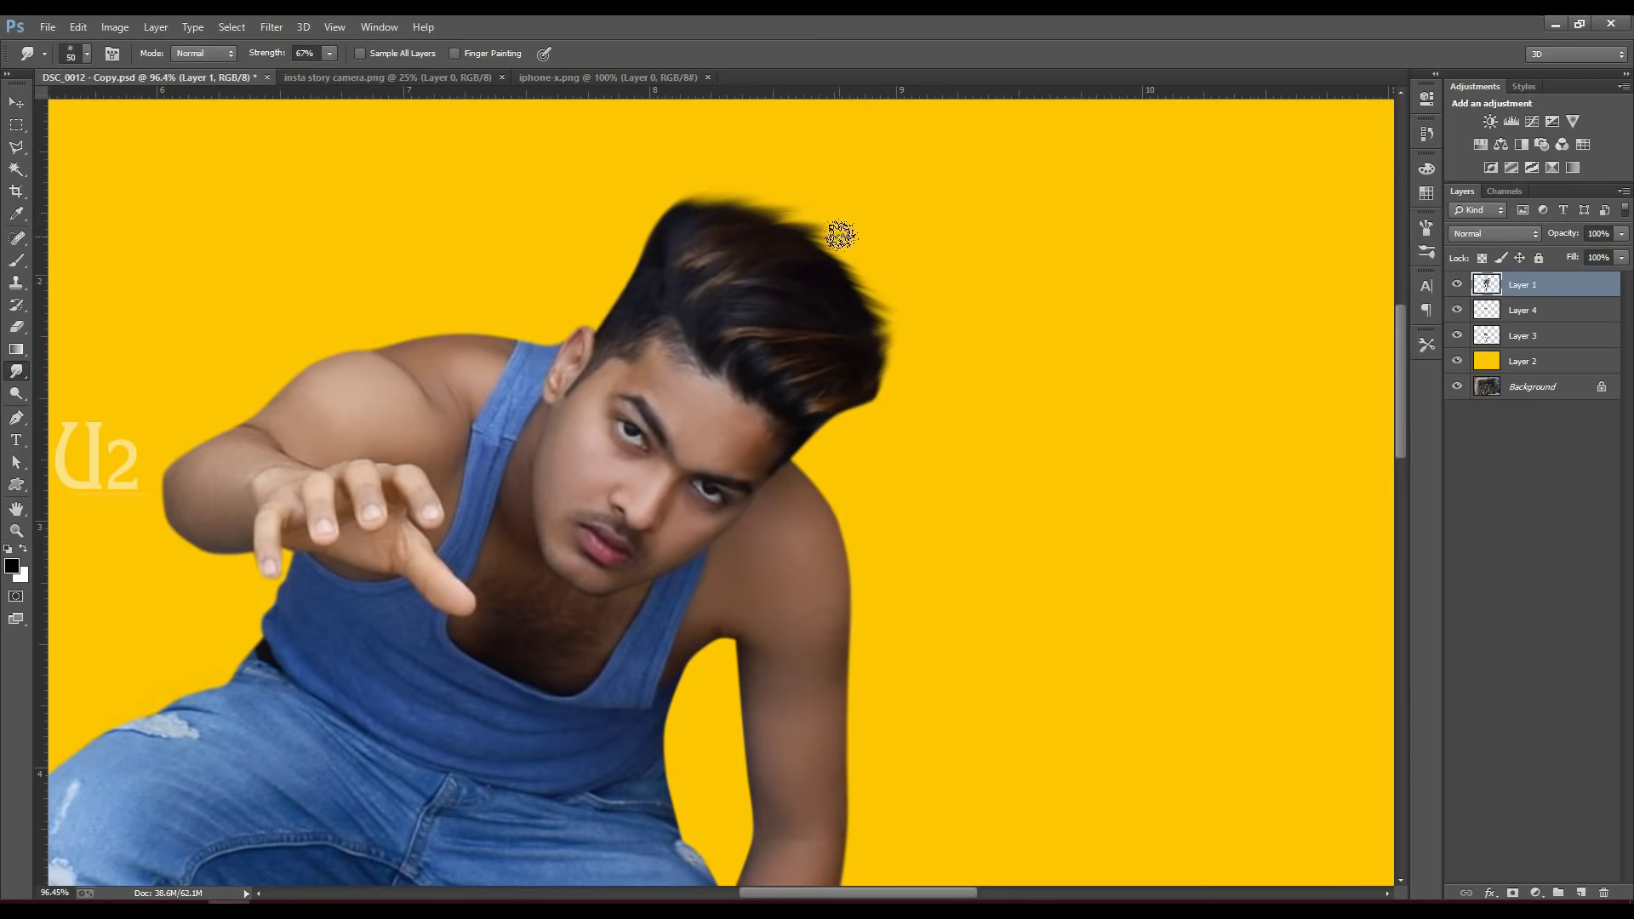
key(v)
key(v)
key(ctrl+0)
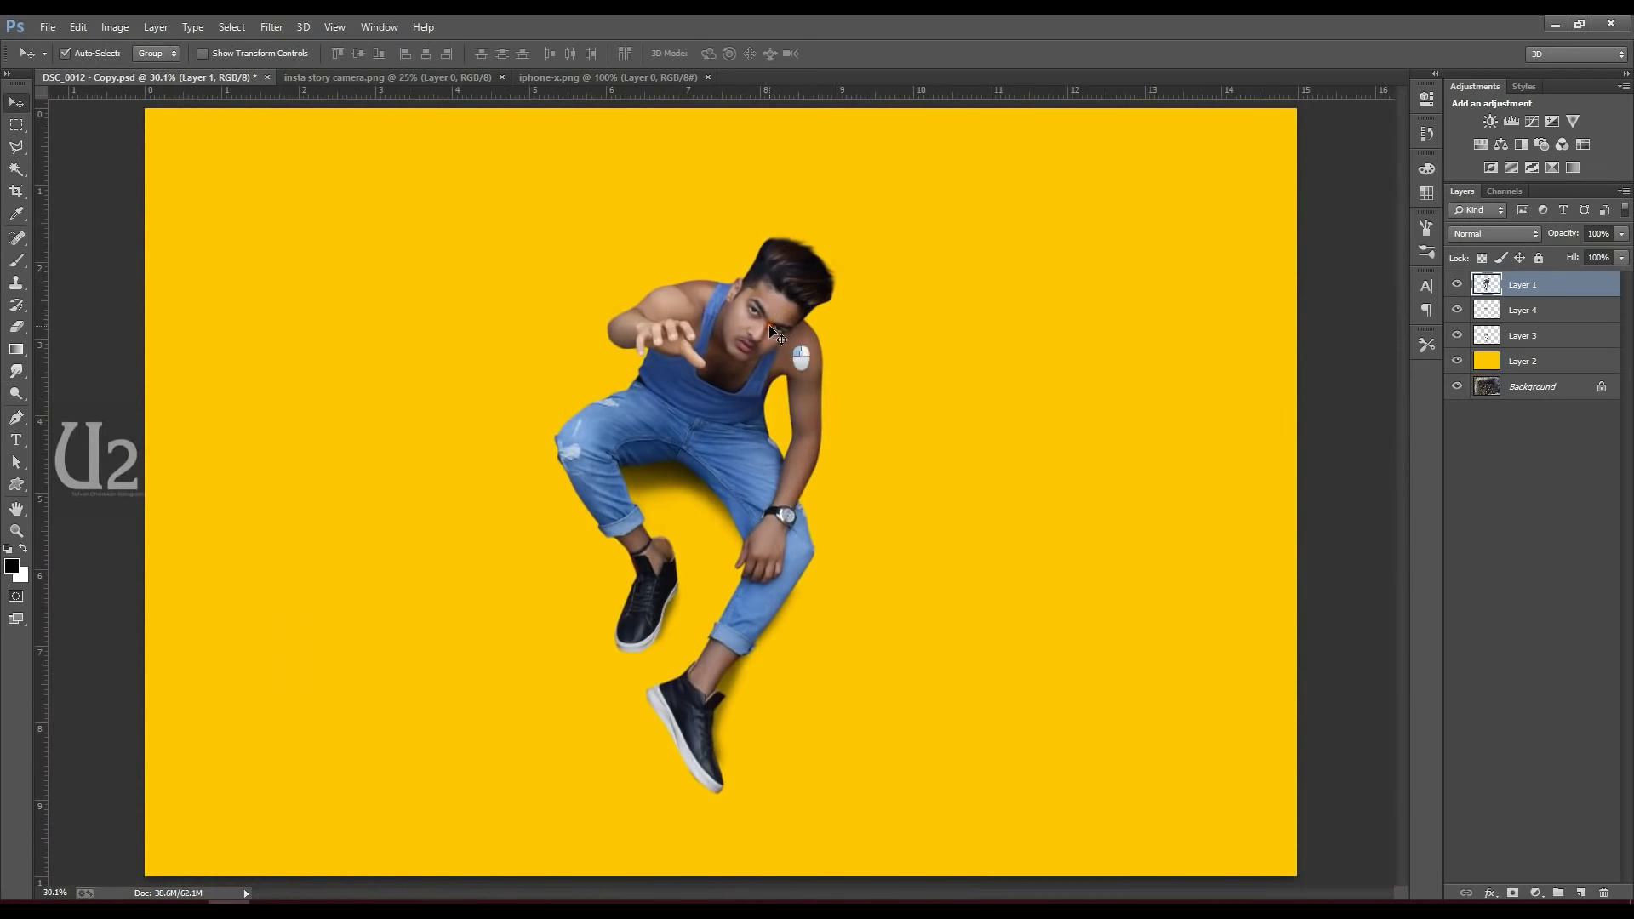
- Bring the iPhone frame into the cutout document as a new top layer and enlarge it to surround the man
click(366, 78)
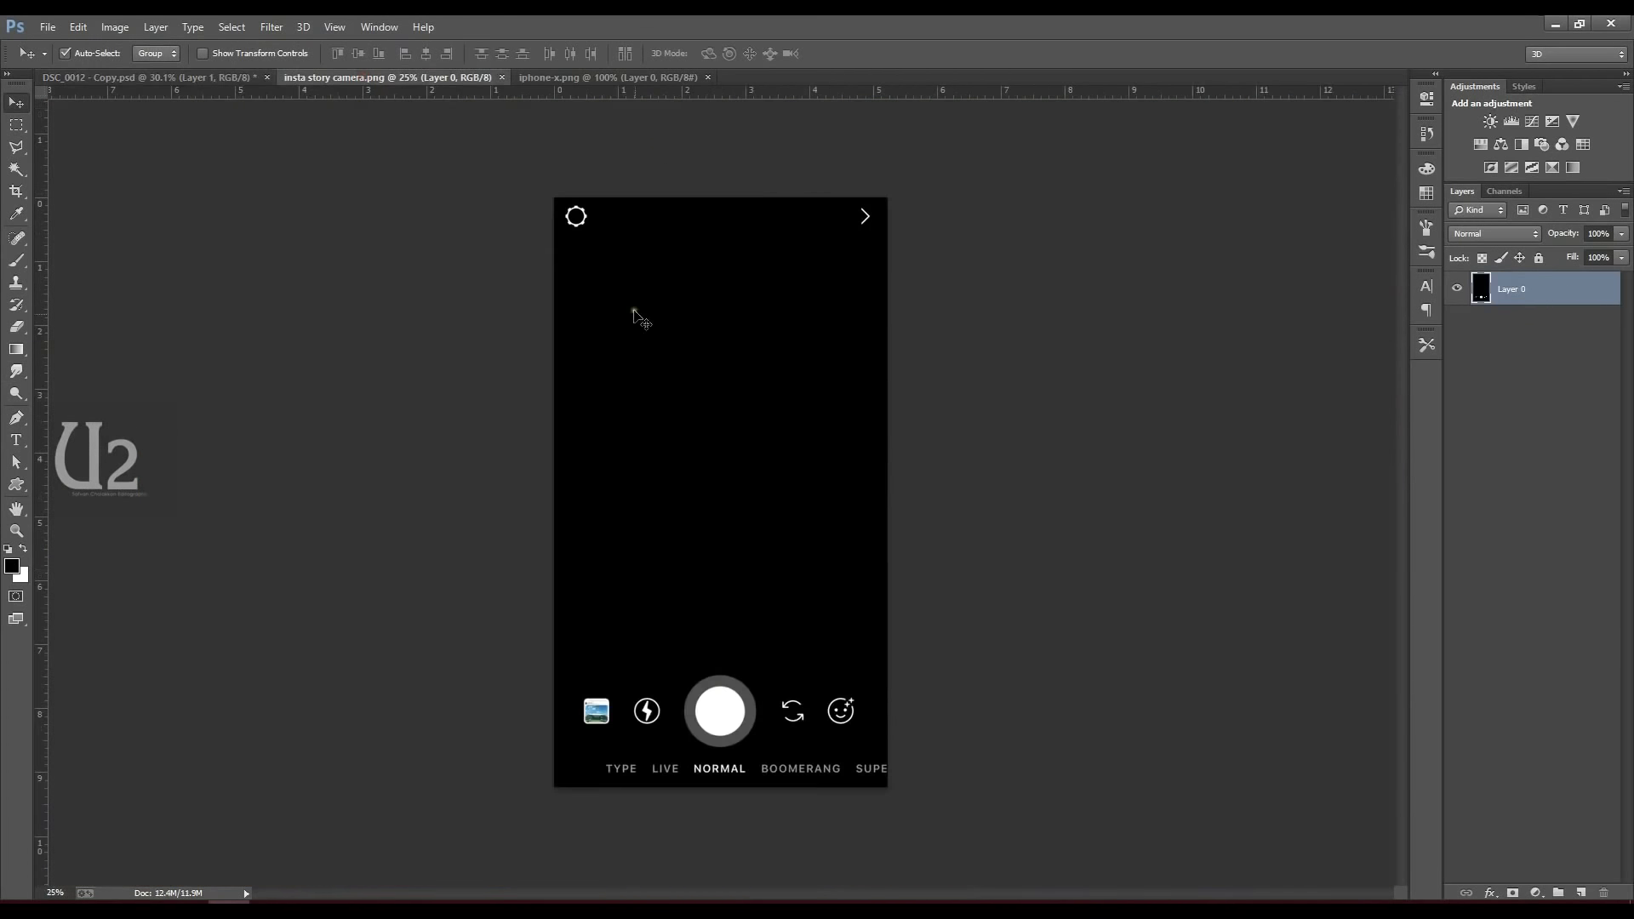
click(623, 78)
drag(736, 298, 560, 171)
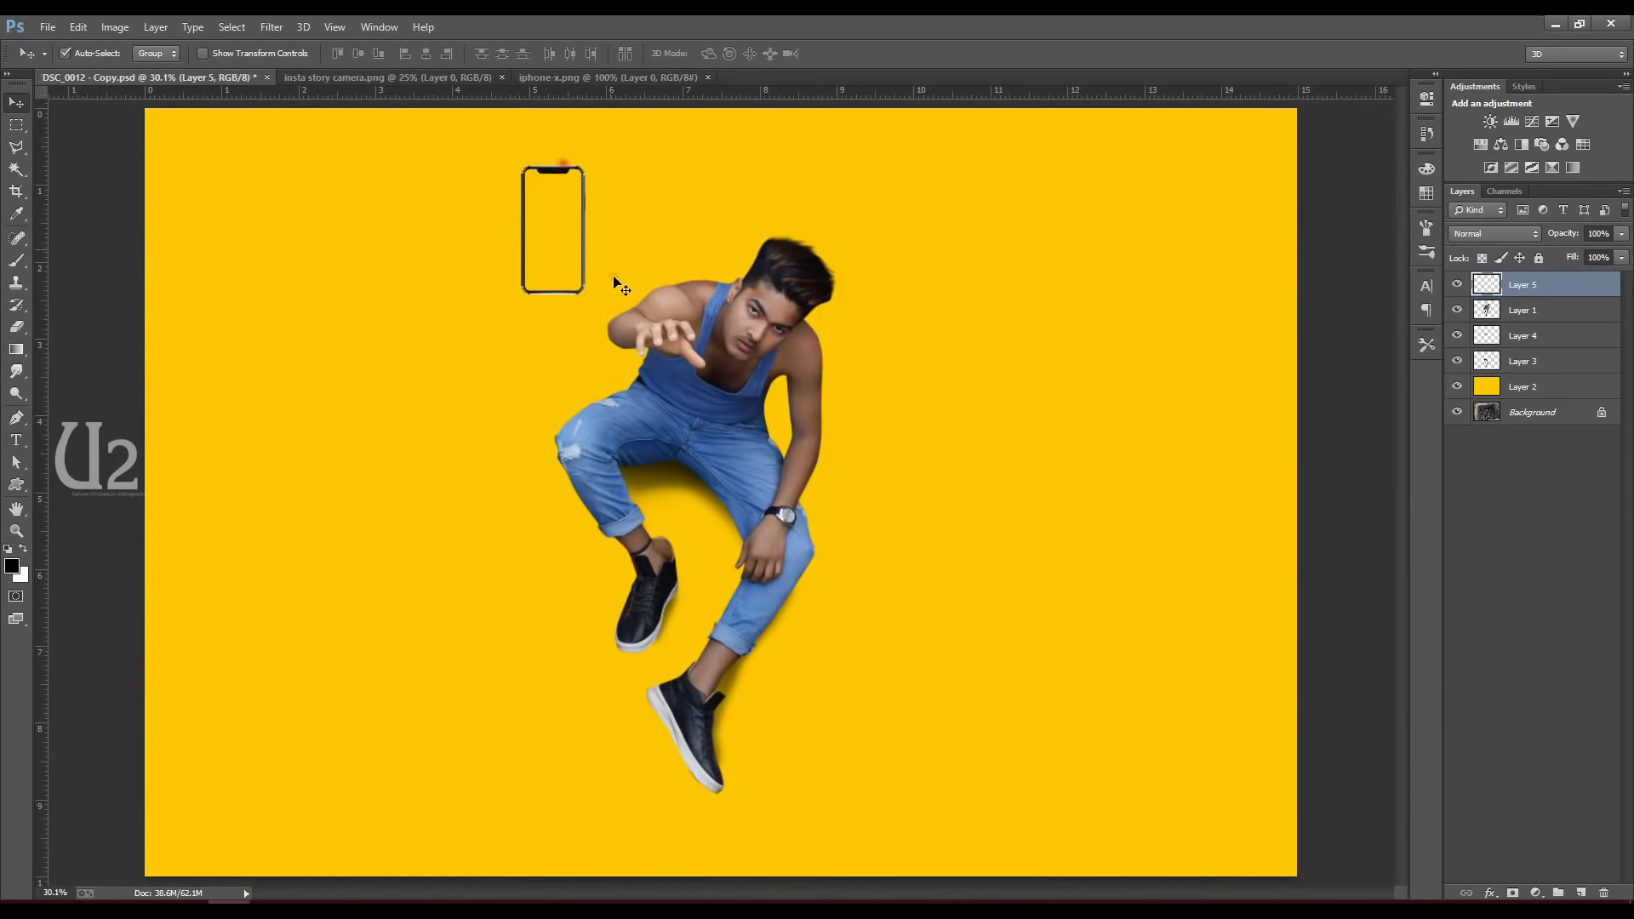
key(ctrl+t)
drag(584, 296, 1048, 719)
key(Return)
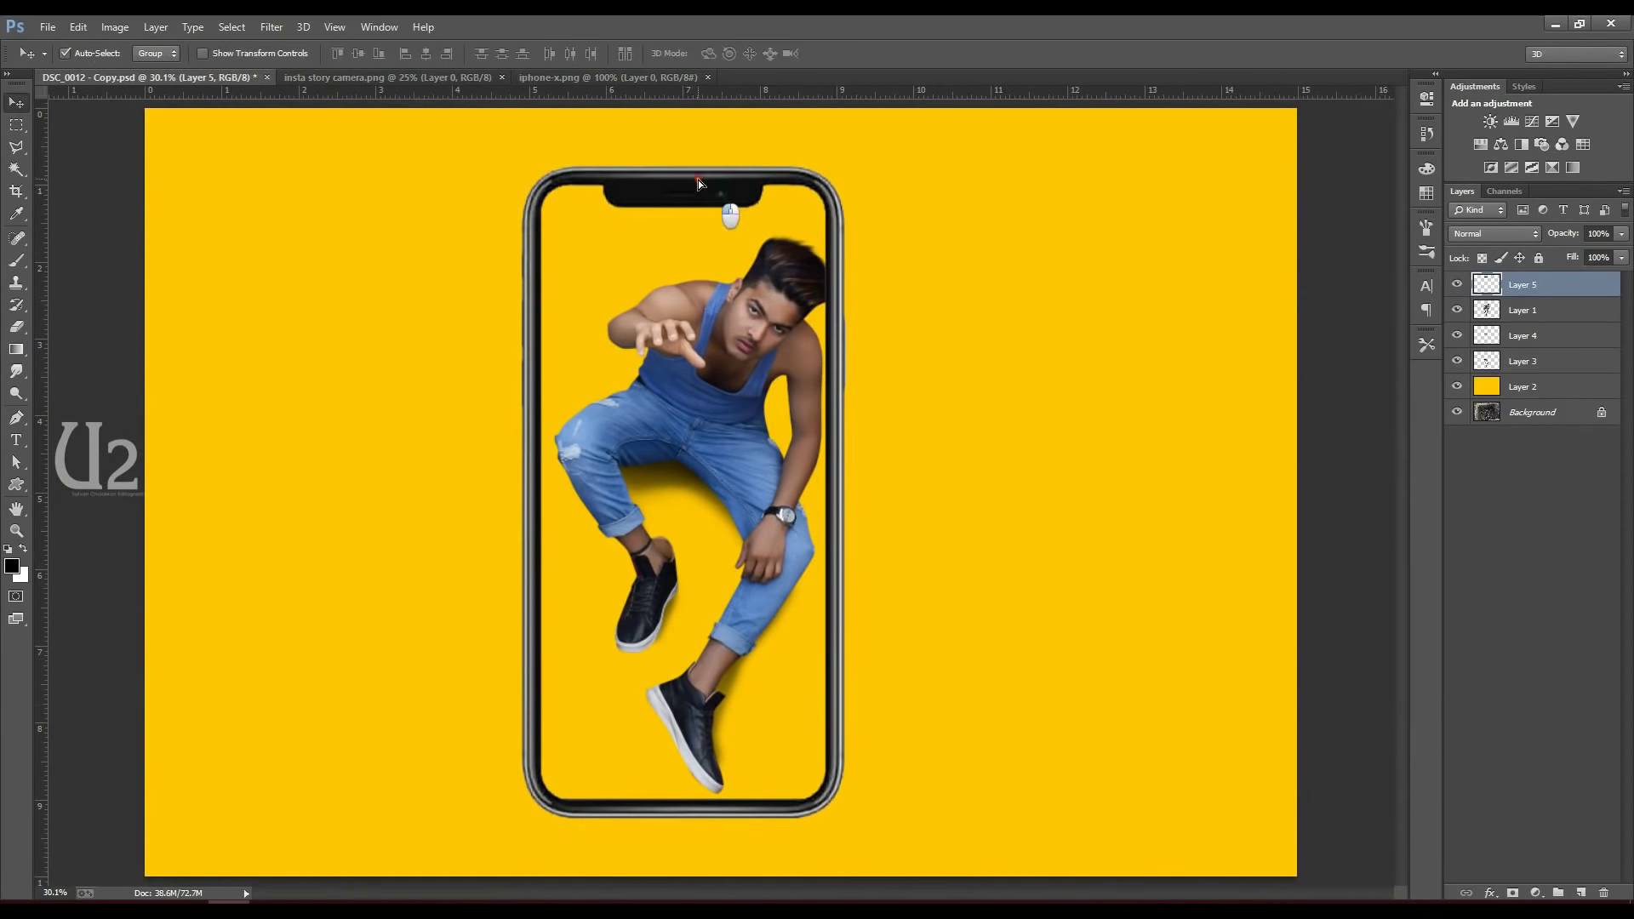
- Enlarge the phone frame slightly and reposition it so it is centred around the man
drag(698, 181, 689, 159)
key(ctrl+t)
drag(851, 806, 858, 810)
drag(711, 156, 758, 162)
key(Return)
key(ctrl+minus)
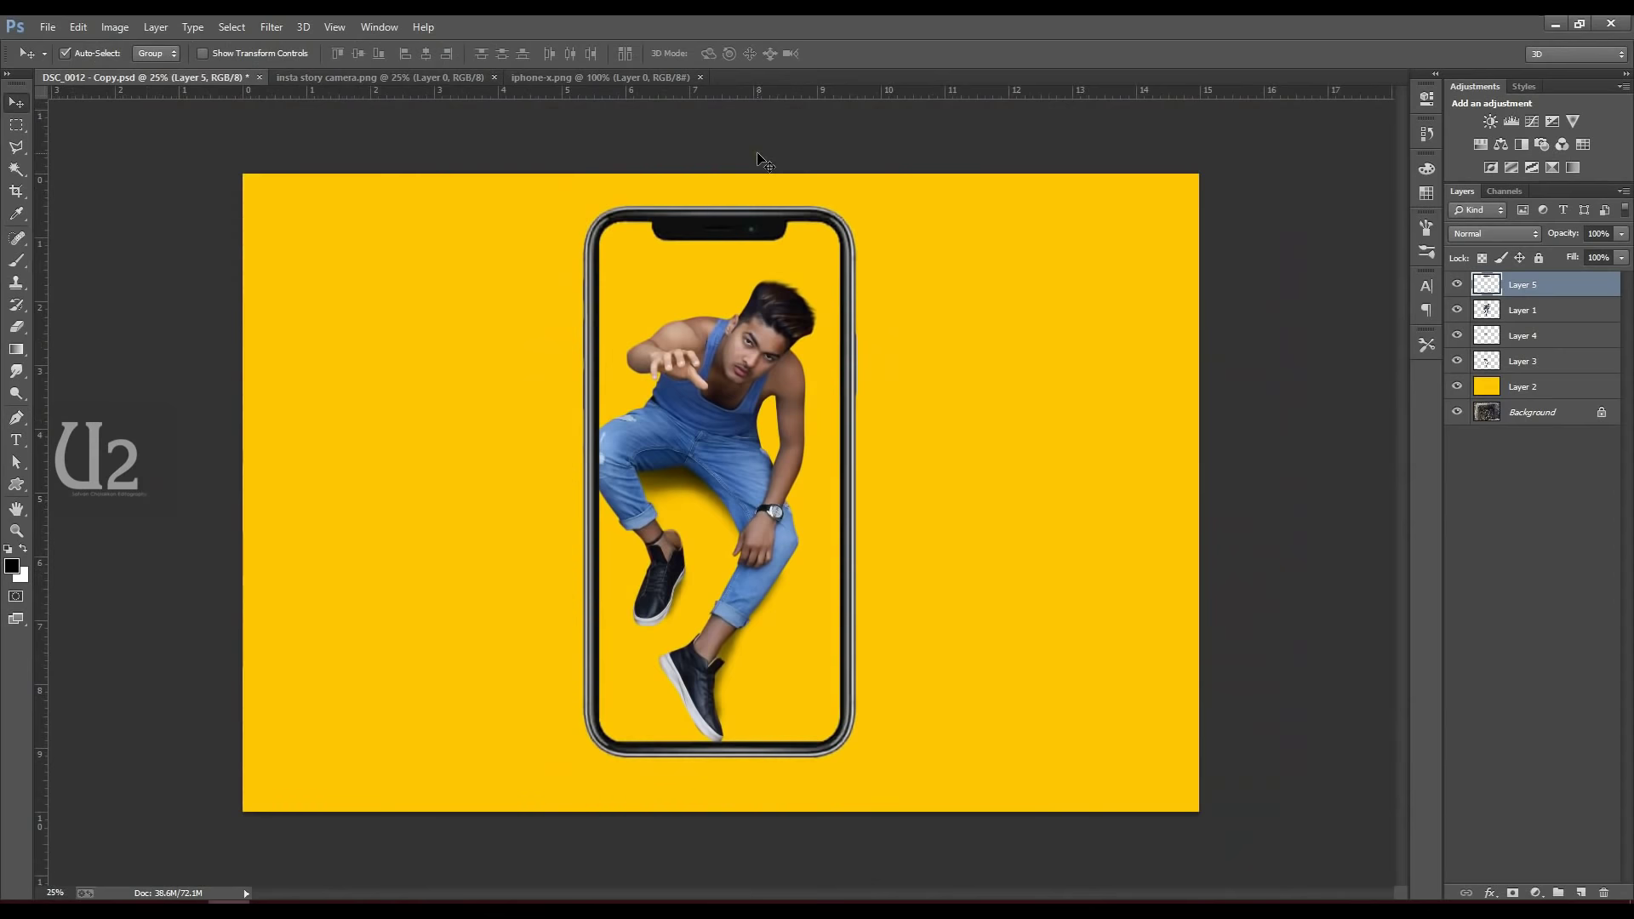
key(ctrl+plus)
drag(760, 162, 745, 165)
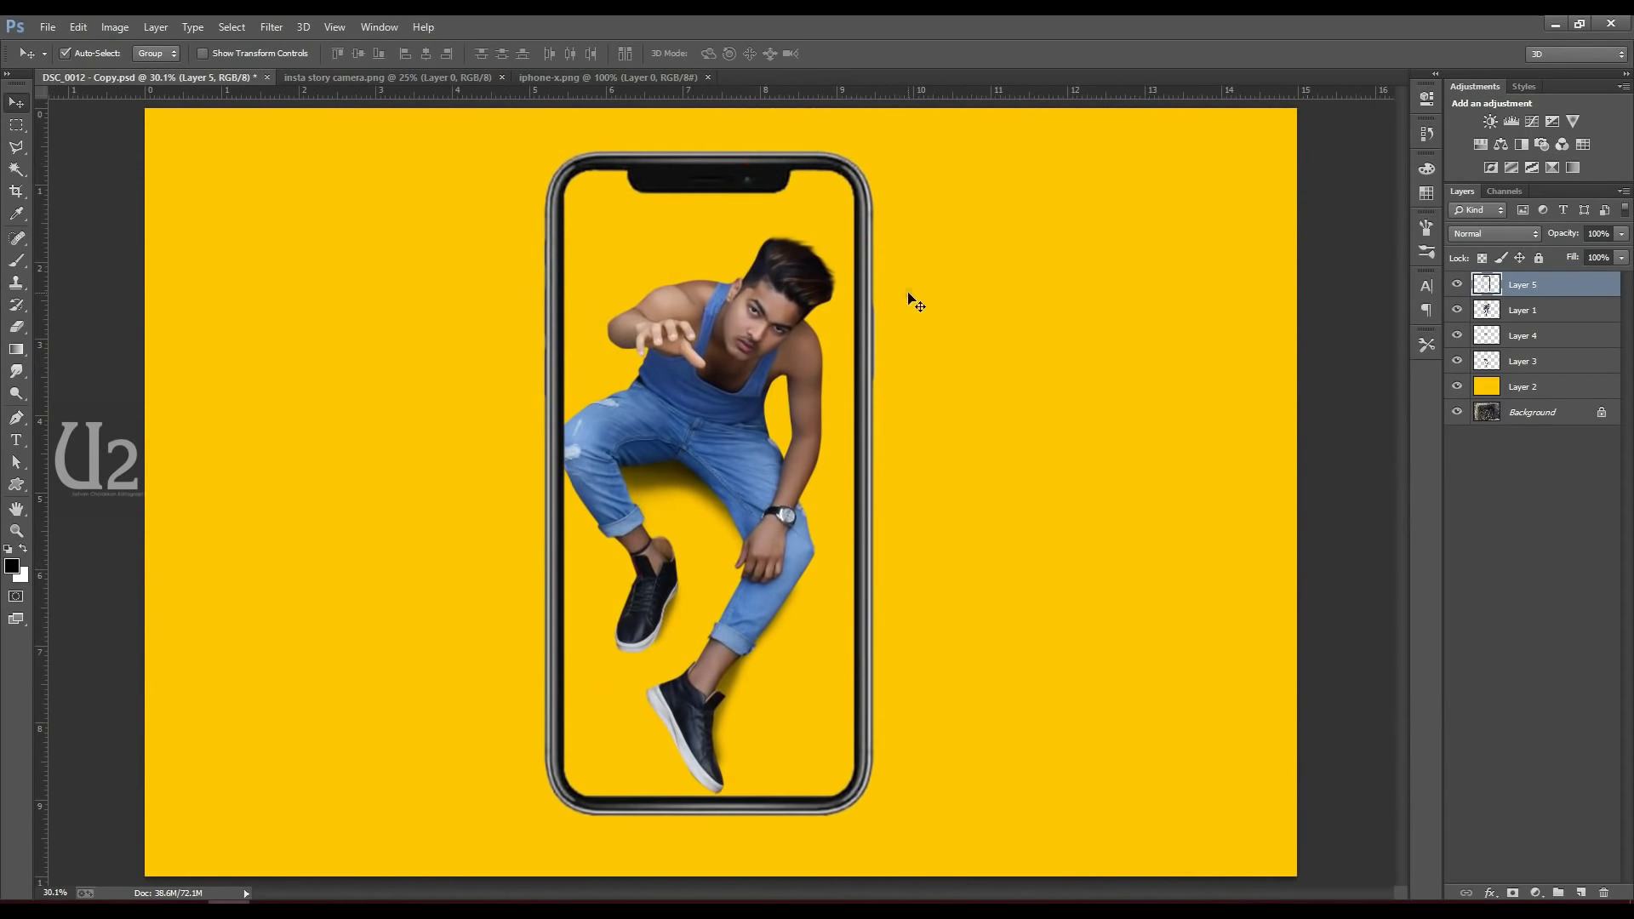
- Bring the Instagram story camera image into the cutout document and place its layer directly beneath the phone frame
click(440, 77)
drag(719, 362, 689, 299)
drag(1542, 300, 1570, 330)
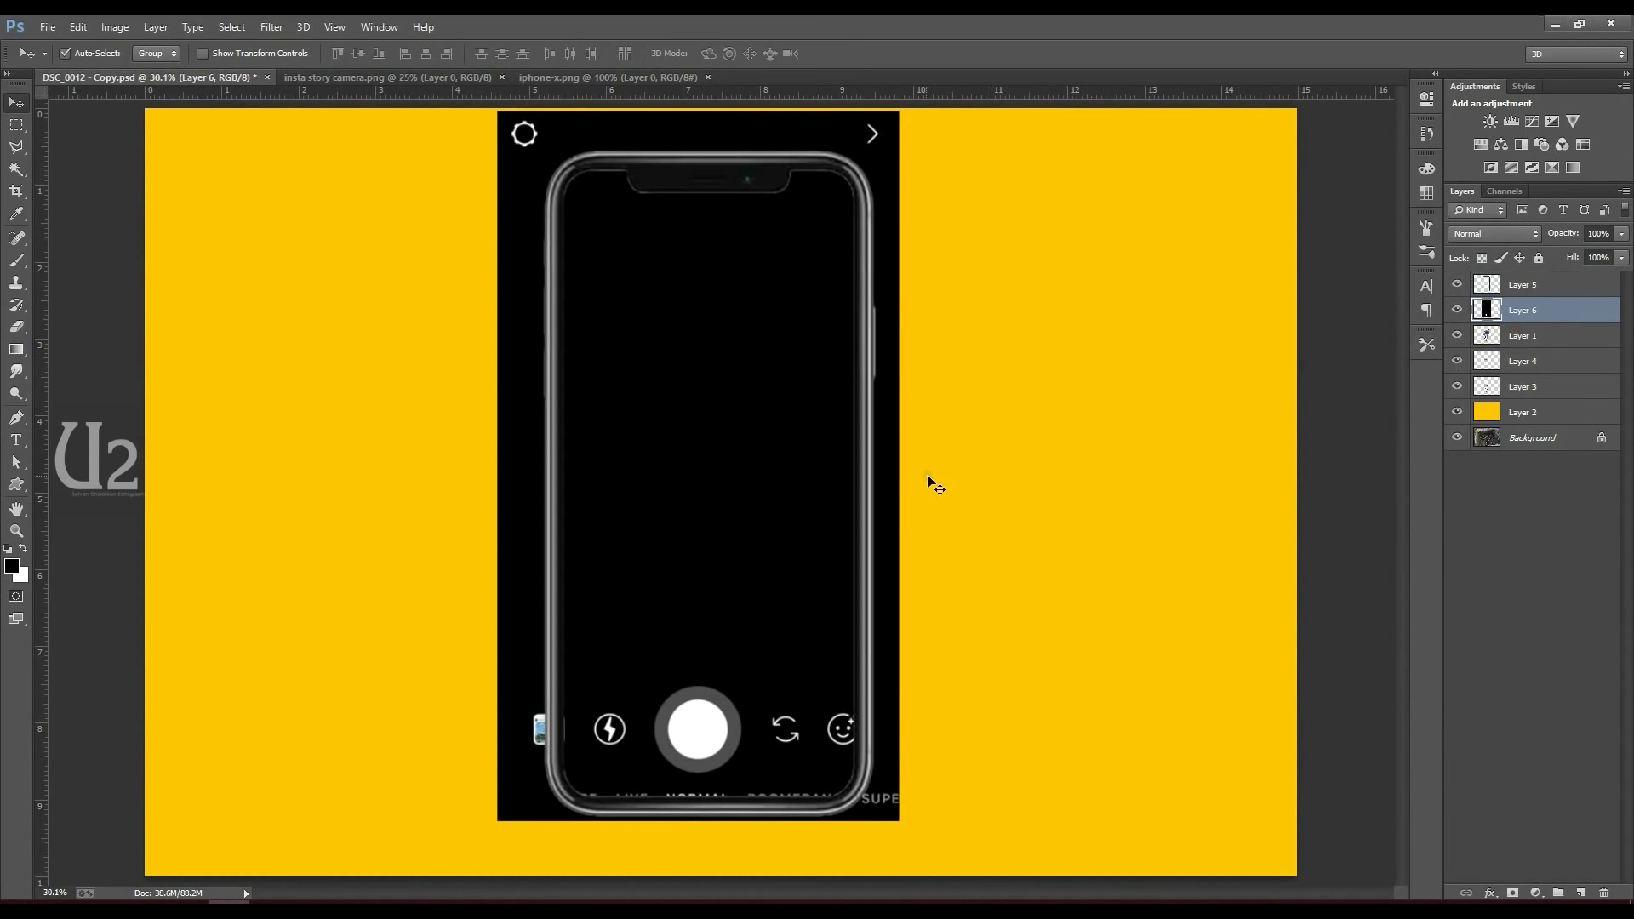
- Shift the camera screen image and scale it down from its upper corner towards the phone's display width
key(ctrl+t)
mouse_move(762, 544)
mouse_down()
mouse_move(747, 520)
mouse_move(734, 529)
mouse_up()
key(ctrl+minus)
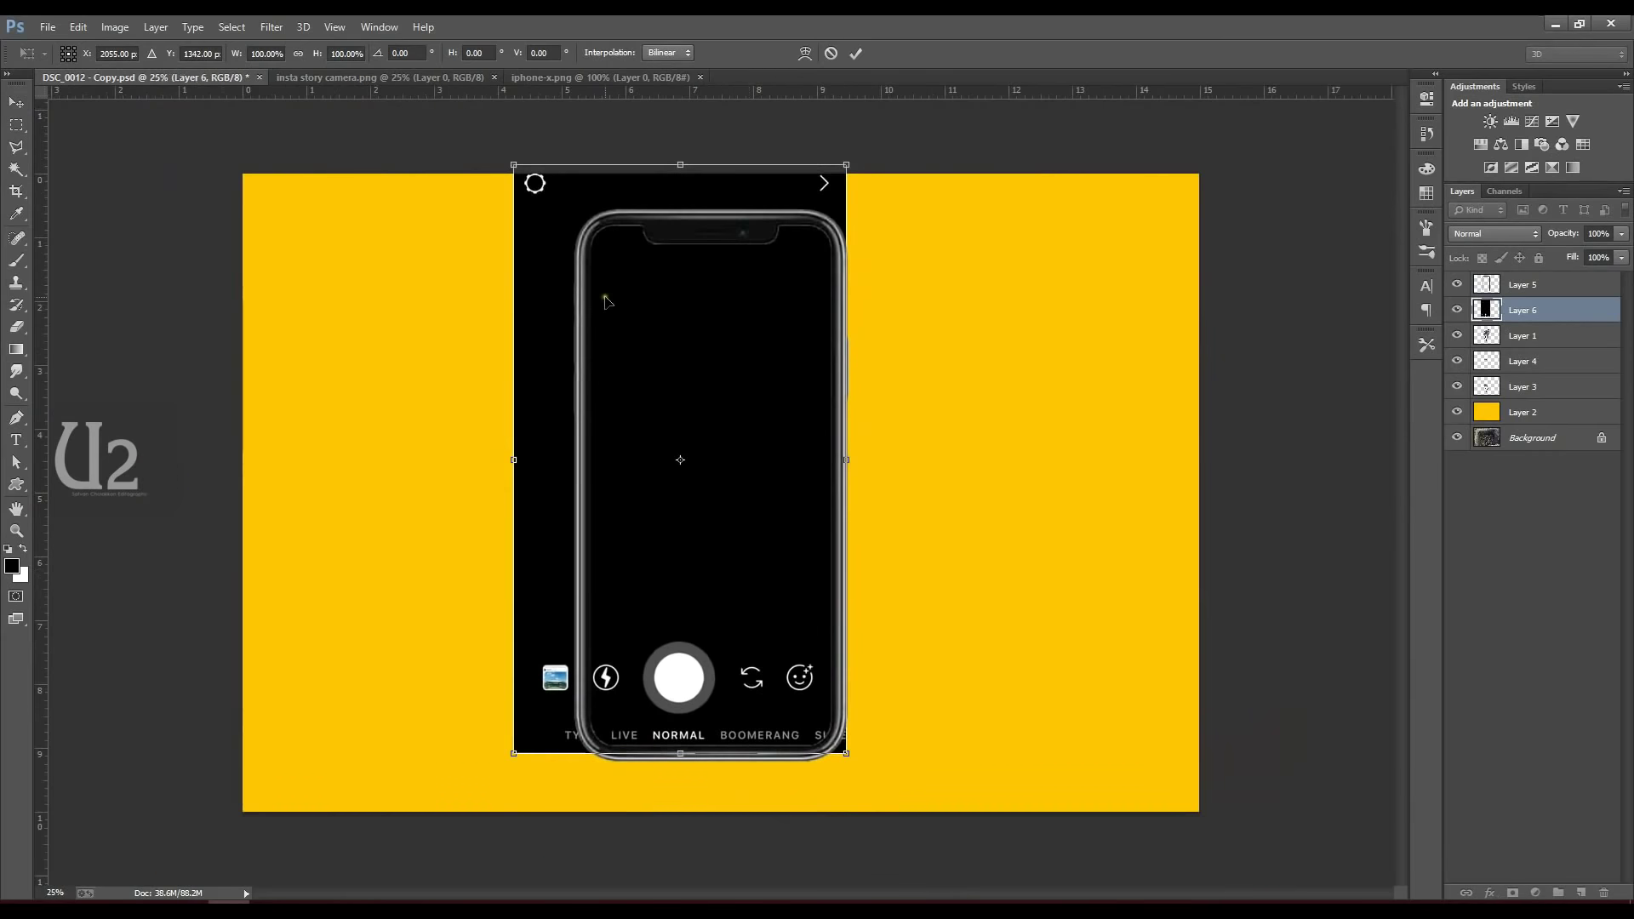
drag(515, 168, 610, 294)
key(Return)
- Scale the camera screen image down to about 3.81 in wide to fit the phone's display, and nudge it downward
scroll(718, 650, up, 2)
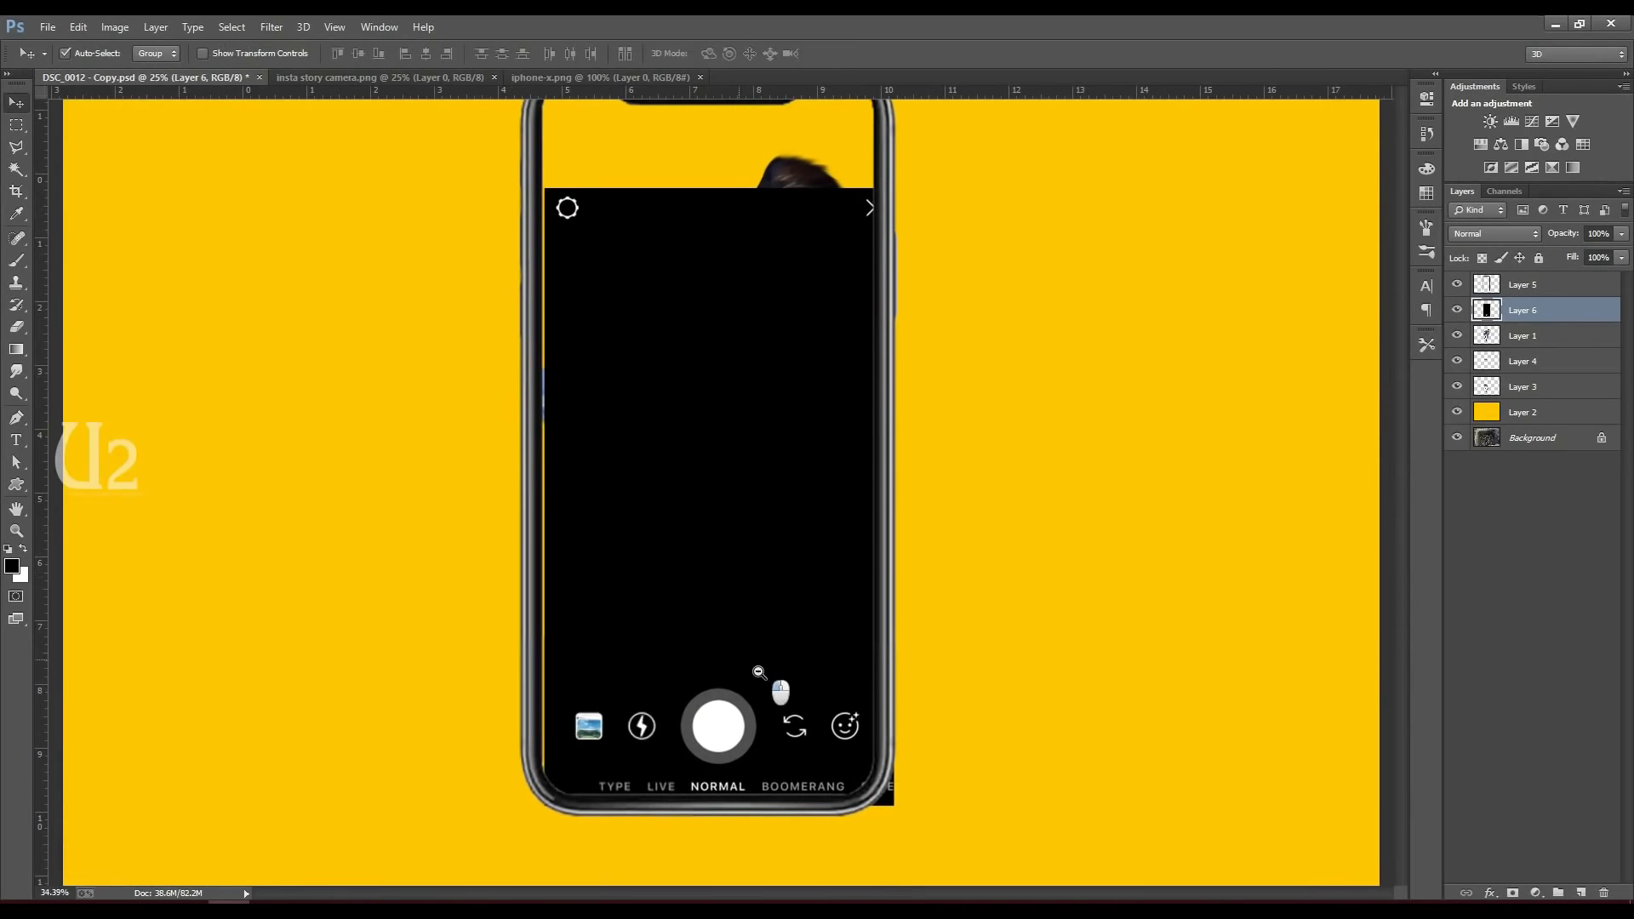
drag(887, 539, 722, 516)
scroll(793, 492, up, 1)
key(ctrl+t)
drag(893, 226, 886, 257)
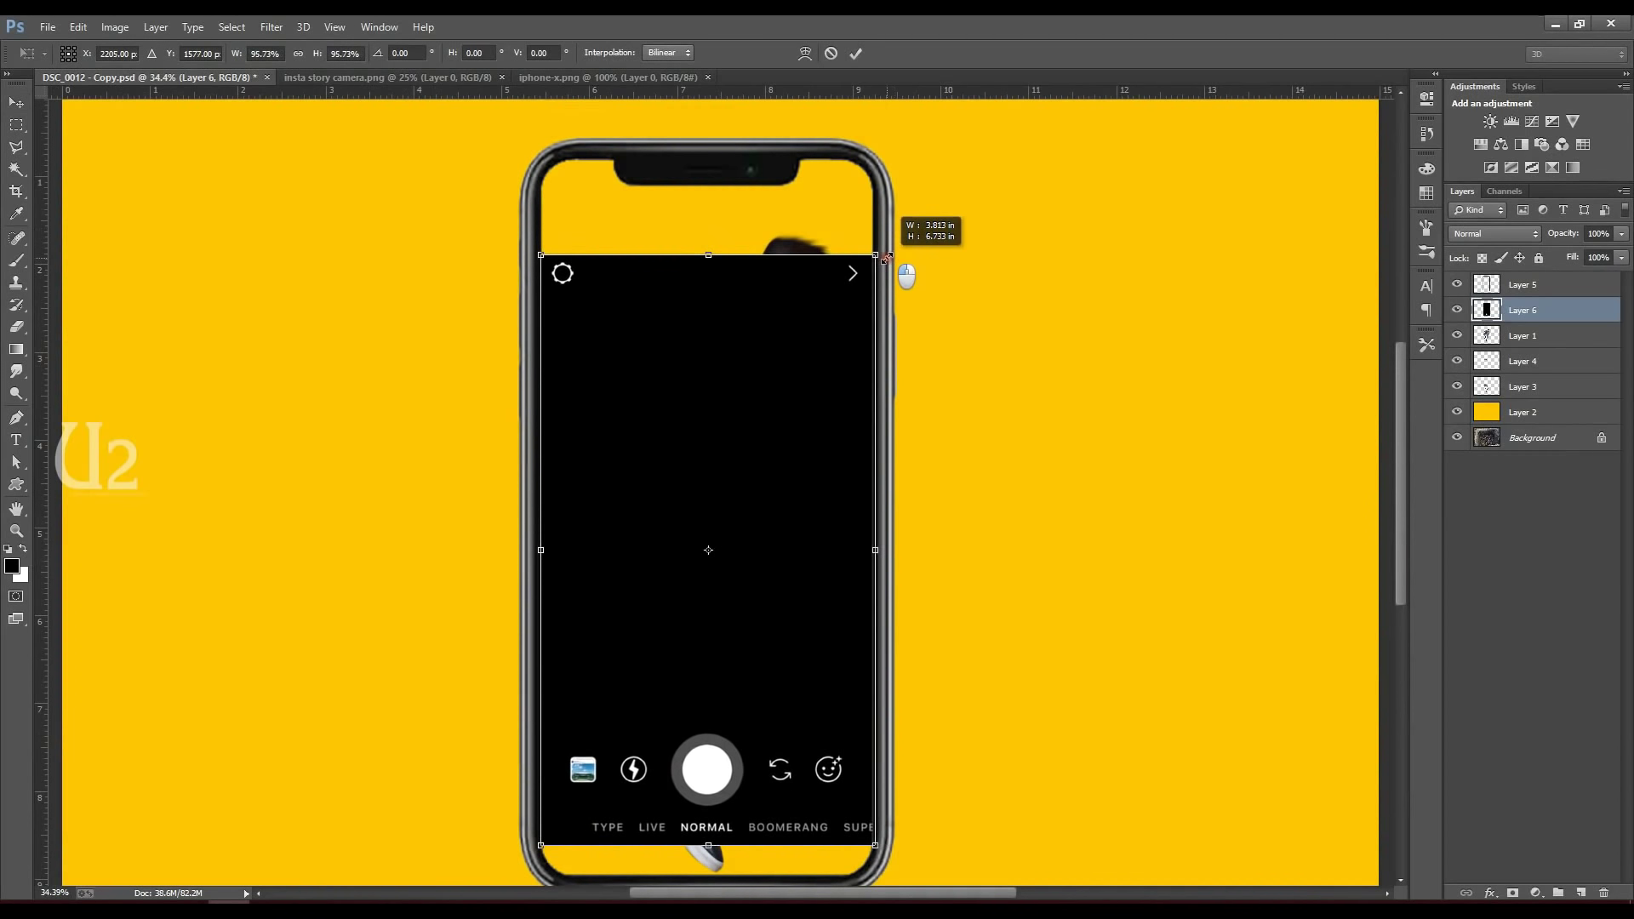
key(Return)
key(shift+Down)
key(shift+Down)
key(shift+Down)
key(shift+Down)
key(shift+Down)
- Select the upper strip of the camera screen image, move it up about 1.2 in to the phone's notch, and deselect
click(16, 125)
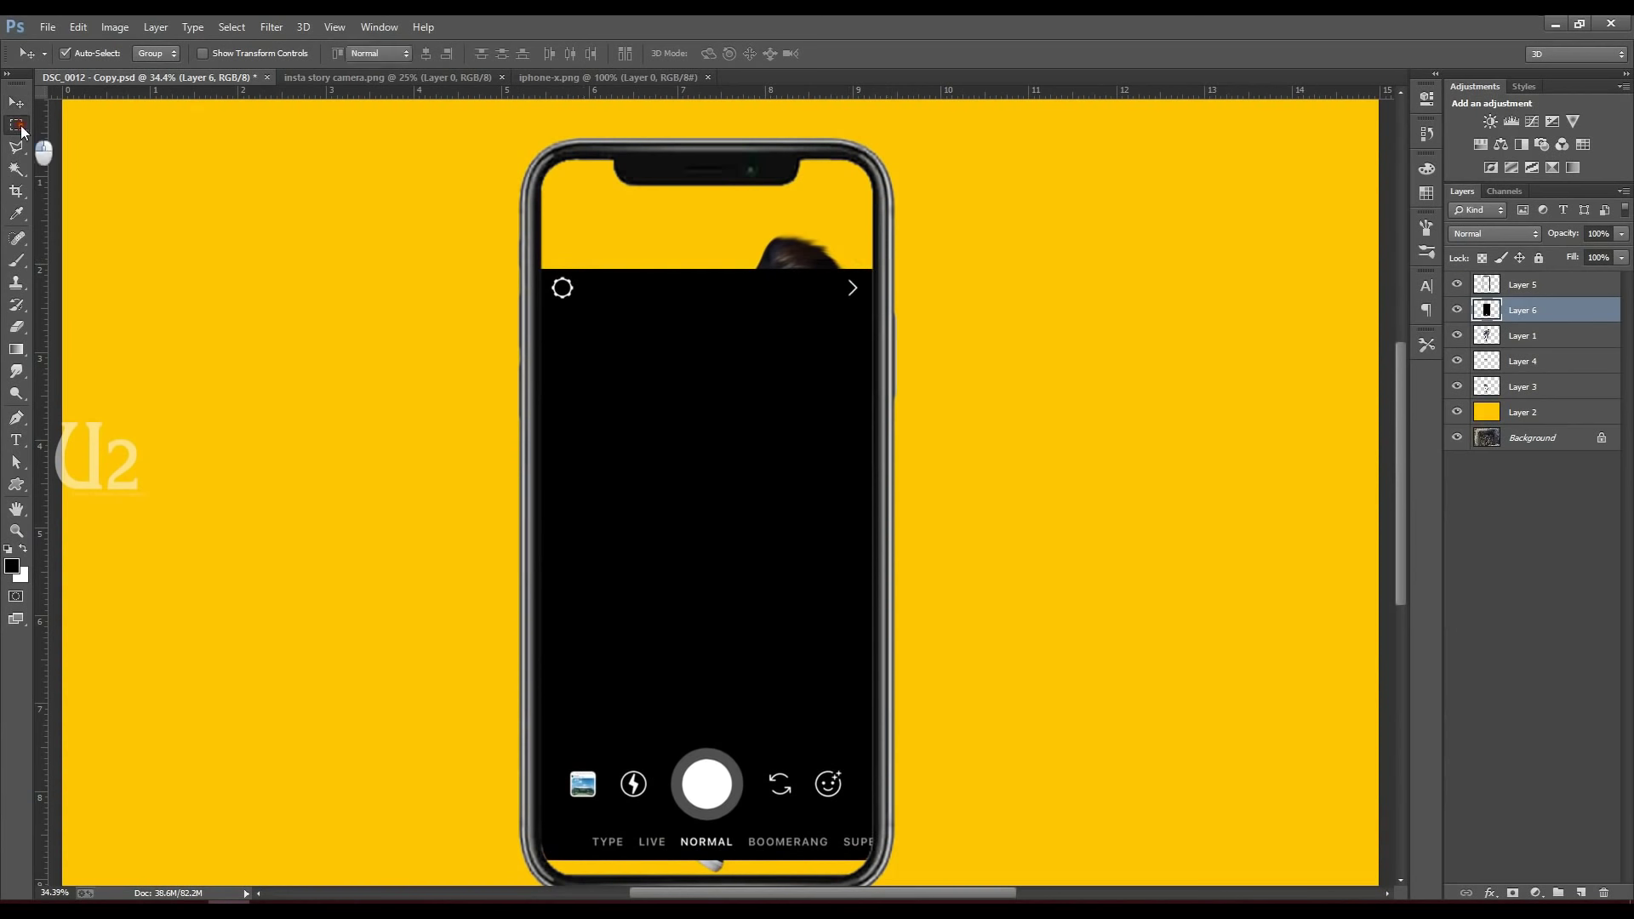
drag(467, 243, 900, 407)
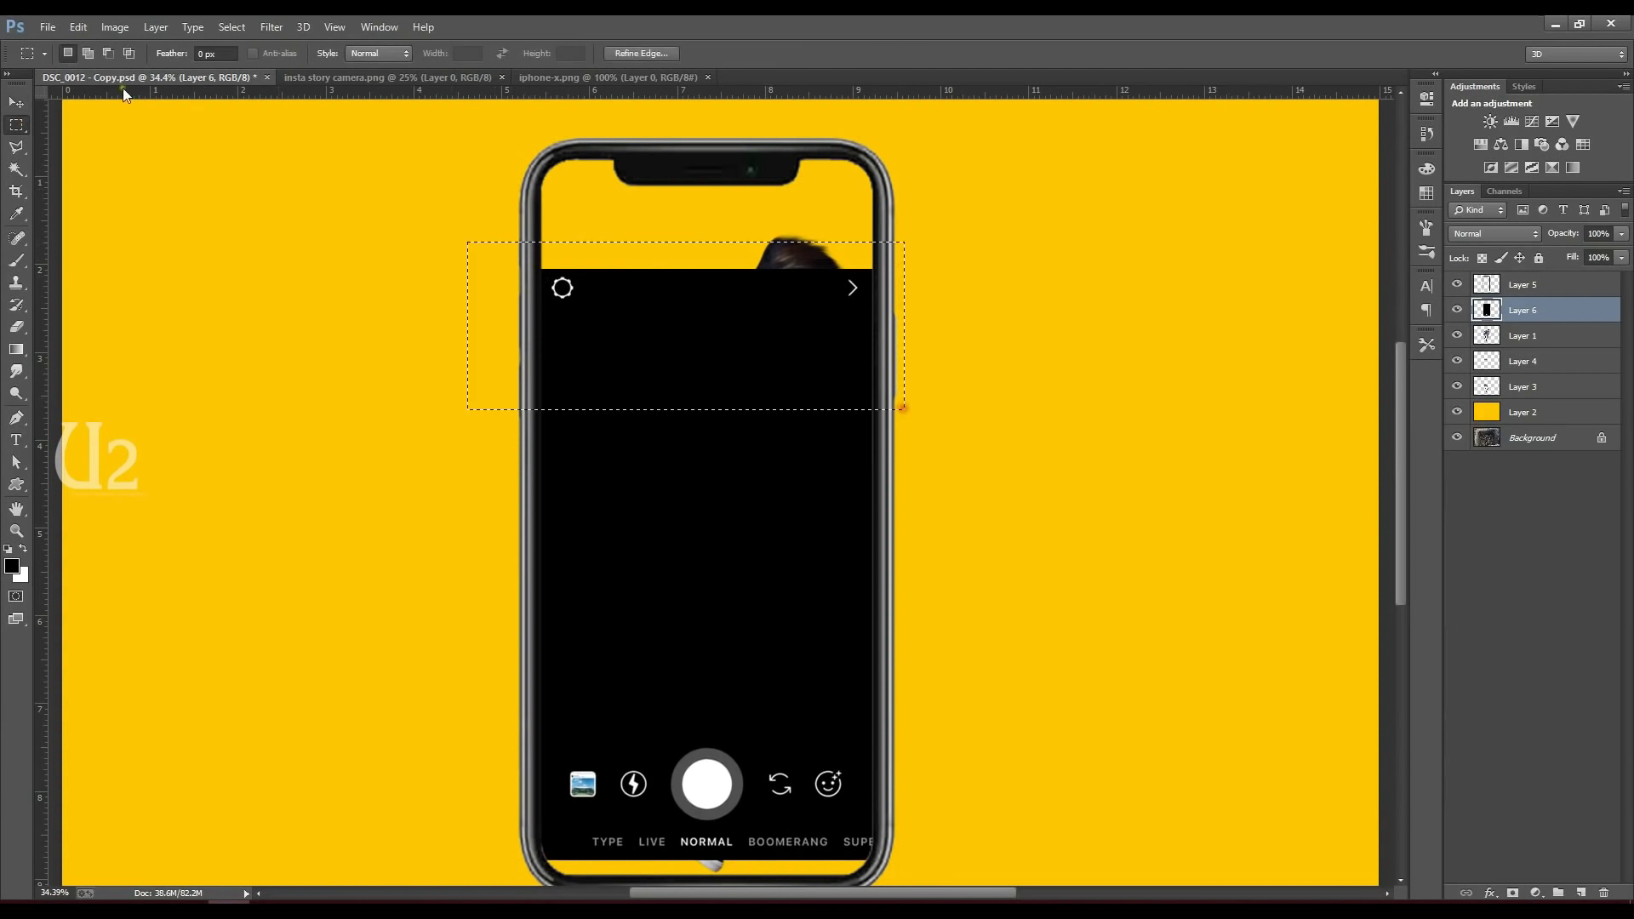
click(17, 103)
drag(722, 358, 752, 254)
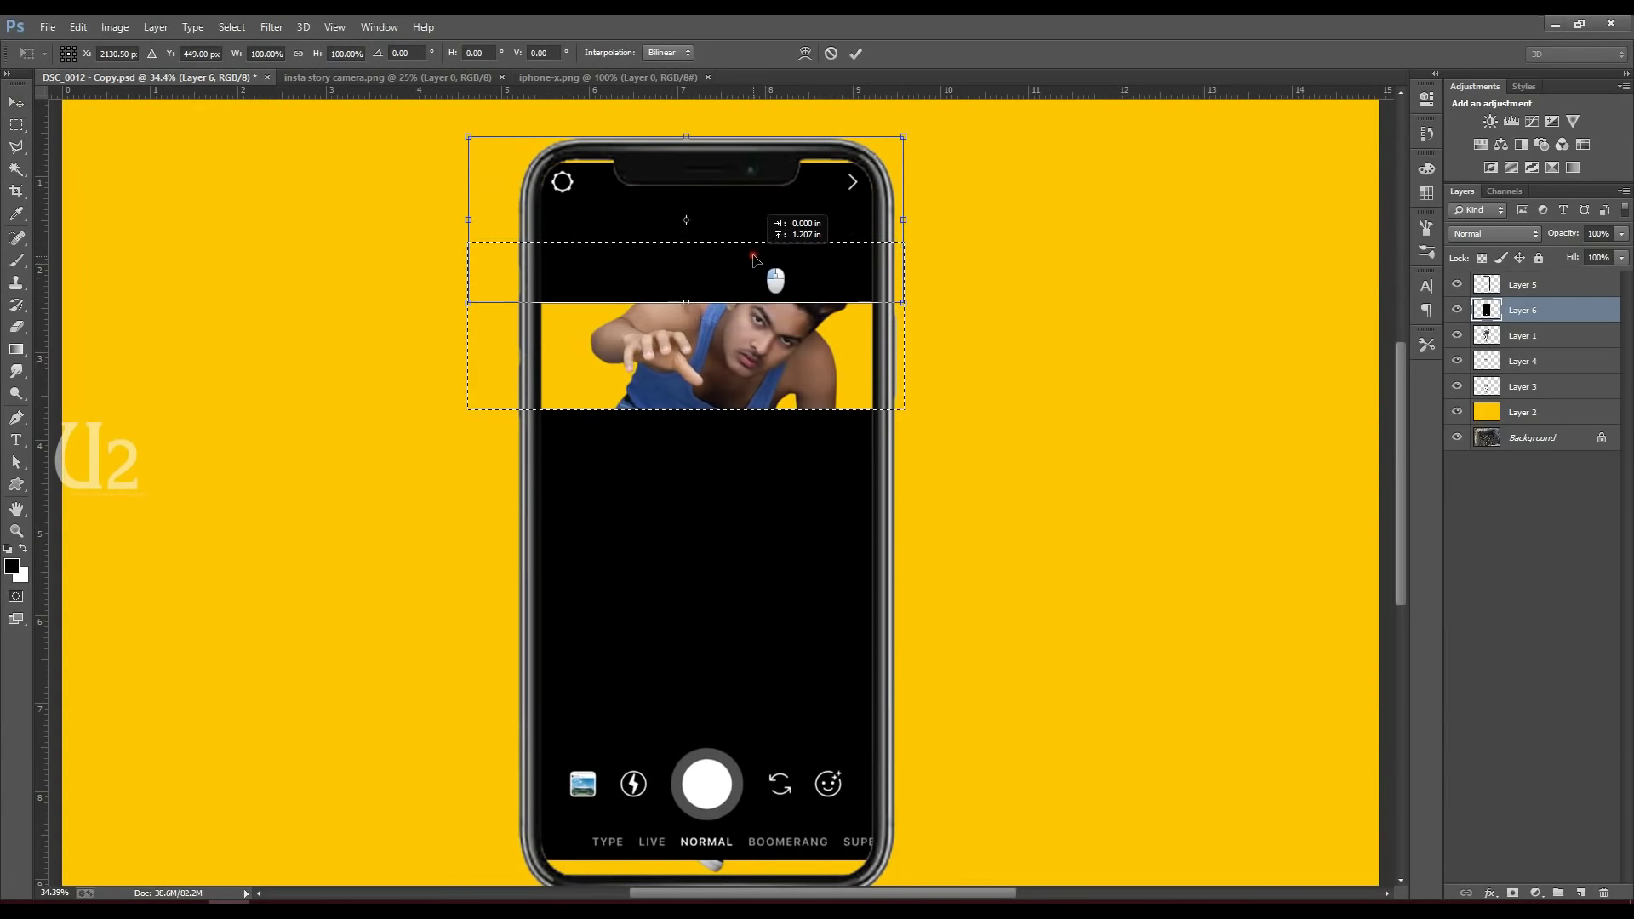
drag(757, 249, 758, 243)
key(Return)
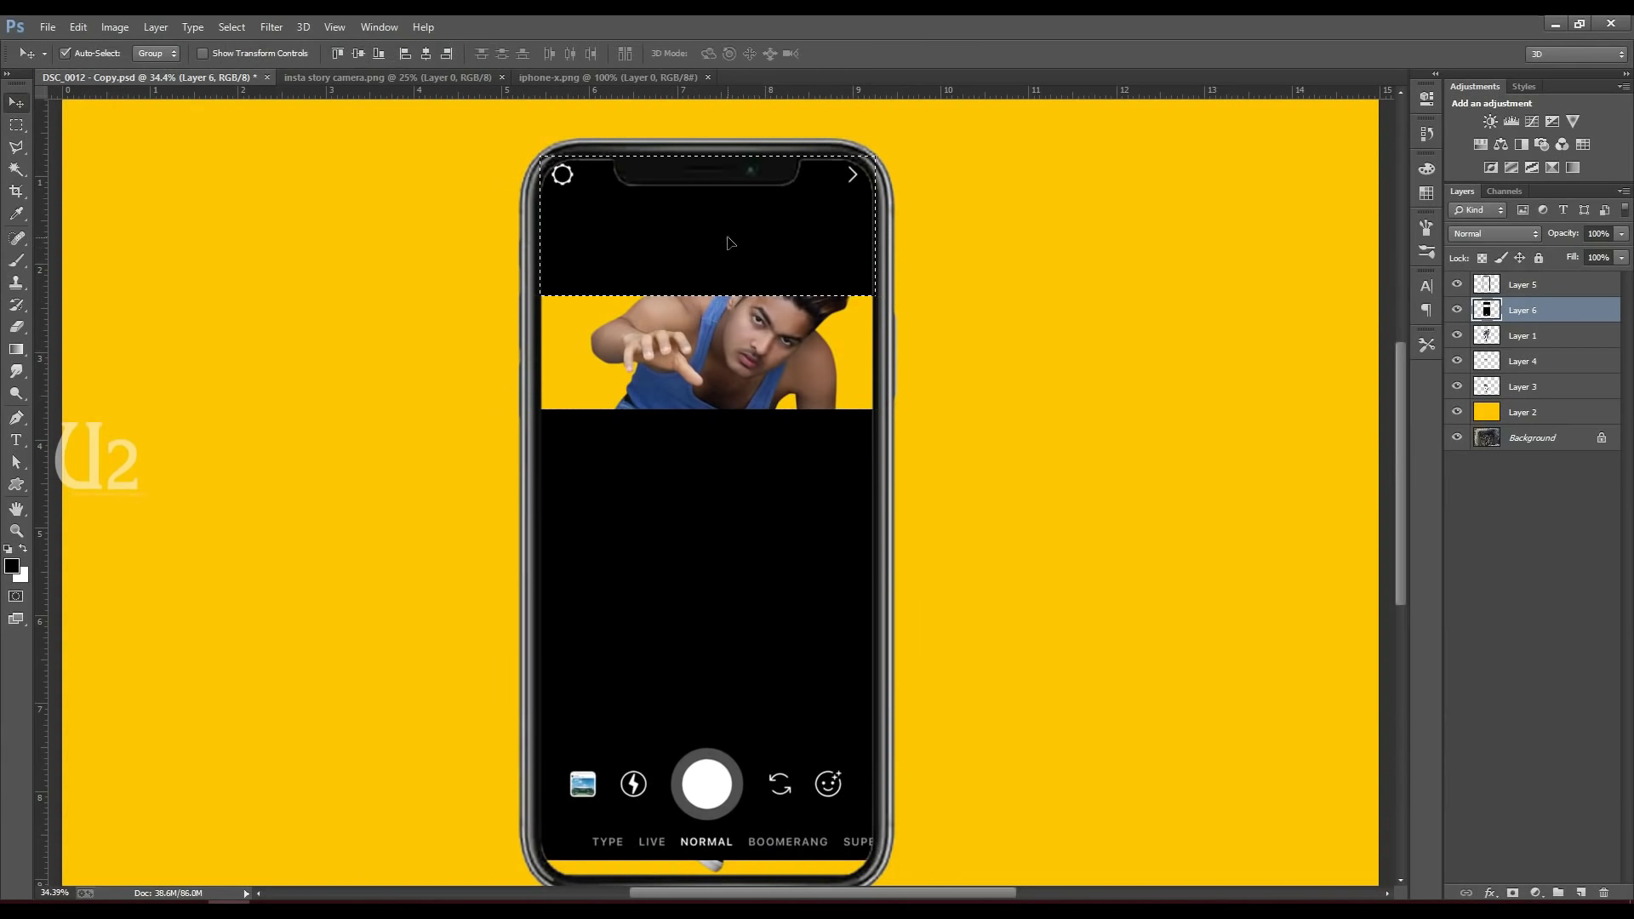
key(Down)
key(Down)
key(Down)
key(Down)
key(Down)
key(Down)
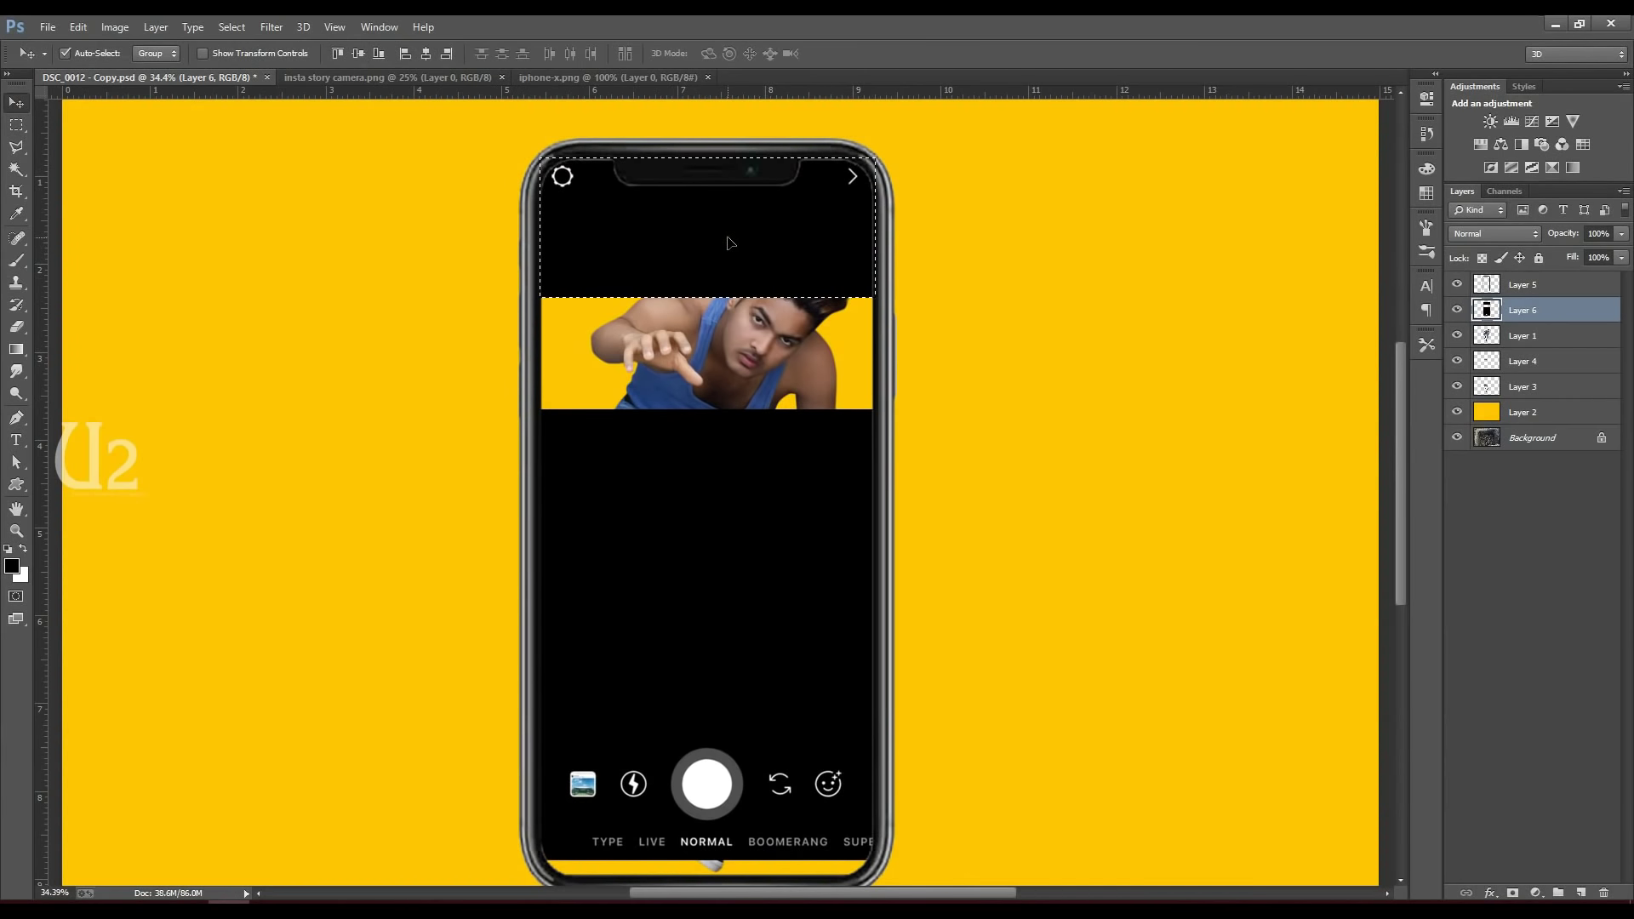
click(16, 124)
scroll(720, 655, down, 1)
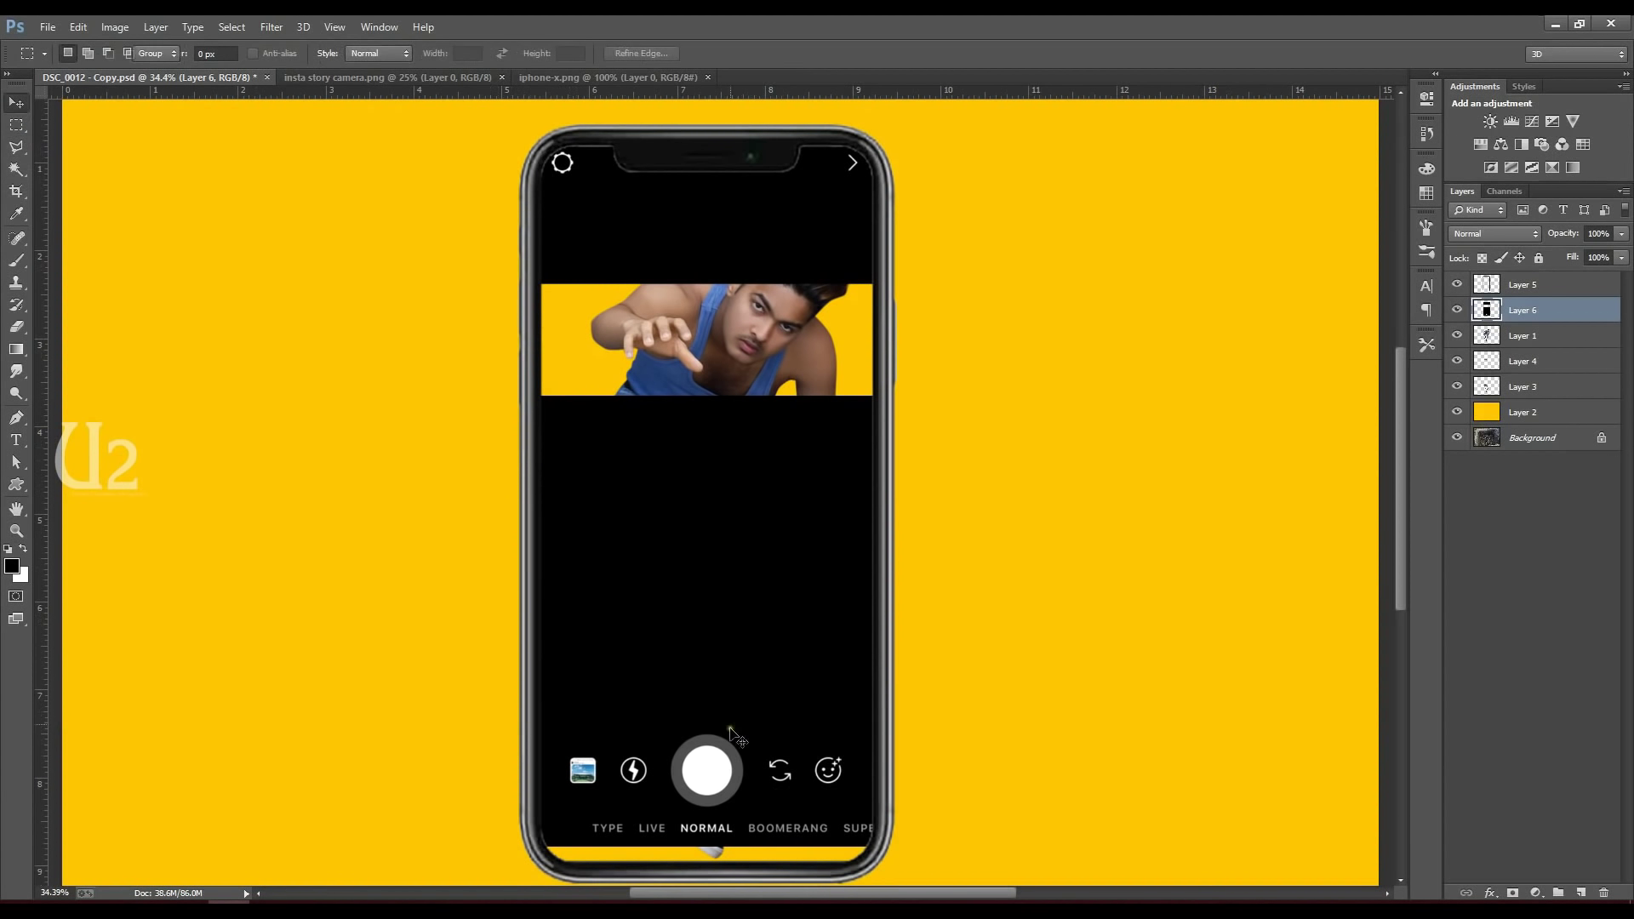
- Set the blend mode of the camera screen layer to Screen
key(v)
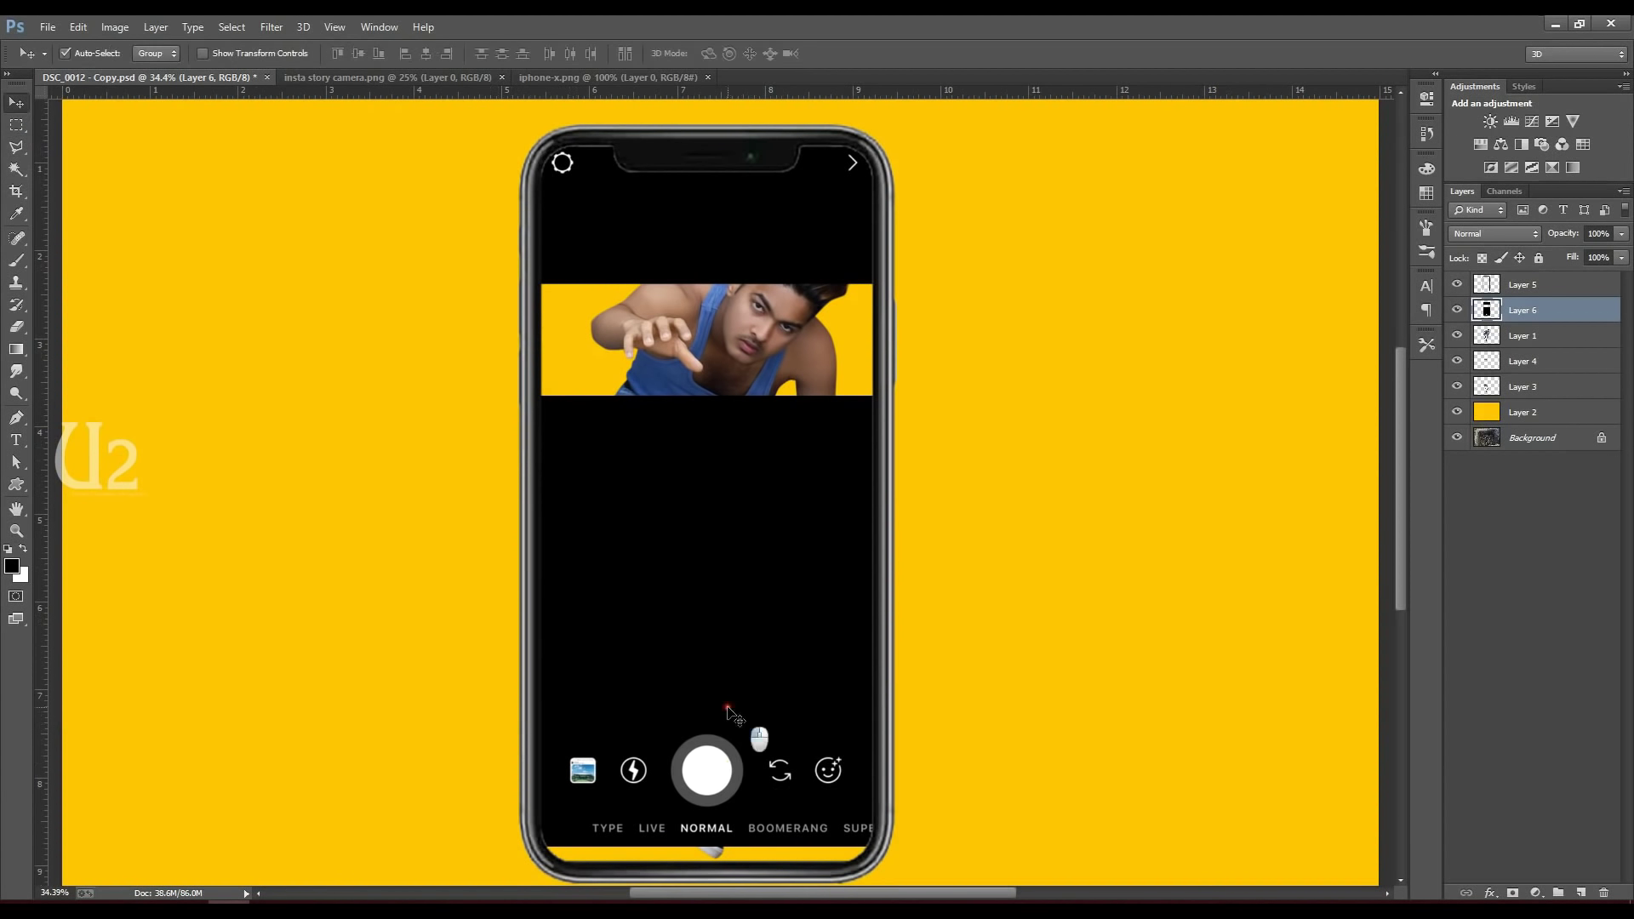
click(1522, 240)
click(1498, 388)
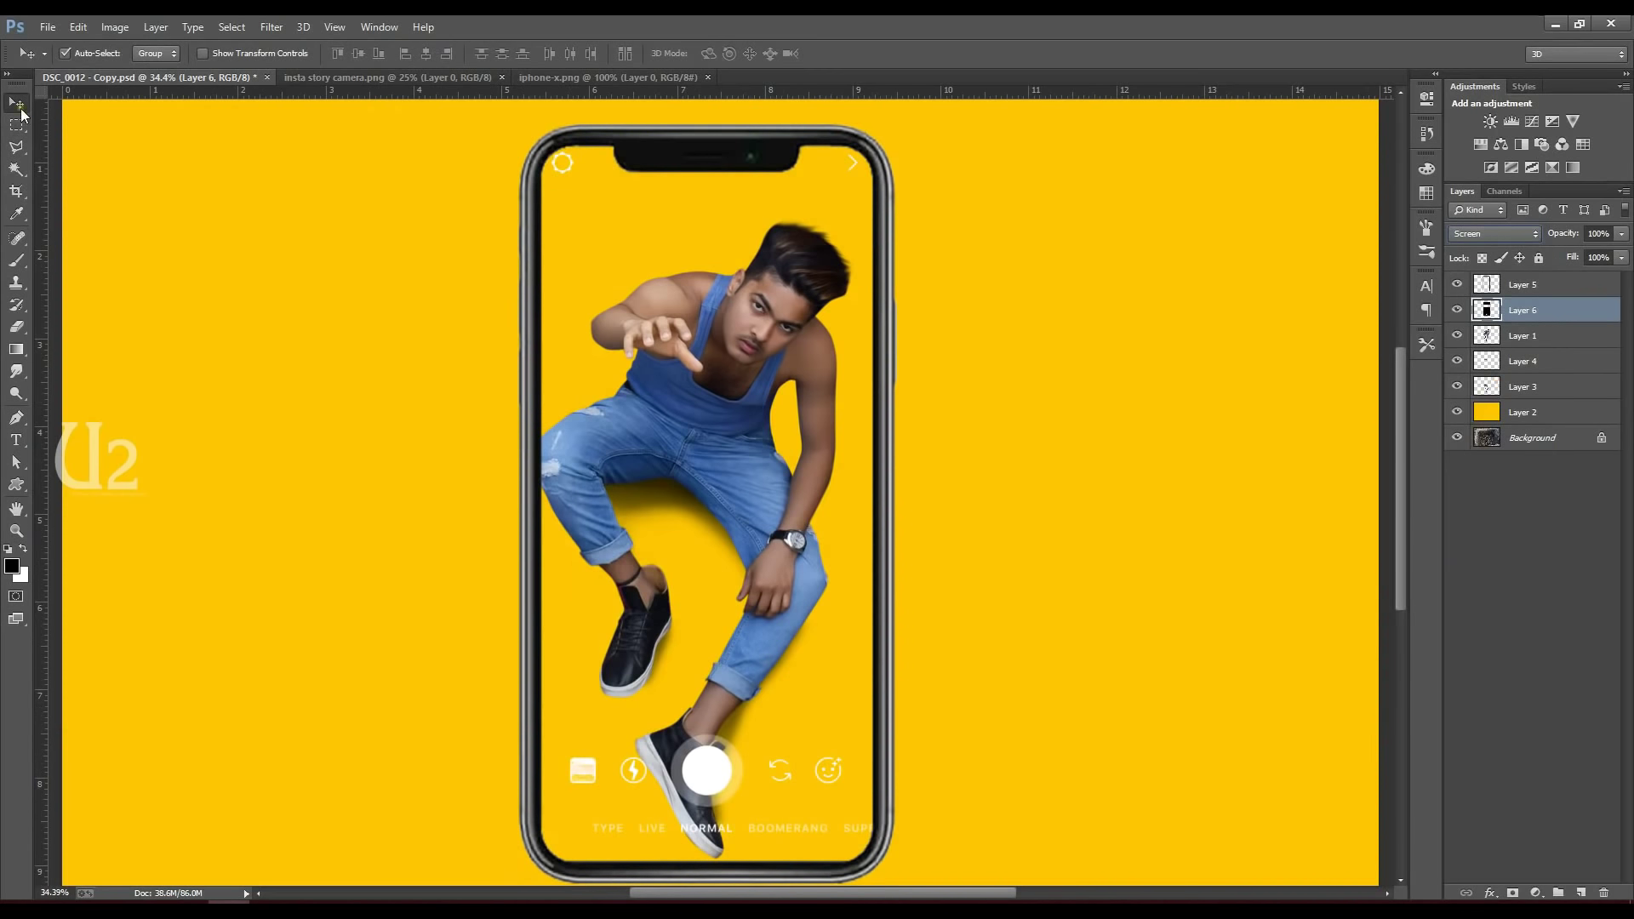
- Duplicate the camera screen layer twice and merge the three camera screen layers into one
drag(1573, 313, 1581, 893)
drag(1574, 312, 1578, 885)
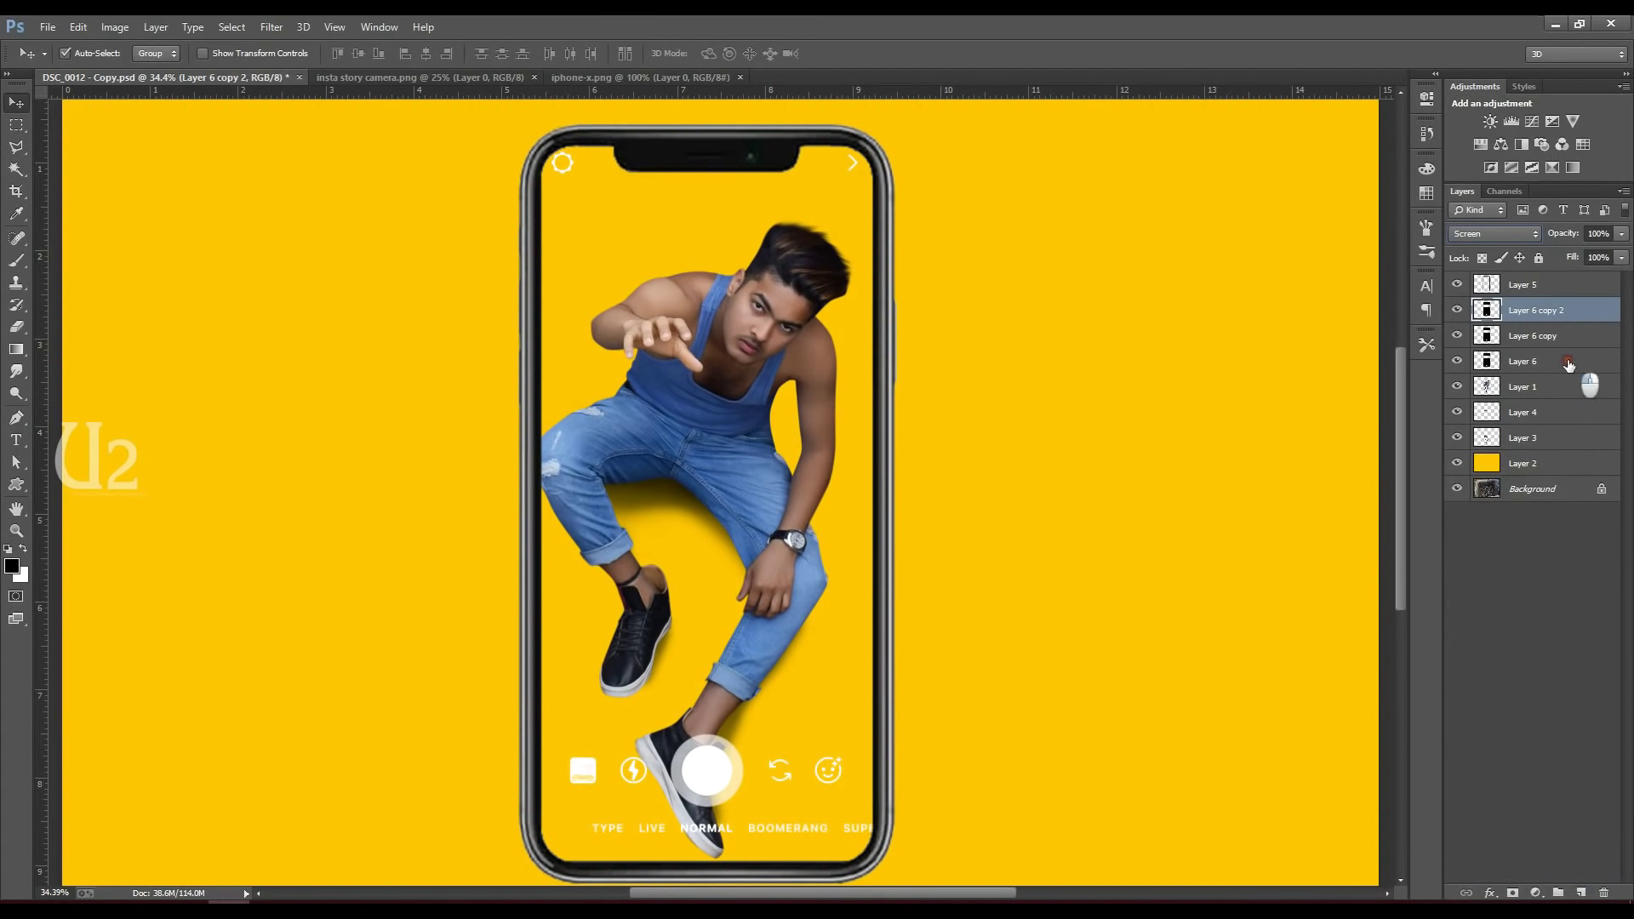
shift+click(1569, 362)
right_click(1534, 313)
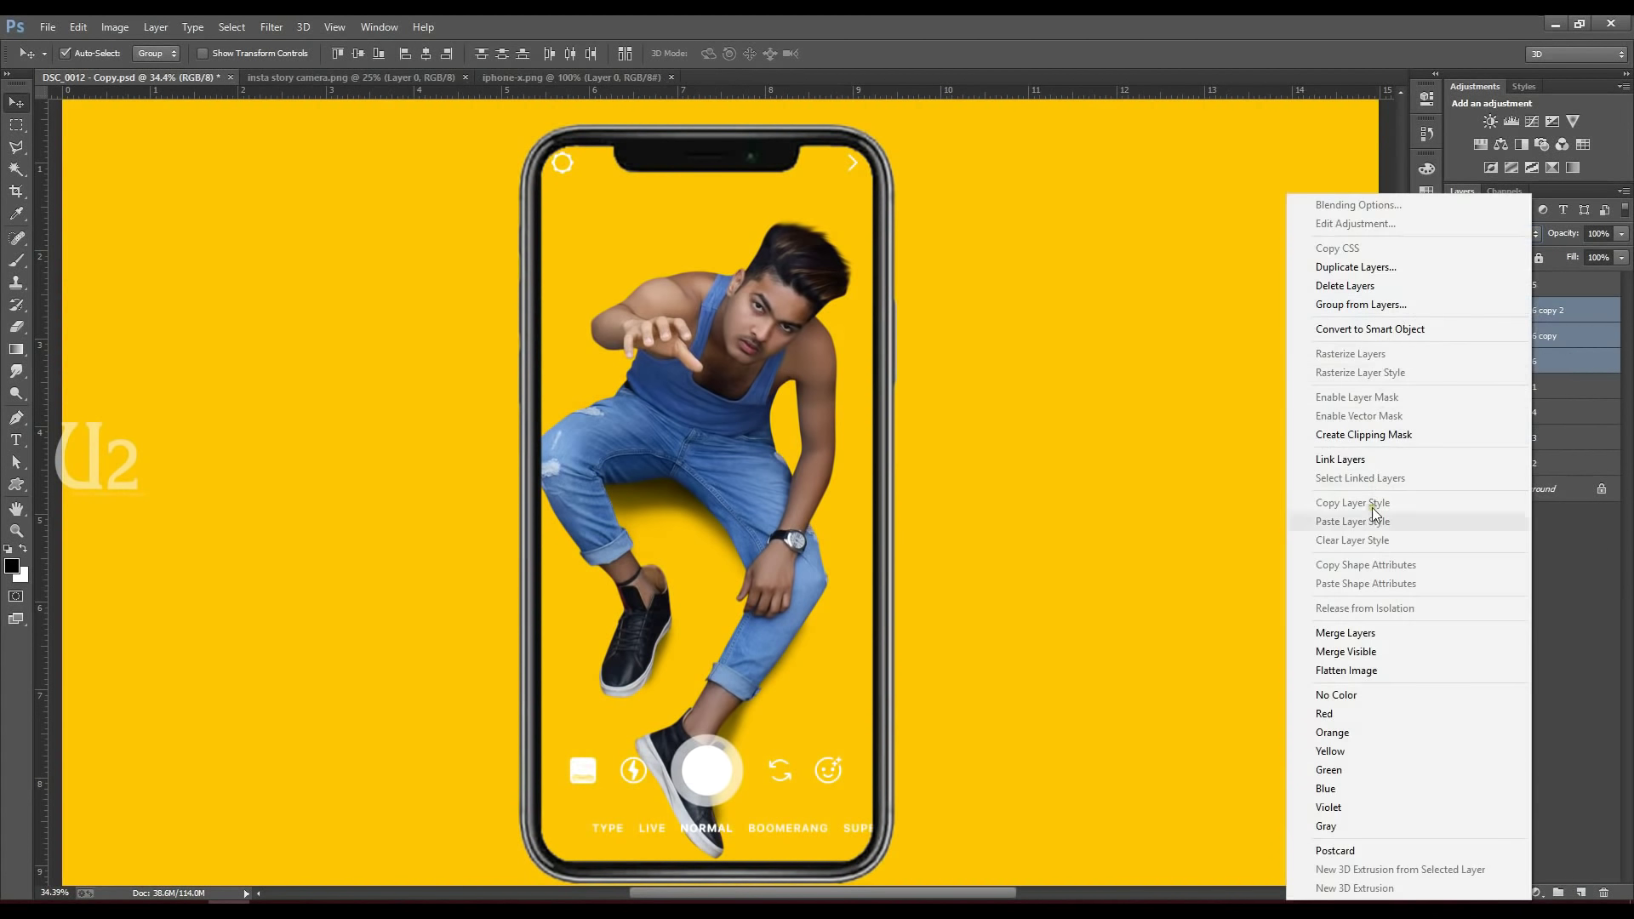
click(1372, 634)
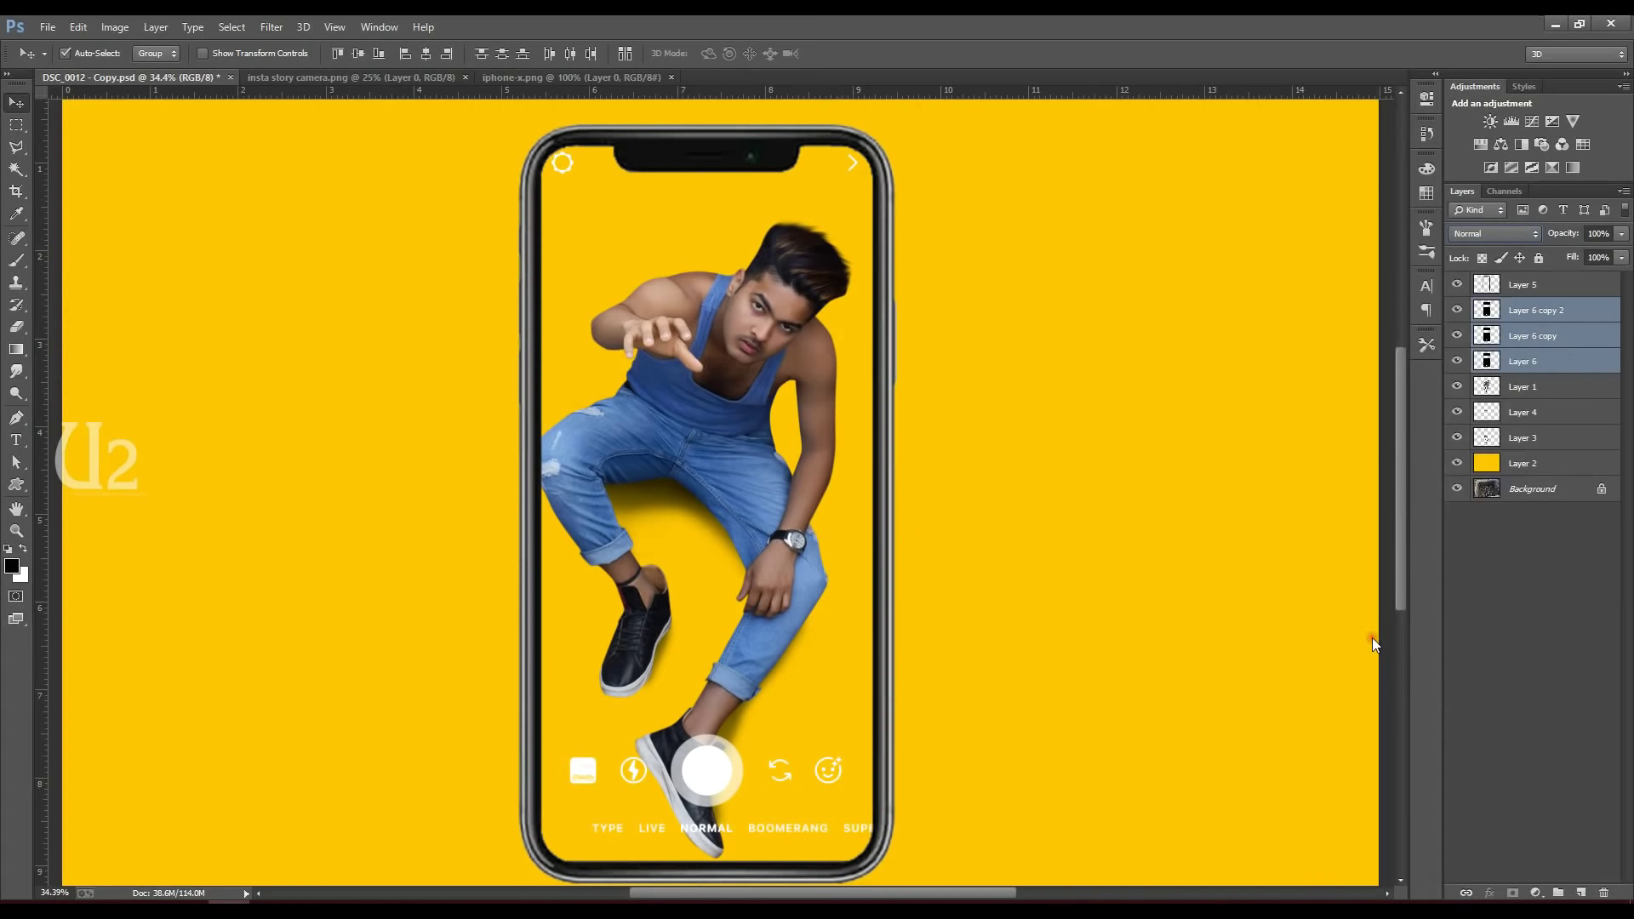
- Set the merged camera screen layer's blend mode to Screen
click(1518, 233)
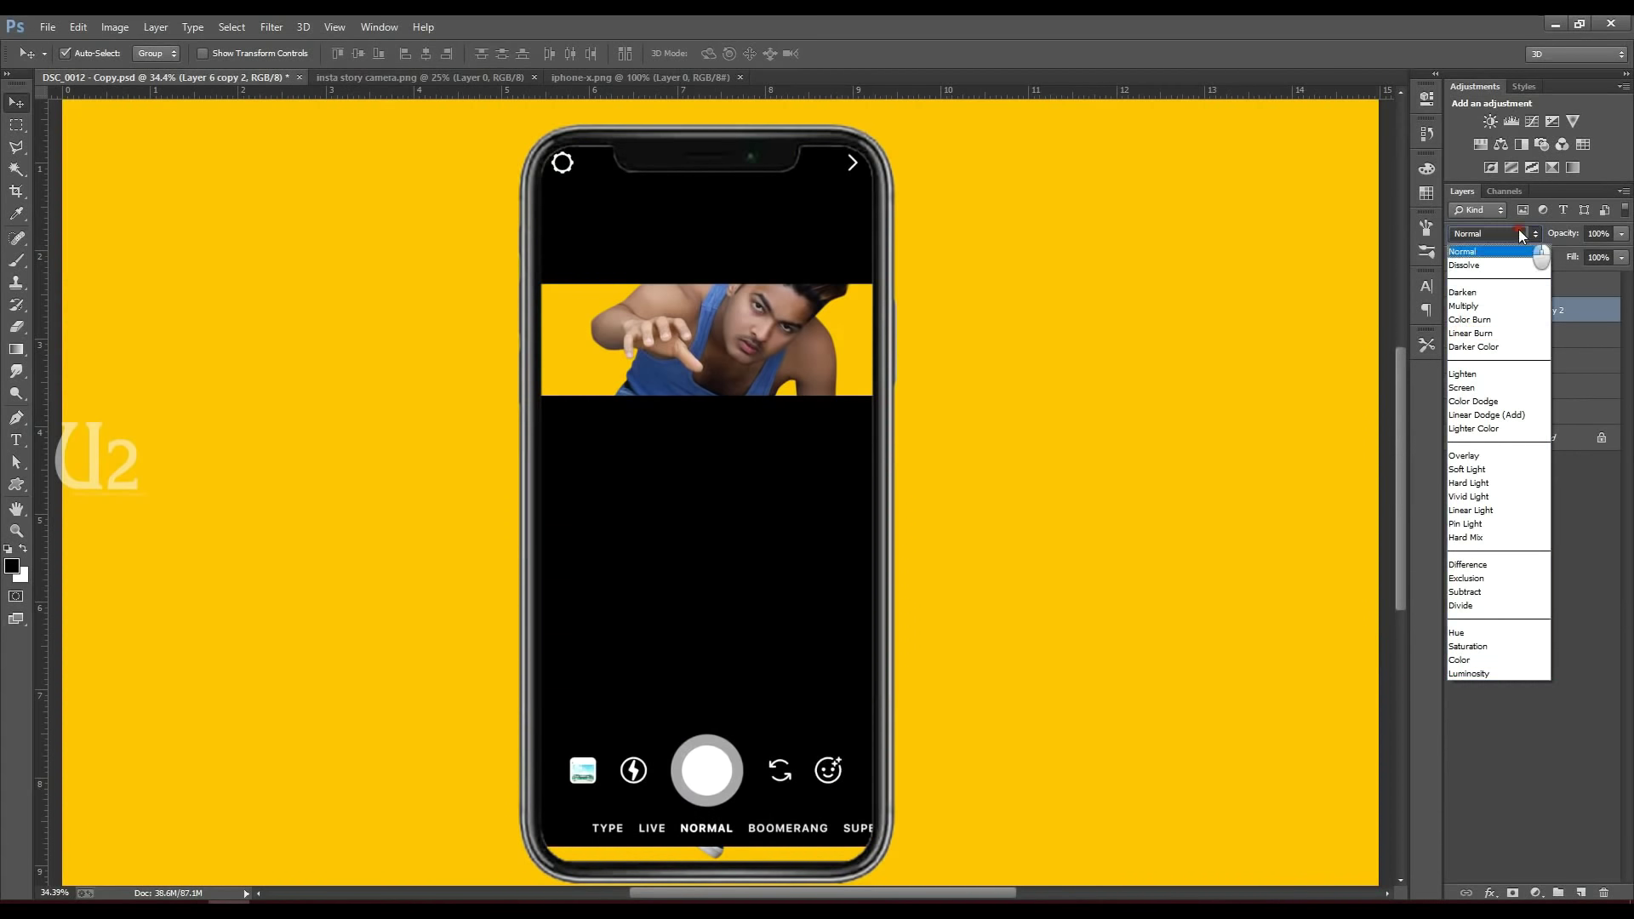
click(1470, 388)
click(1047, 446)
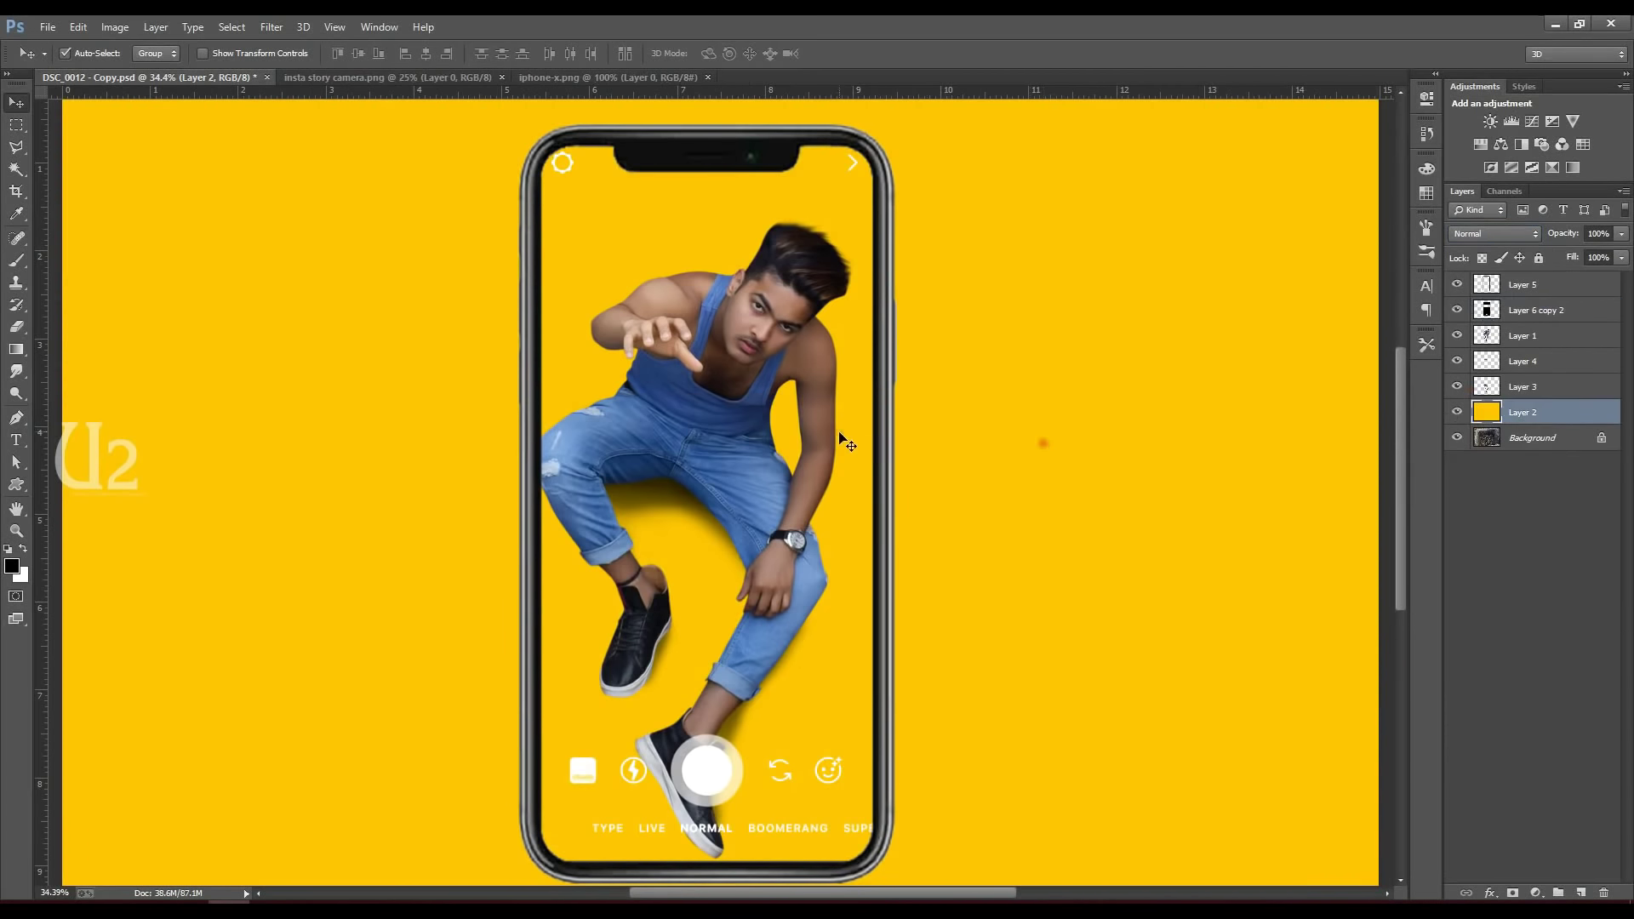
click(883, 364)
ctrl+click(1529, 312)
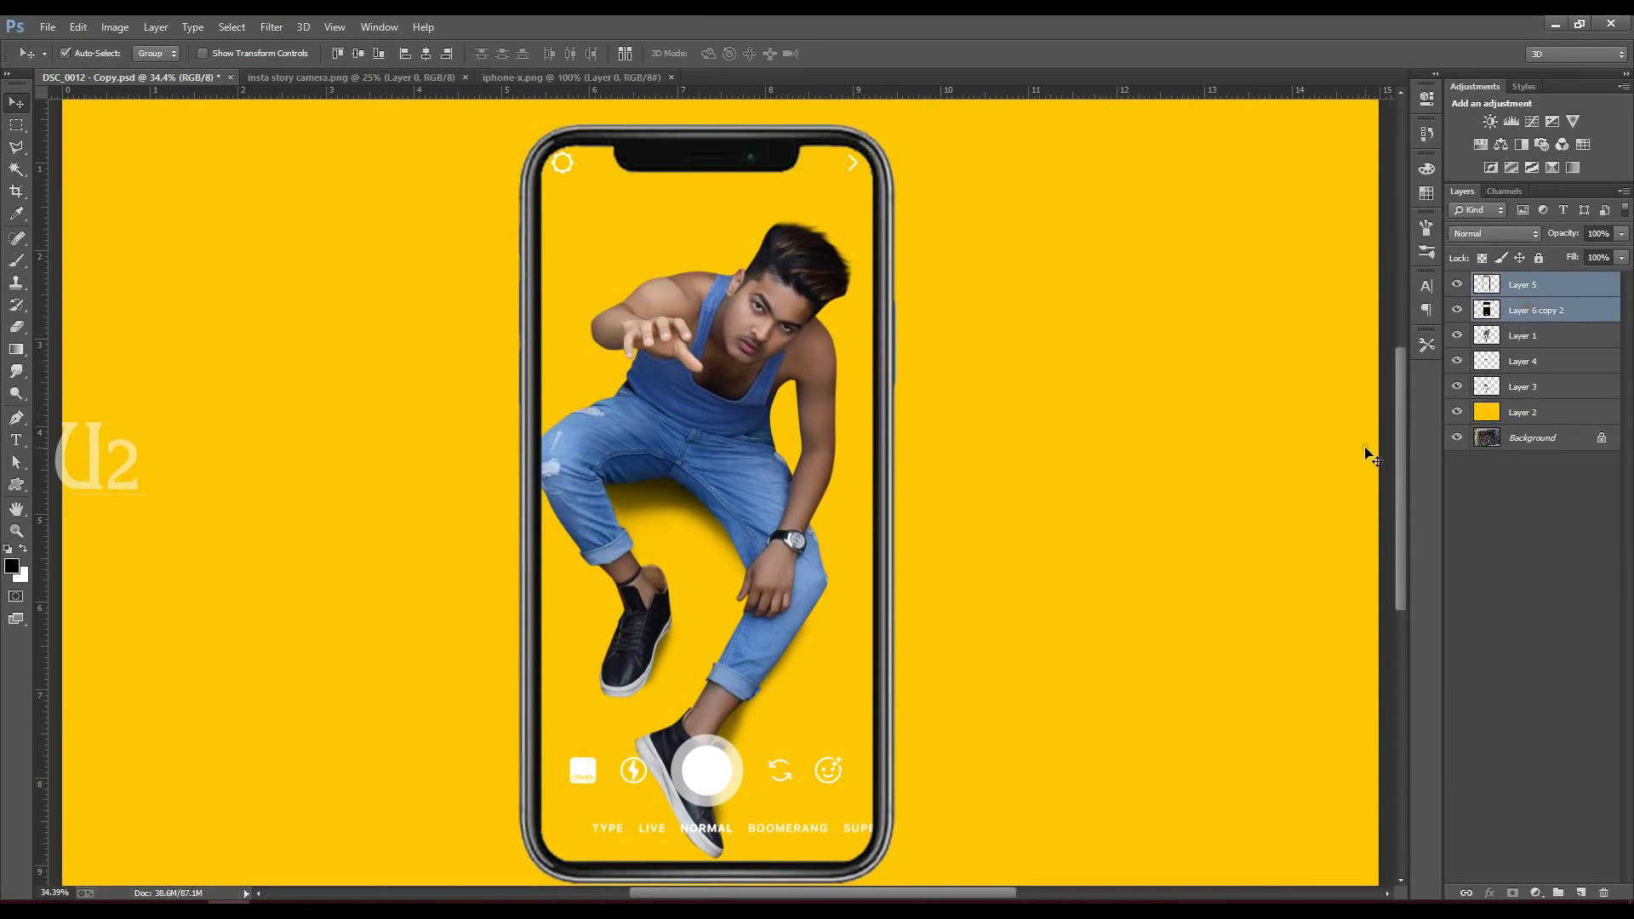
click(1551, 595)
drag(789, 157, 555, 235)
key(ctrl+z)
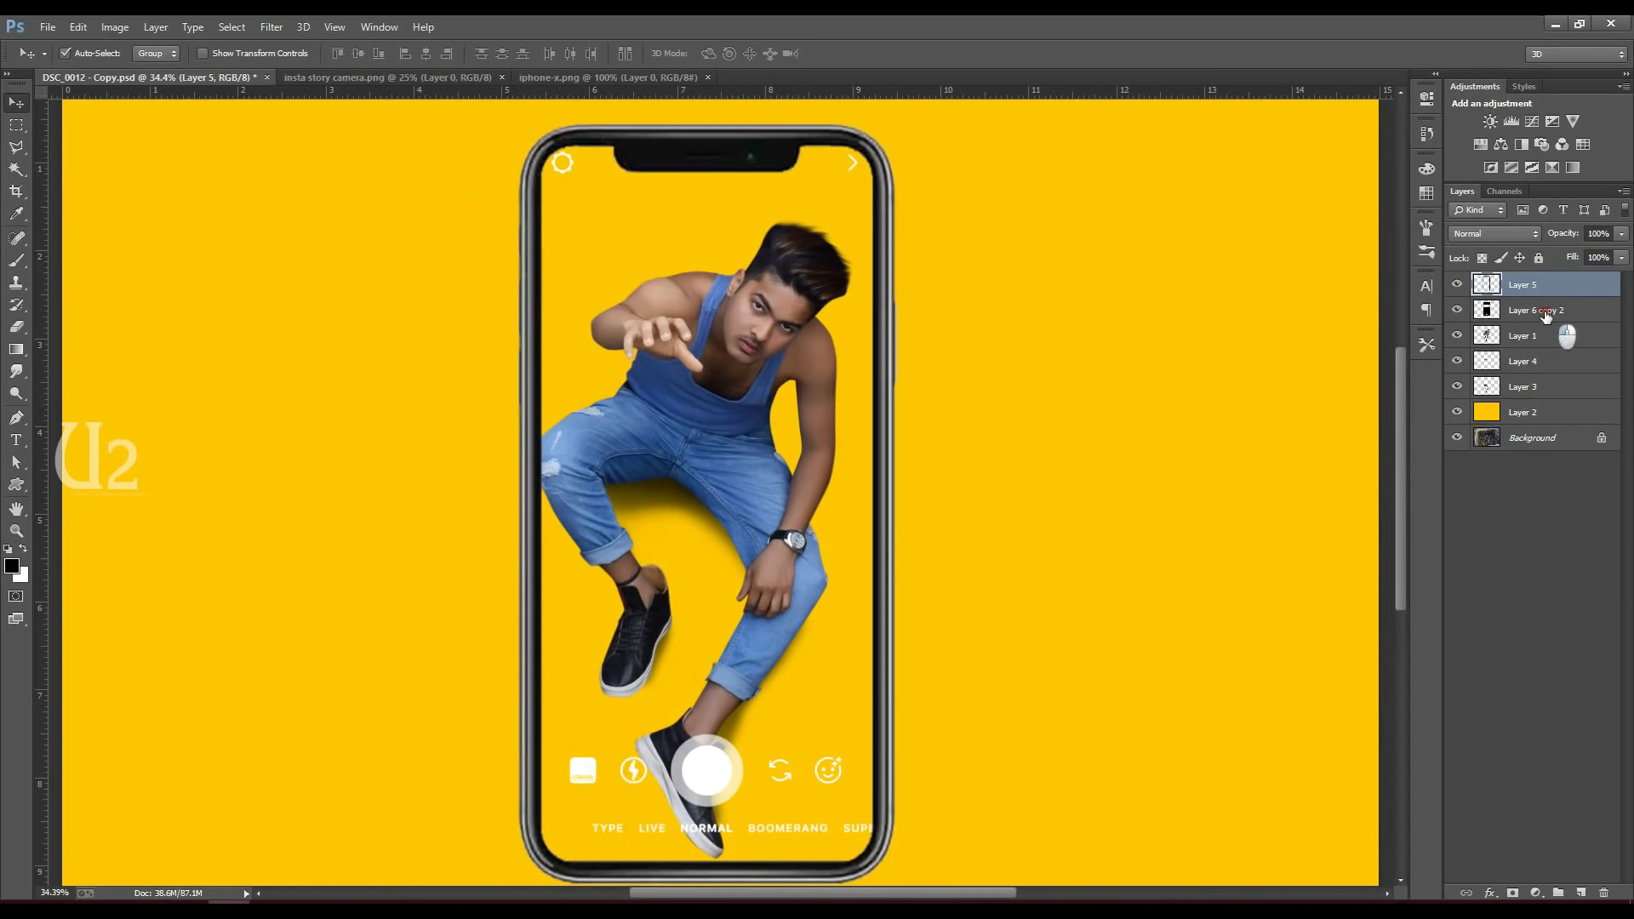
- Rotate the phone frame and camera screen layers together about 23.7° counterclockwise and nudge them into place around the man
ctrl+click(1547, 314)
key(ctrl+minus)
key(ctrl+t)
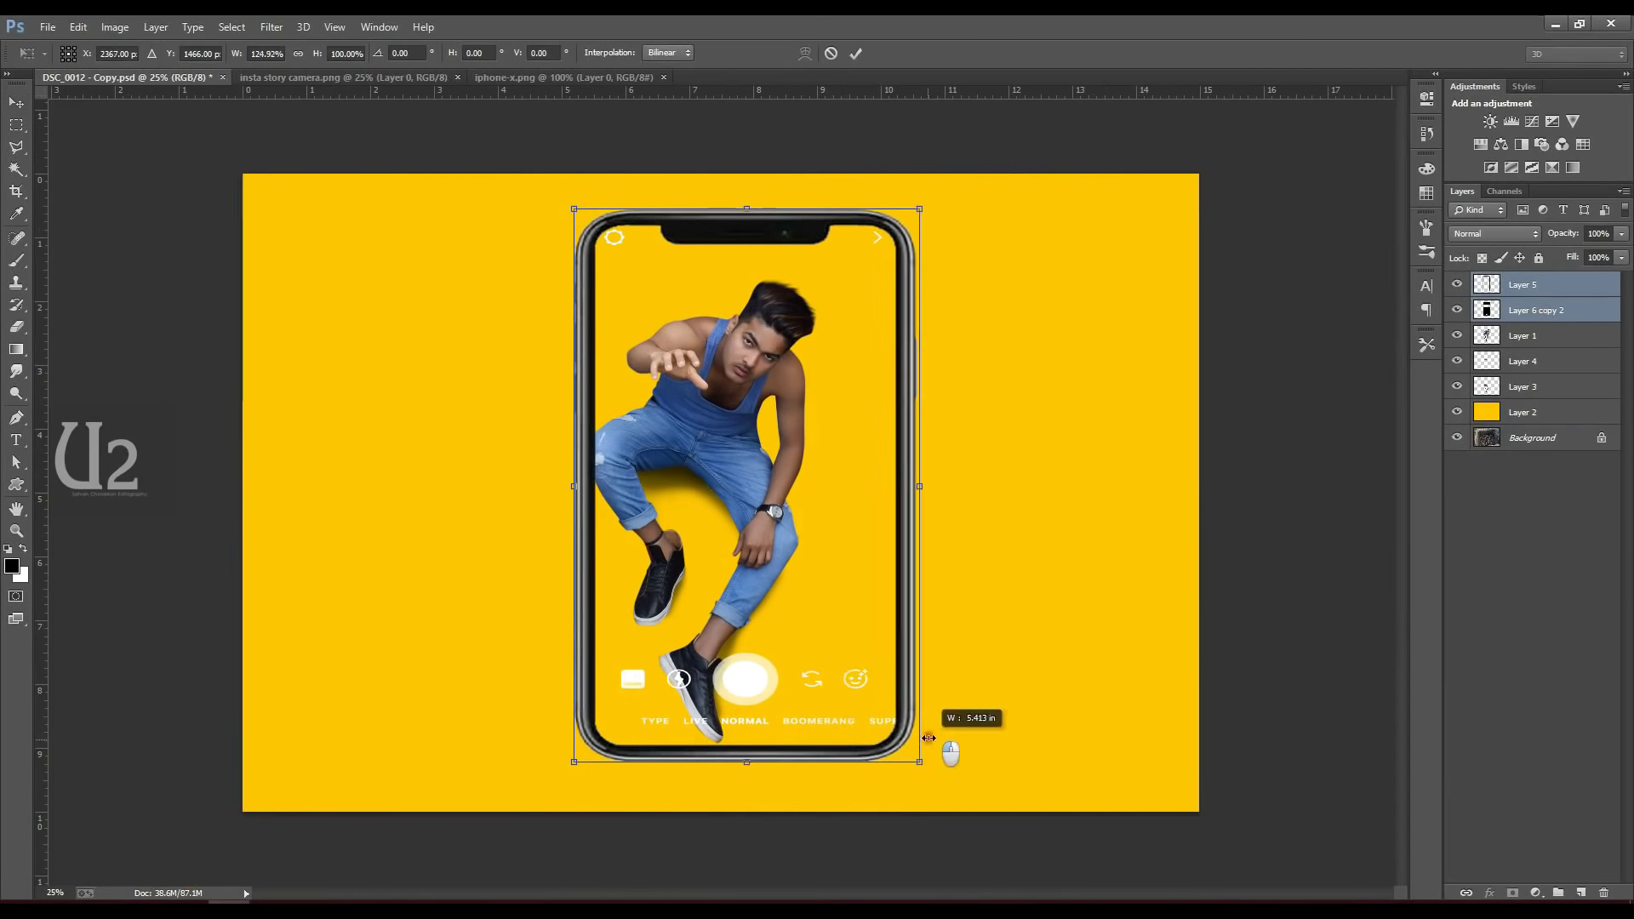
drag(942, 749, 987, 694)
key(Right)
key(Right)
key(Right)
key(Right)
key(Right)
key(Right)
key(Right)
key(Right)
key(Right)
key(Right)
key(Up)
key(Up)
key(Up)
key(Up)
key(Up)
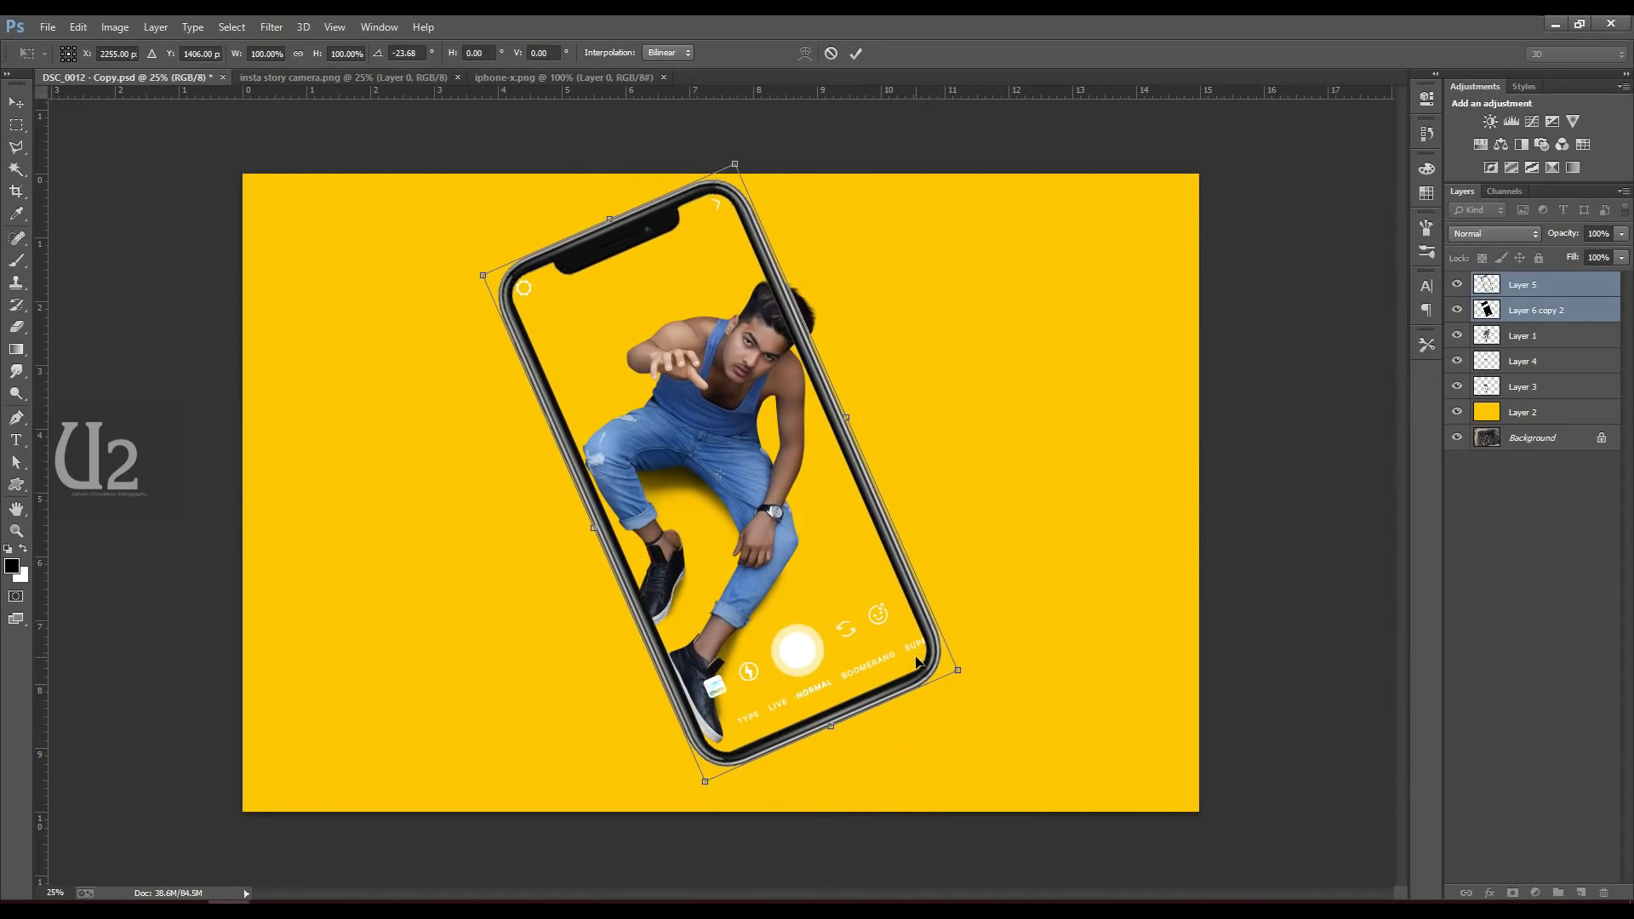
key(shift+Right)
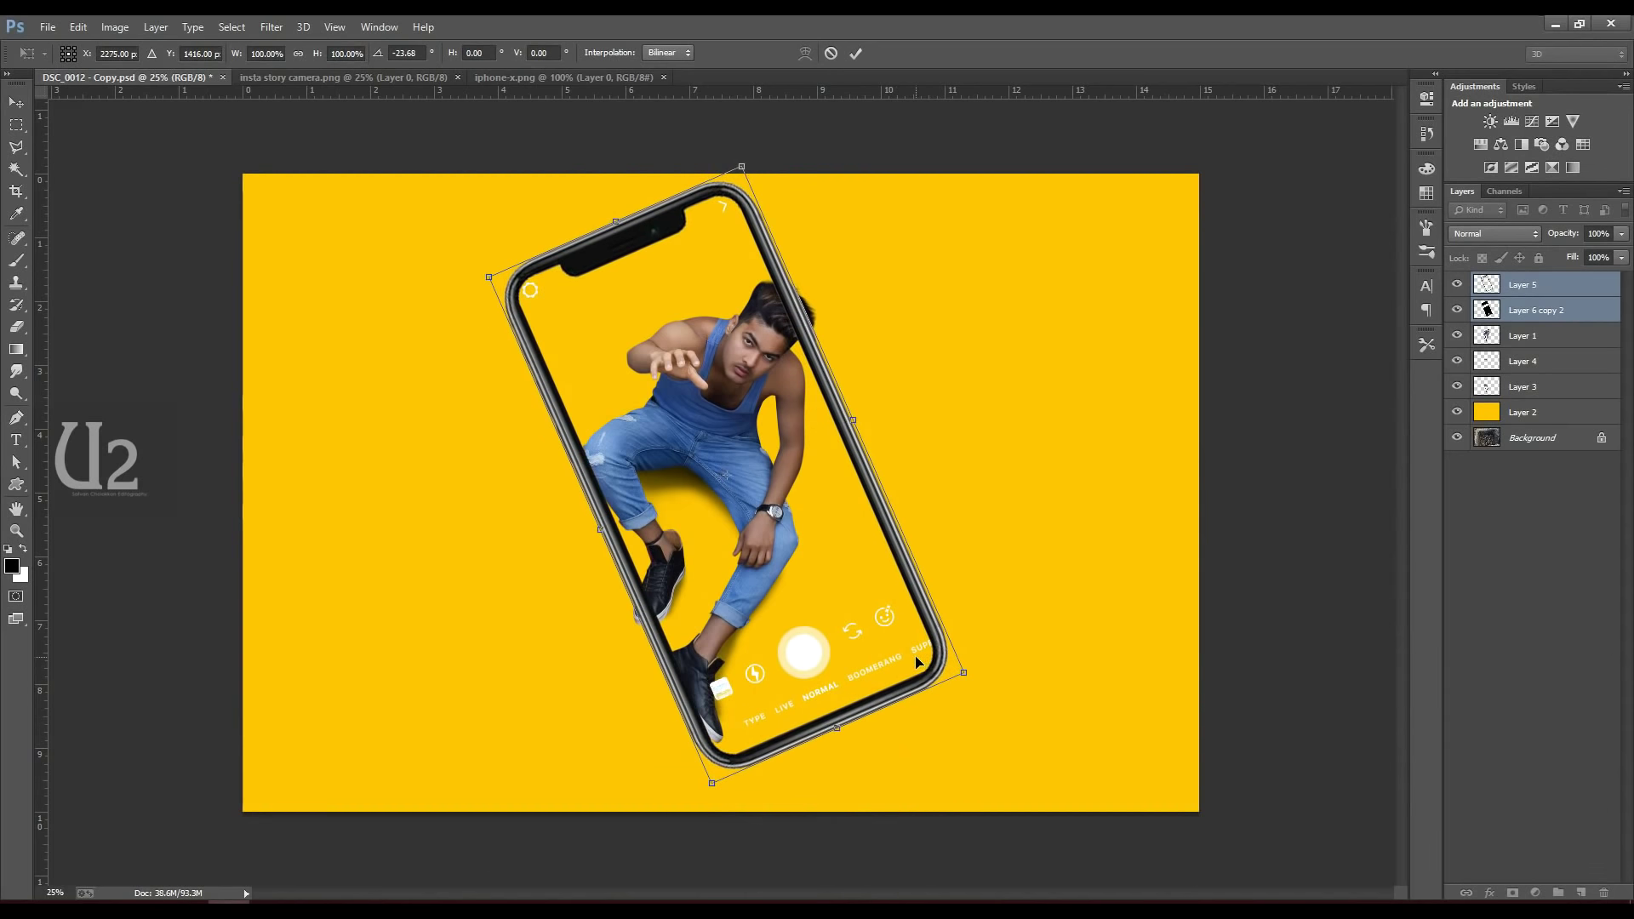
key(shift+Down)
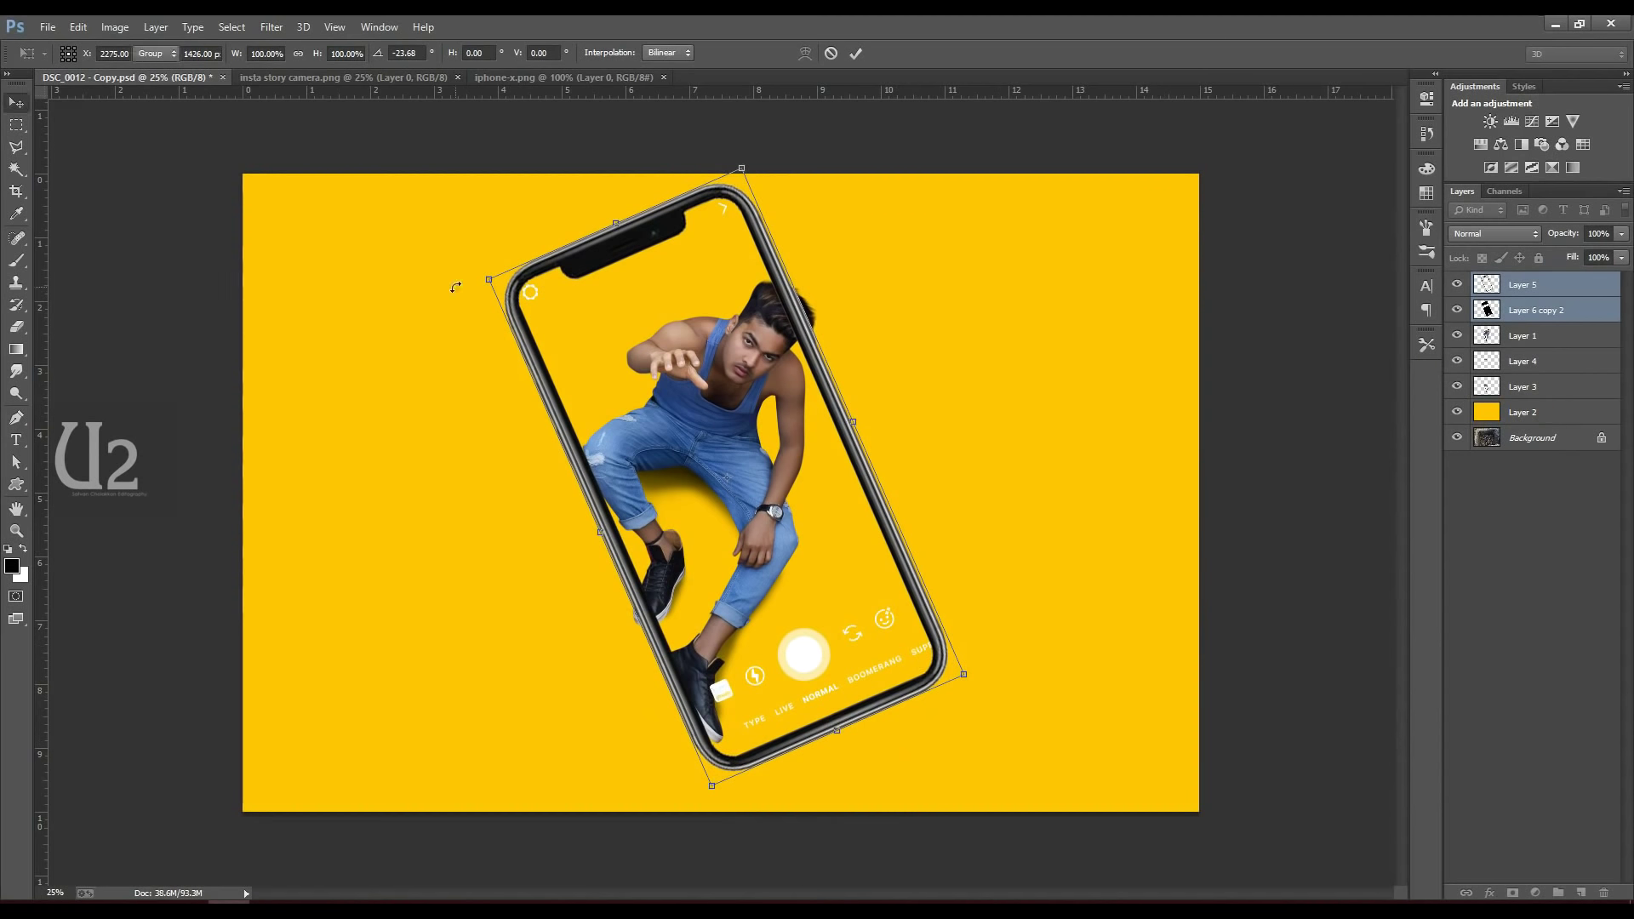
key(Return)
- Duplicate the man, his two shadow layers and the yellow fill layer as a set beneath the camera screen layer
click(1558, 411)
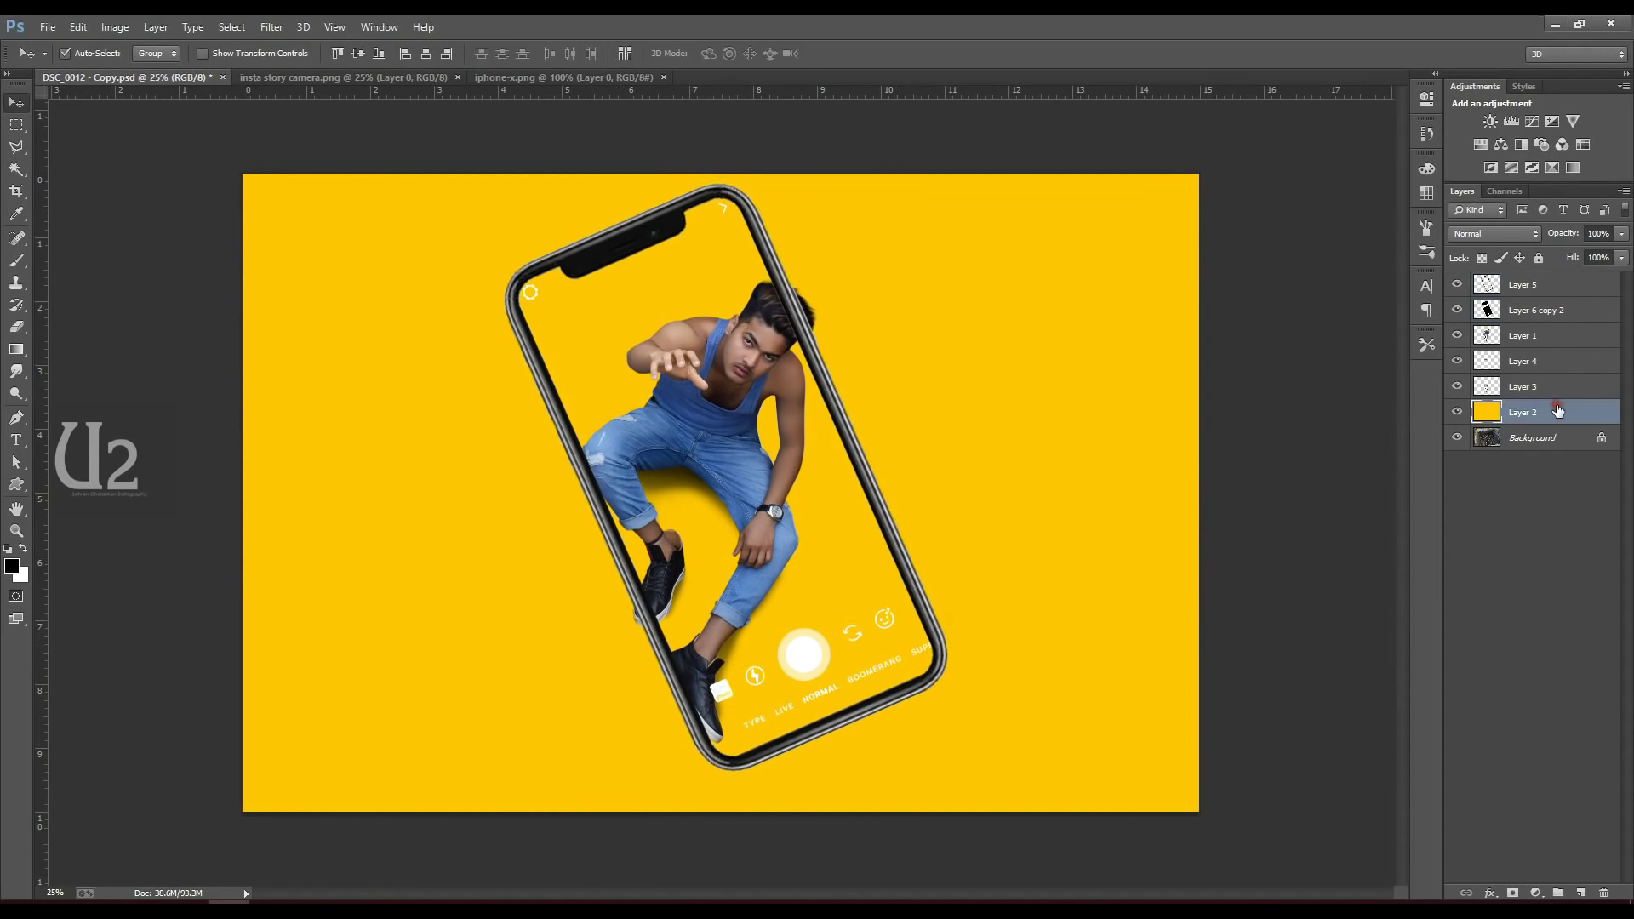
shift+click(1555, 336)
drag(1582, 417, 1583, 885)
click(1564, 414)
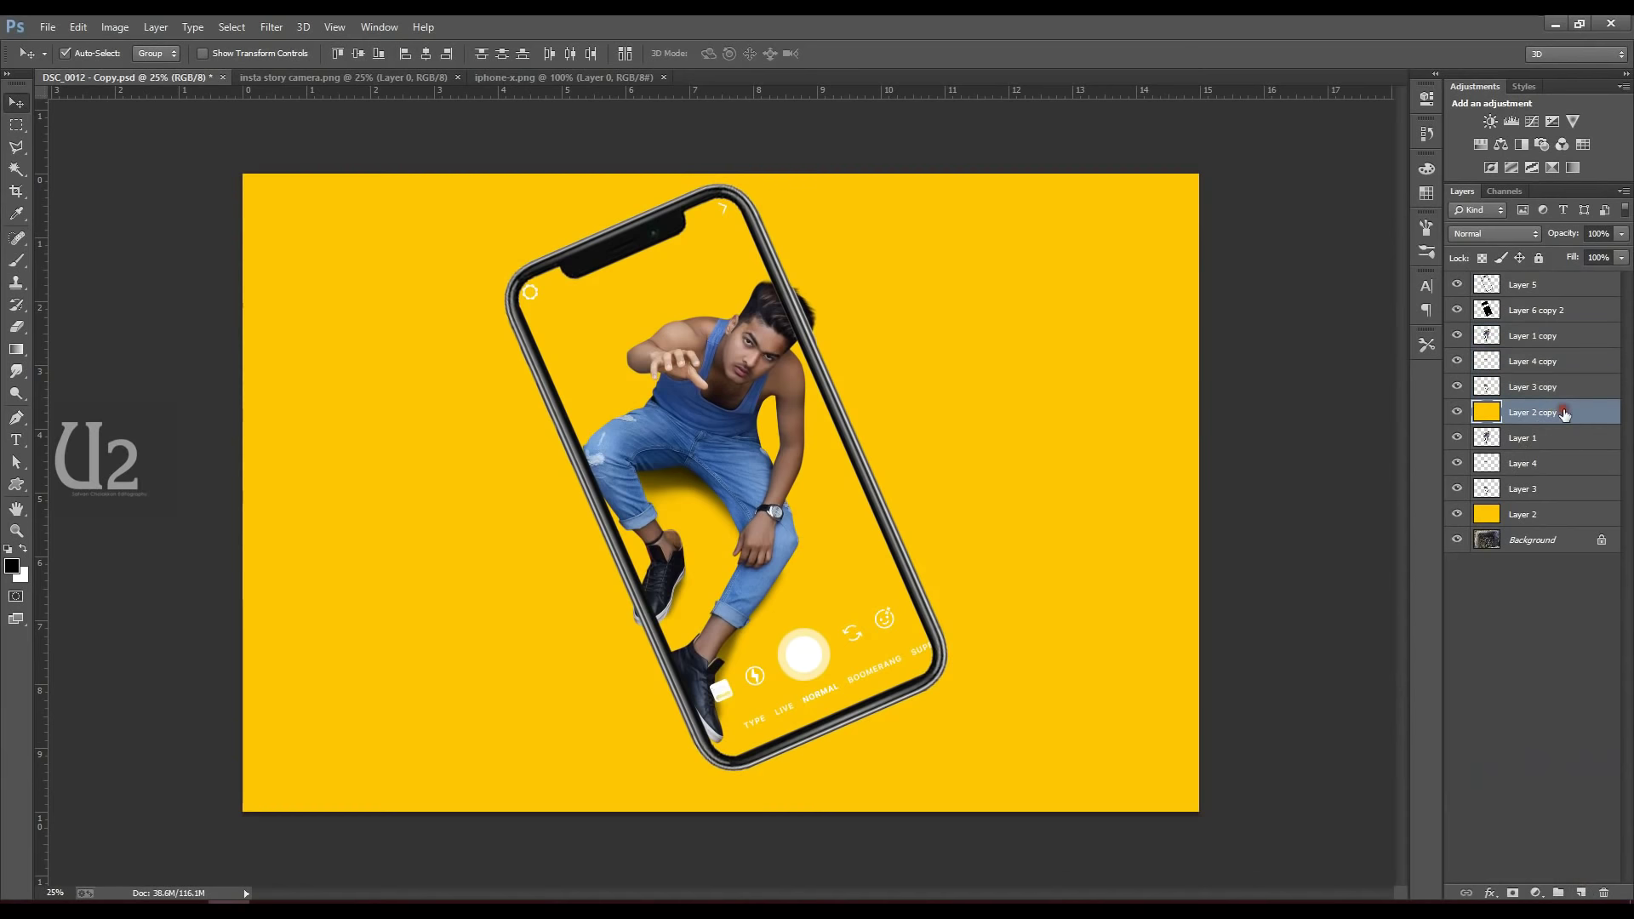
- Scale the phone frame and camera screen layers together to about 88.8% and rotate them about 6.5° further counterclockwise
drag(793, 288, 765, 339)
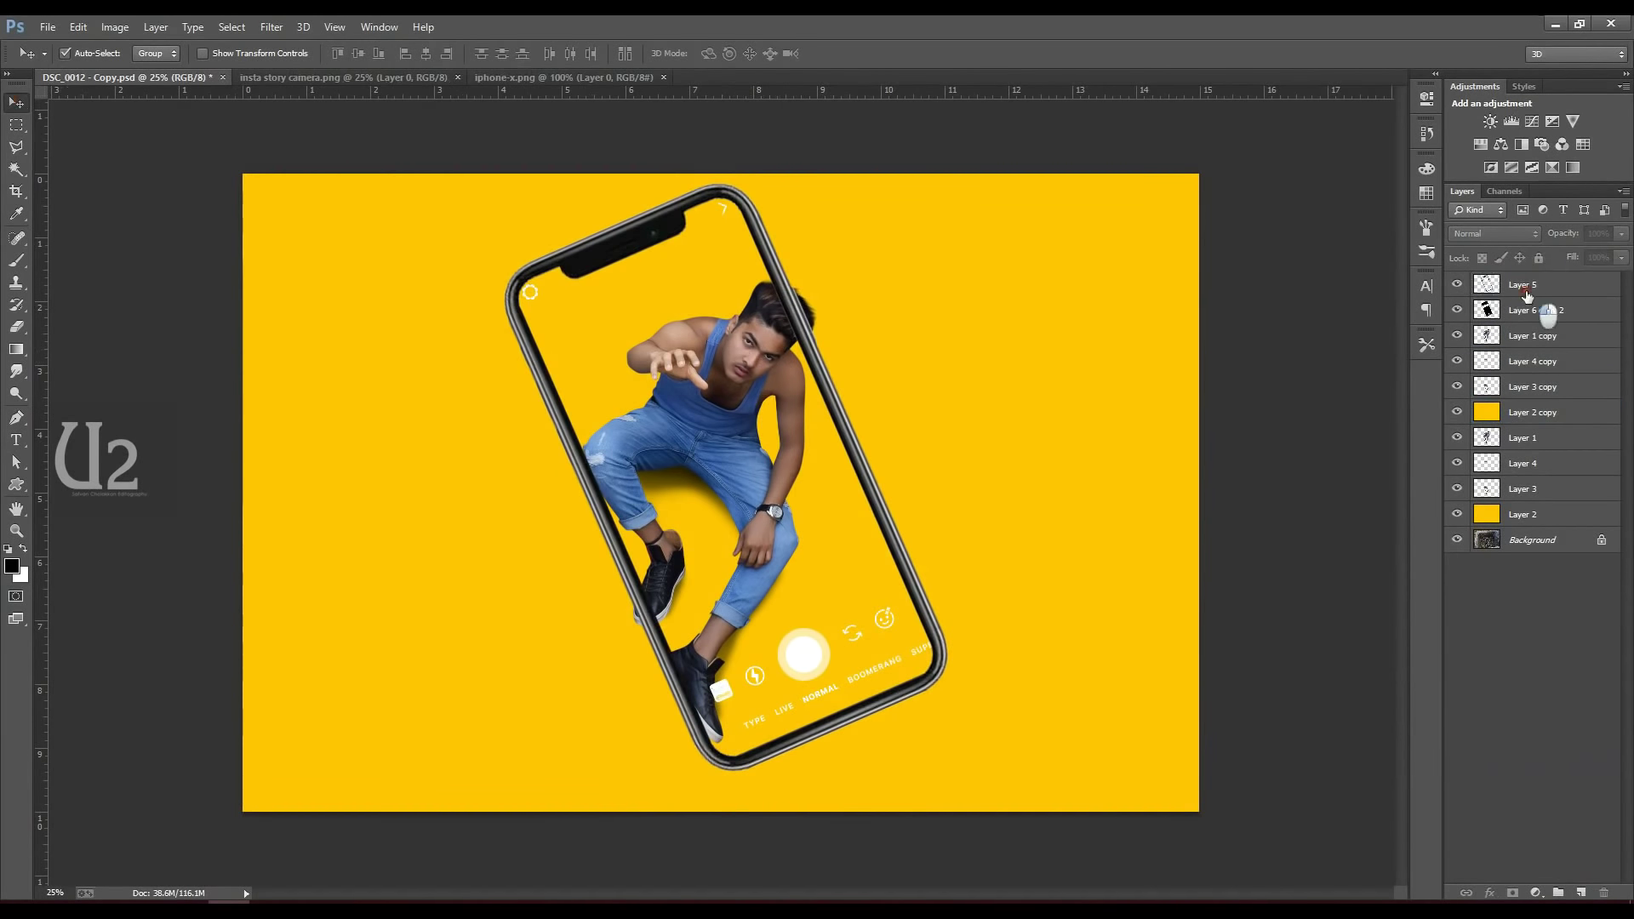
click(1527, 290)
ctrl+click(1537, 311)
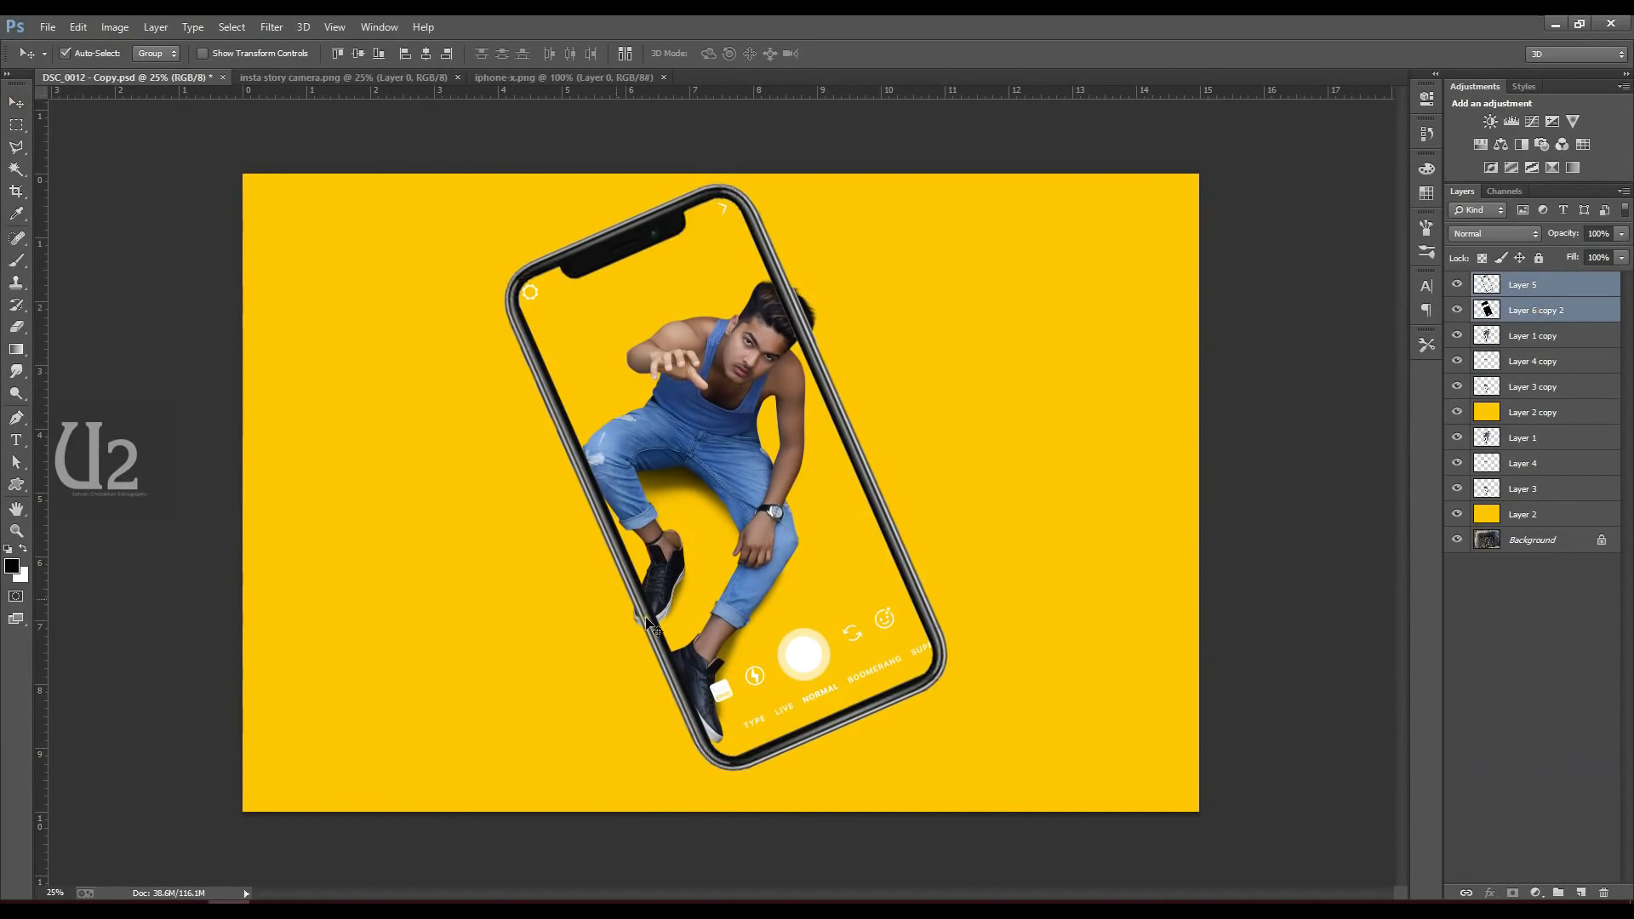
key(ctrl+t)
drag(1009, 760, 934, 735)
drag(847, 622, 854, 621)
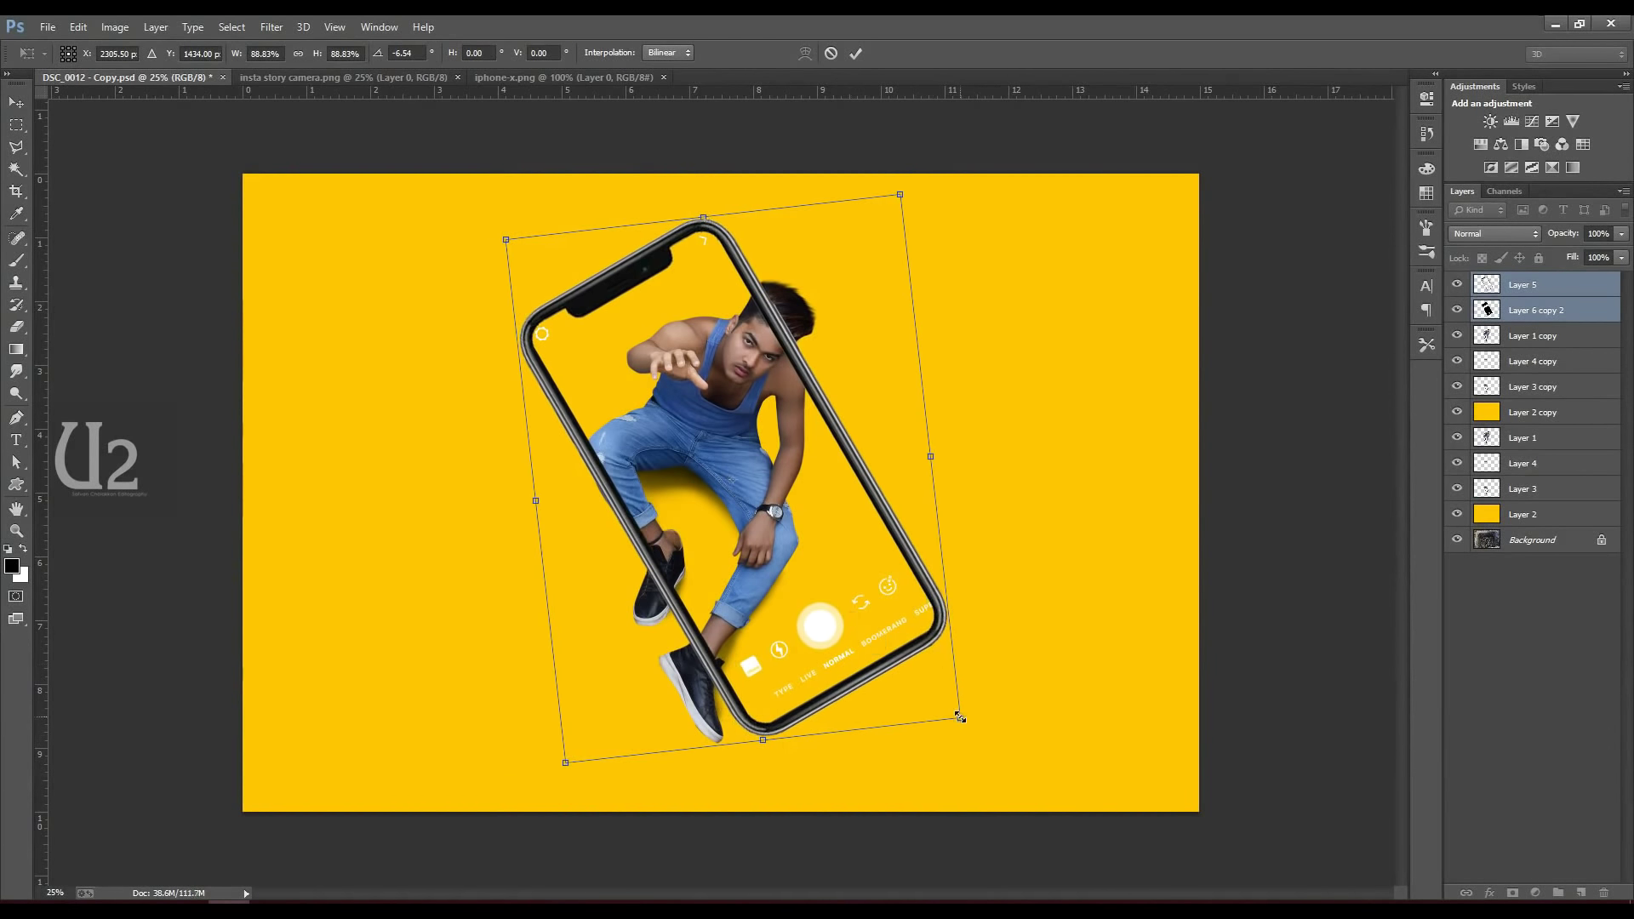
drag(957, 717, 959, 715)
key(Return)
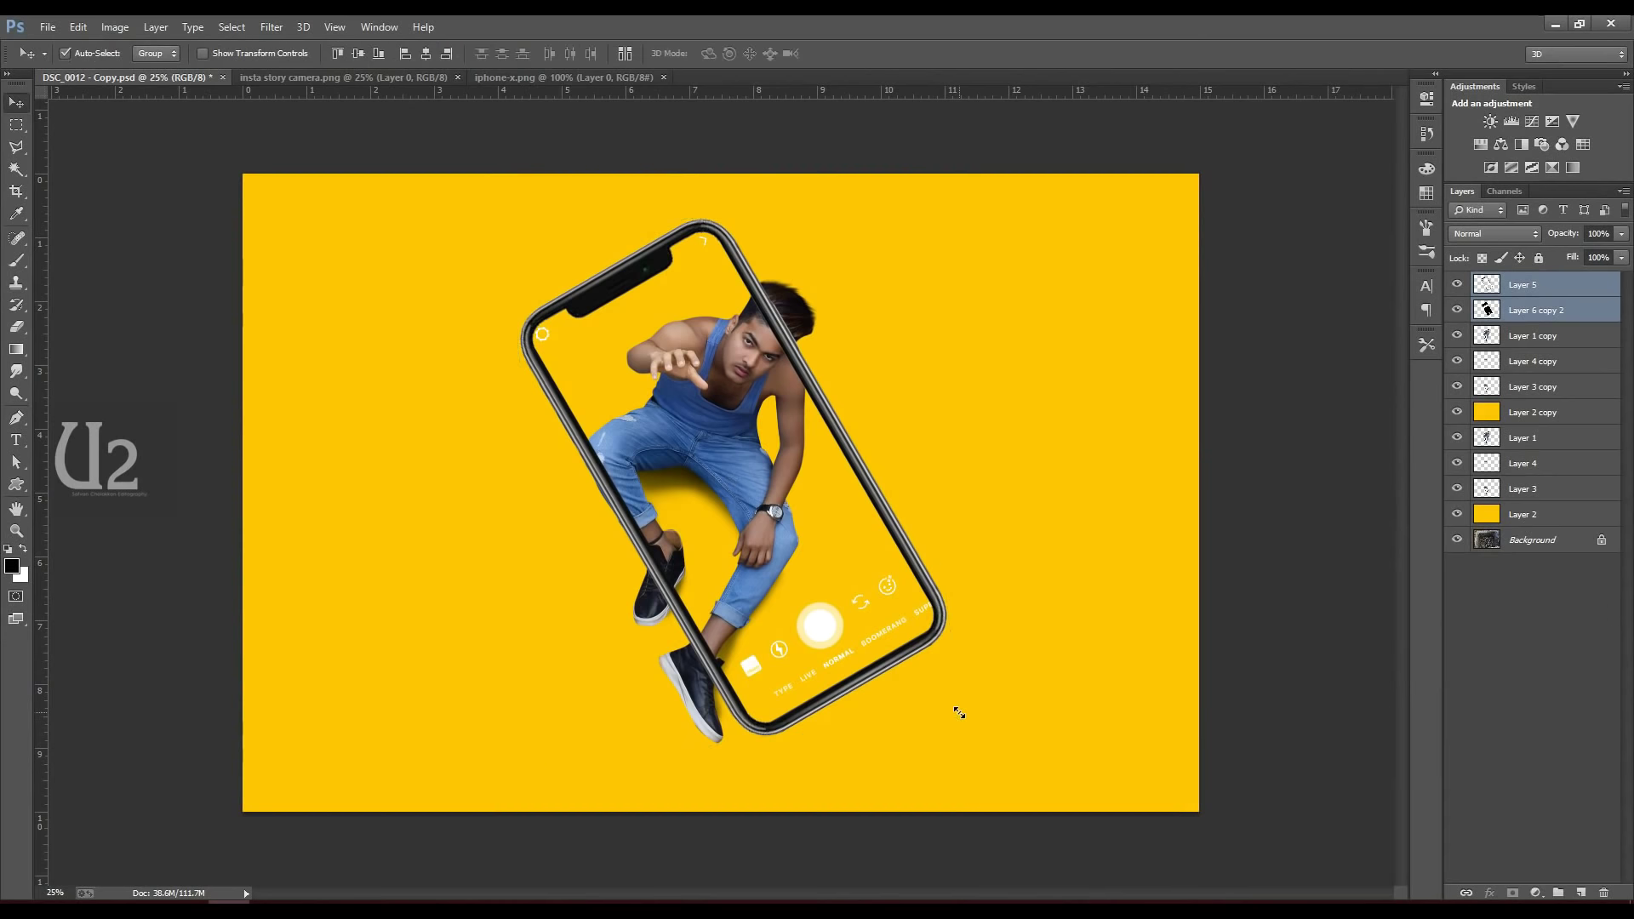
- On the duplicated yellow fill layer, trace a polygonal lasso selection along the tilted phone's frame
click(1541, 414)
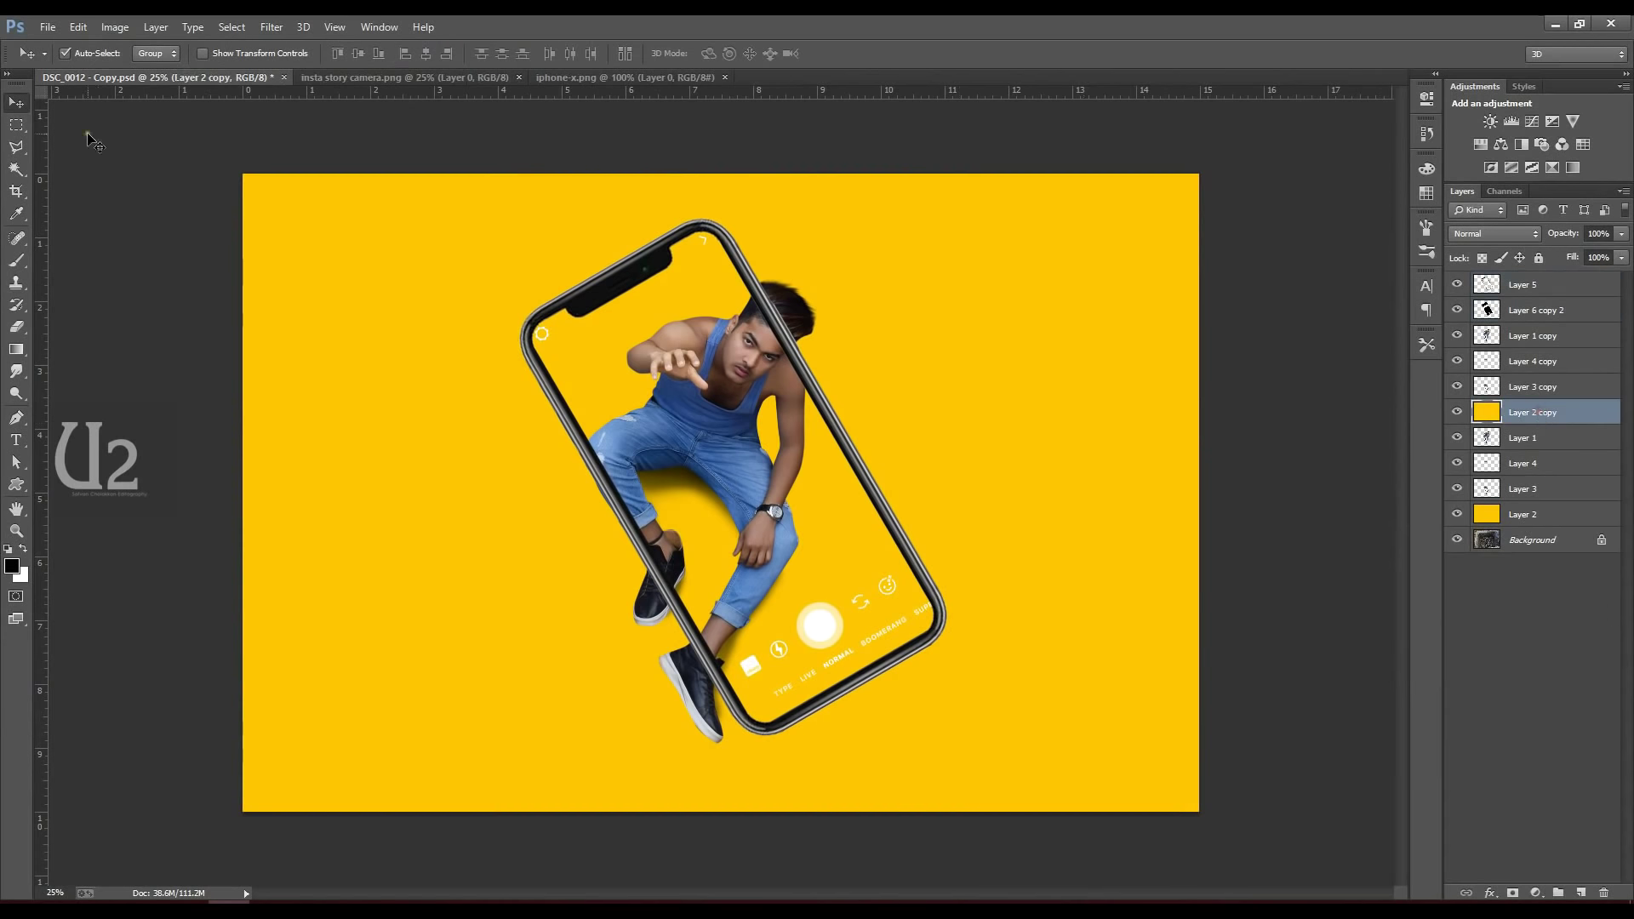
click(17, 146)
click(524, 342)
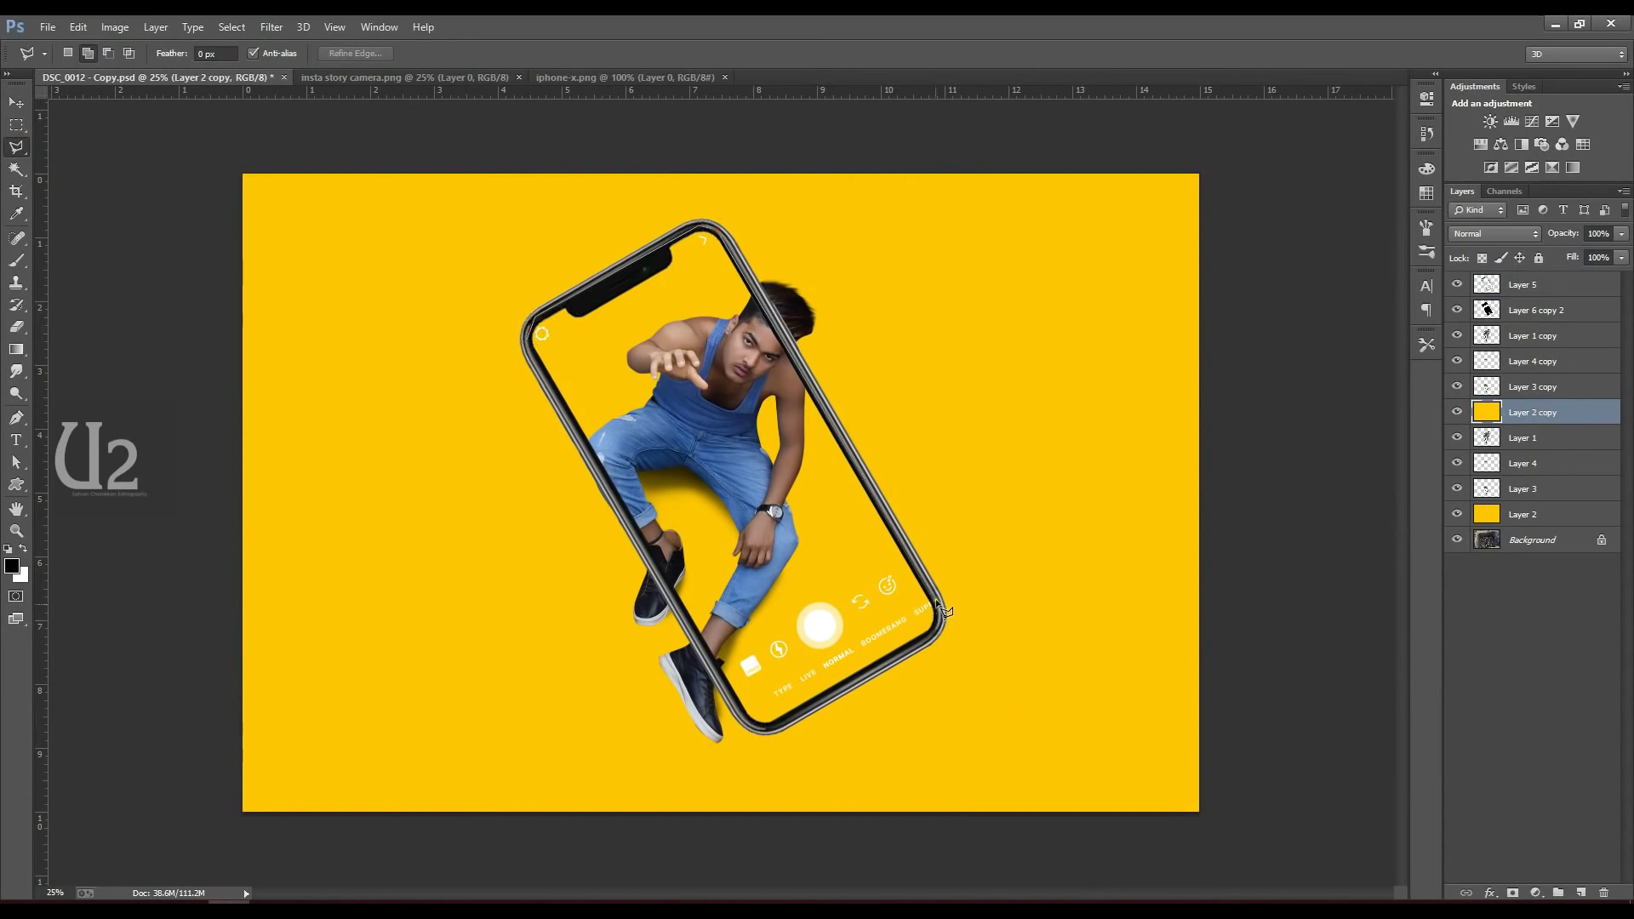
click(749, 725)
click(528, 351)
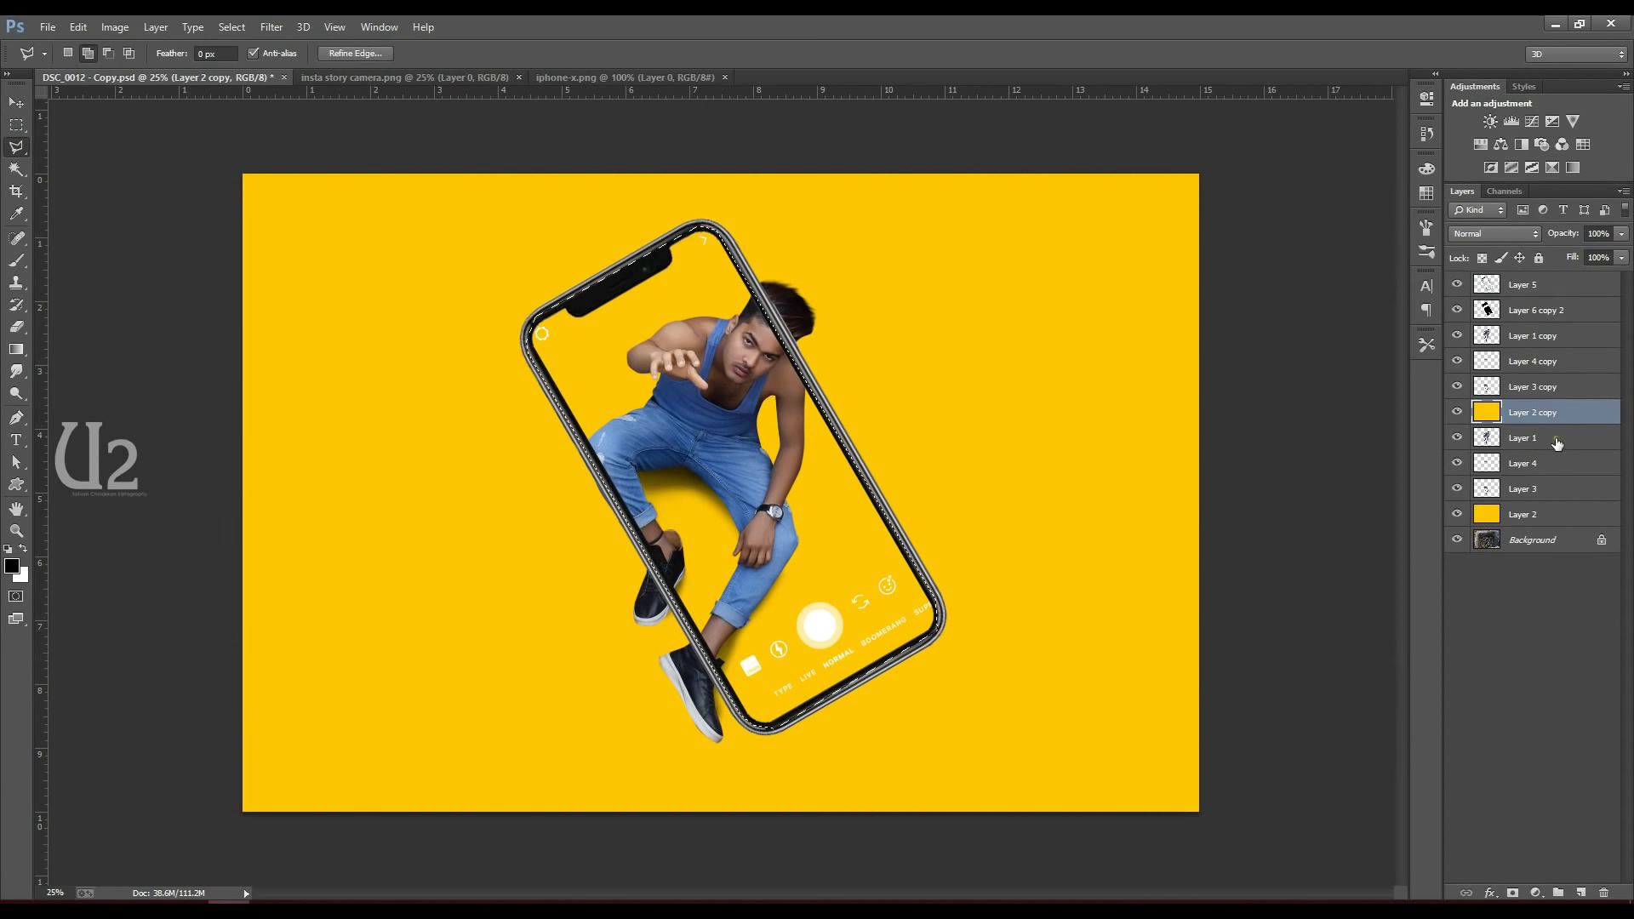
- Copy the selected yellow area and paste it as a new layer, and delete the full yellow fill copy
click(78, 27)
click(94, 142)
click(79, 26)
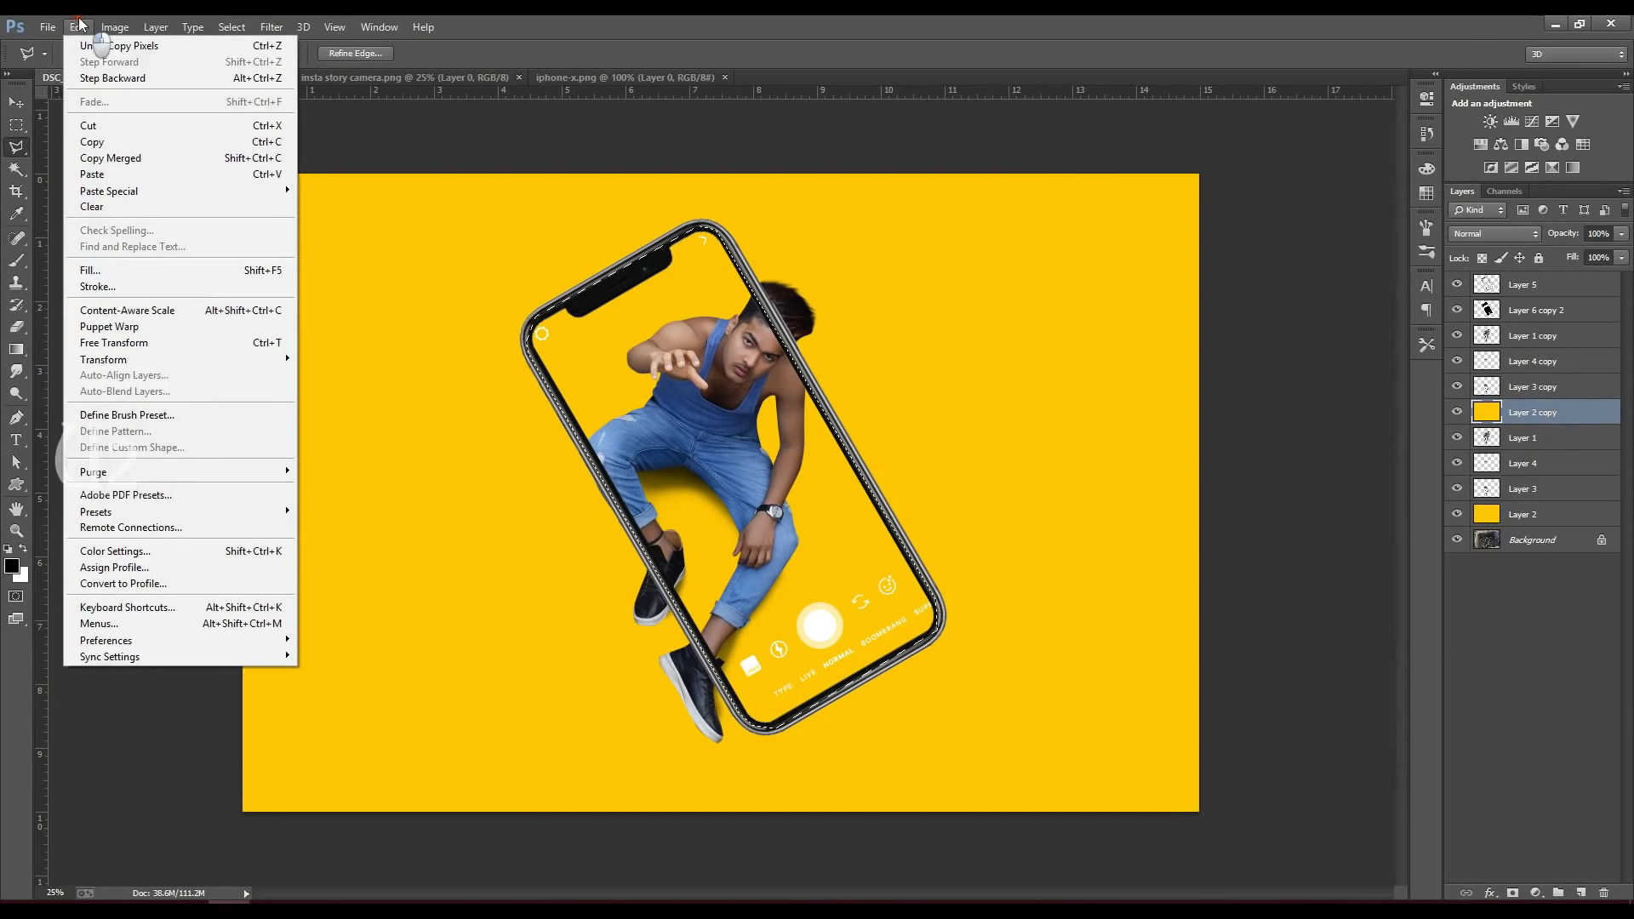
click(93, 173)
click(16, 103)
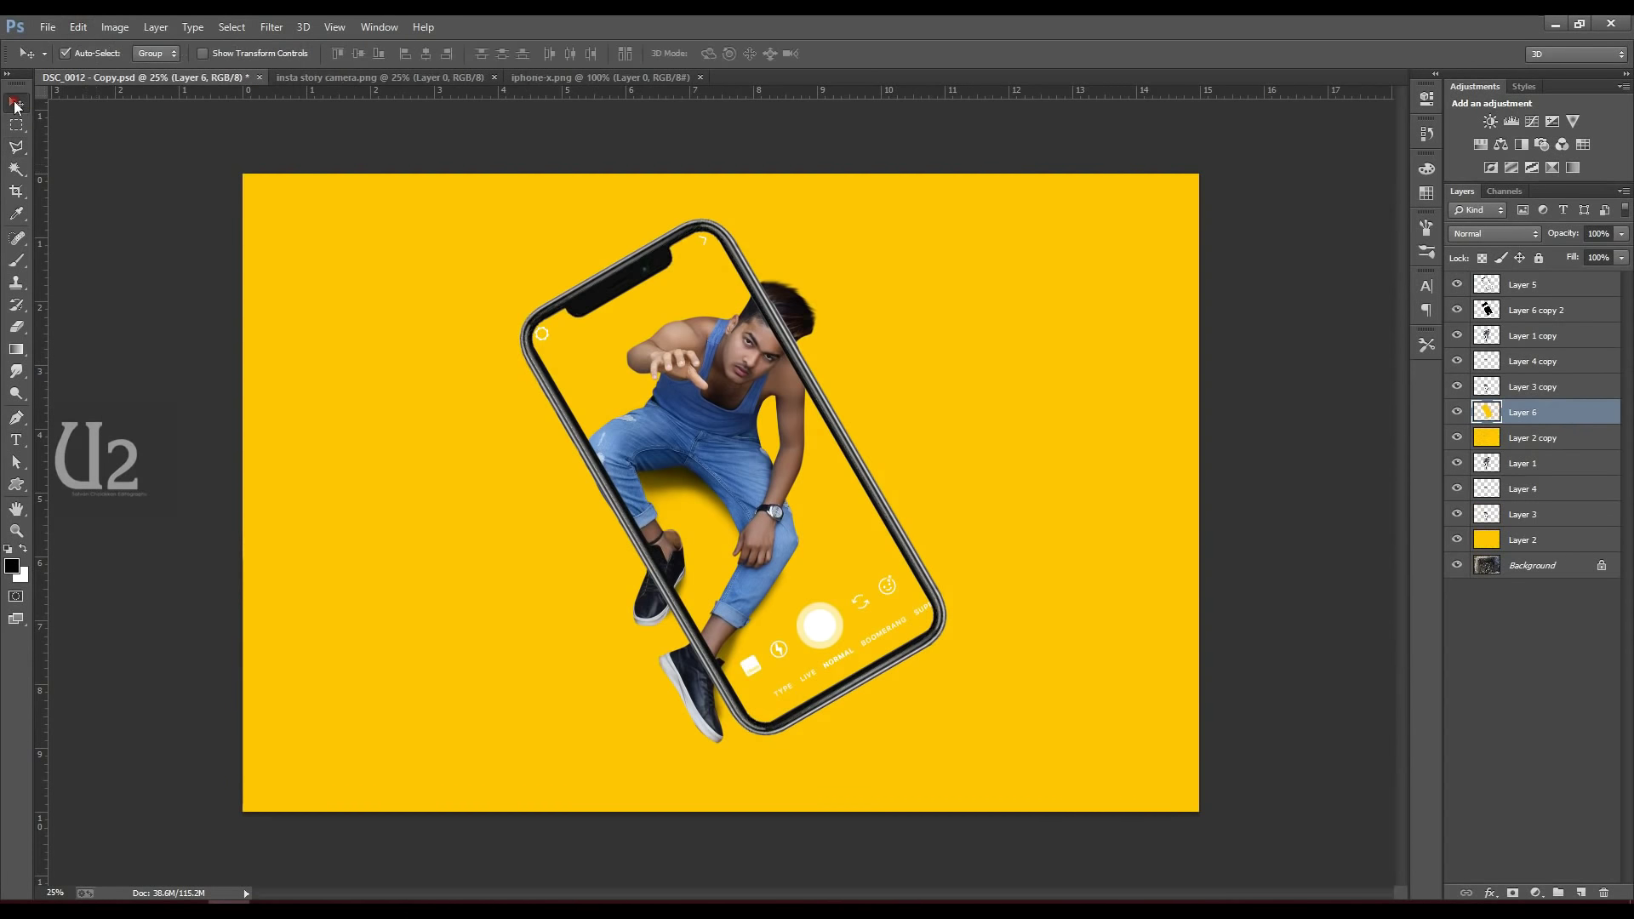
click(1599, 437)
drag(1611, 441, 1604, 891)
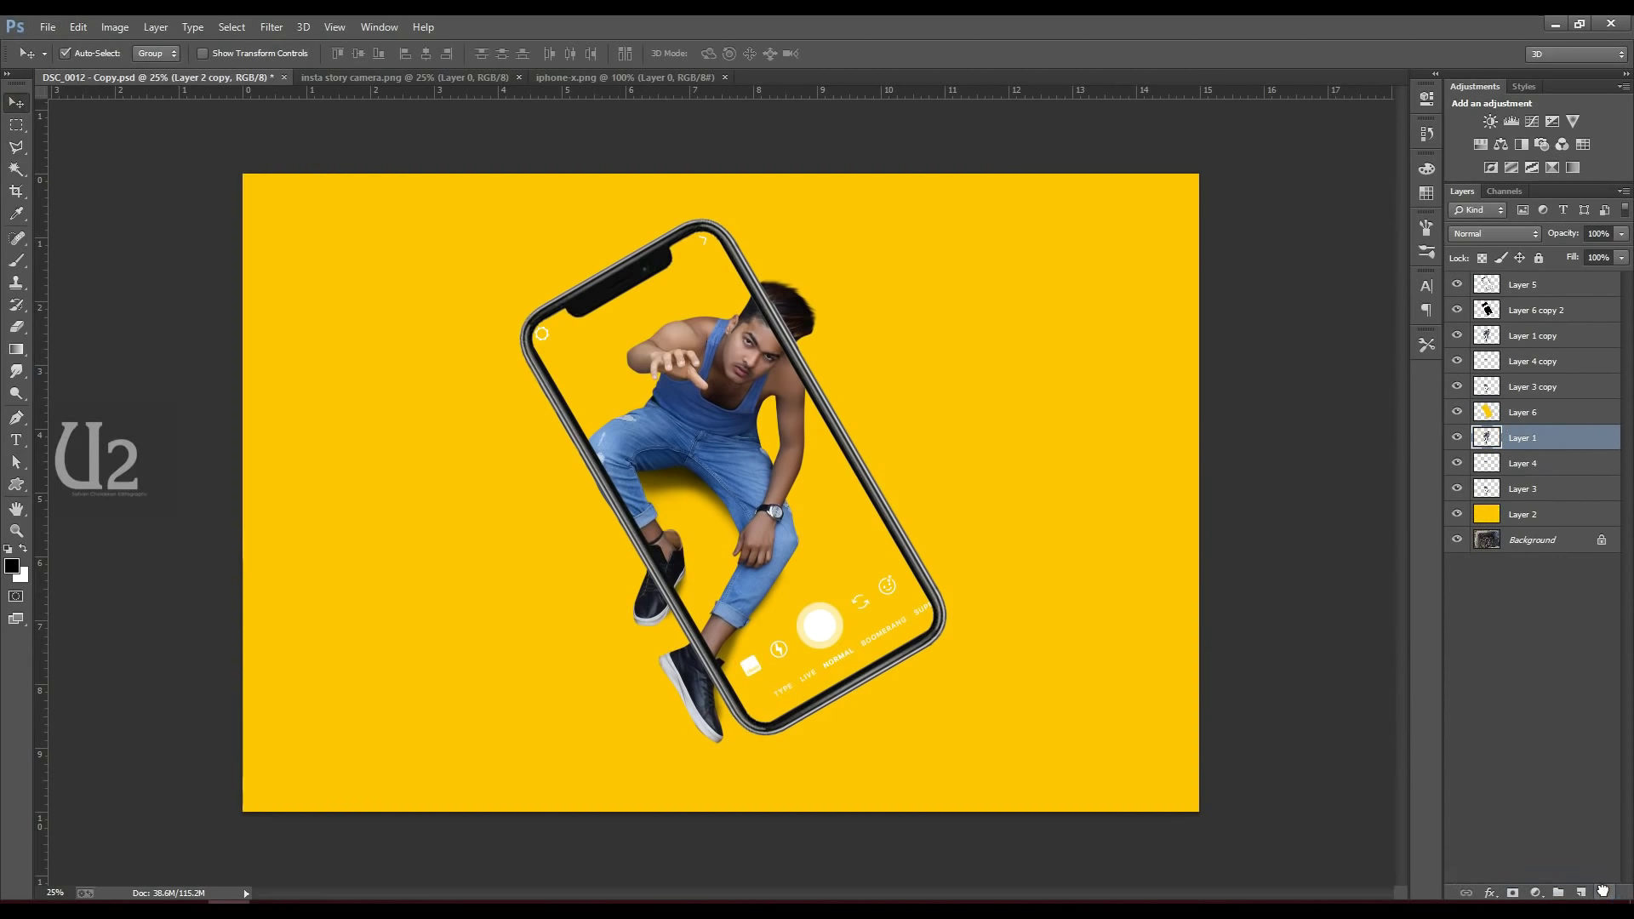
- Clip the duplicated man and his two duplicated shadow layers to the phone-shaped yellow layer with clipping masks
click(1533, 389)
shift+click(1532, 338)
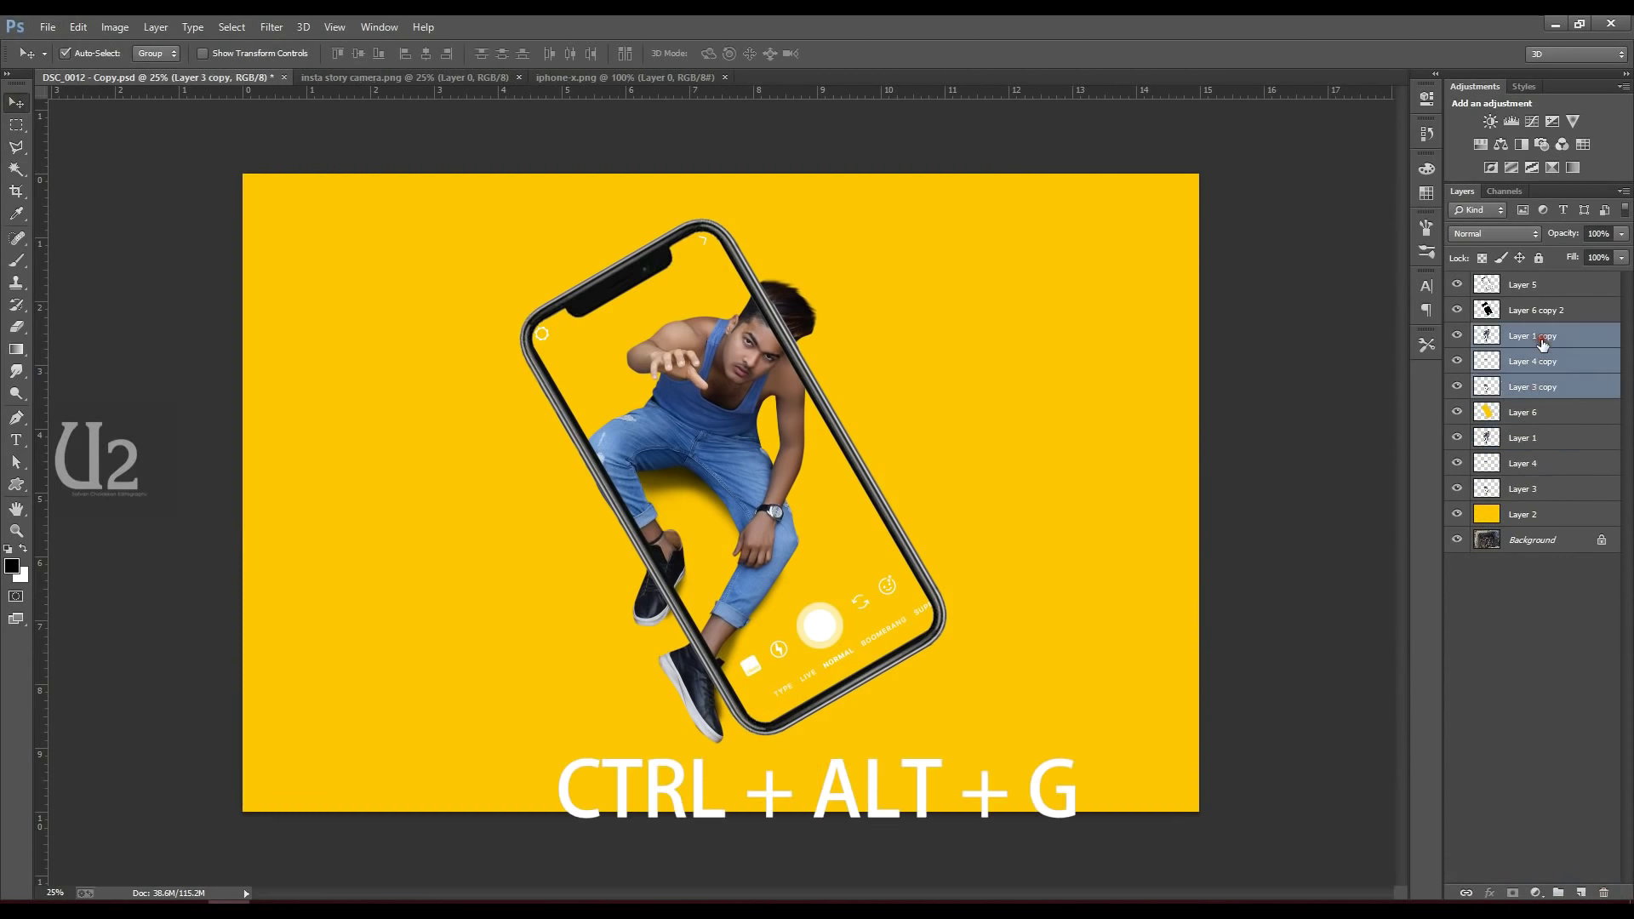
key(ctrl+alt+g)
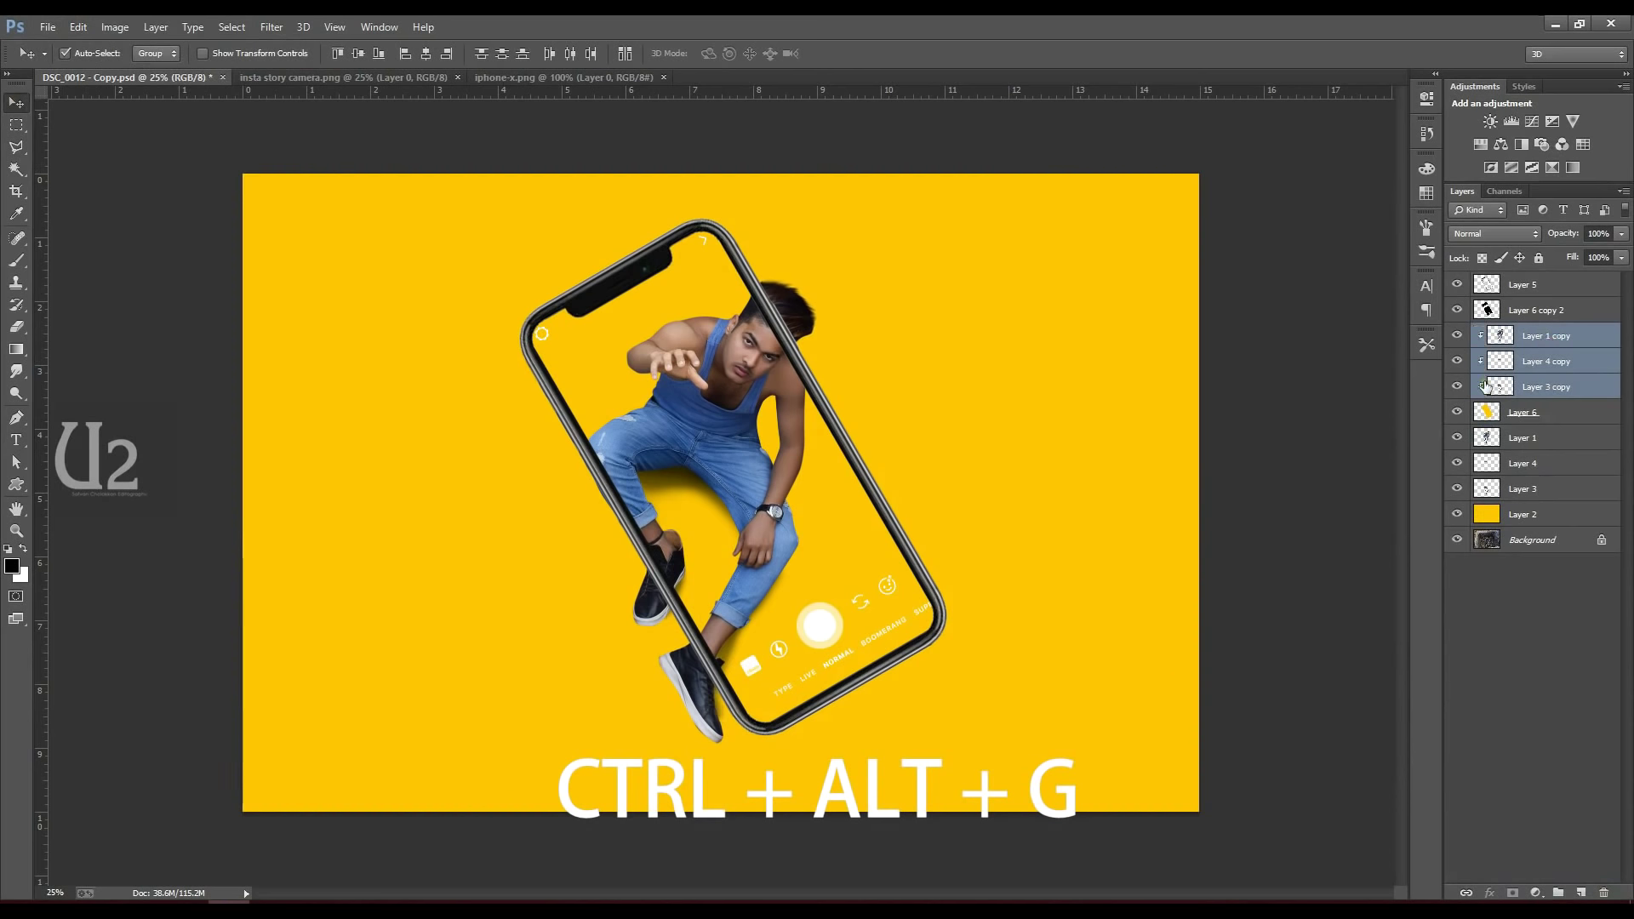
- Group the phone-shaped yellow layer and its three clipped layers, keeping the default group settings
click(1542, 410)
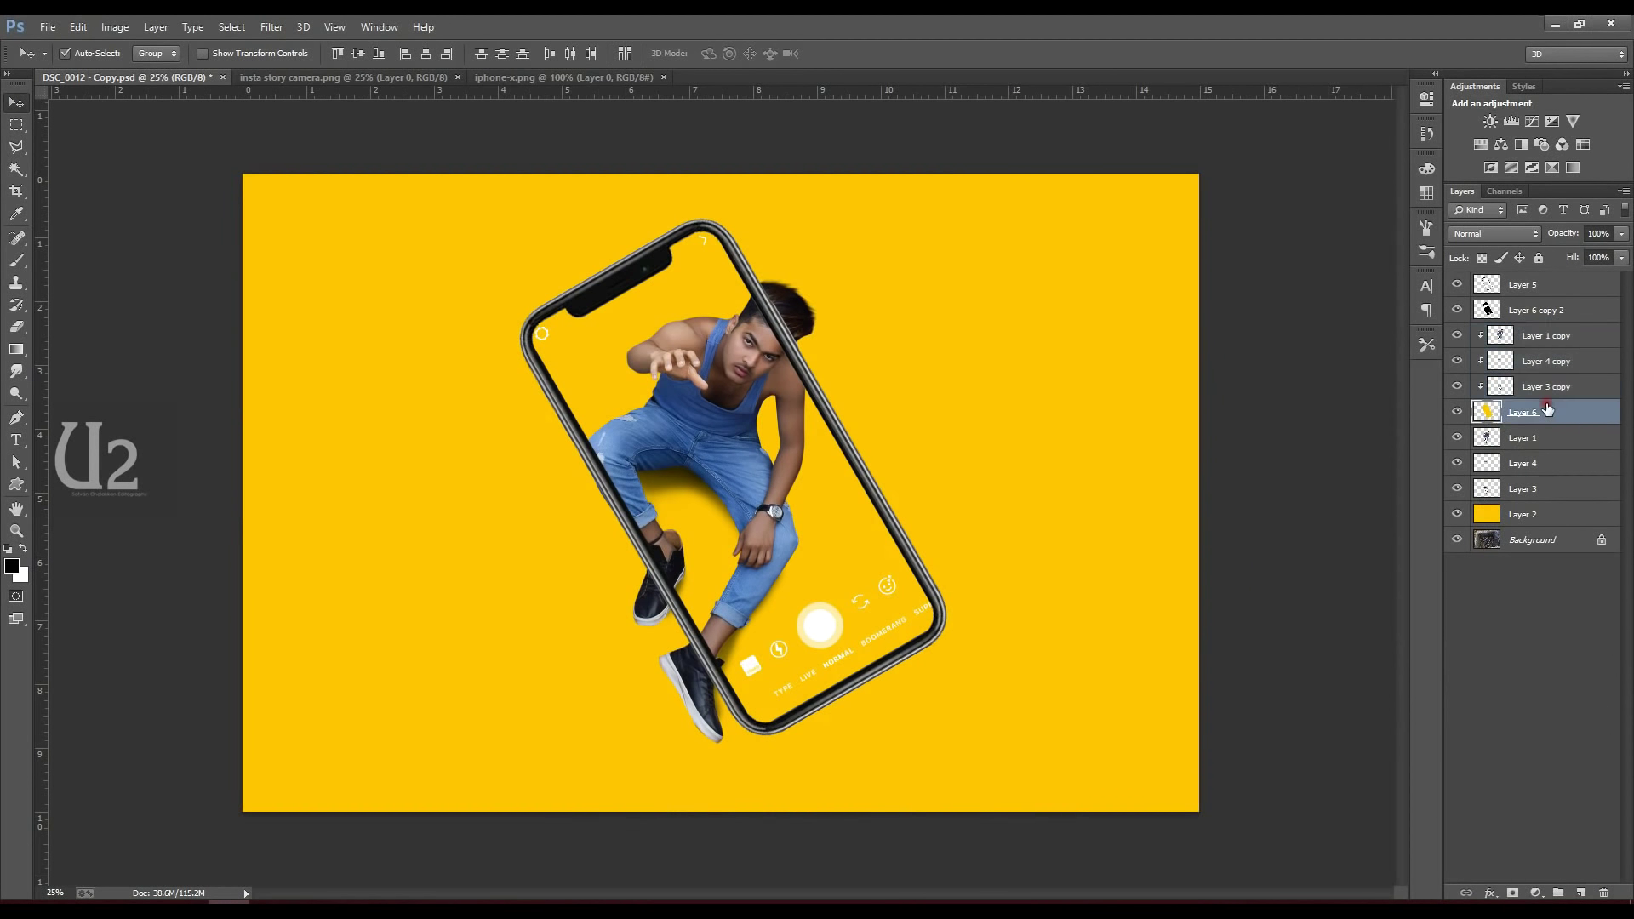
shift+click(1545, 338)
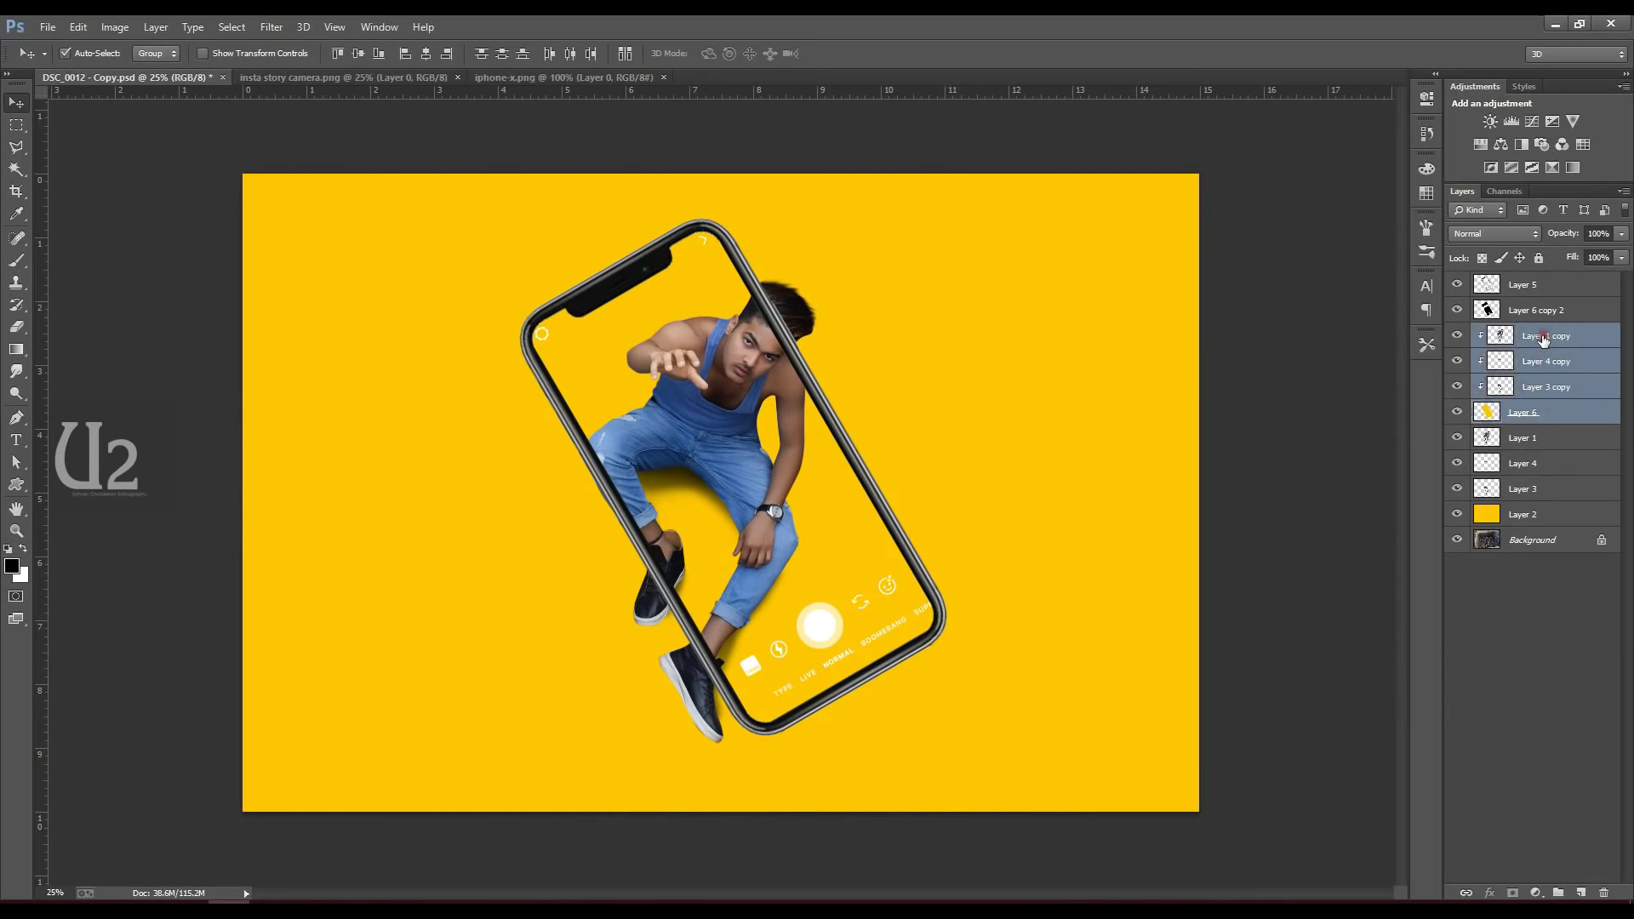
right_click(1545, 341)
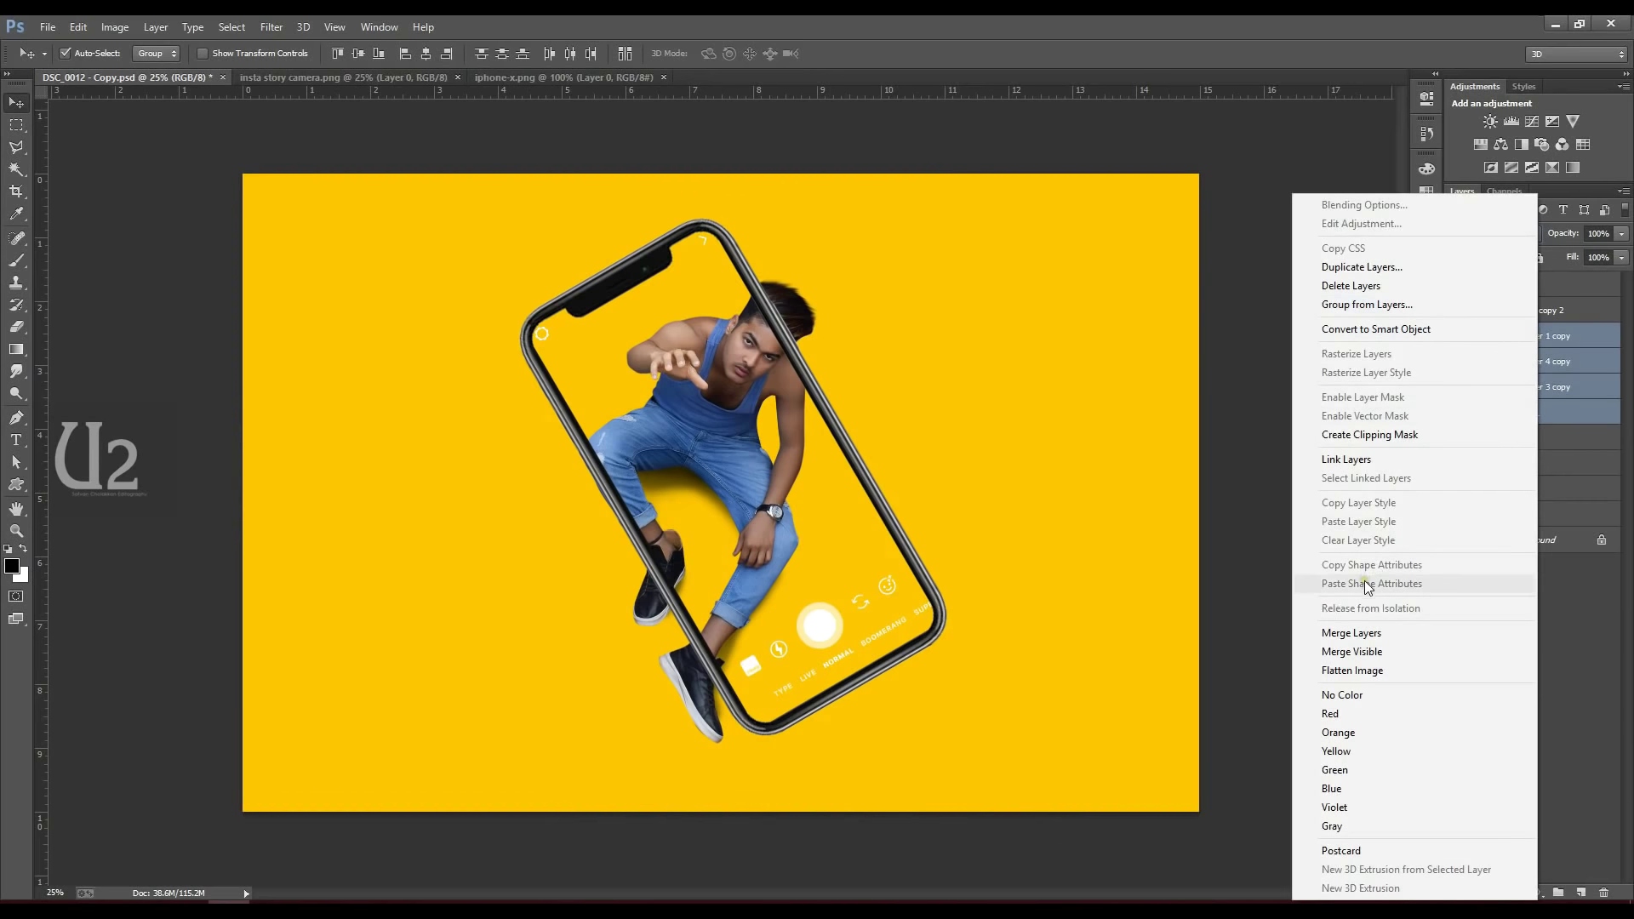
click(1400, 307)
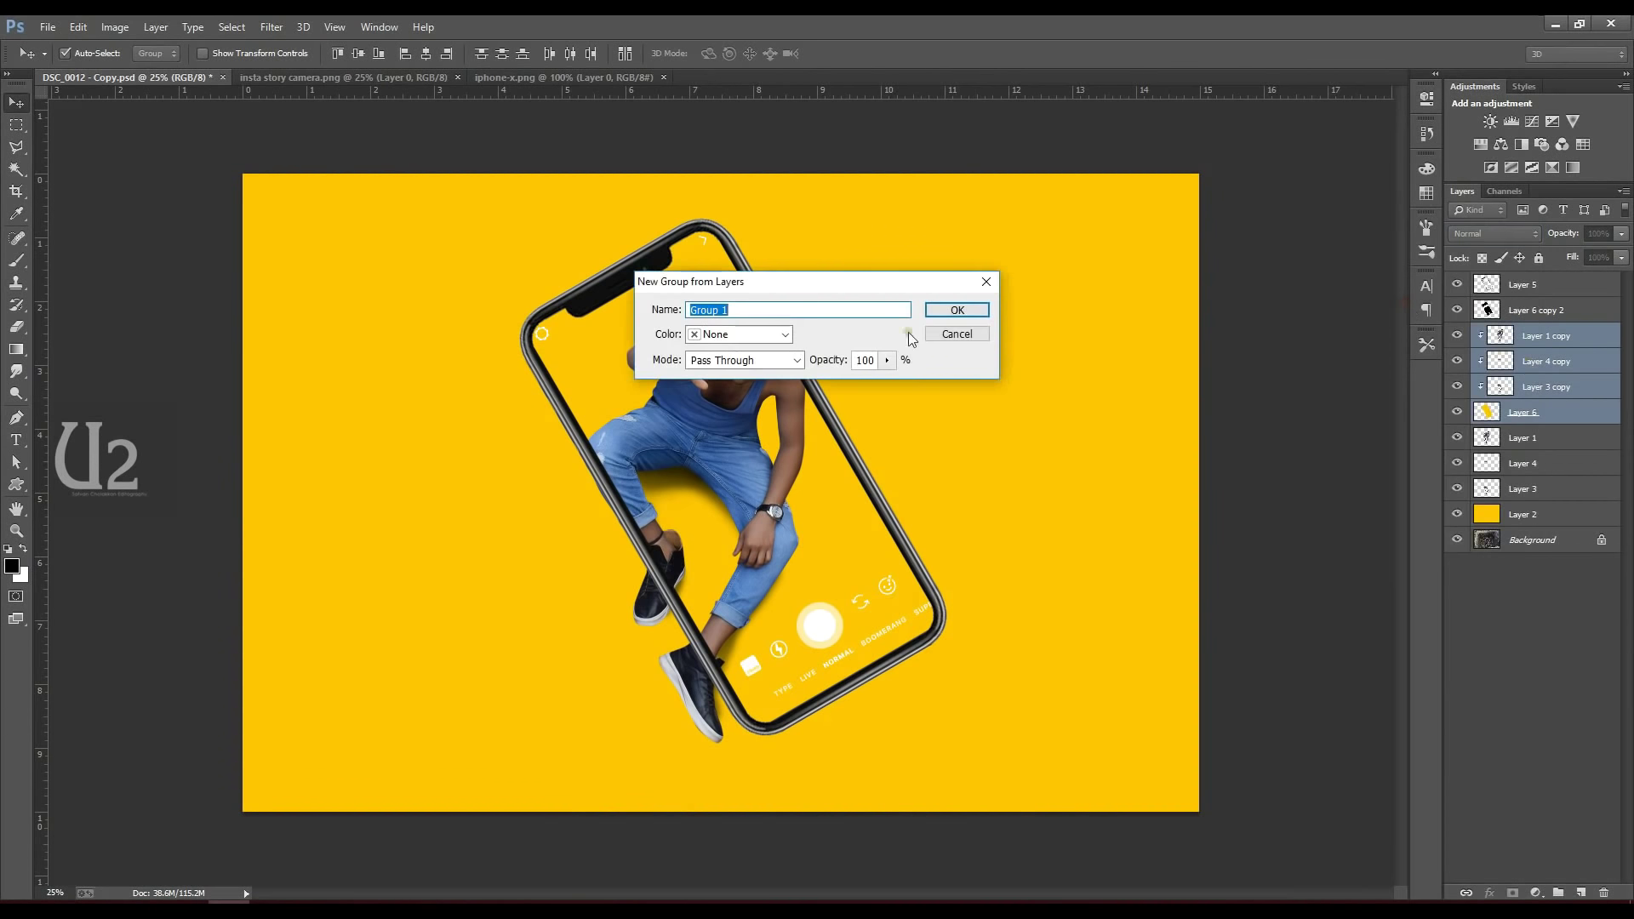
click(956, 310)
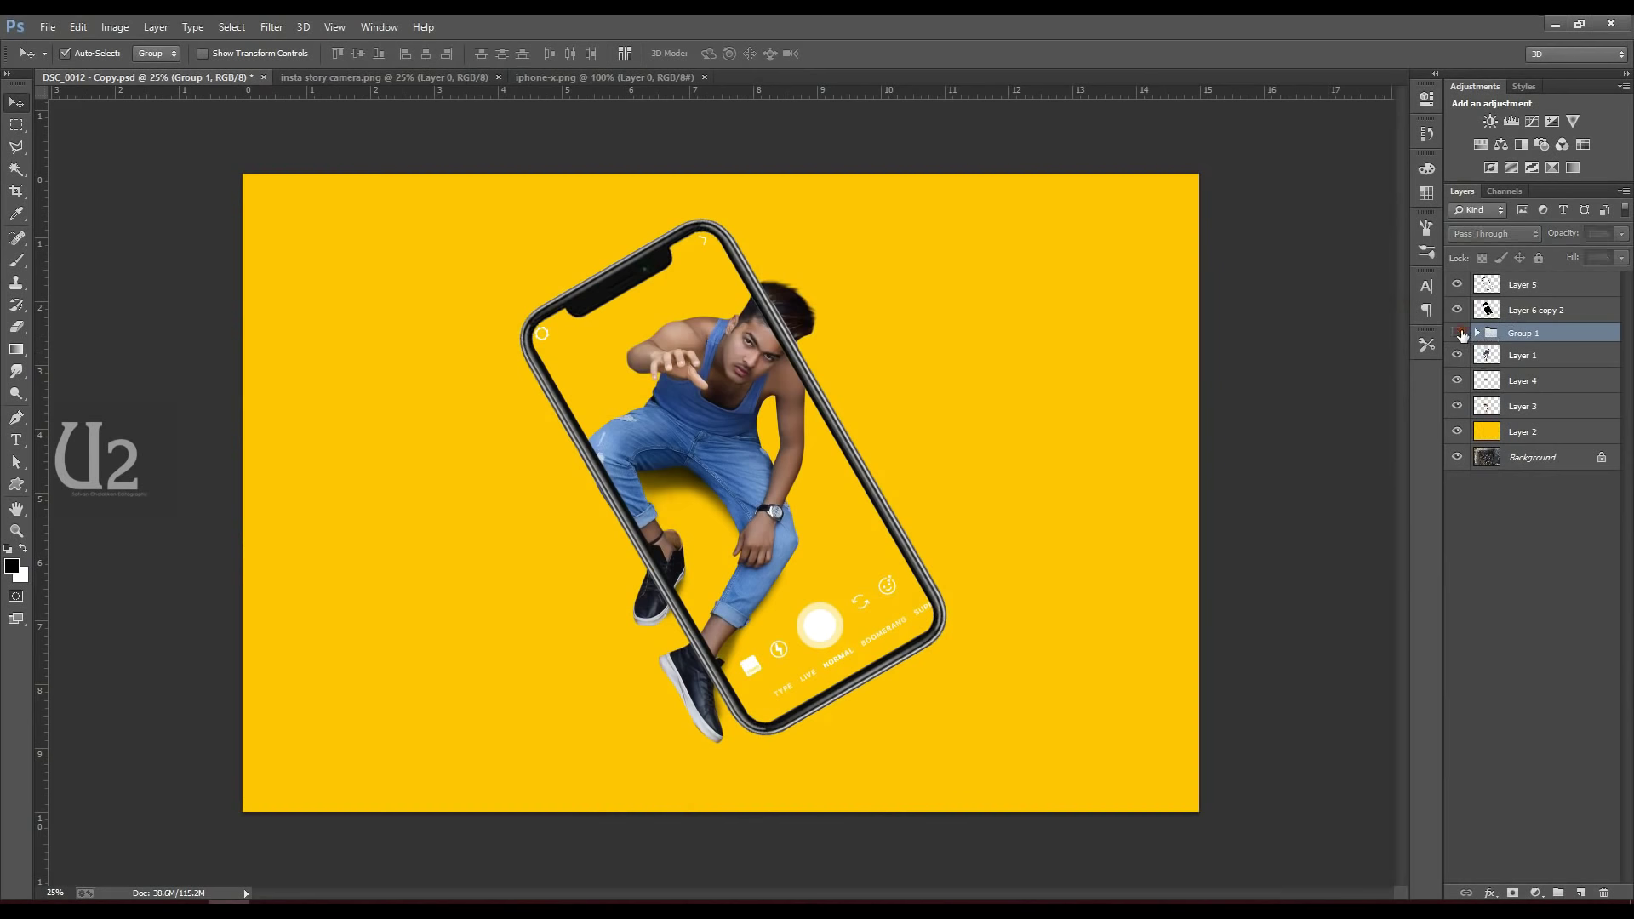
click(1457, 432)
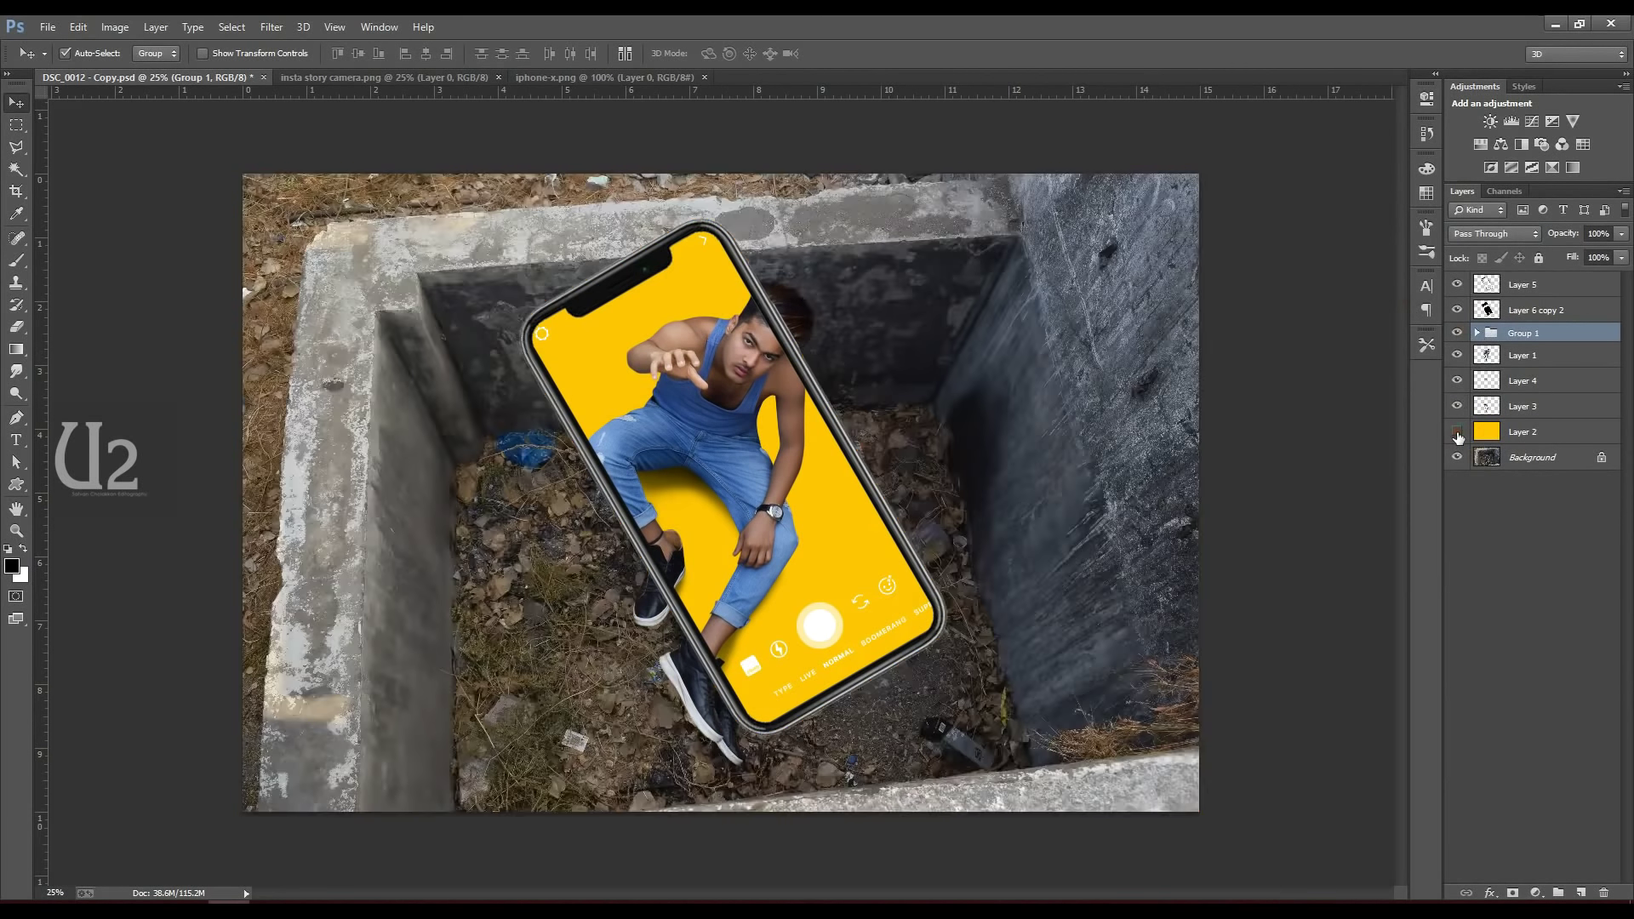
click(1457, 432)
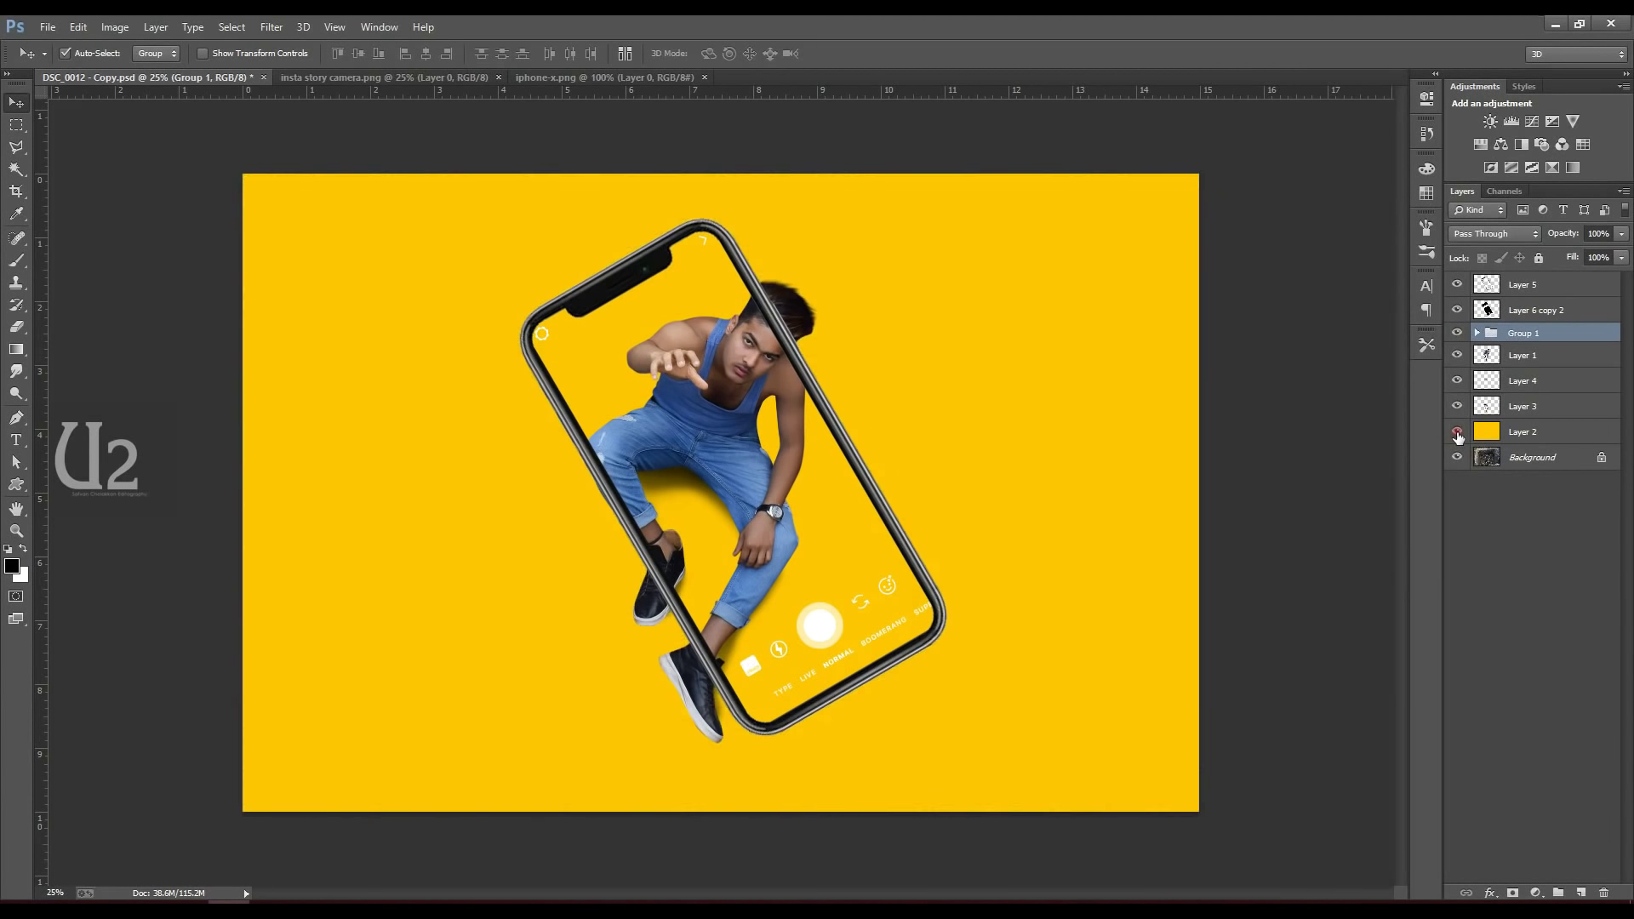
- Scale the original man layer and his two original shadow layers together to about 116%
click(1544, 430)
click(1543, 407)
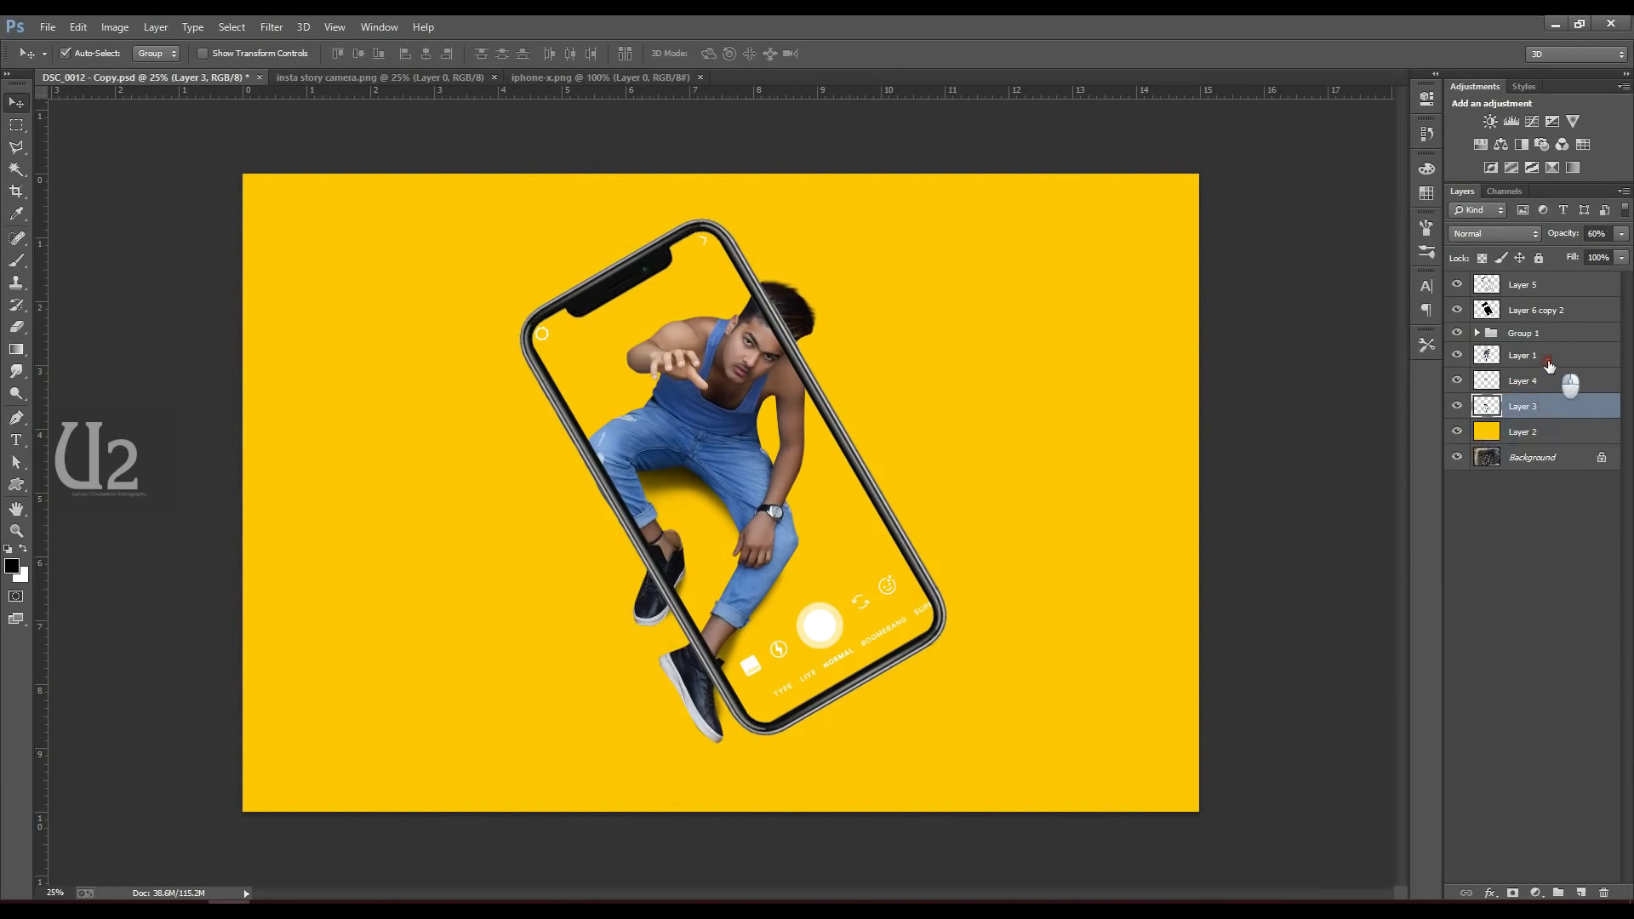
shift+click(1549, 364)
key(ctrl+t)
drag(825, 742, 847, 780)
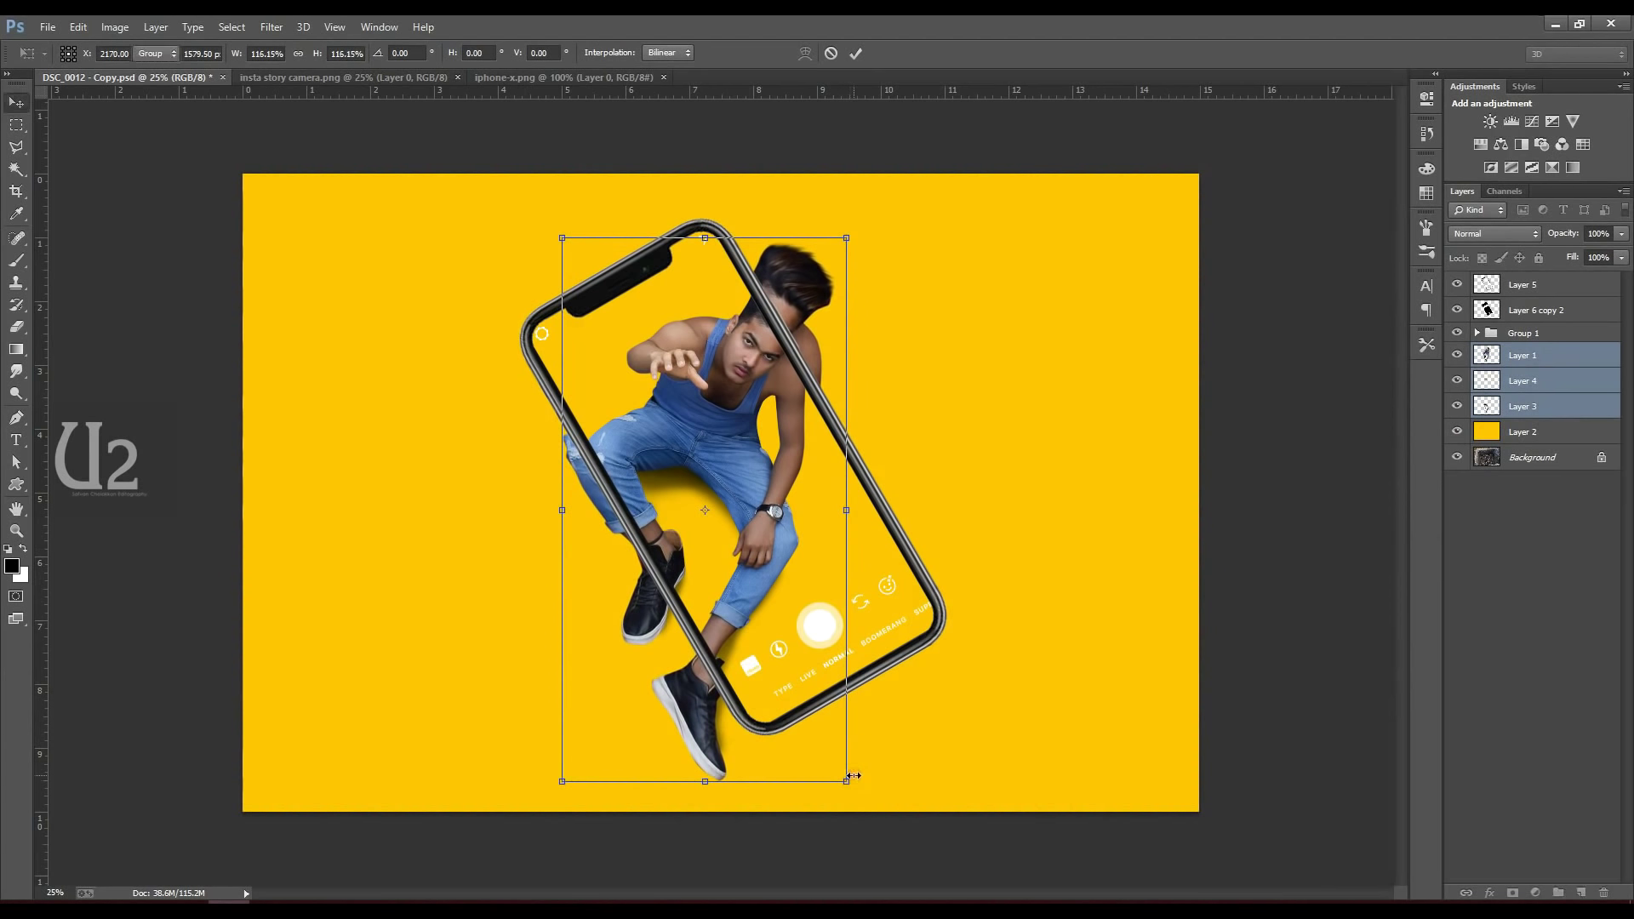
key(Return)
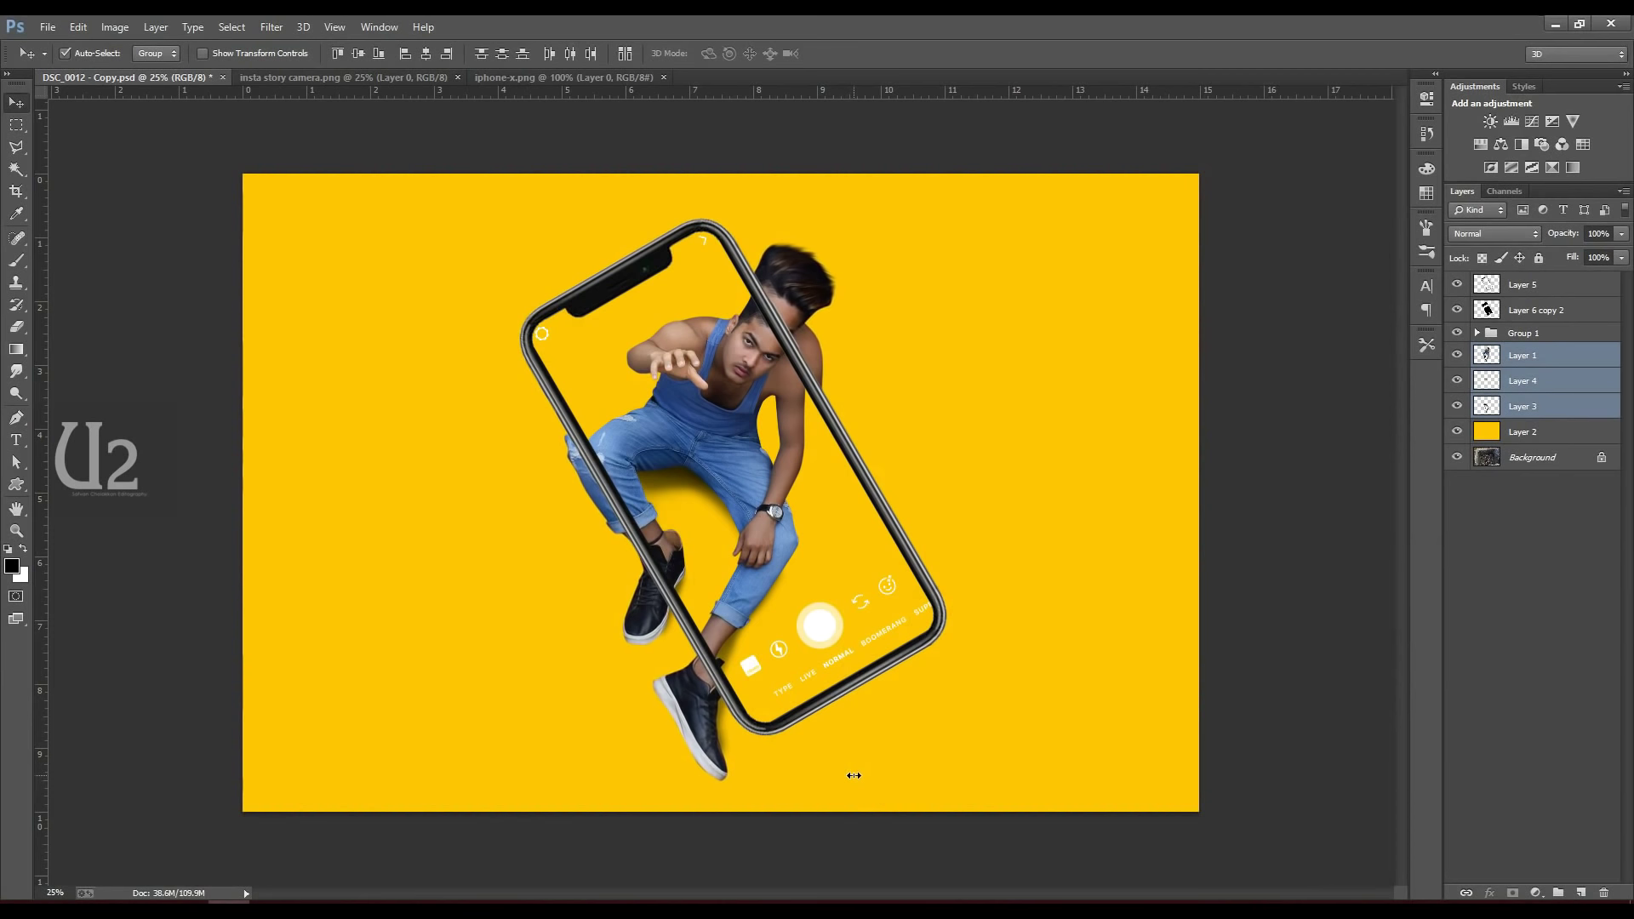
- Duplicate the enlarged man, his two shadows and the yellow fill layer, and merge the duplicates into one layer
click(1556, 436)
shift+click(1565, 358)
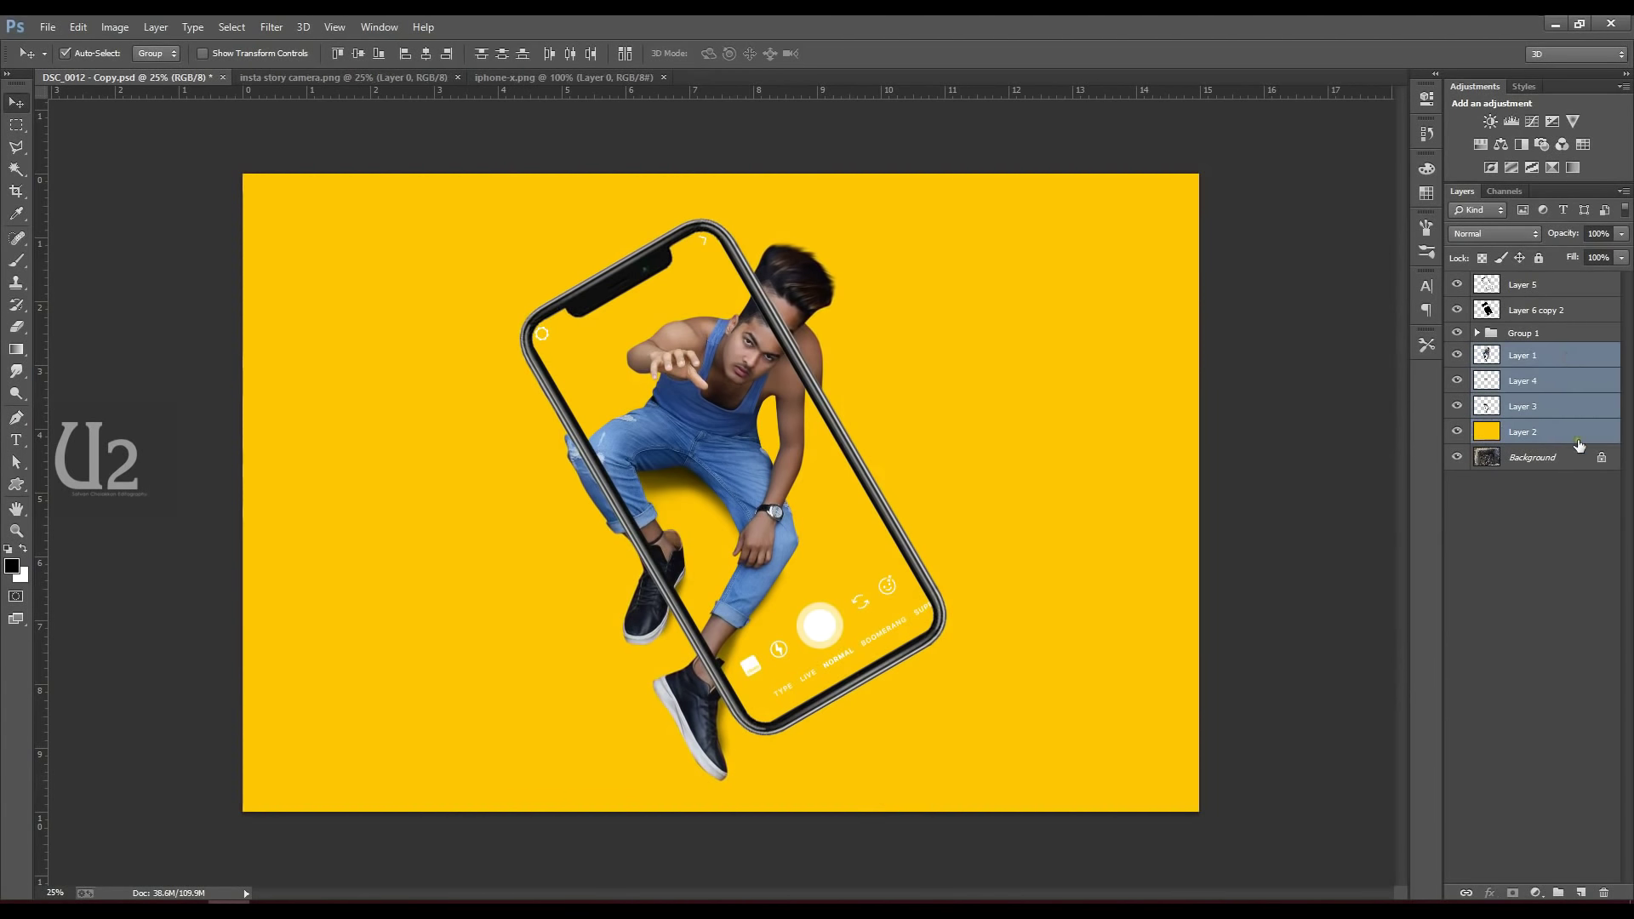
drag(1578, 430, 1580, 889)
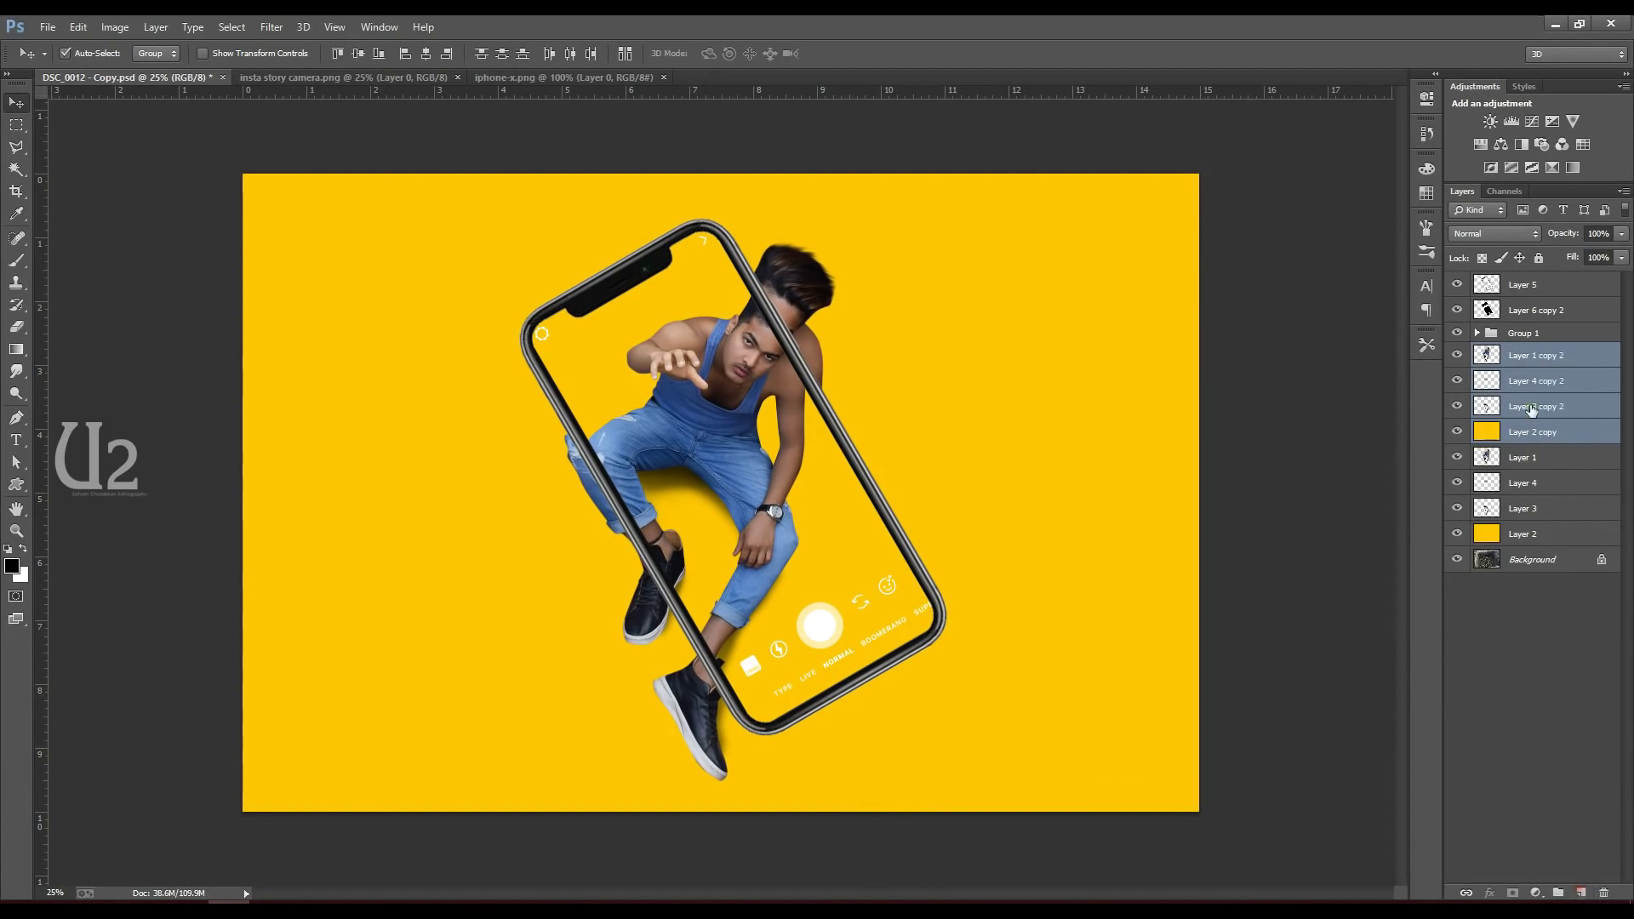
right_click(1530, 359)
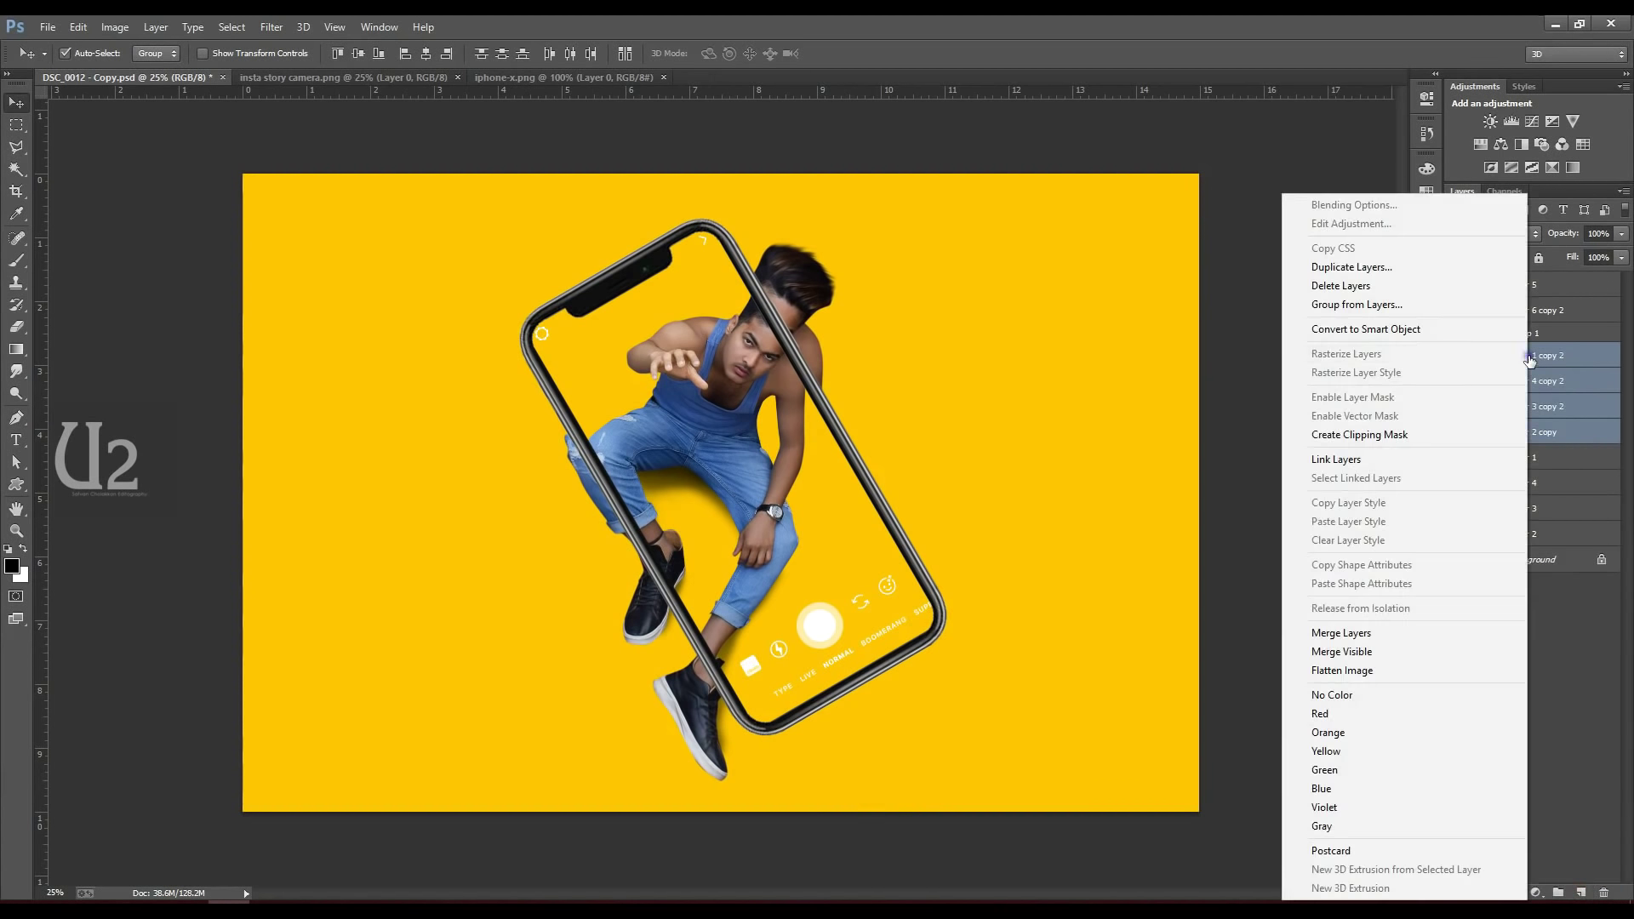
click(1342, 634)
- Apply a Gaussian Blur with a 15.0-pixel radius to the merged man-and-background layer
click(271, 28)
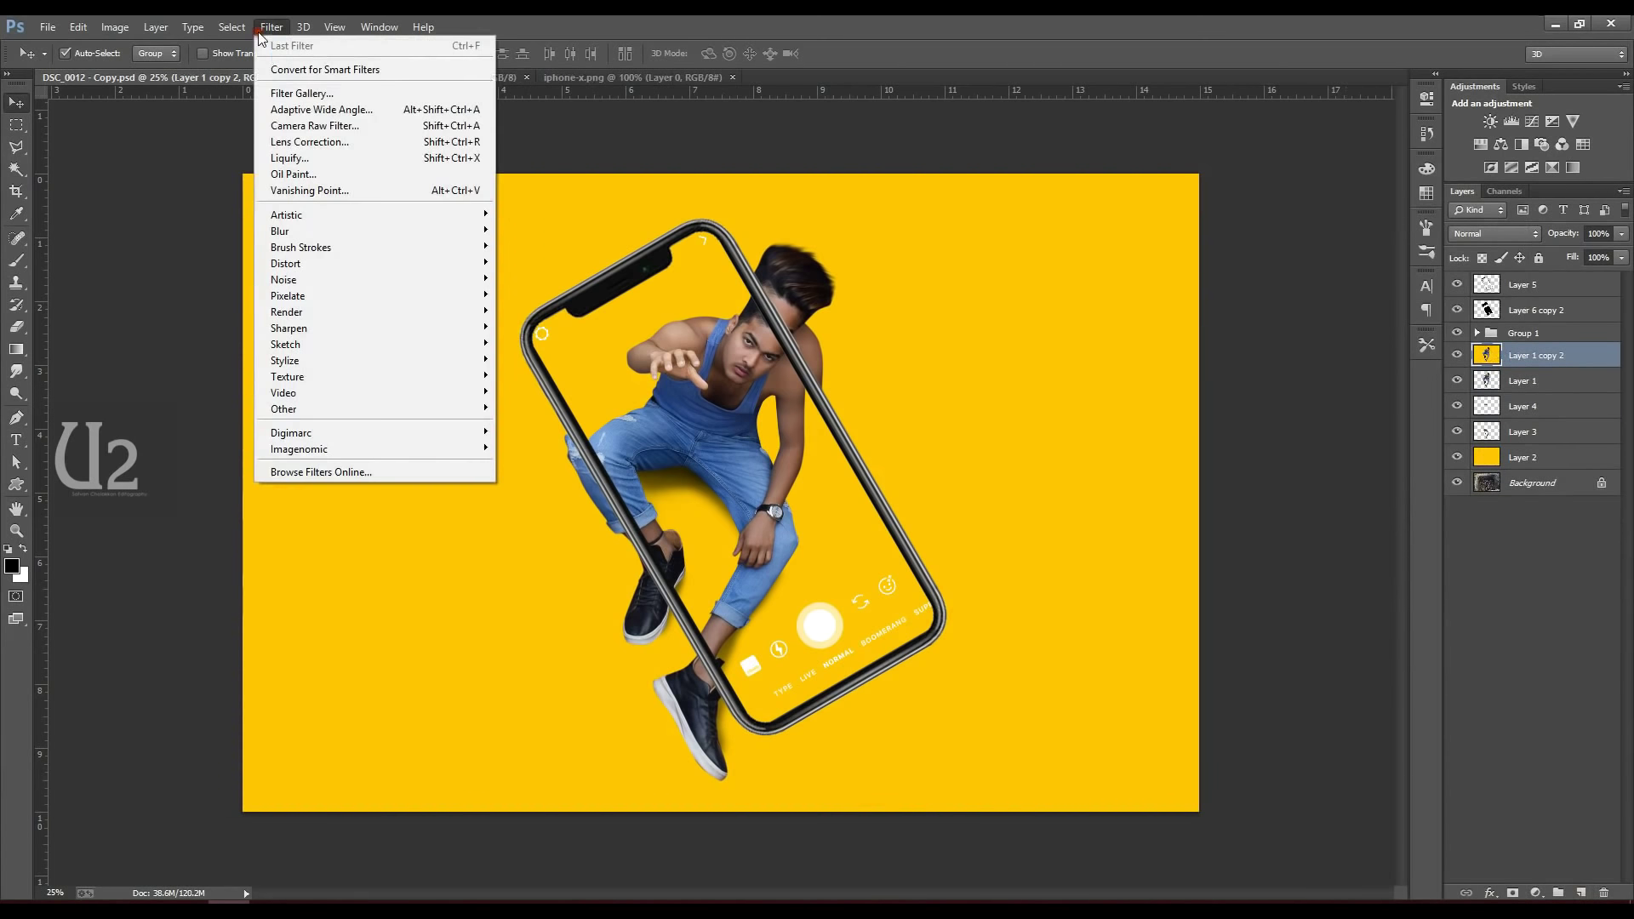
mouse_move(325, 223)
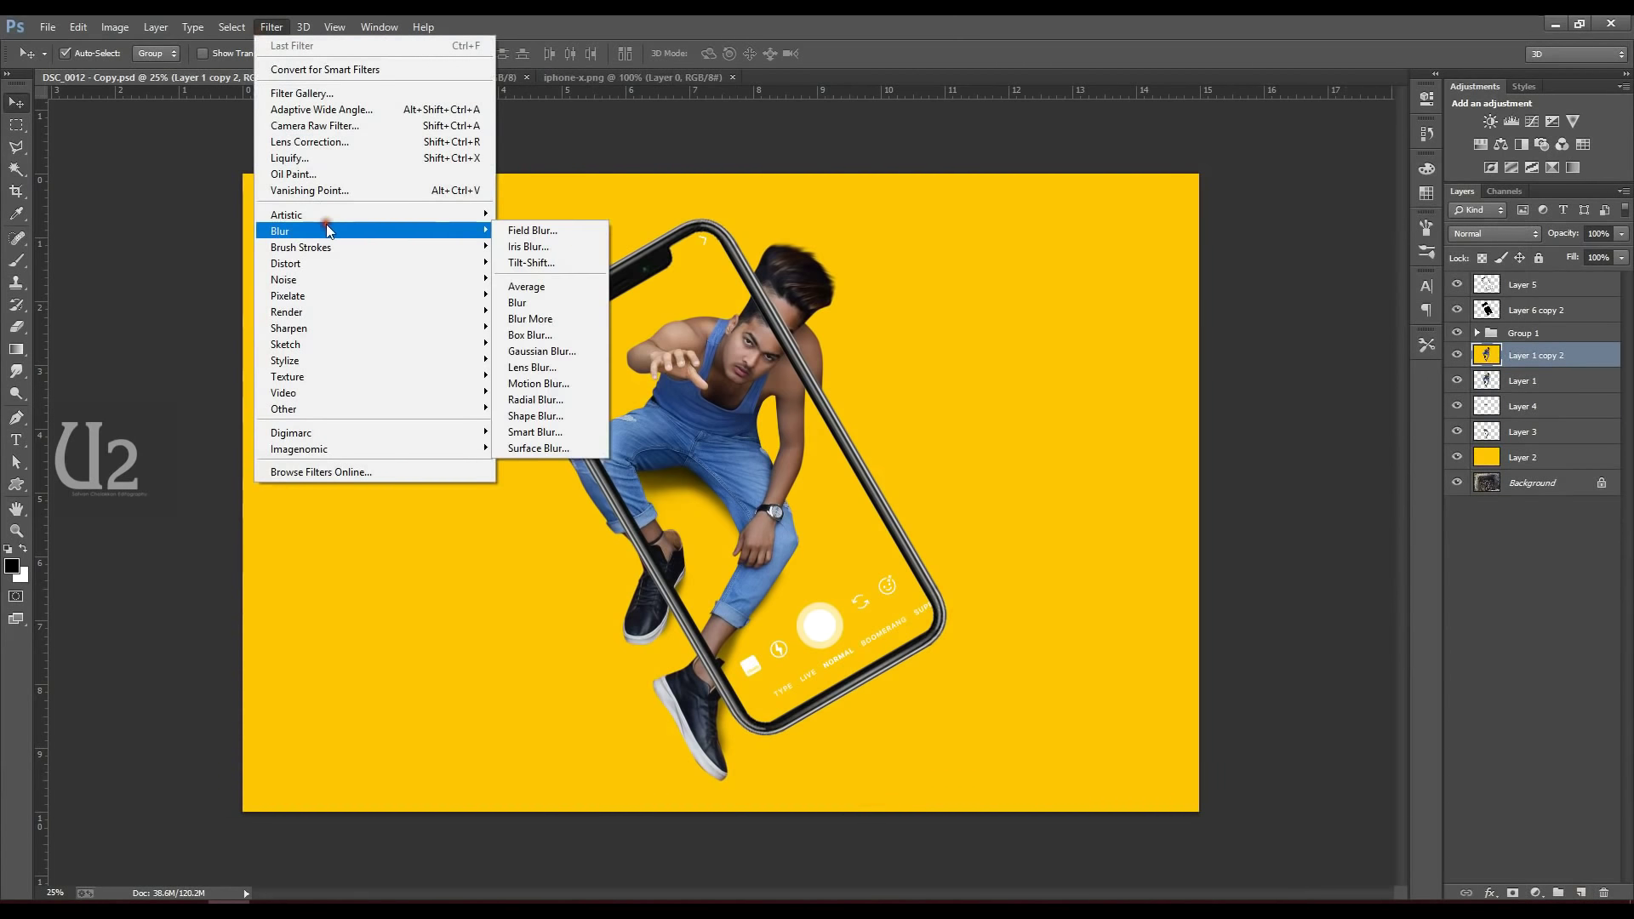
click(538, 349)
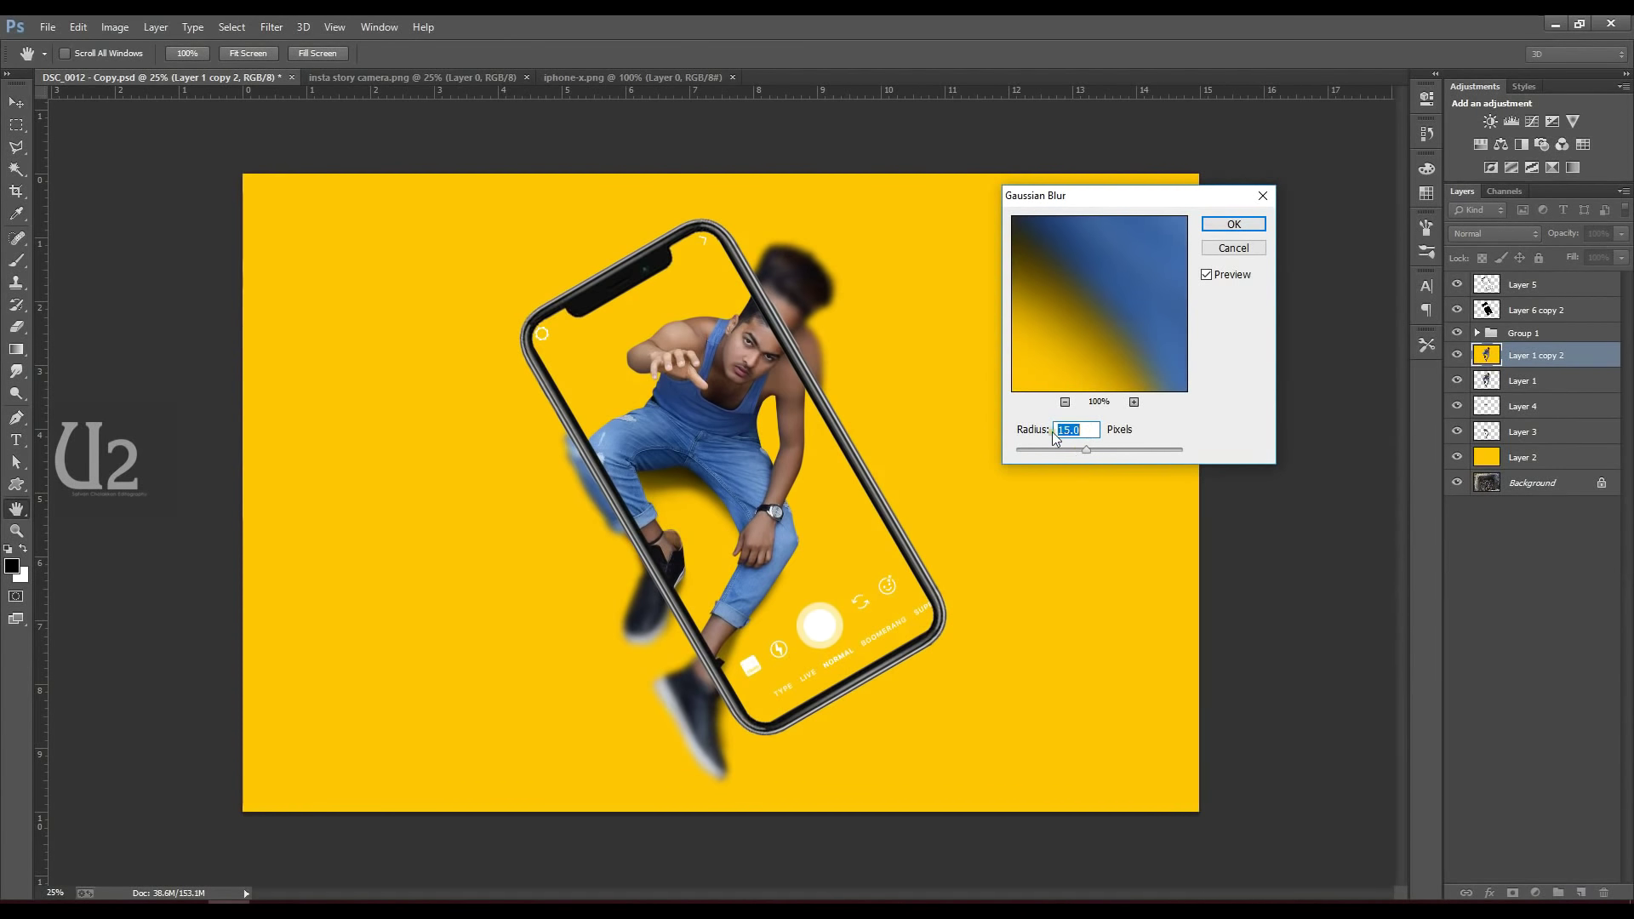
click(1233, 224)
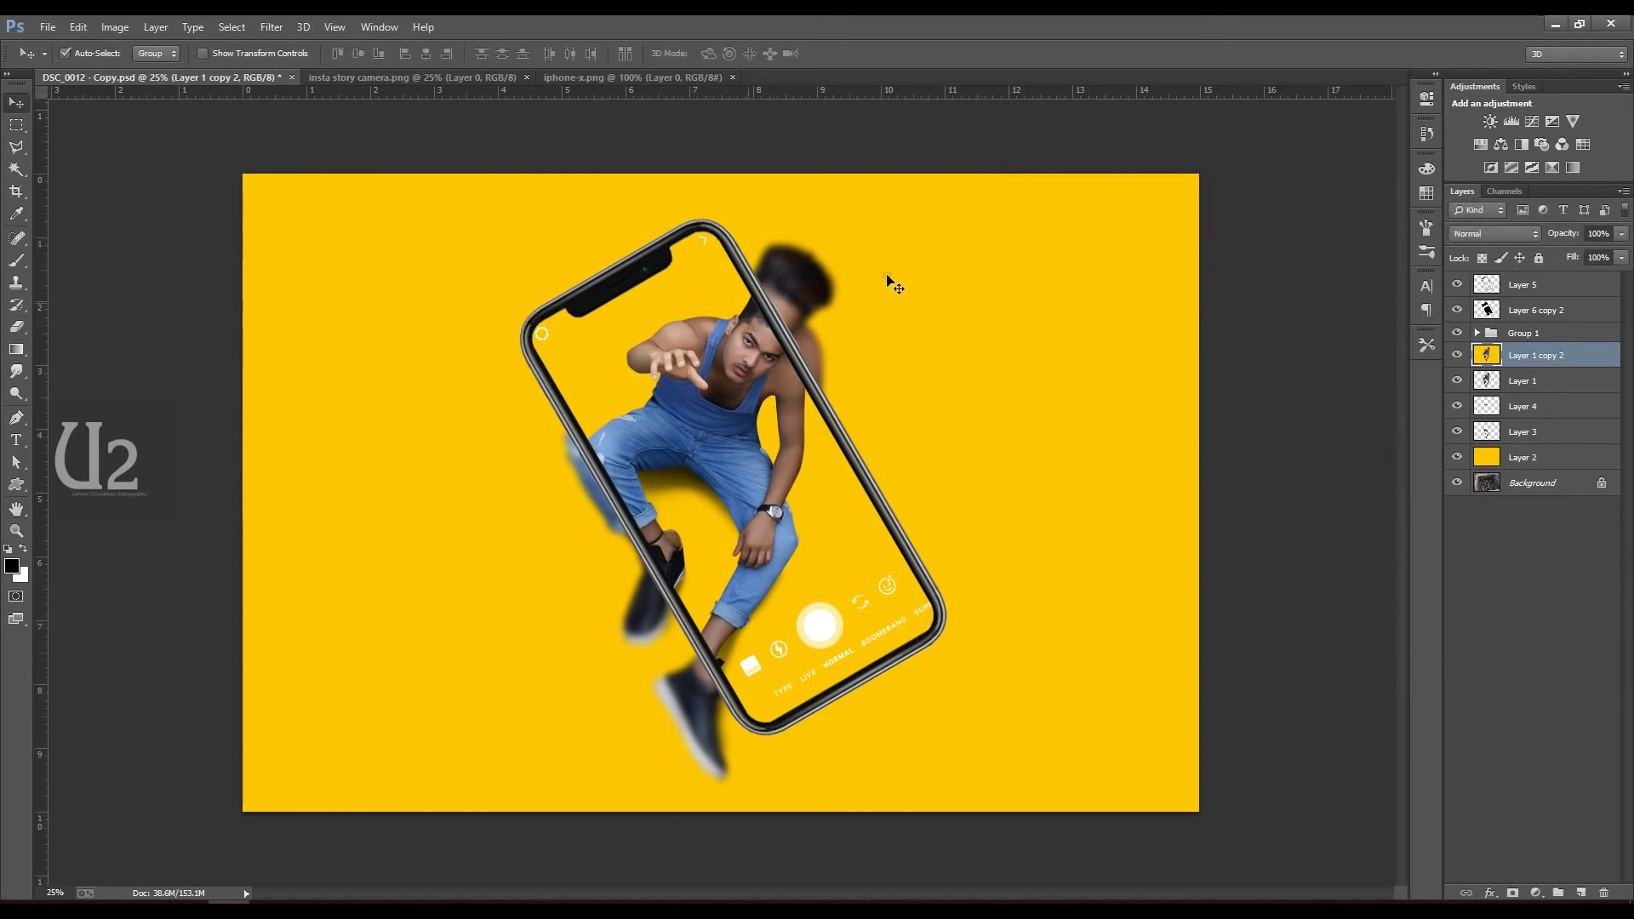
- Crop strips off both sides of the canvas so it is about 12.8 in wide
click(16, 191)
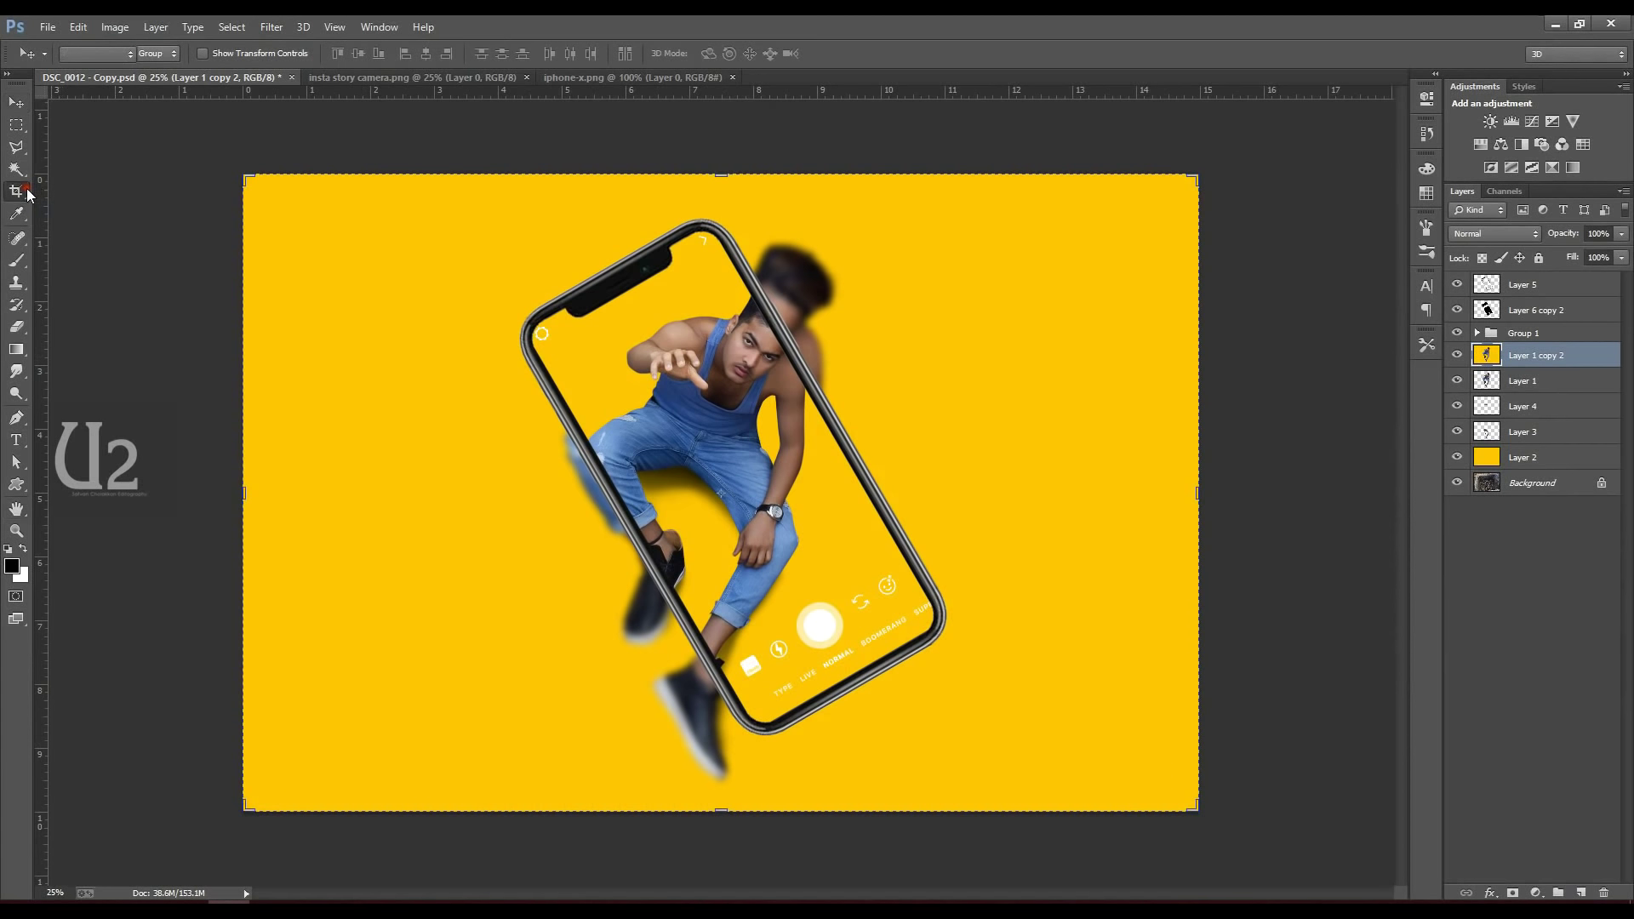
drag(243, 492, 288, 492)
drag(1166, 491, 1134, 488)
key(Return)
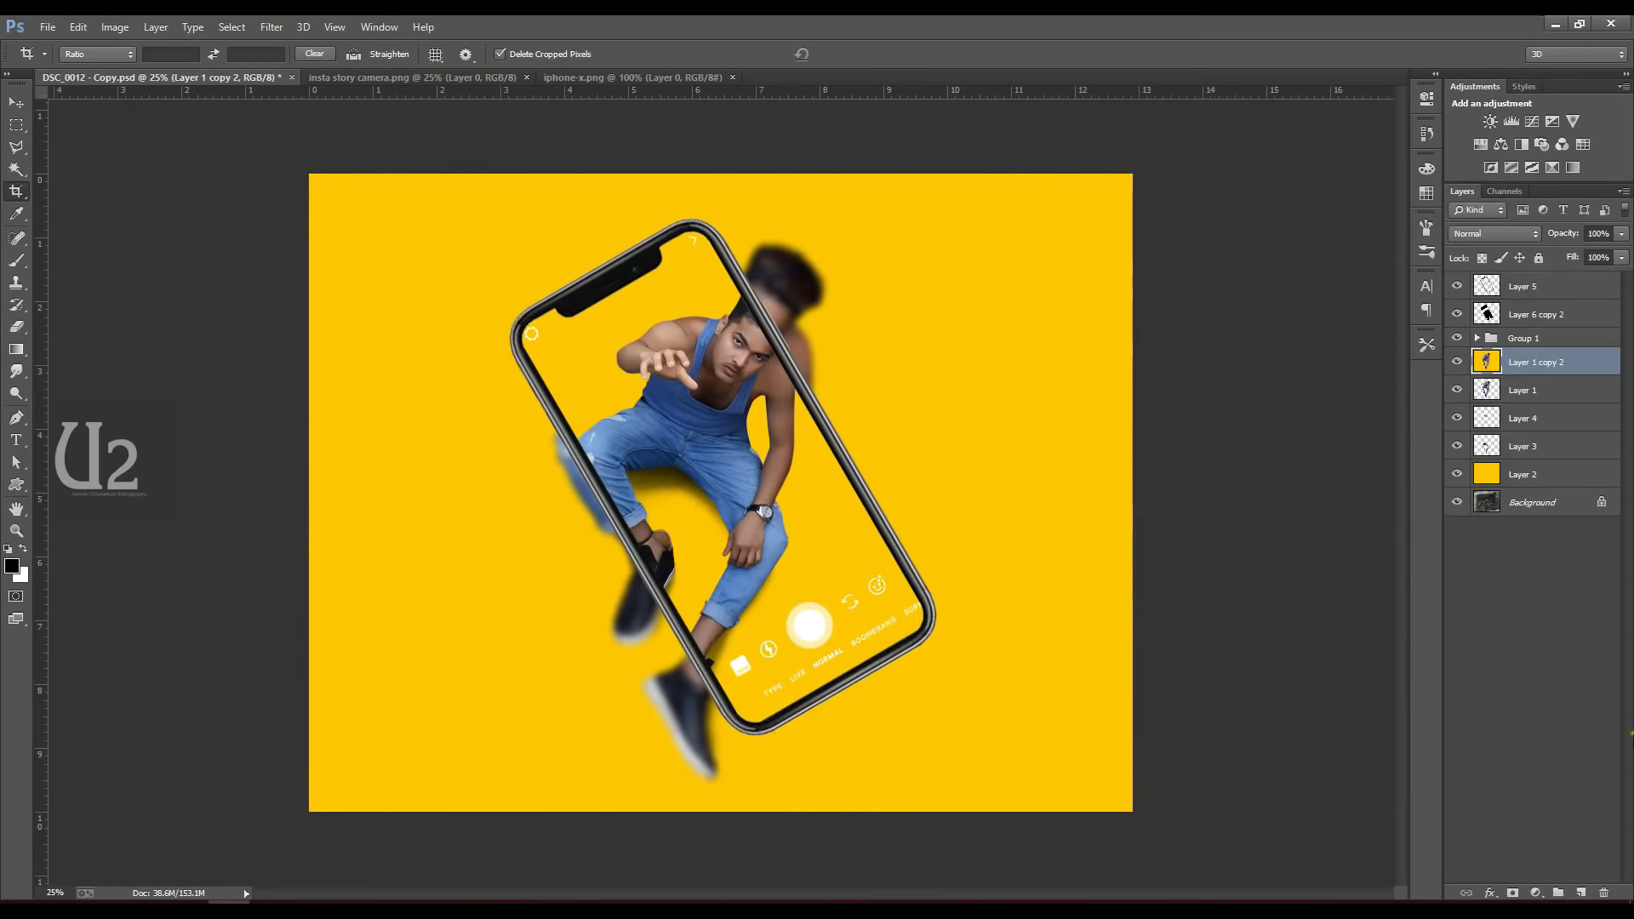
- On a new layer above all others, fill a square selection about 2.5 in wide with the black foreground color
click(1557, 286)
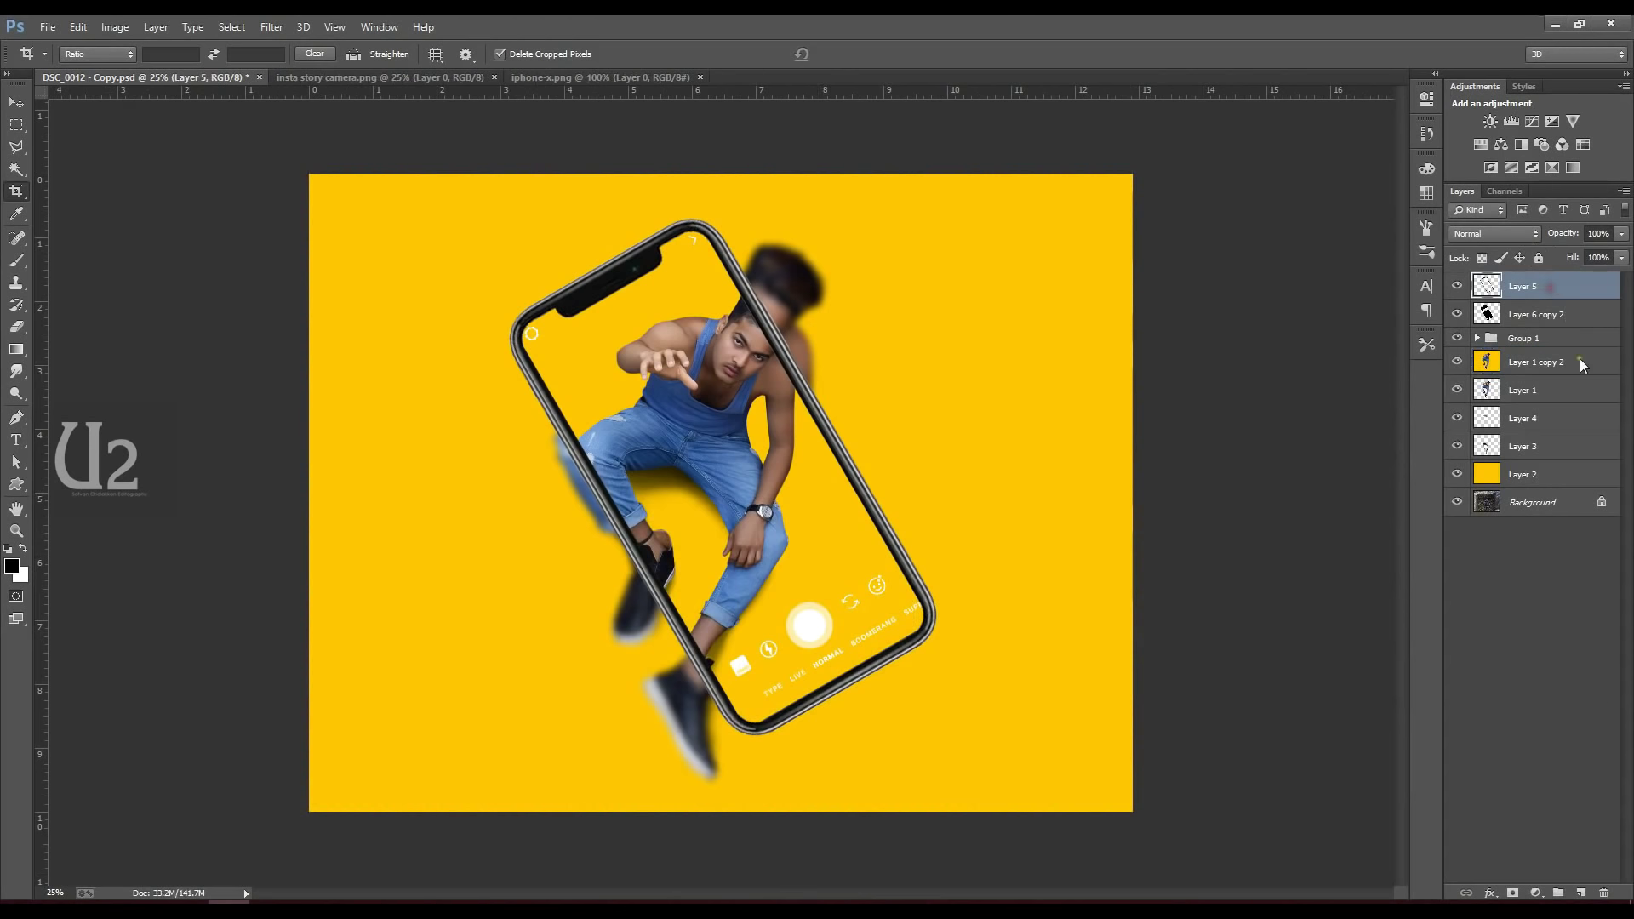
click(1567, 894)
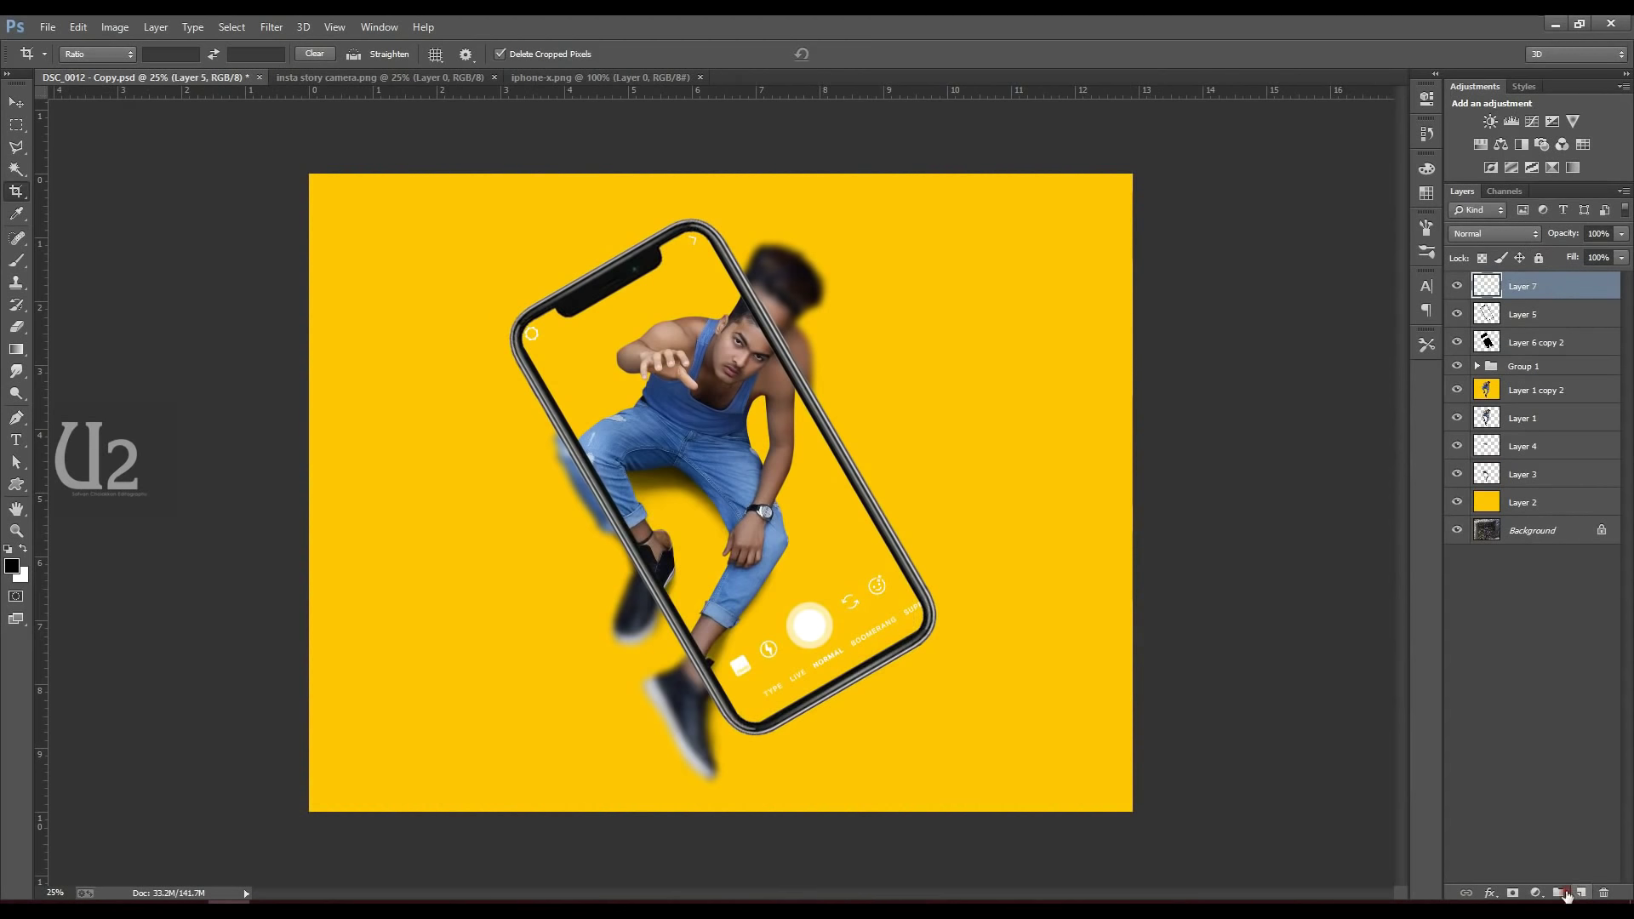
click(16, 124)
drag(440, 306, 604, 466)
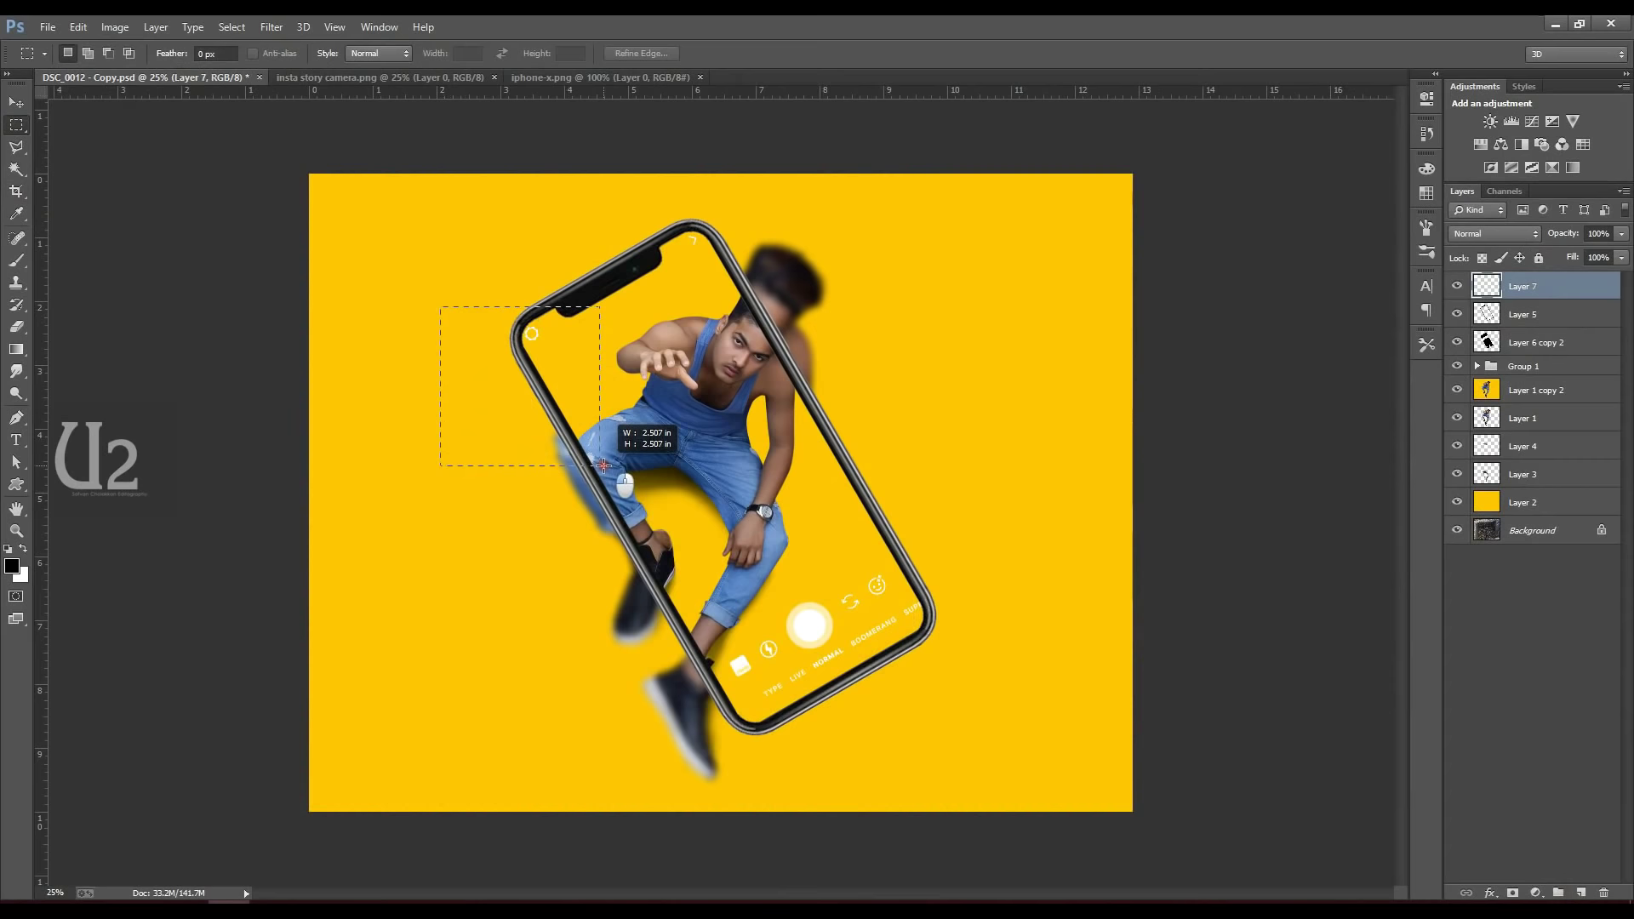
click(77, 26)
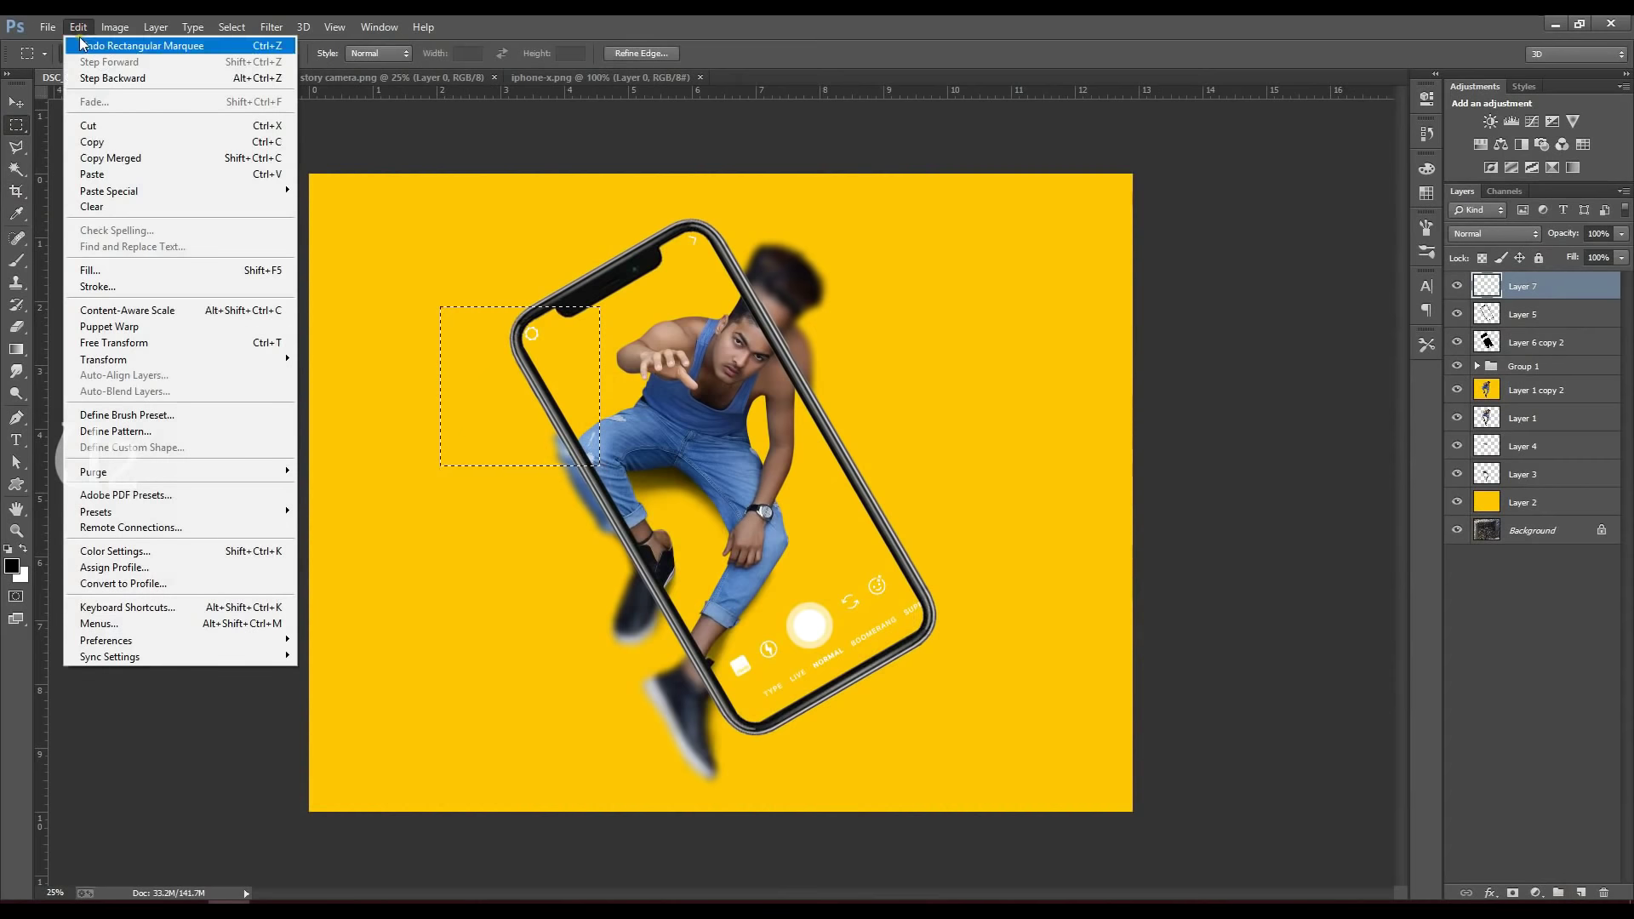
click(113, 270)
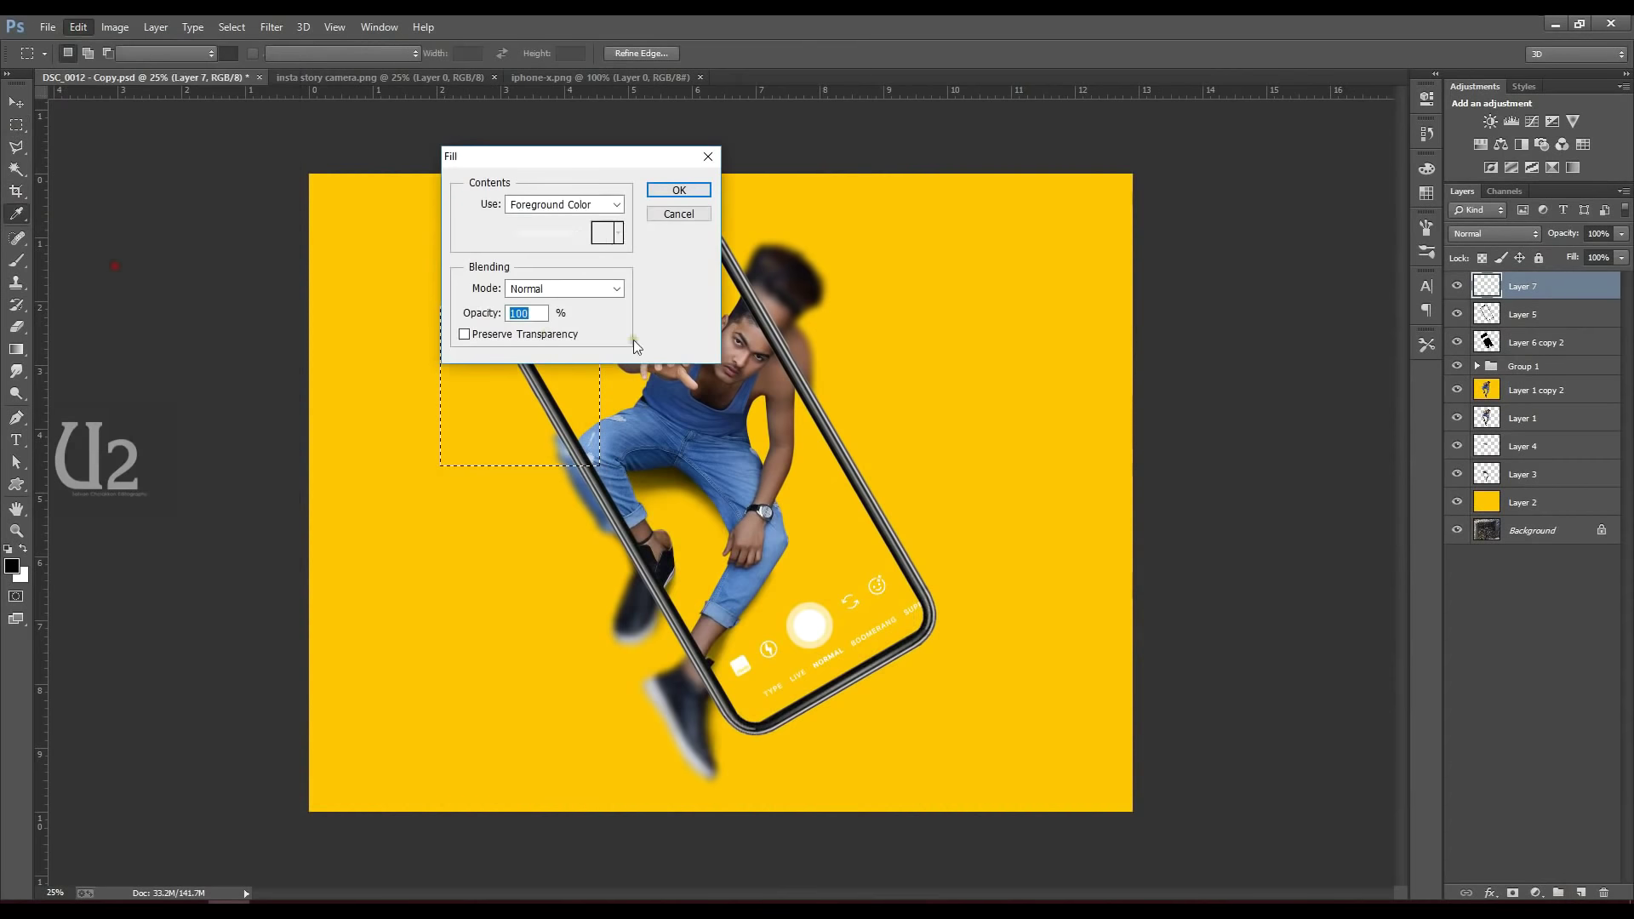
click(678, 191)
- Move the black square to near the middle of the canvas and clear the selection
click(16, 103)
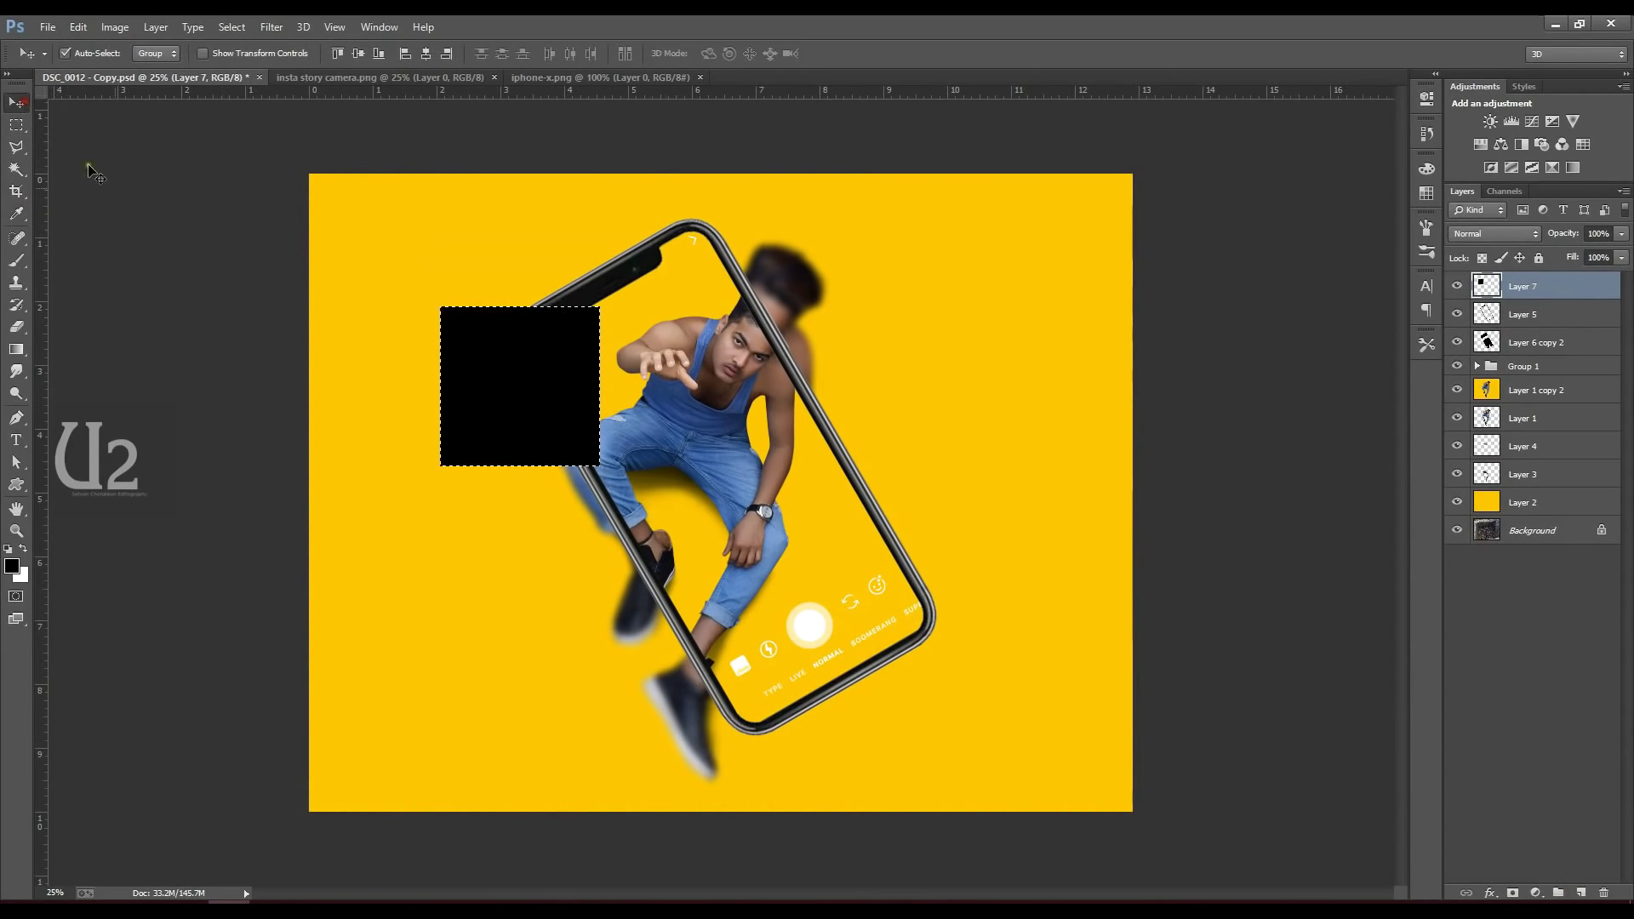
drag(523, 386, 745, 468)
key(ctrl+d)
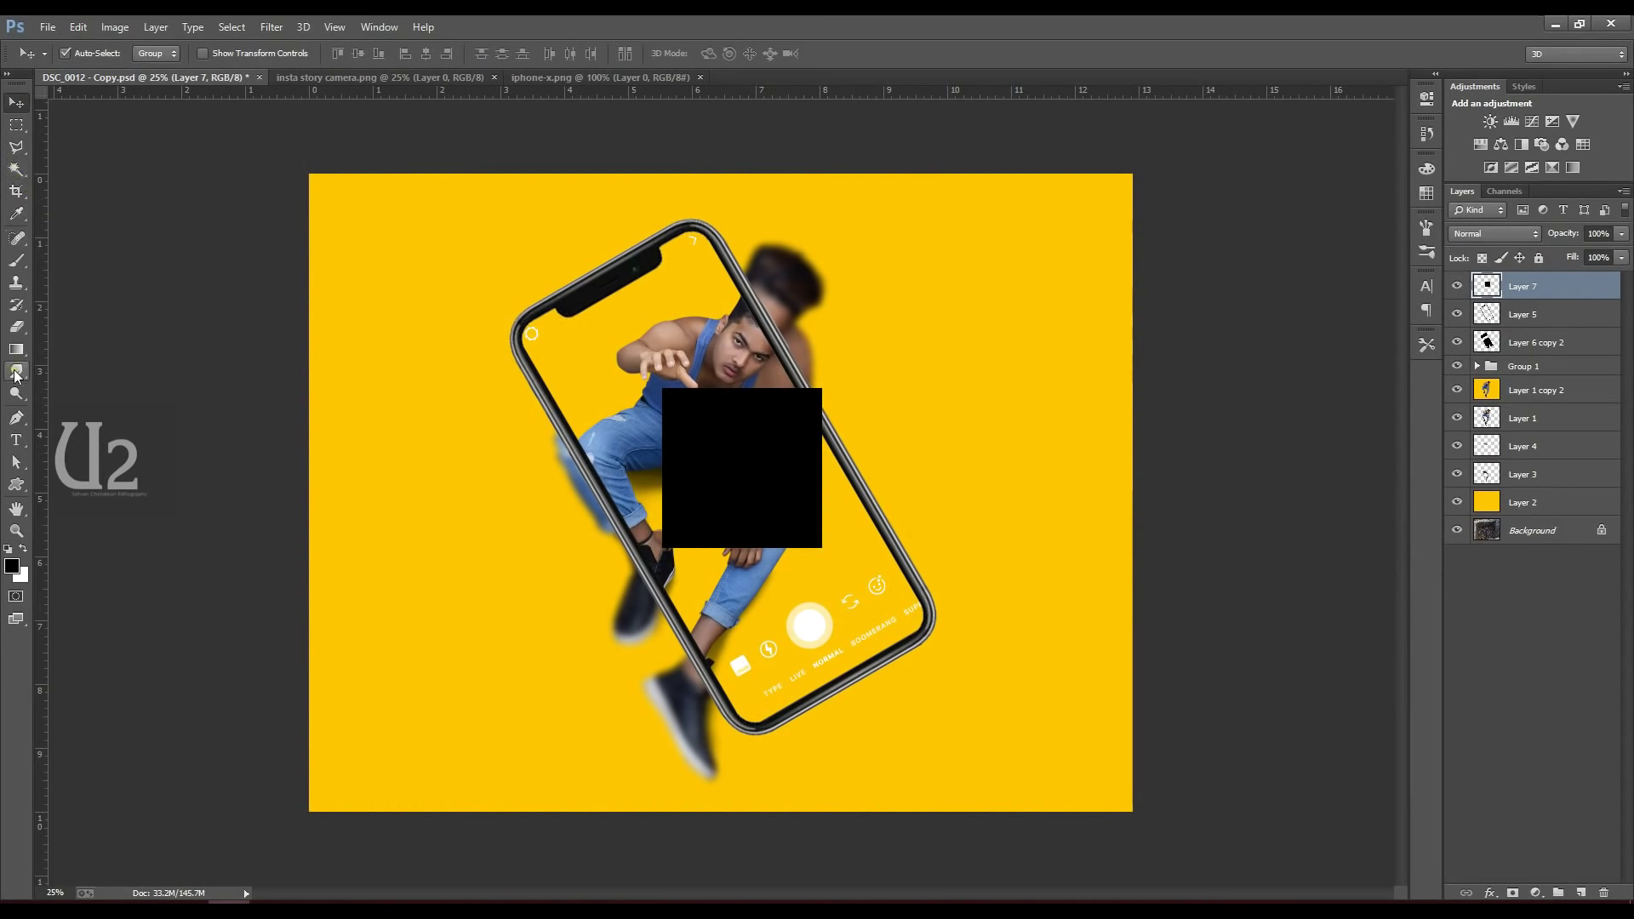
- Erase the middle of the black square with a soft eraser of about 1200 px, leaving only faded dark edges
click(16, 327)
click(77, 326)
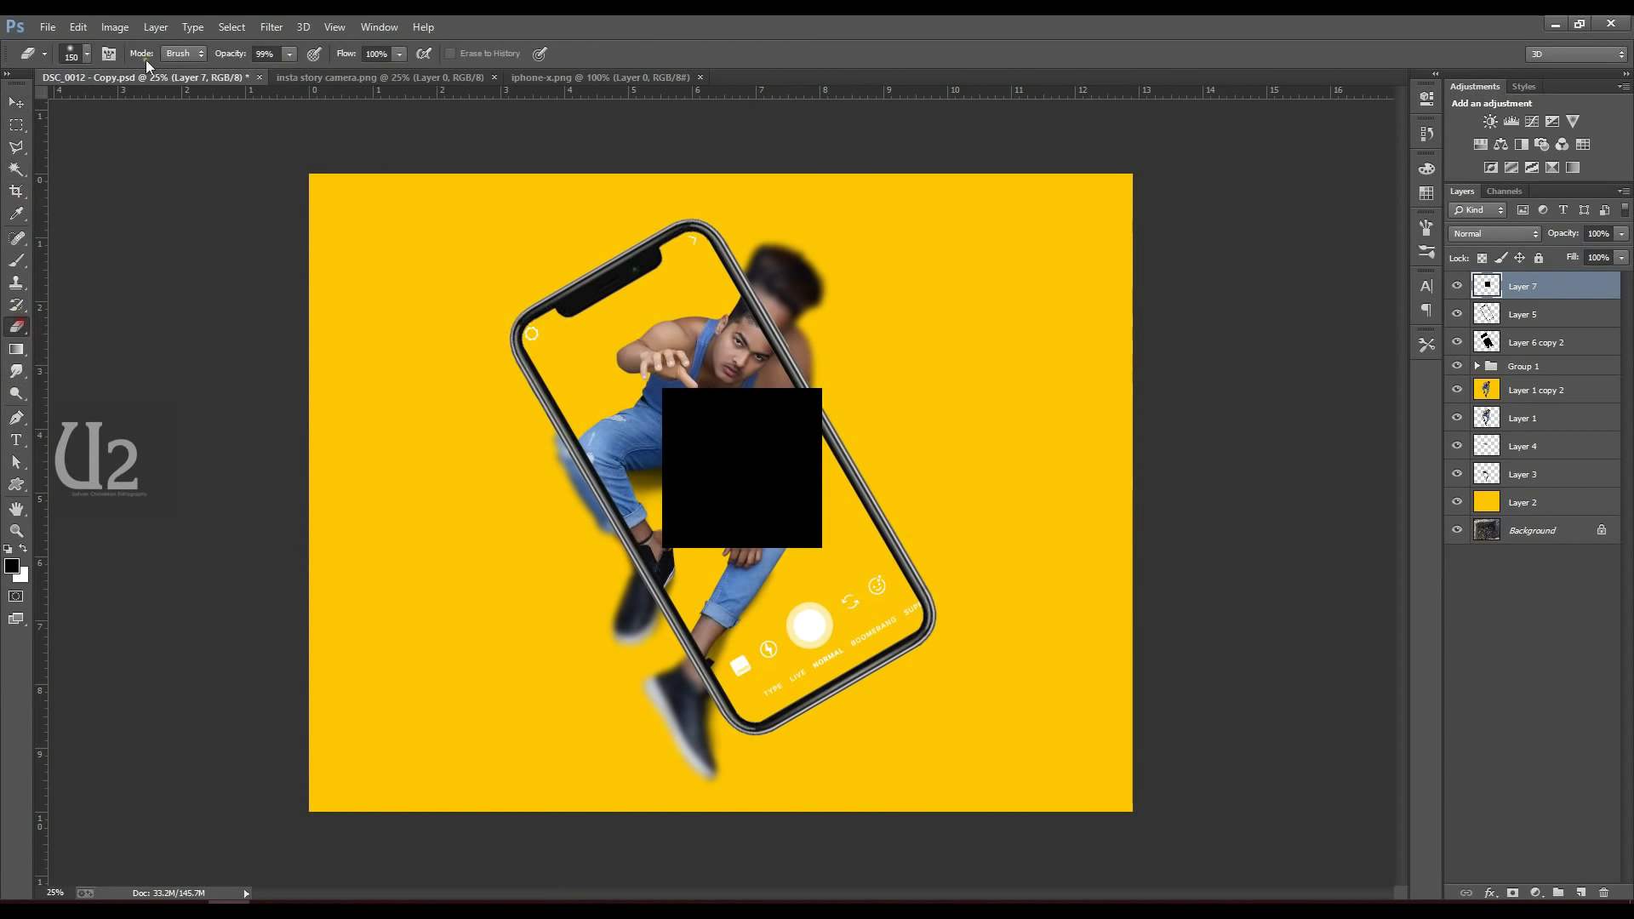
click(73, 54)
click(73, 54)
key(bracketright)
key(bracketright)
key(bracketright)
key(bracketright)
key(bracketright)
key(bracketright)
key(bracketright)
key(bracketright)
key(bracketright)
key(bracketright)
key(bracketright)
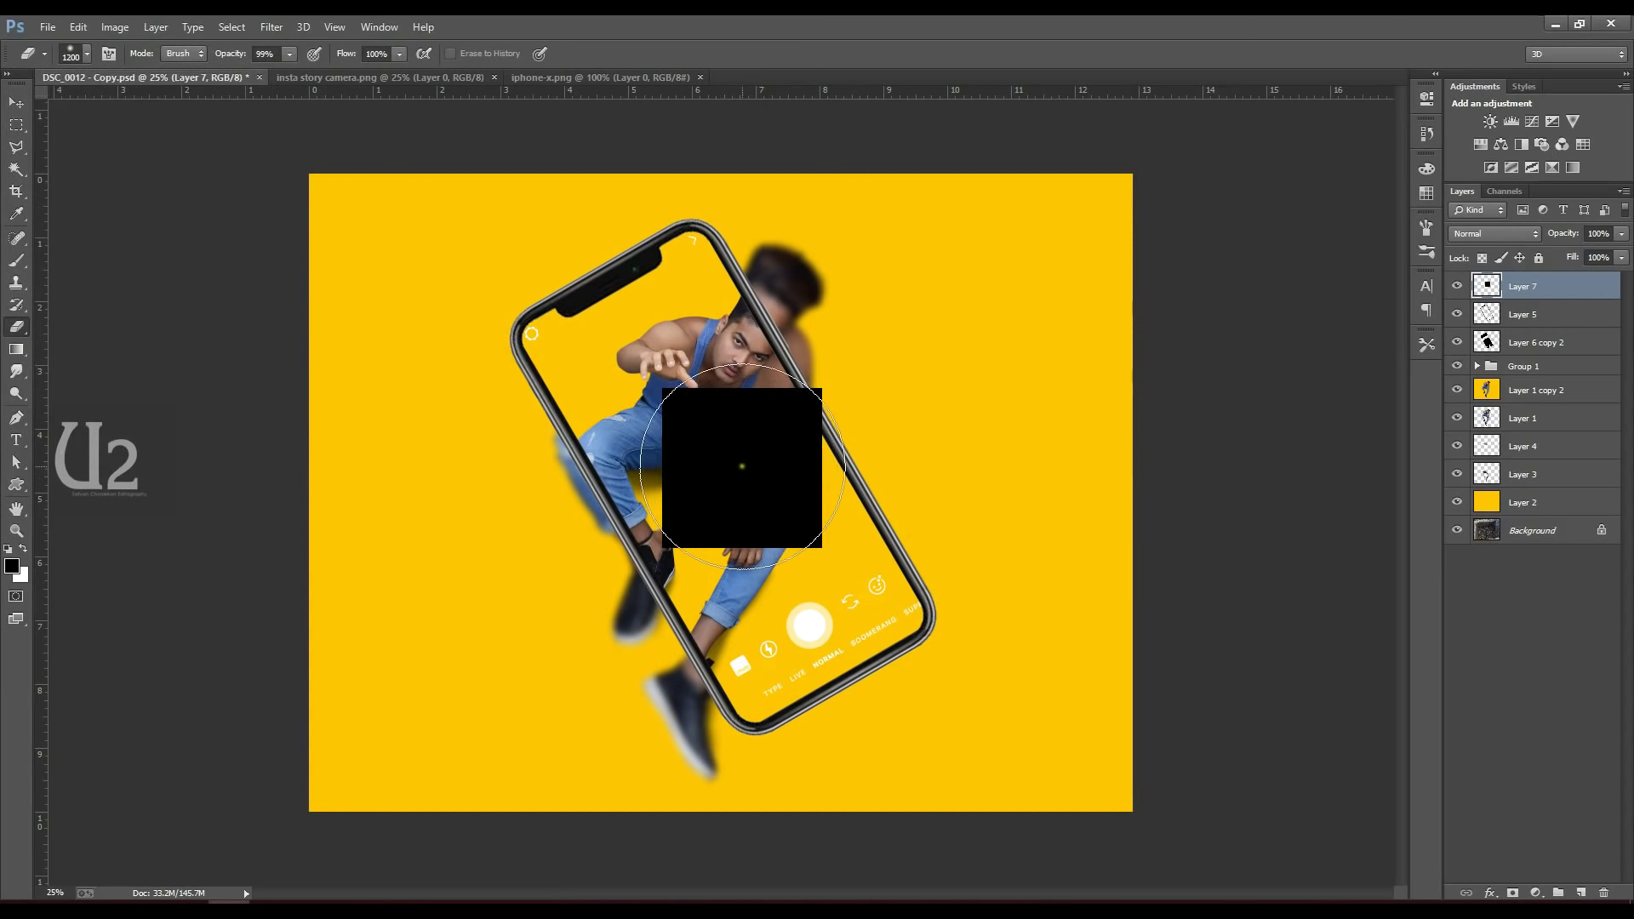
click(742, 464)
key(bracketleft)
click(742, 463)
key(bracketright)
click(743, 464)
- Stretch the erased black square to 12.8 by 10 in so it covers the whole canvas as a vignette
key(v)
key(ctrl+t)
mouse_move(771, 450)
mouse_down()
mouse_move(452, 281)
mouse_move(417, 235)
mouse_up()
drag(469, 333, 1132, 813)
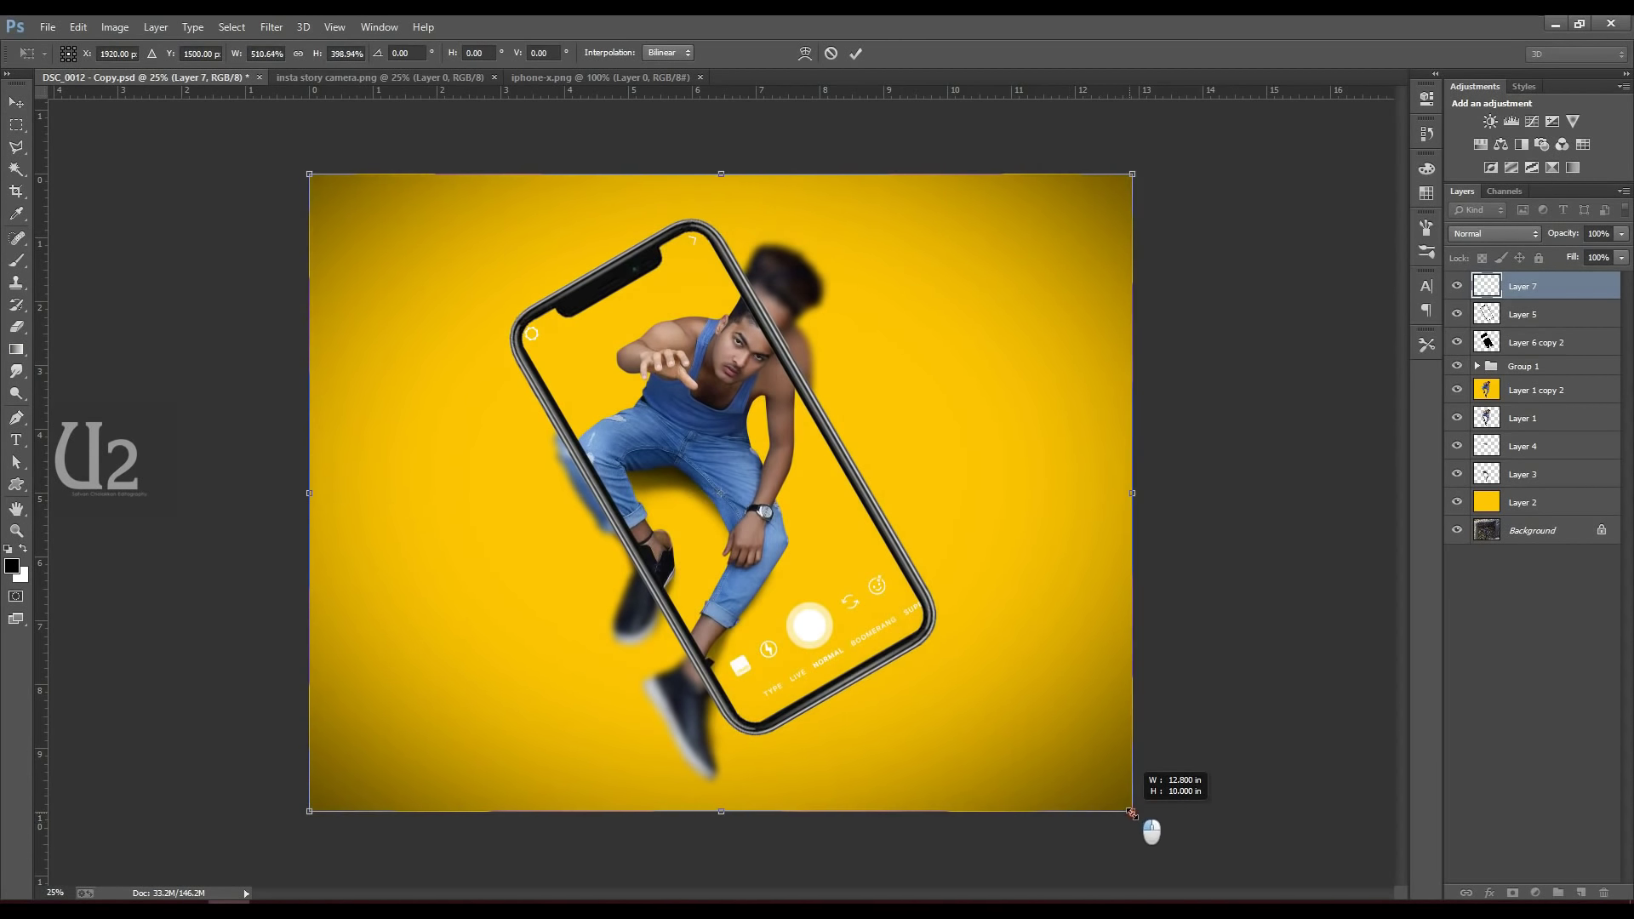
key(Return)
- Set the vignette layer's opacity to 71% and deselect all layers
click(1620, 234)
drag(1578, 252, 1586, 254)
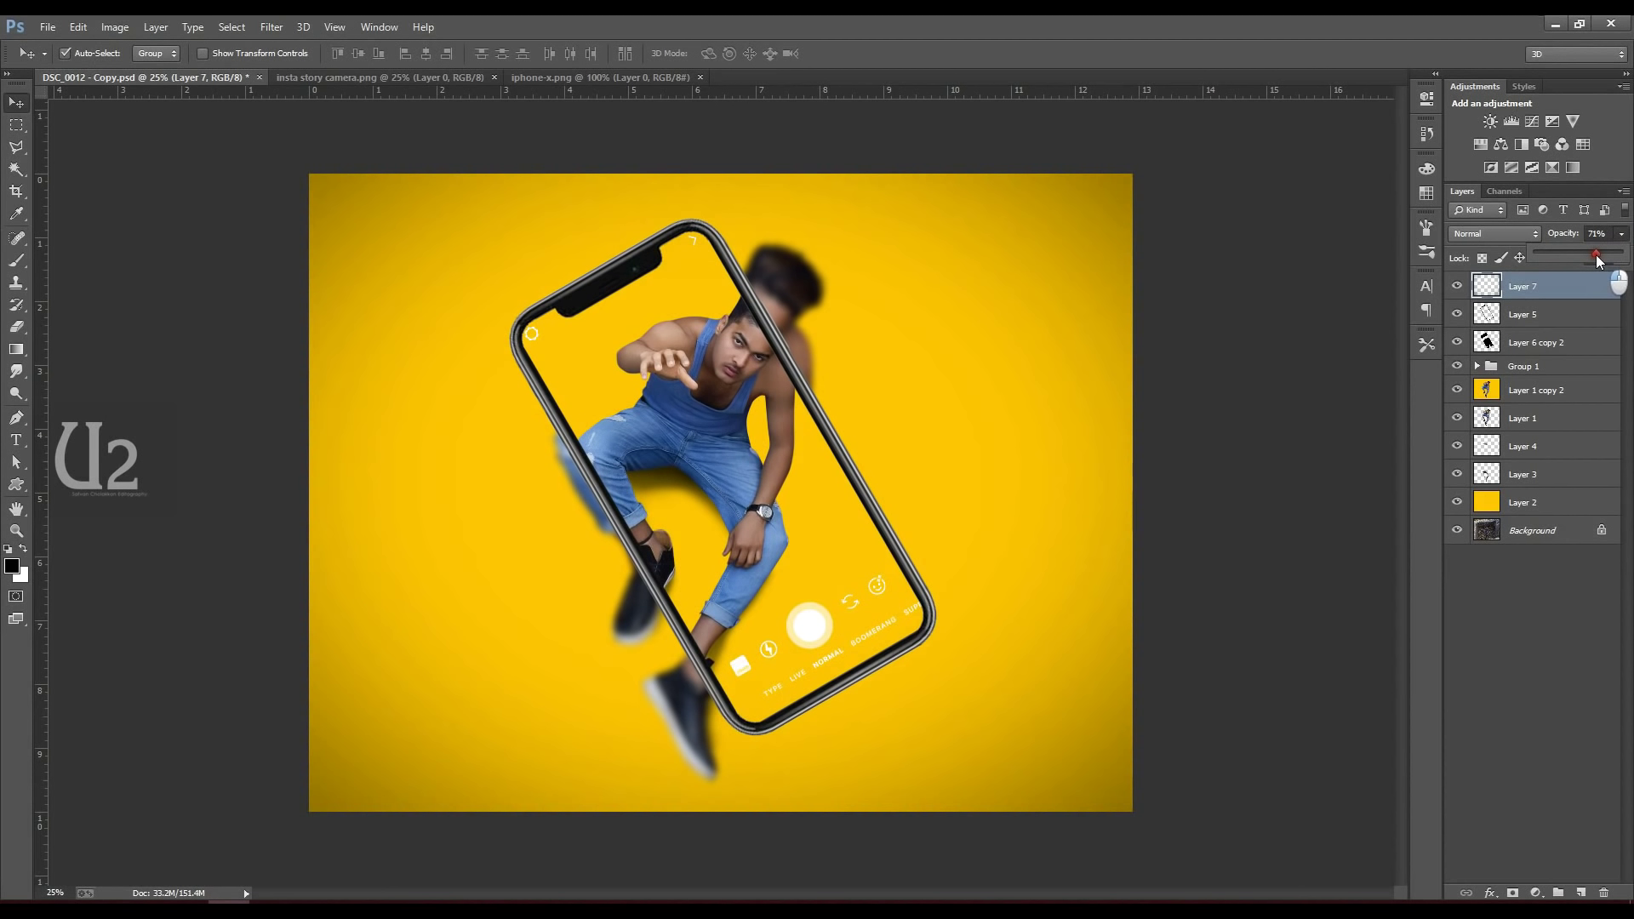
click(1548, 574)
click(1550, 594)
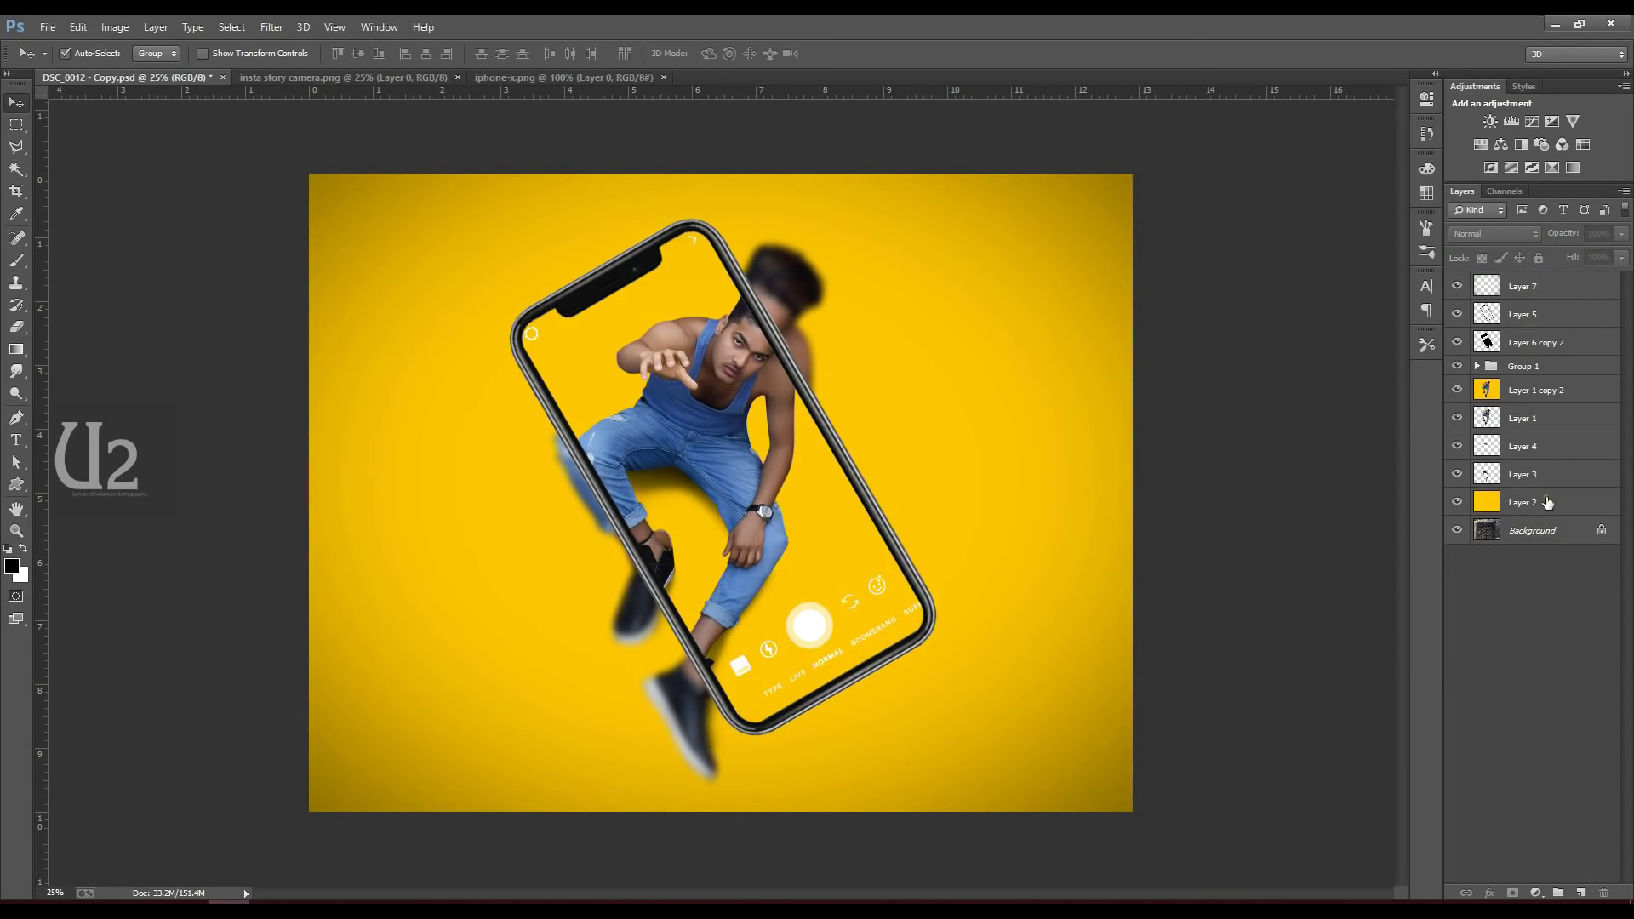
- Duplicate every layer including the background, and merge the duplicates into a single layer on top
click(1566, 529)
shift+click(1574, 293)
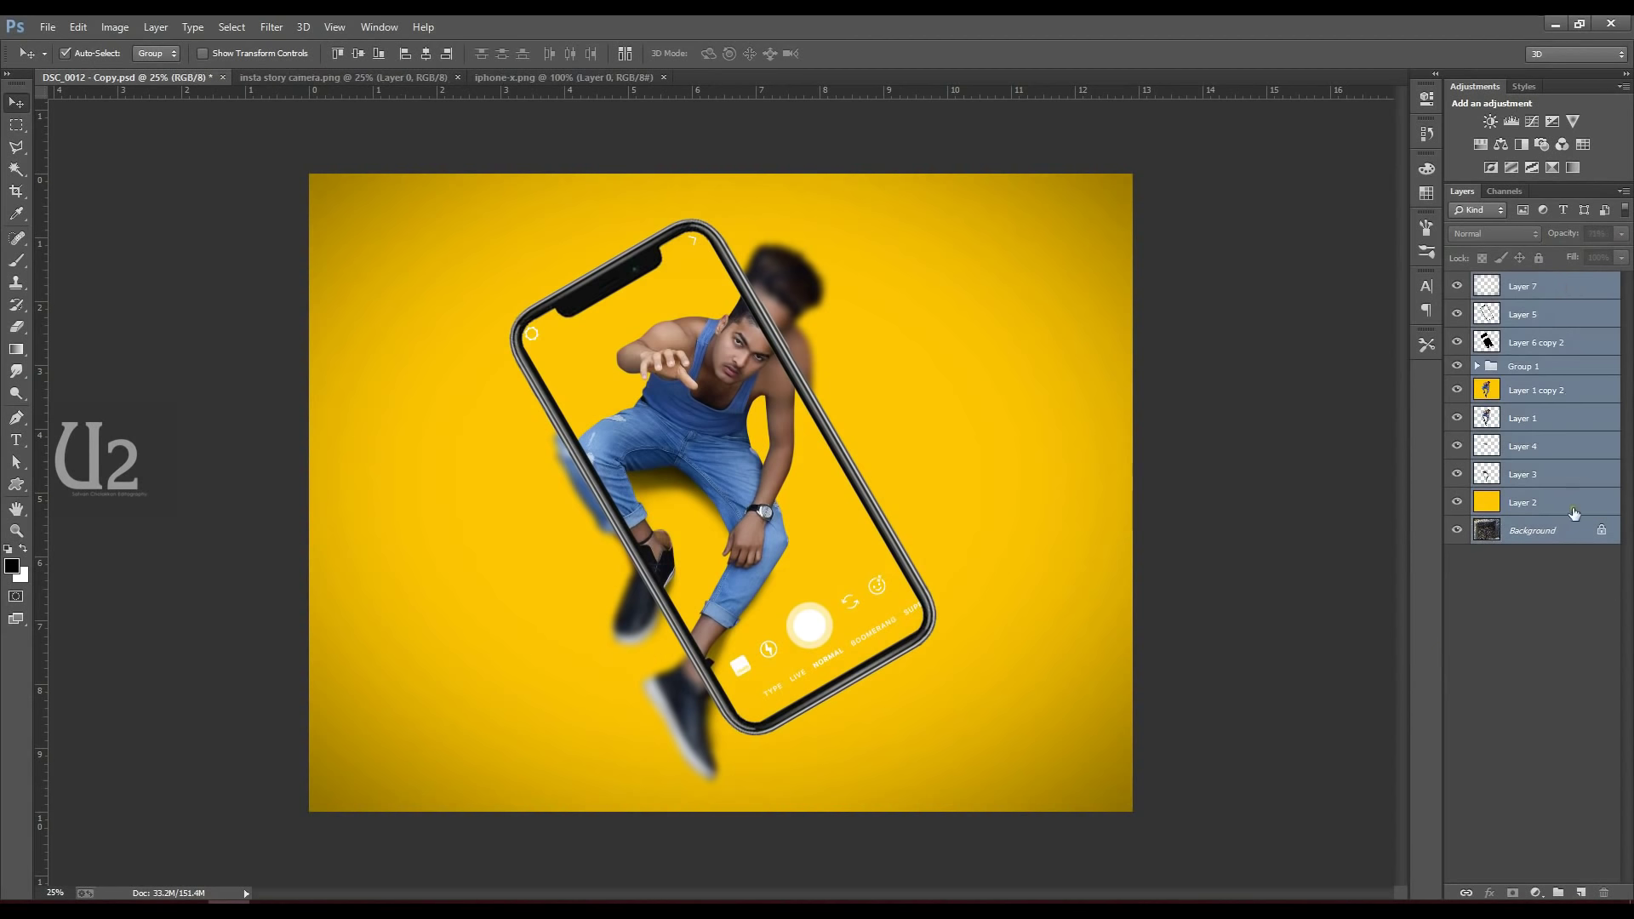
key(ctrl+j)
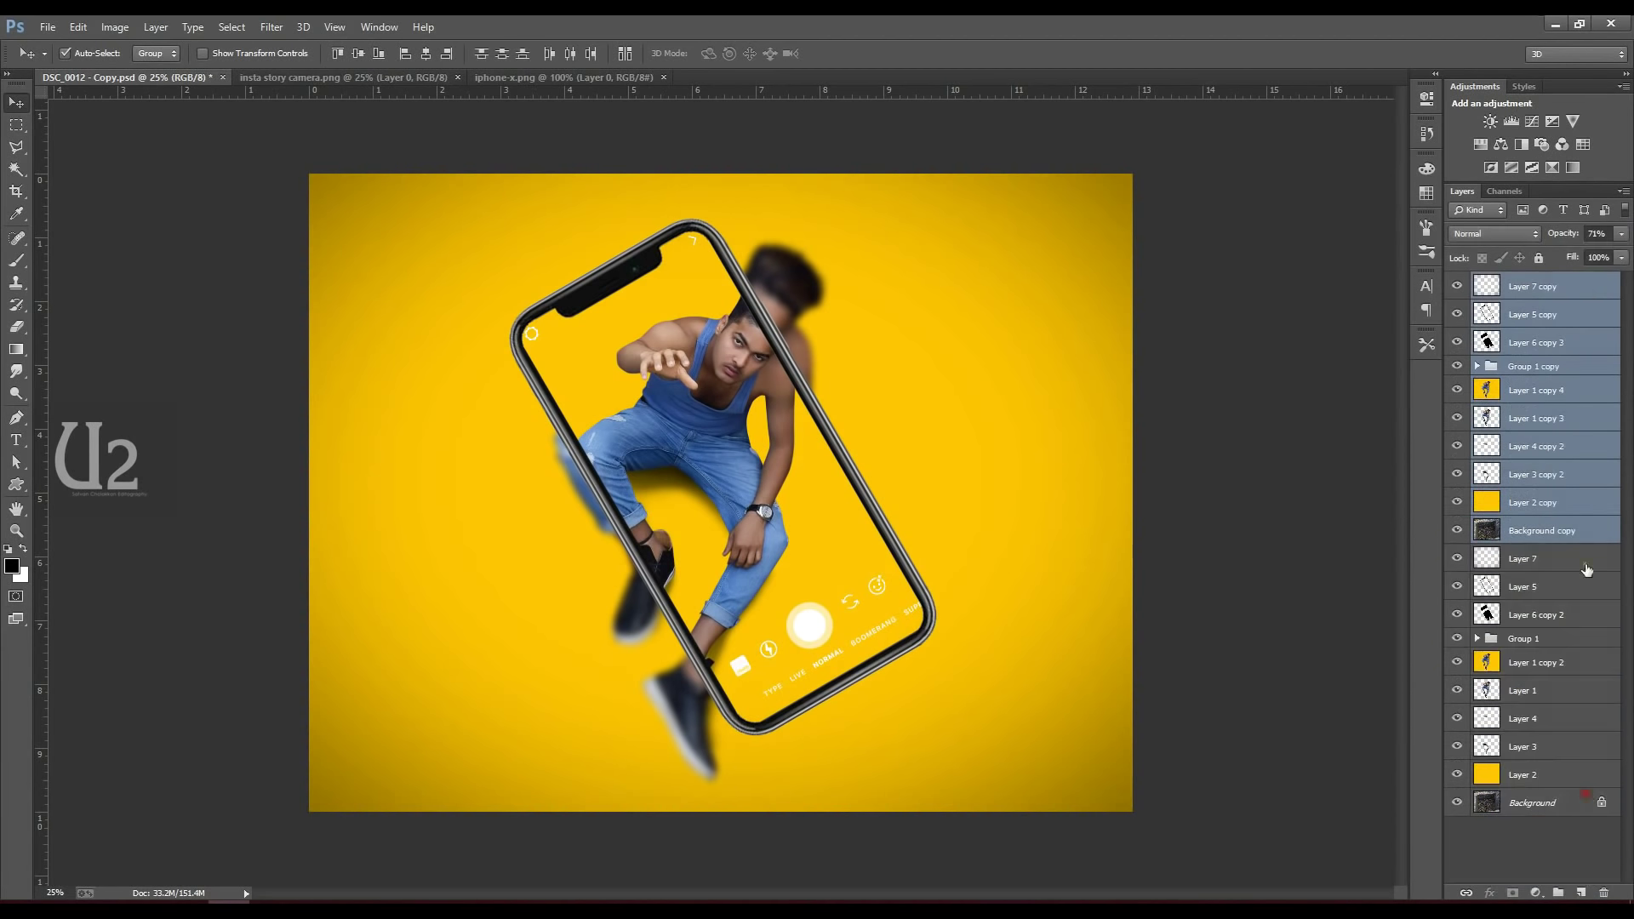
right_click(1509, 279)
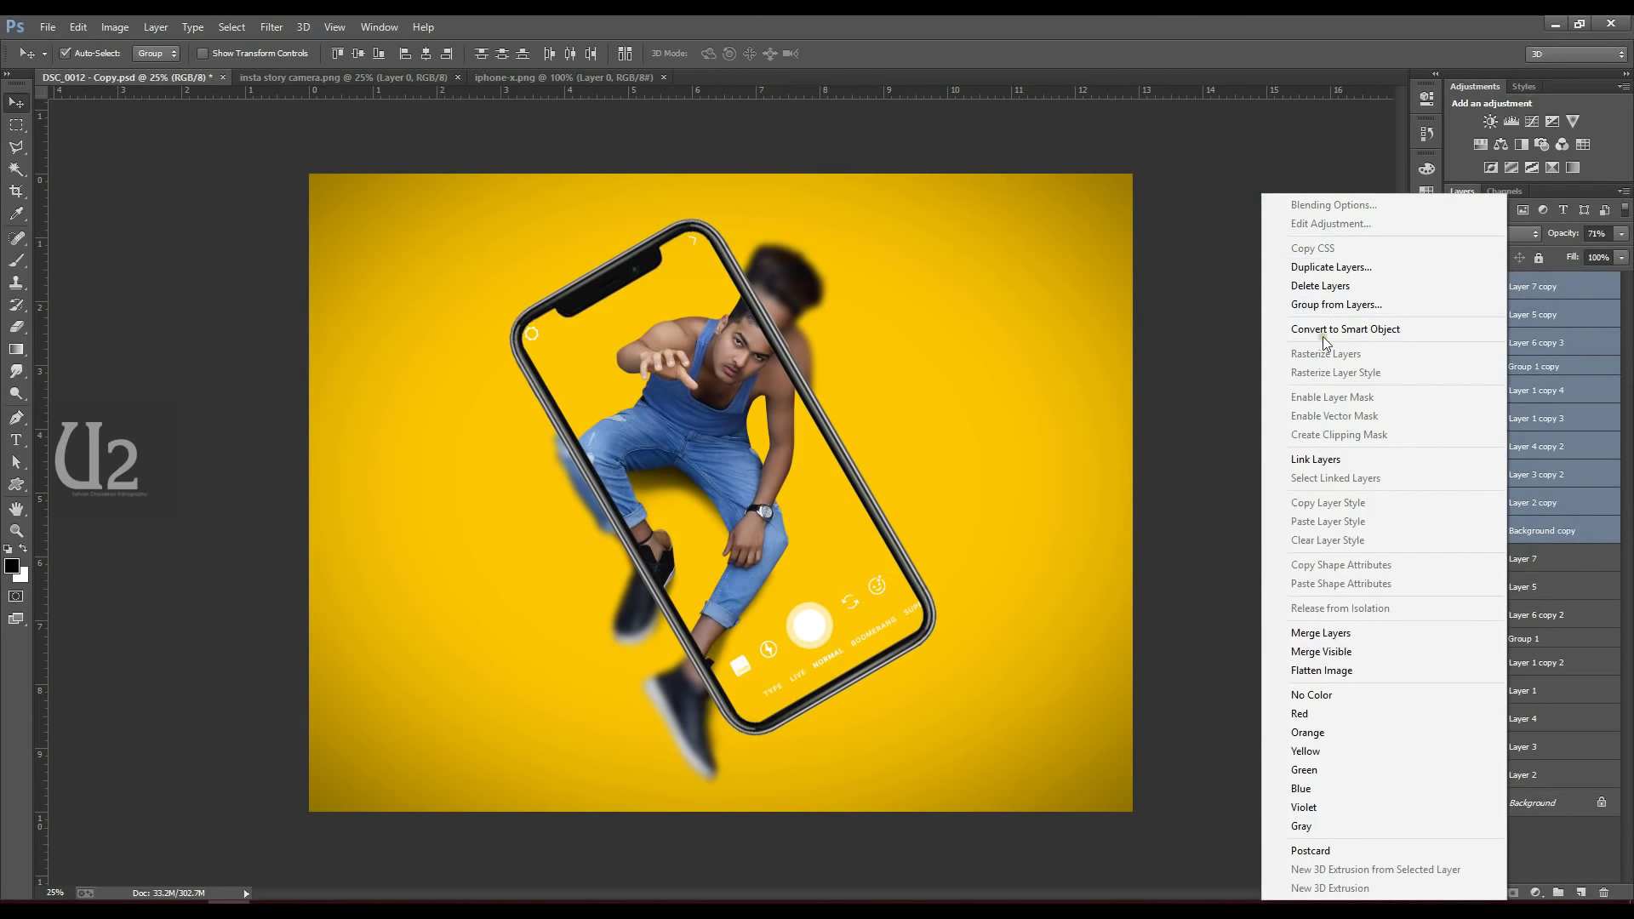
click(1324, 630)
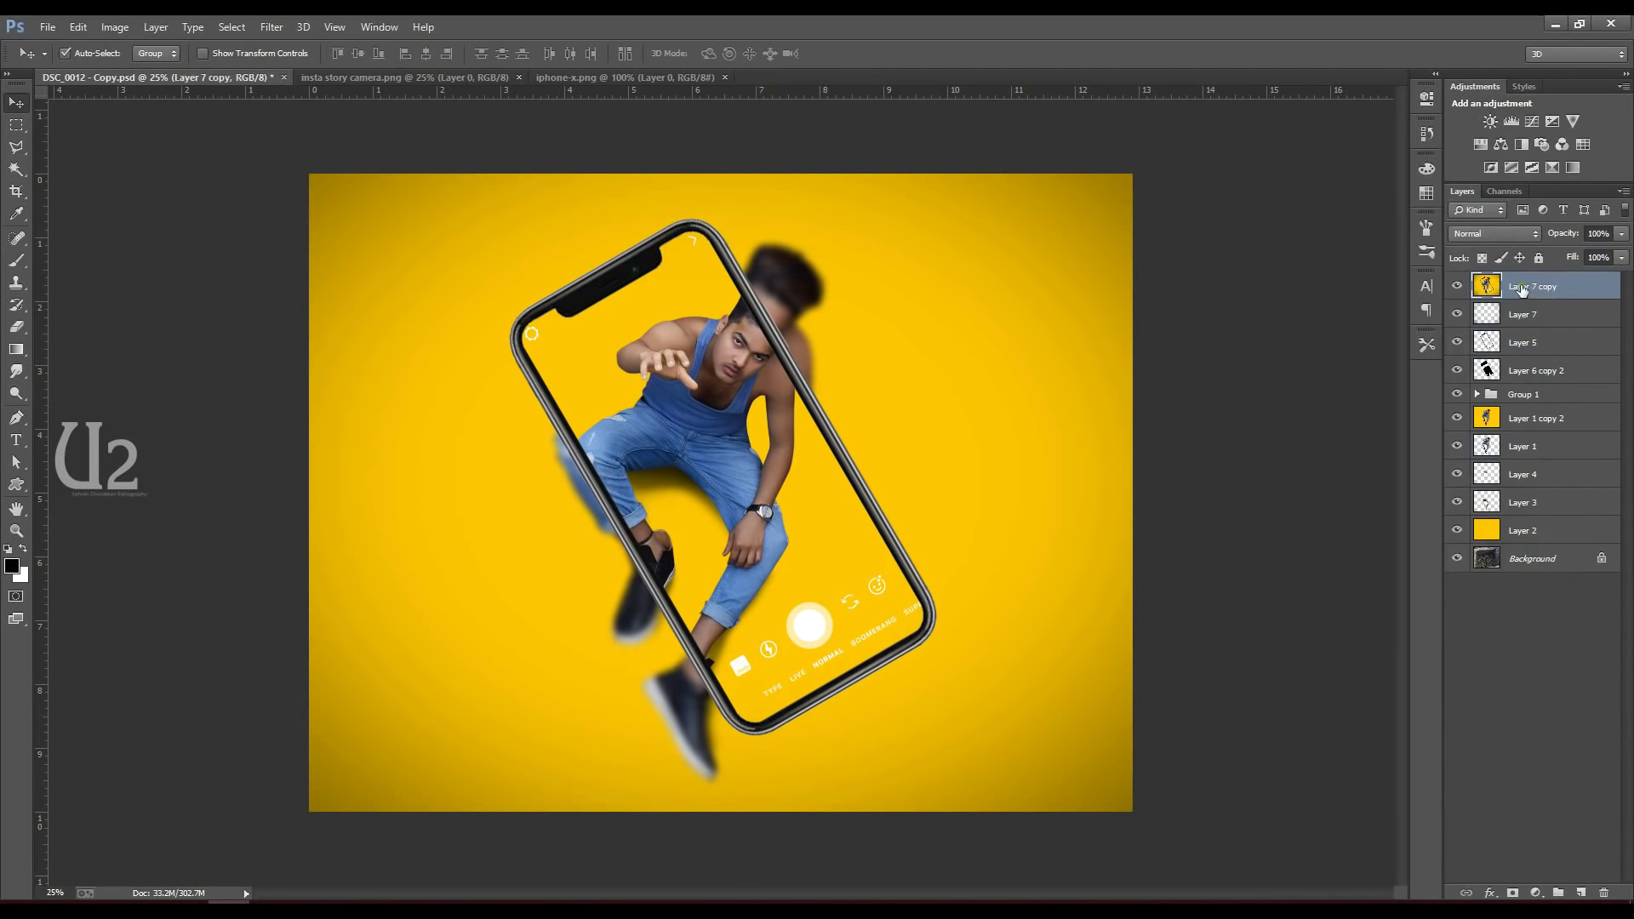
- Start a Camera Raw filter on the merged layer with blacks at -51, shadows +40, exposure +0.25 and highlights -23
click(265, 28)
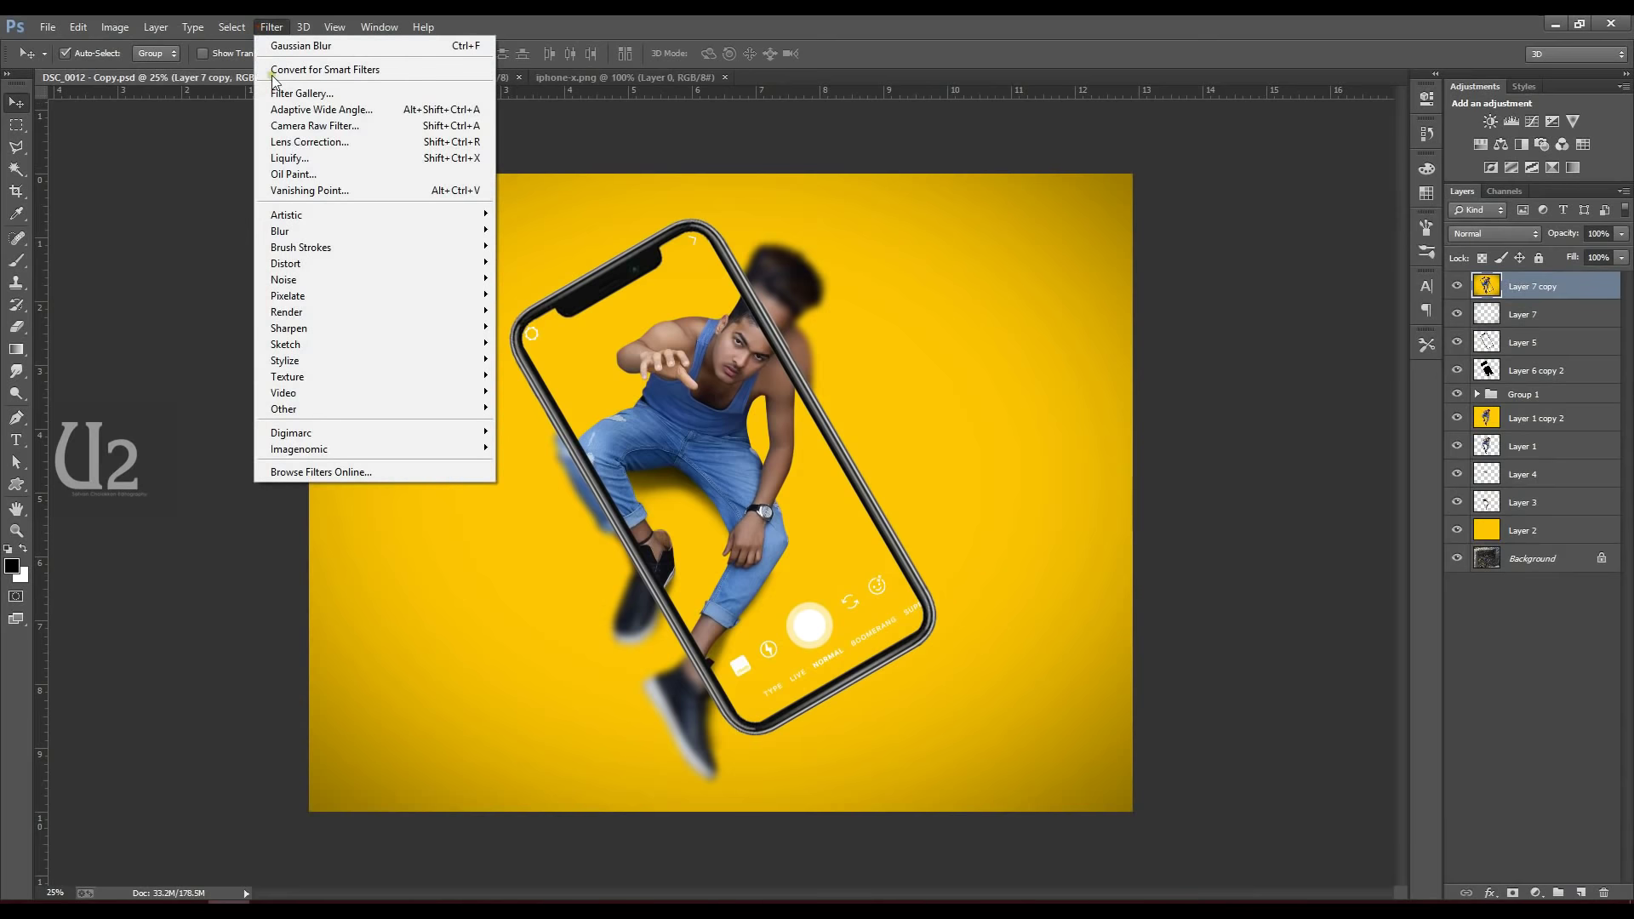
click(373, 158)
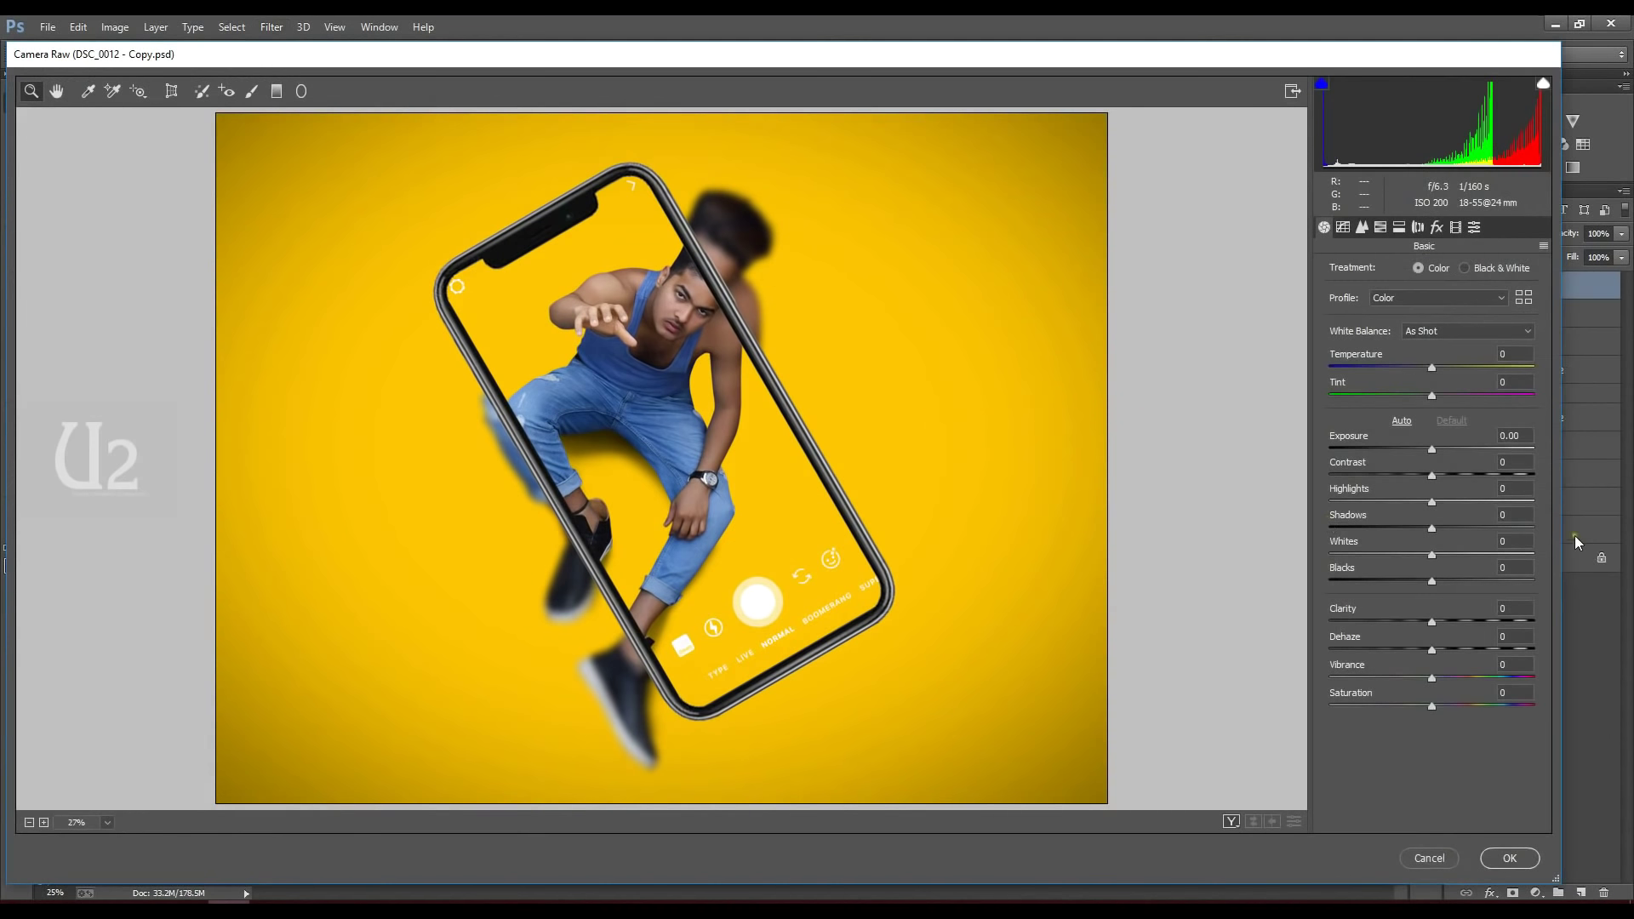
drag(1458, 623, 1464, 627)
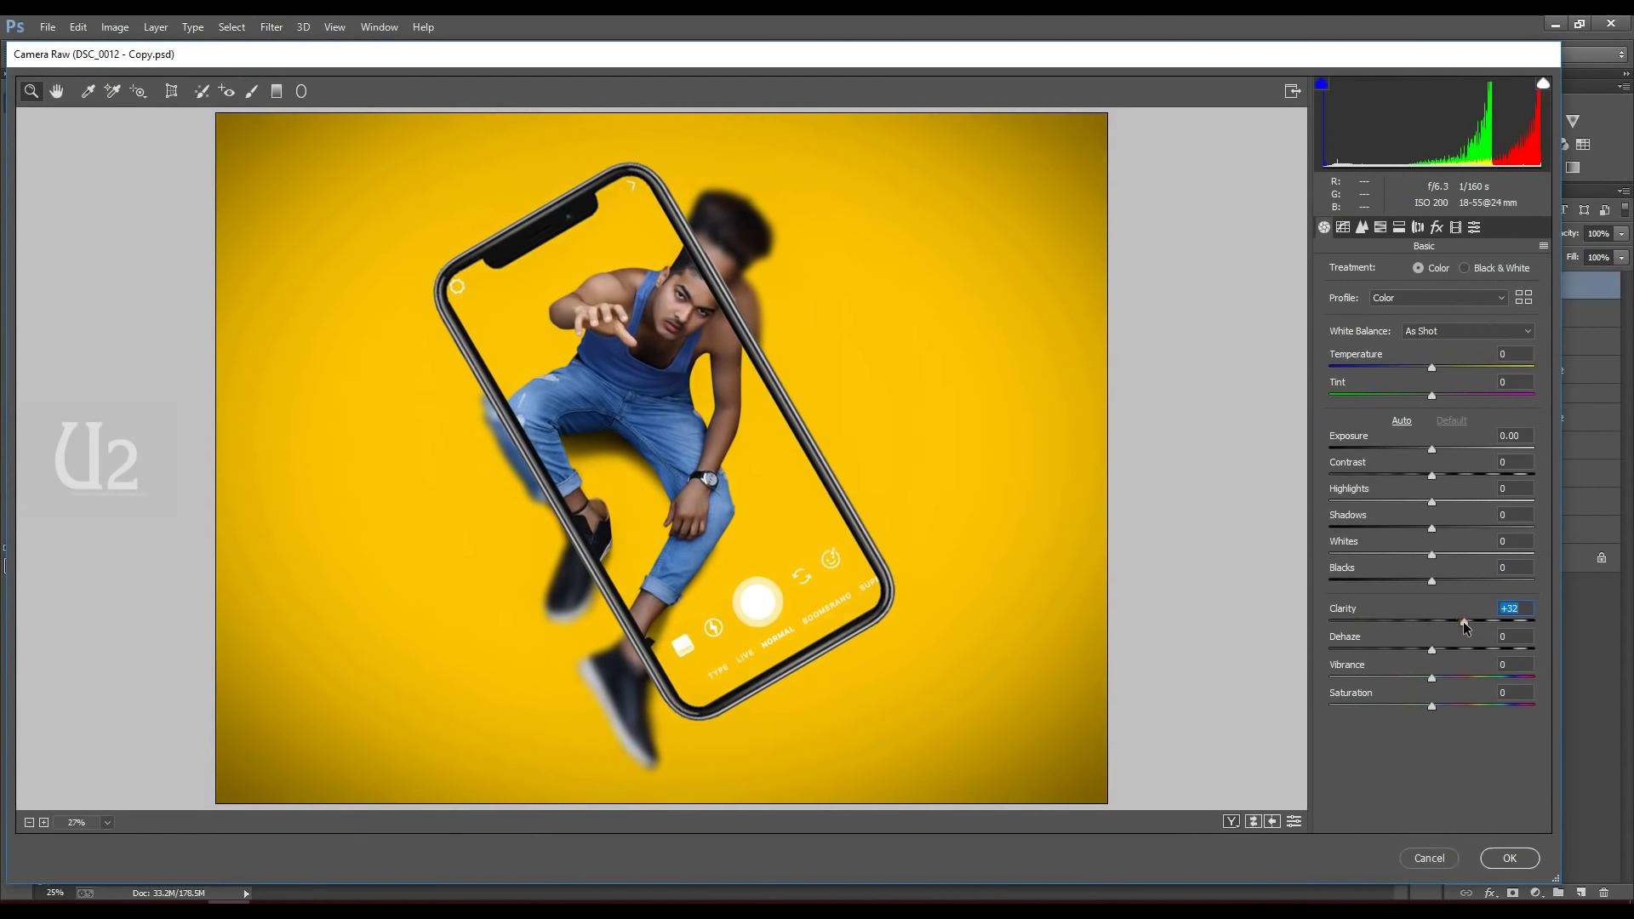
key(ctrl+z)
click(1380, 580)
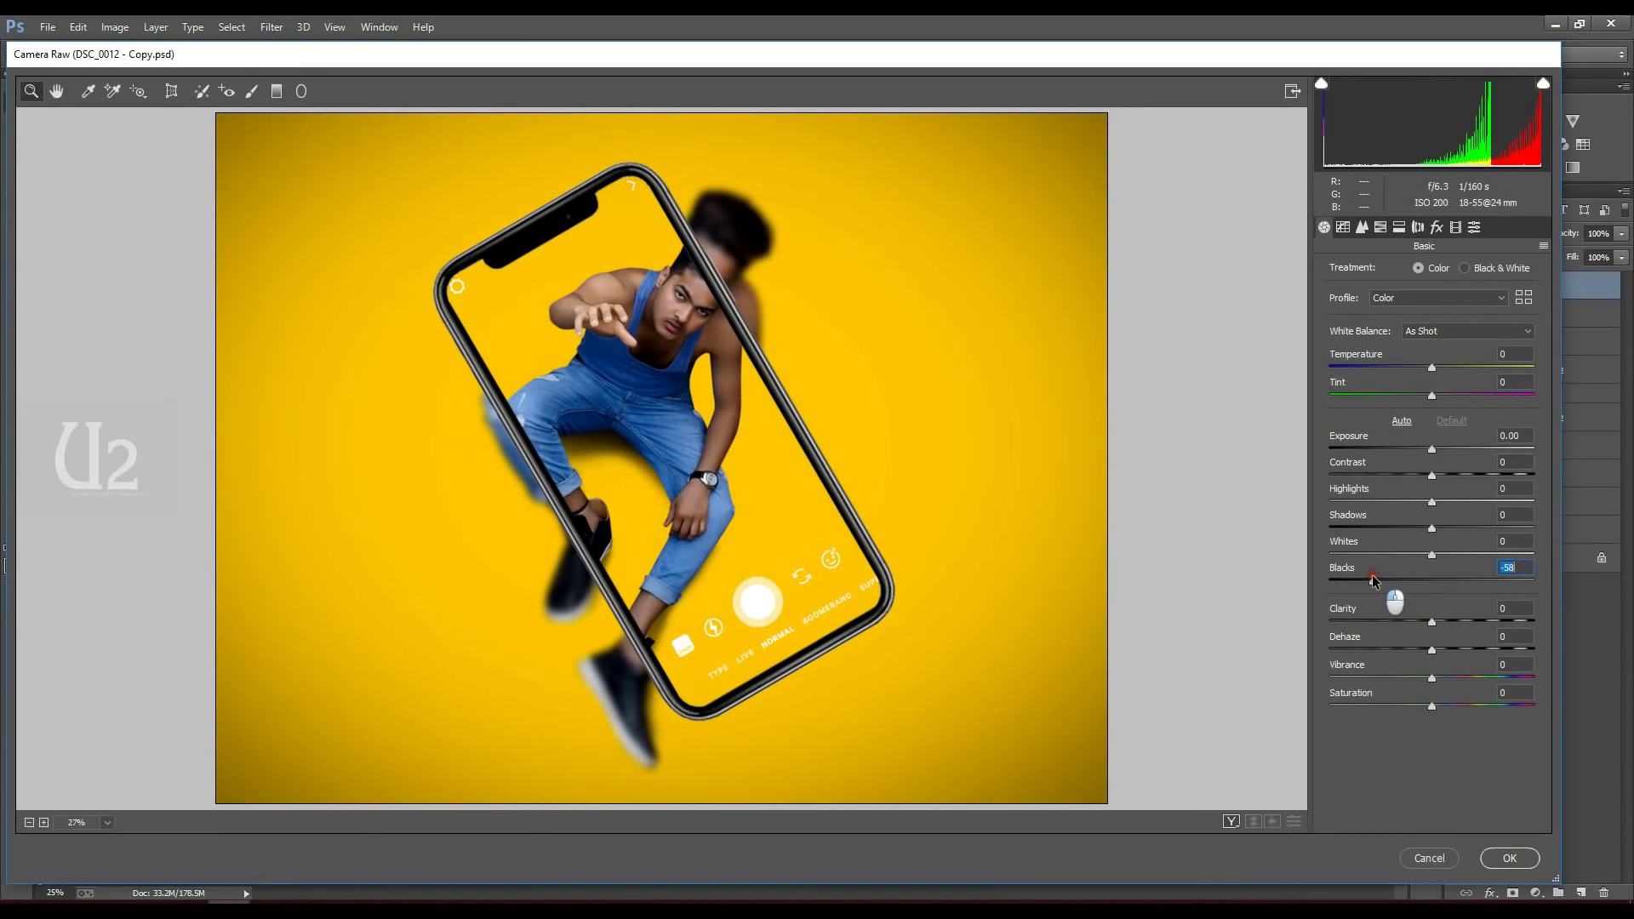
click(1486, 529)
drag(1488, 534, 1473, 528)
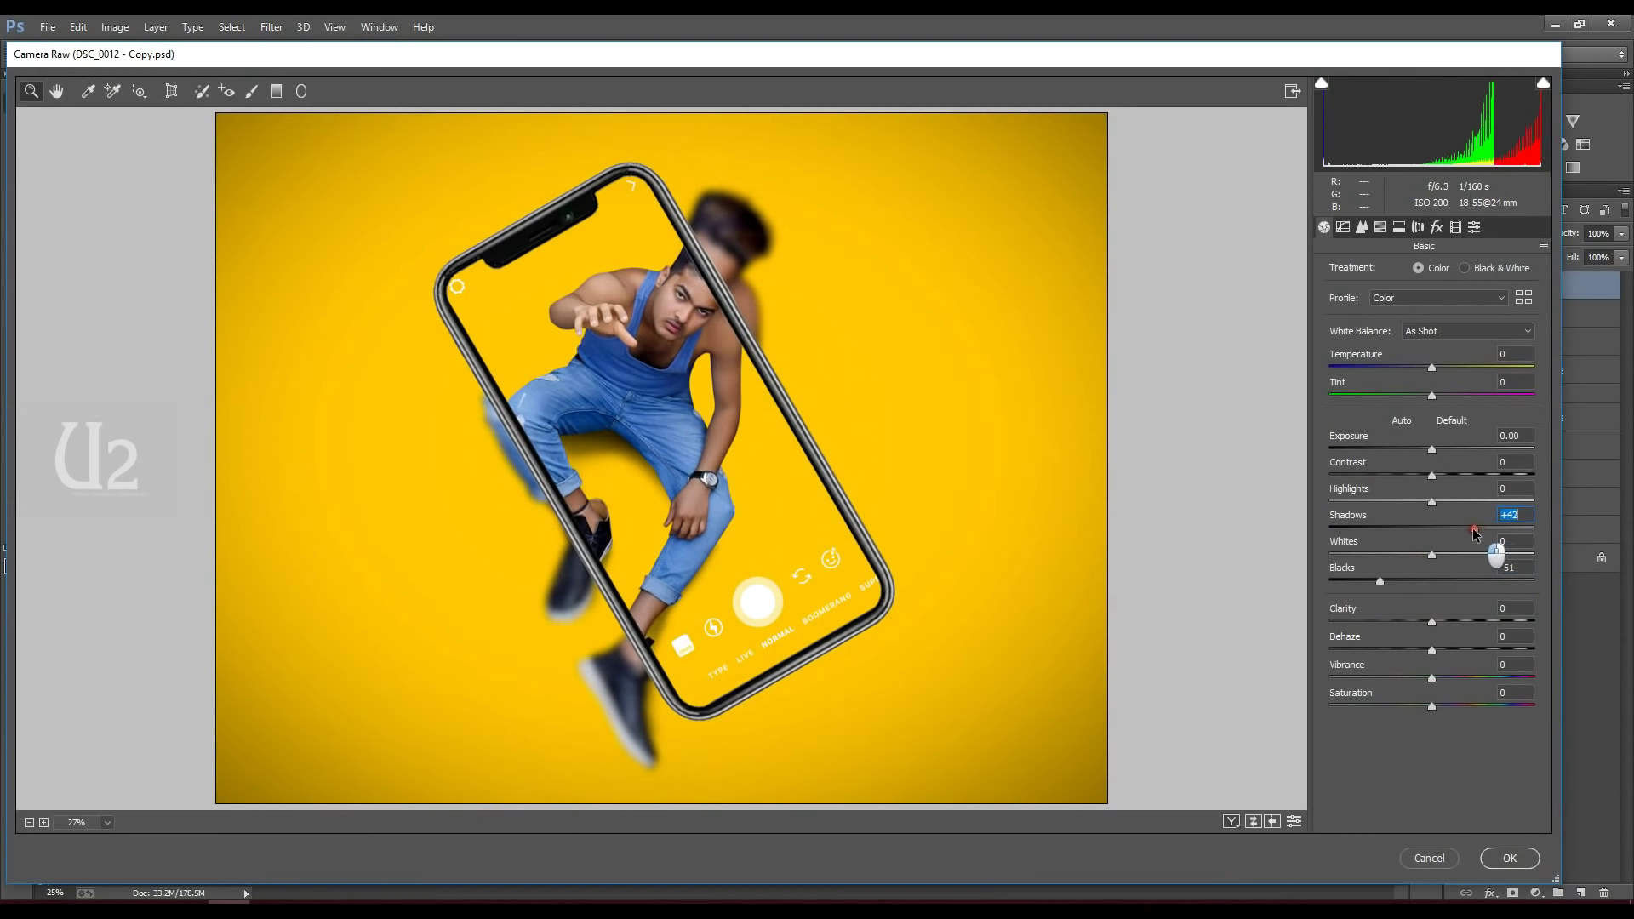
drag(1429, 447, 1409, 504)
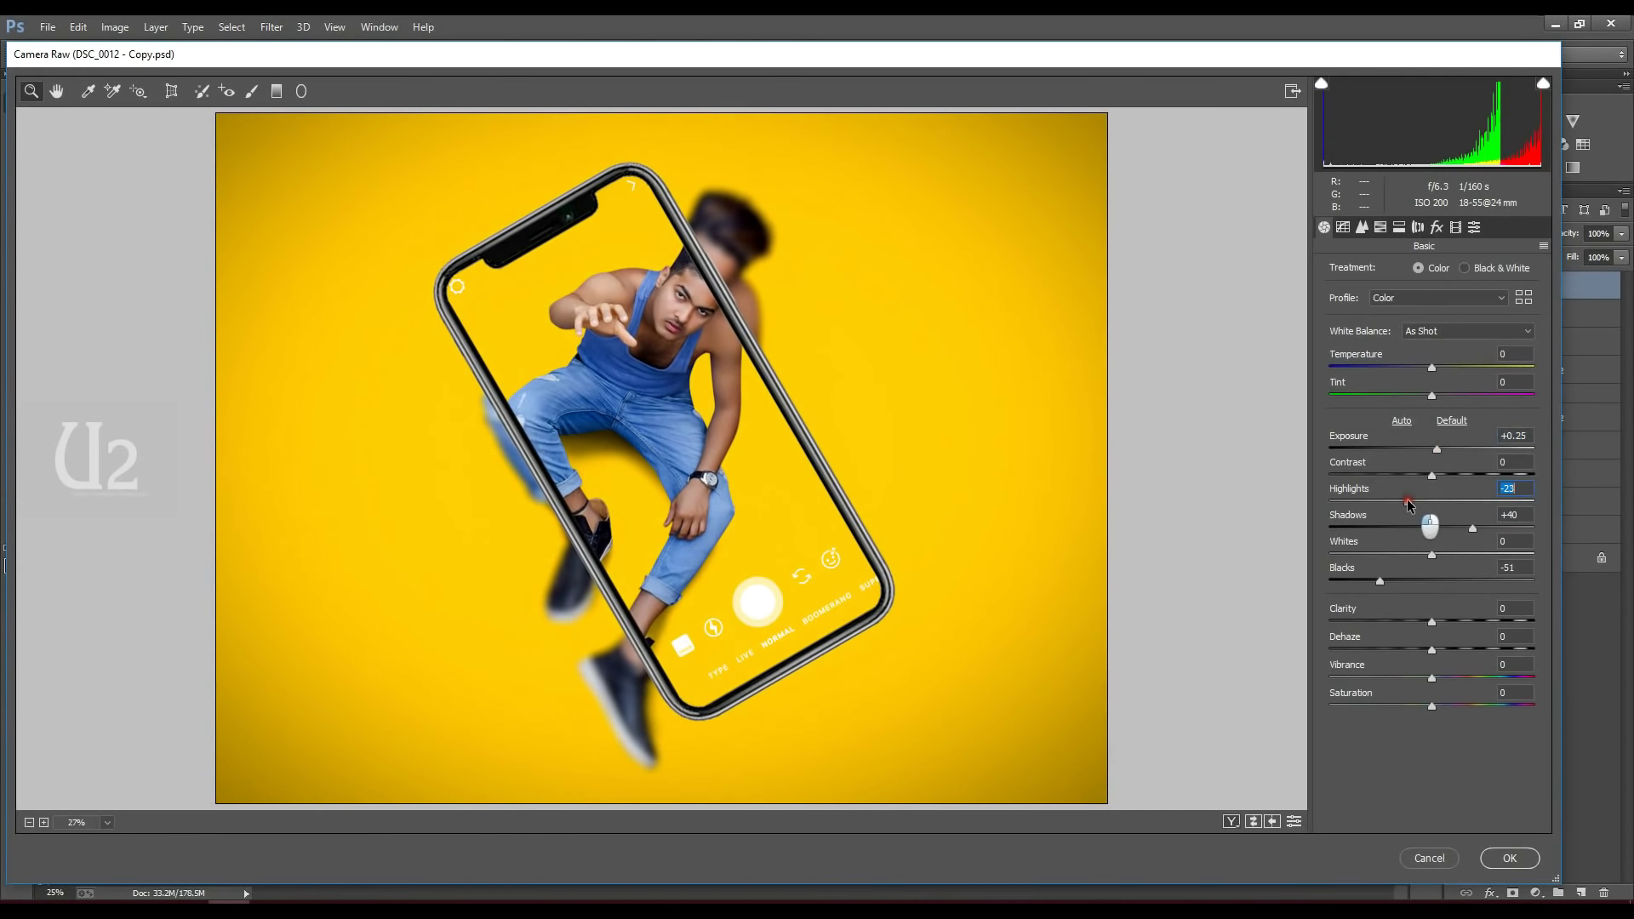
- Raise the luminance of the oranges slightly in the HSL adjustments
click(1381, 227)
click(1441, 269)
mouse_move(1432, 353)
mouse_down()
mouse_move(1479, 351)
mouse_move(1458, 351)
mouse_up()
- Set the camera calibration's blue primary saturation to +49 and red primary hue to +5
click(1457, 227)
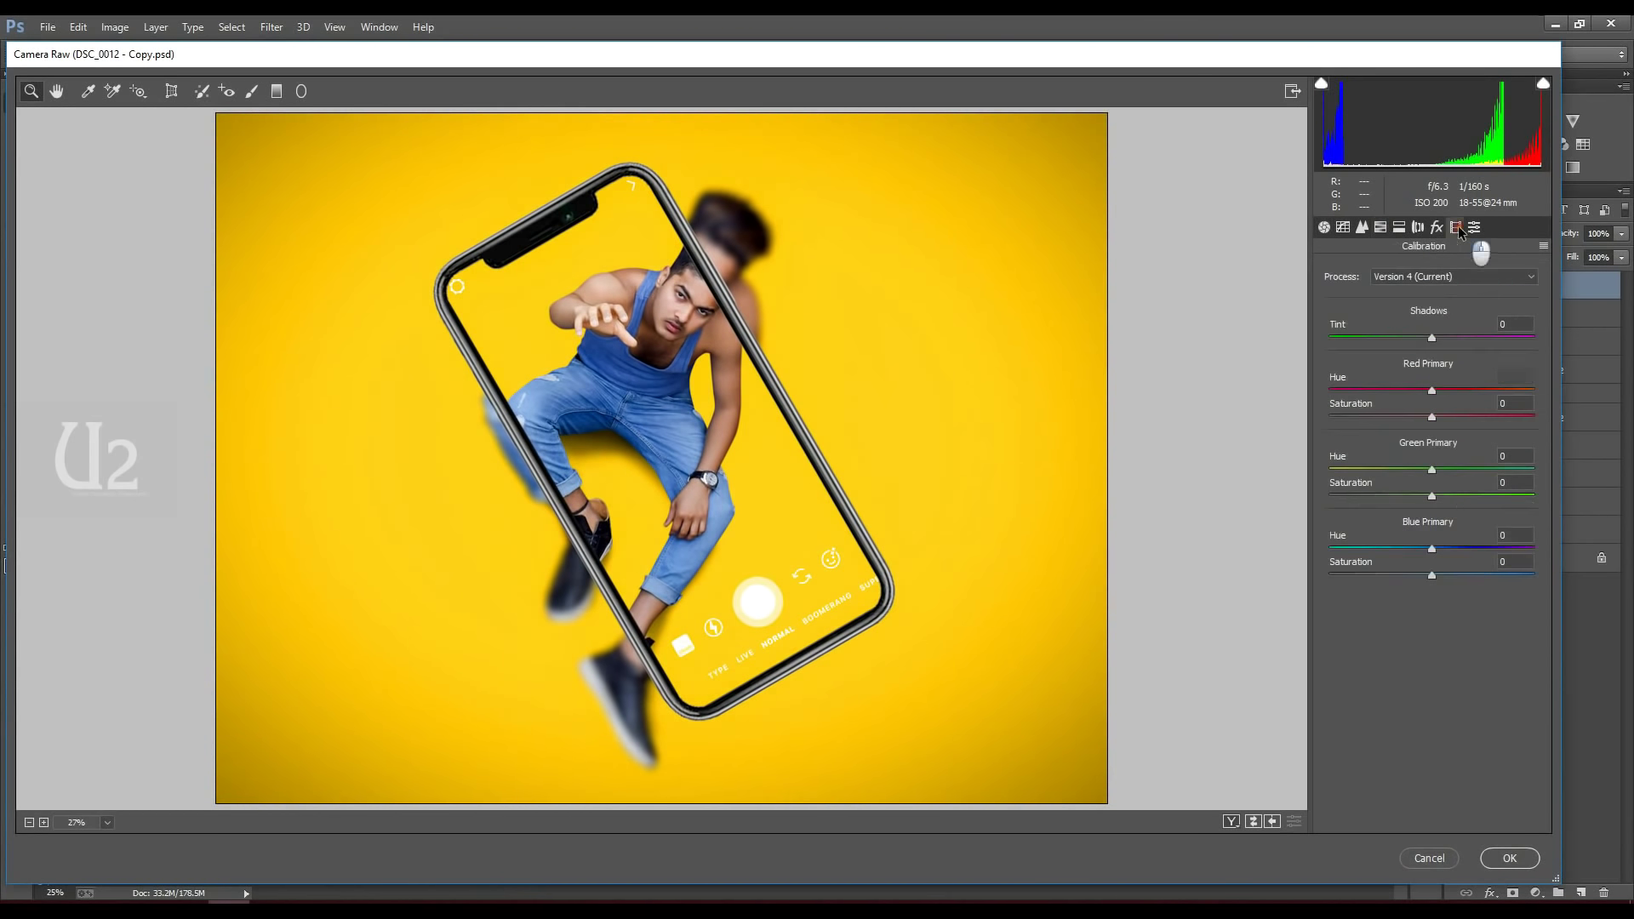
click(1478, 572)
drag(1479, 572, 1482, 574)
mouse_move(1432, 390)
mouse_down()
mouse_move(1459, 386)
mouse_move(1438, 393)
mouse_up()
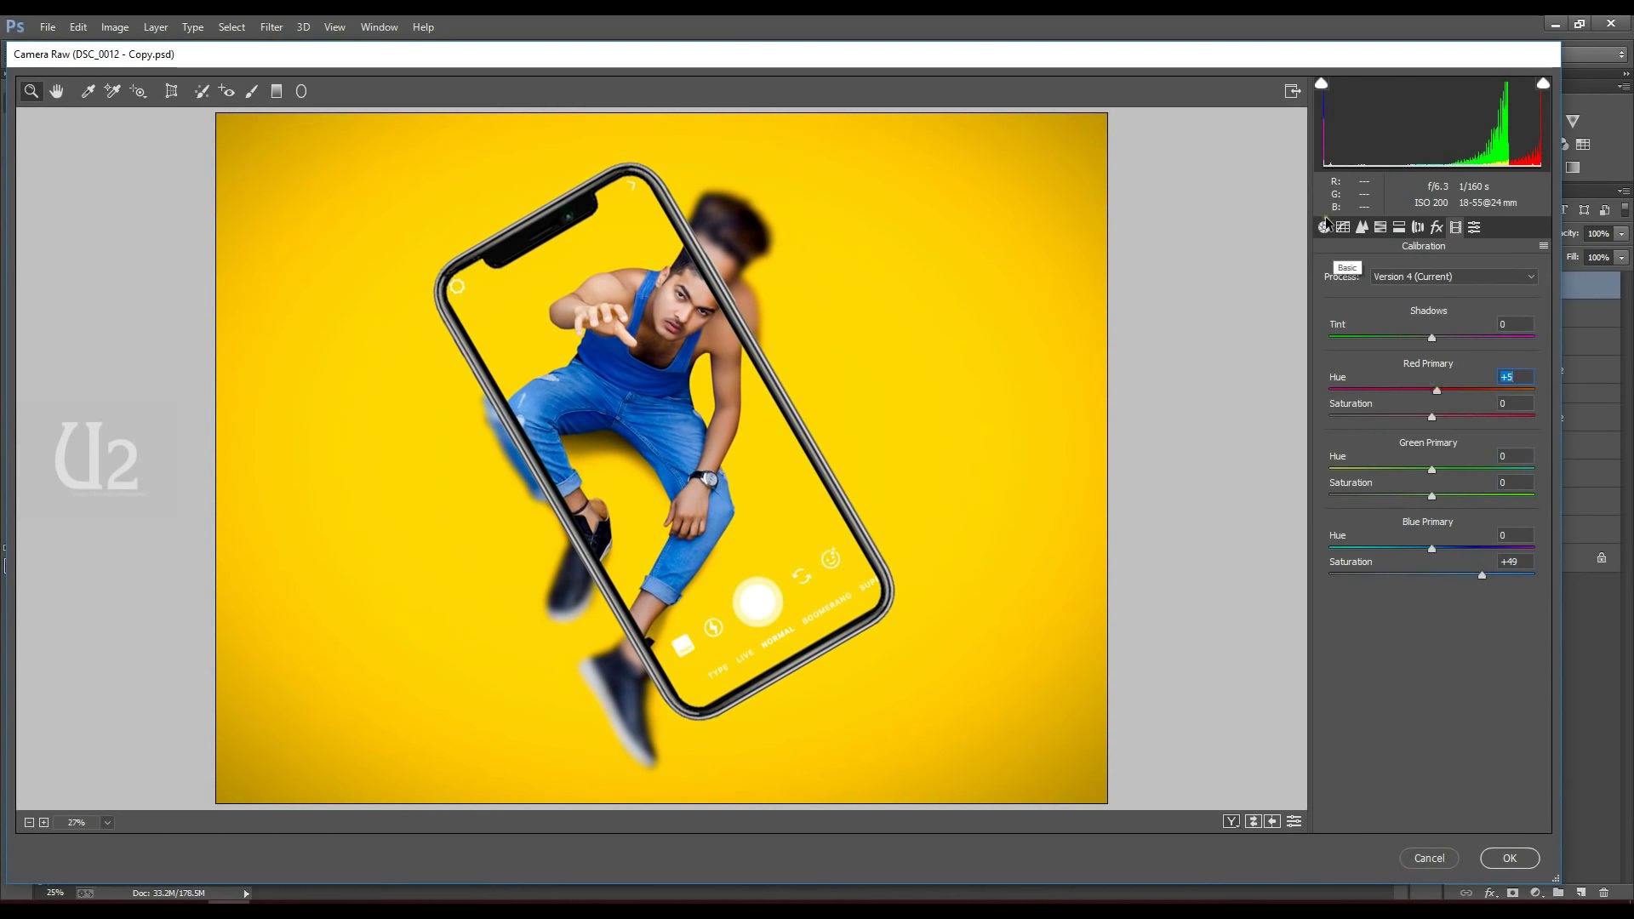
- Set the HSL saturation of oranges to -12 and reds to +23, and the hue of yellows to -15 and blues to -10
click(1379, 228)
click(1387, 268)
click(1412, 352)
drag(1412, 352, 1446, 336)
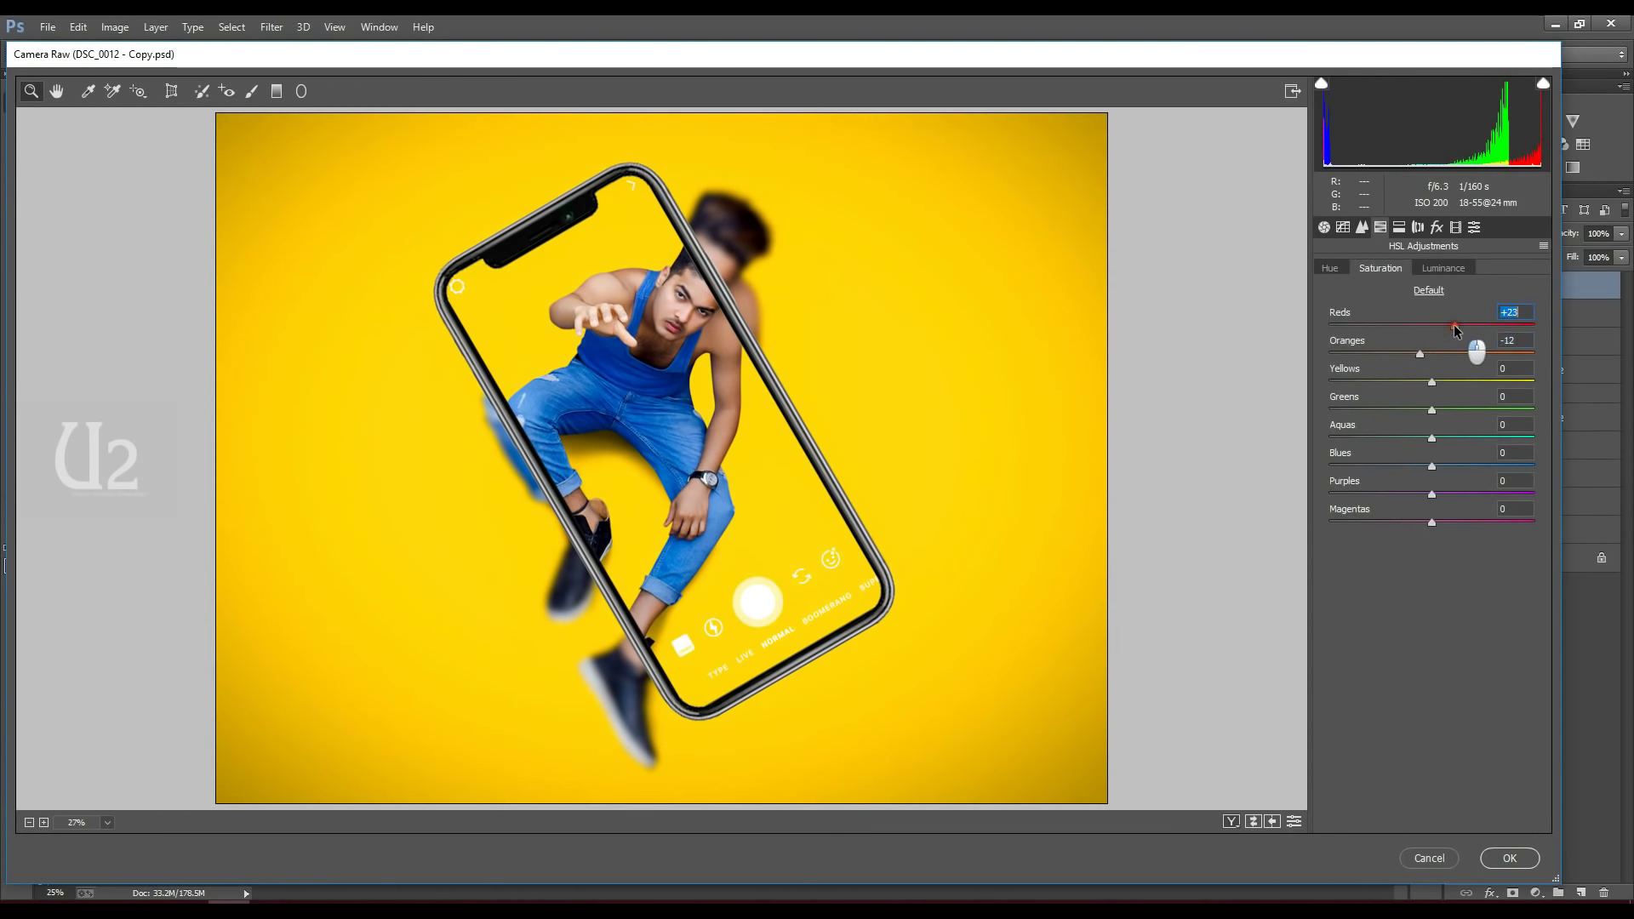
drag(1500, 383, 1417, 383)
click(1333, 268)
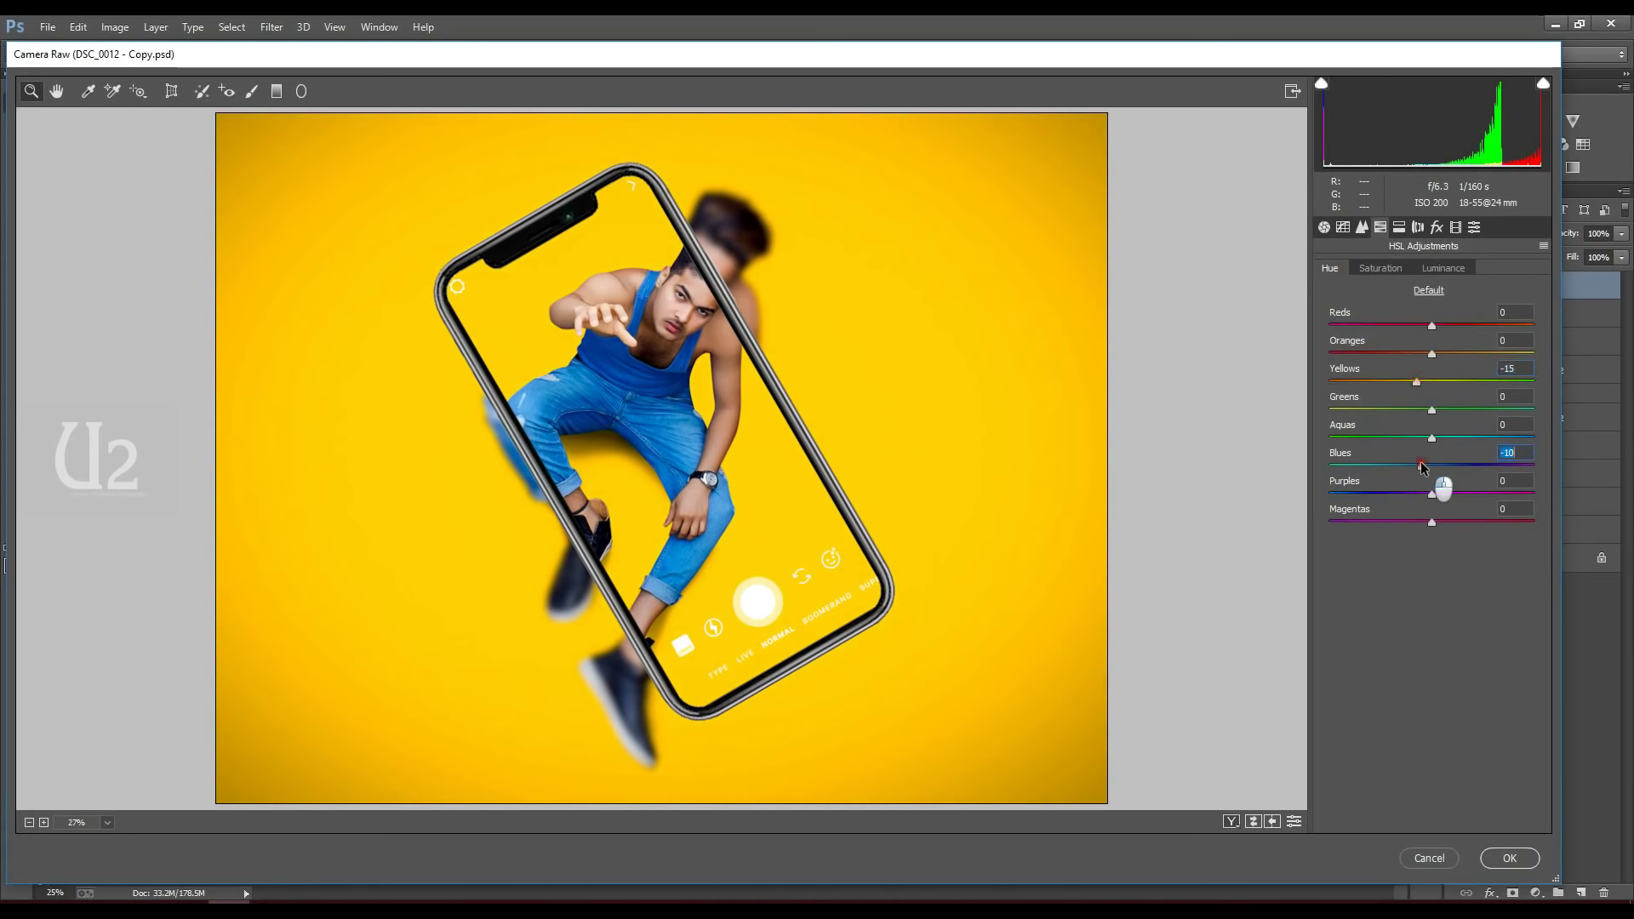
- Set the post-crop vignetting amount to -10, and the white balance to temperature +2 and tint -6
click(1436, 227)
drag(1432, 447, 1421, 450)
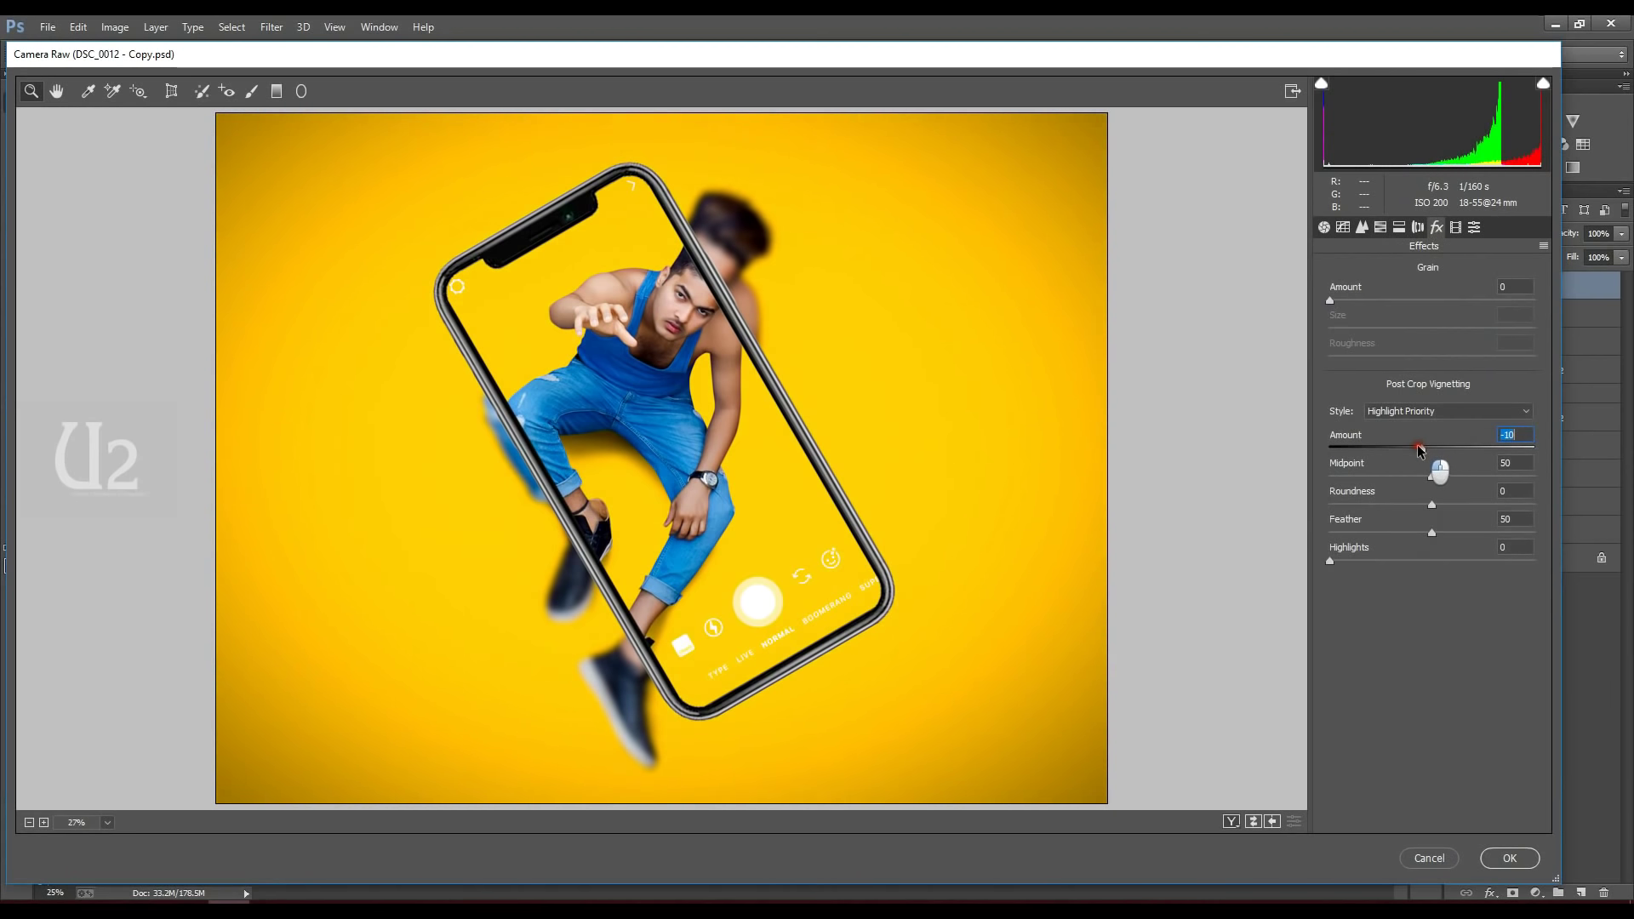
click(1324, 228)
drag(1430, 369, 1436, 368)
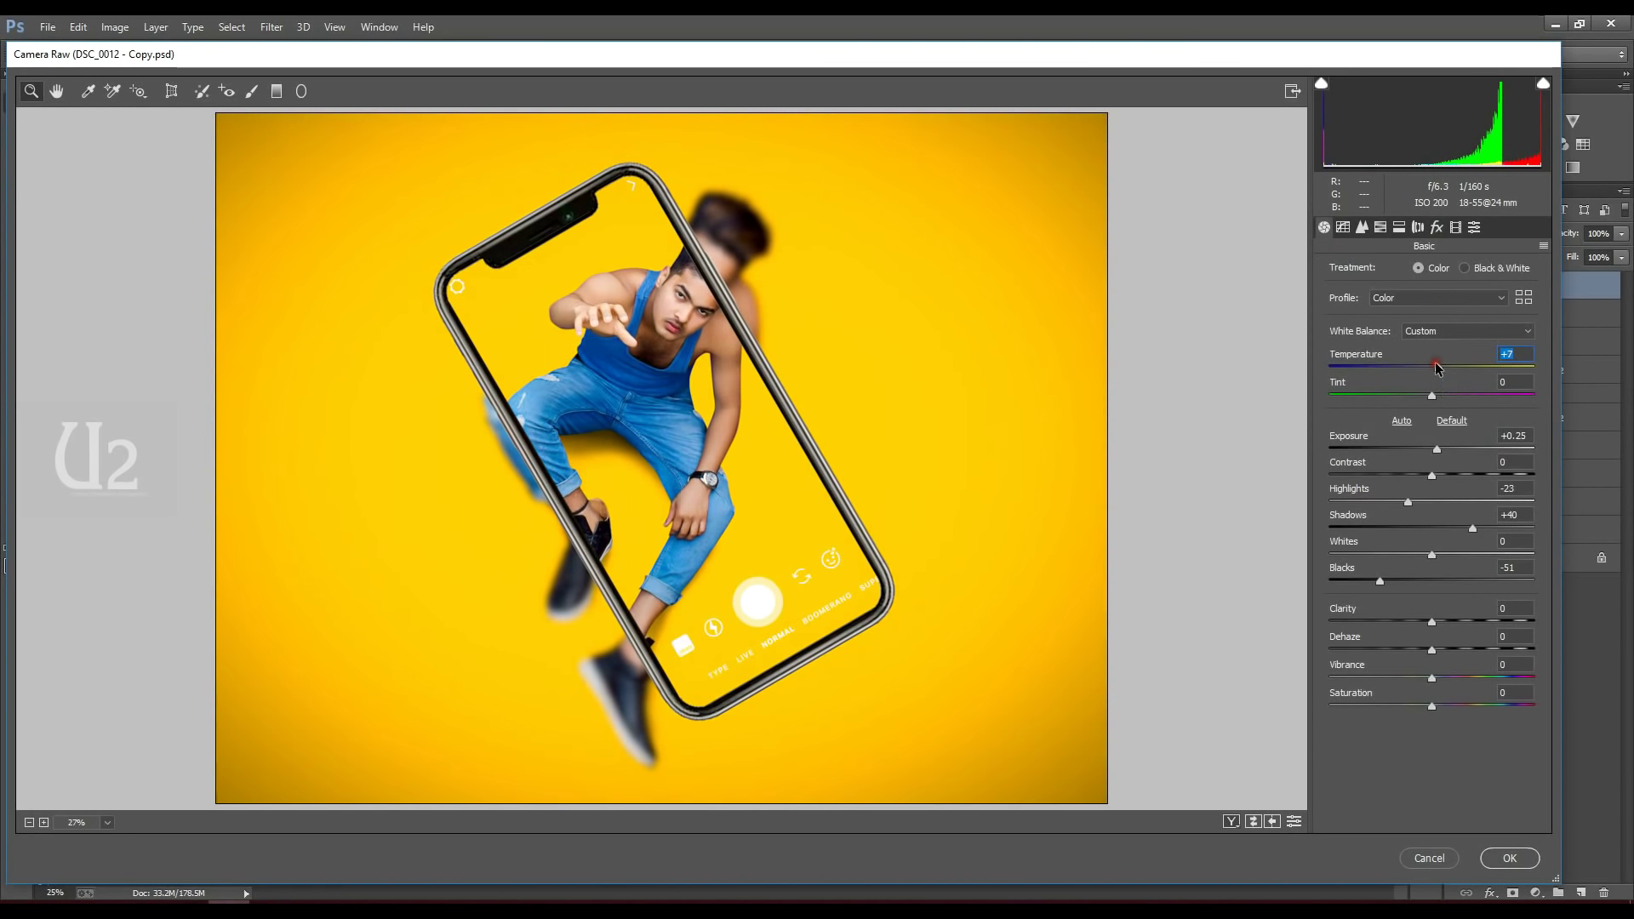
double_click(1410, 355)
mouse_move(1434, 398)
mouse_down()
mouse_move(1449, 397)
mouse_move(1430, 398)
mouse_up()
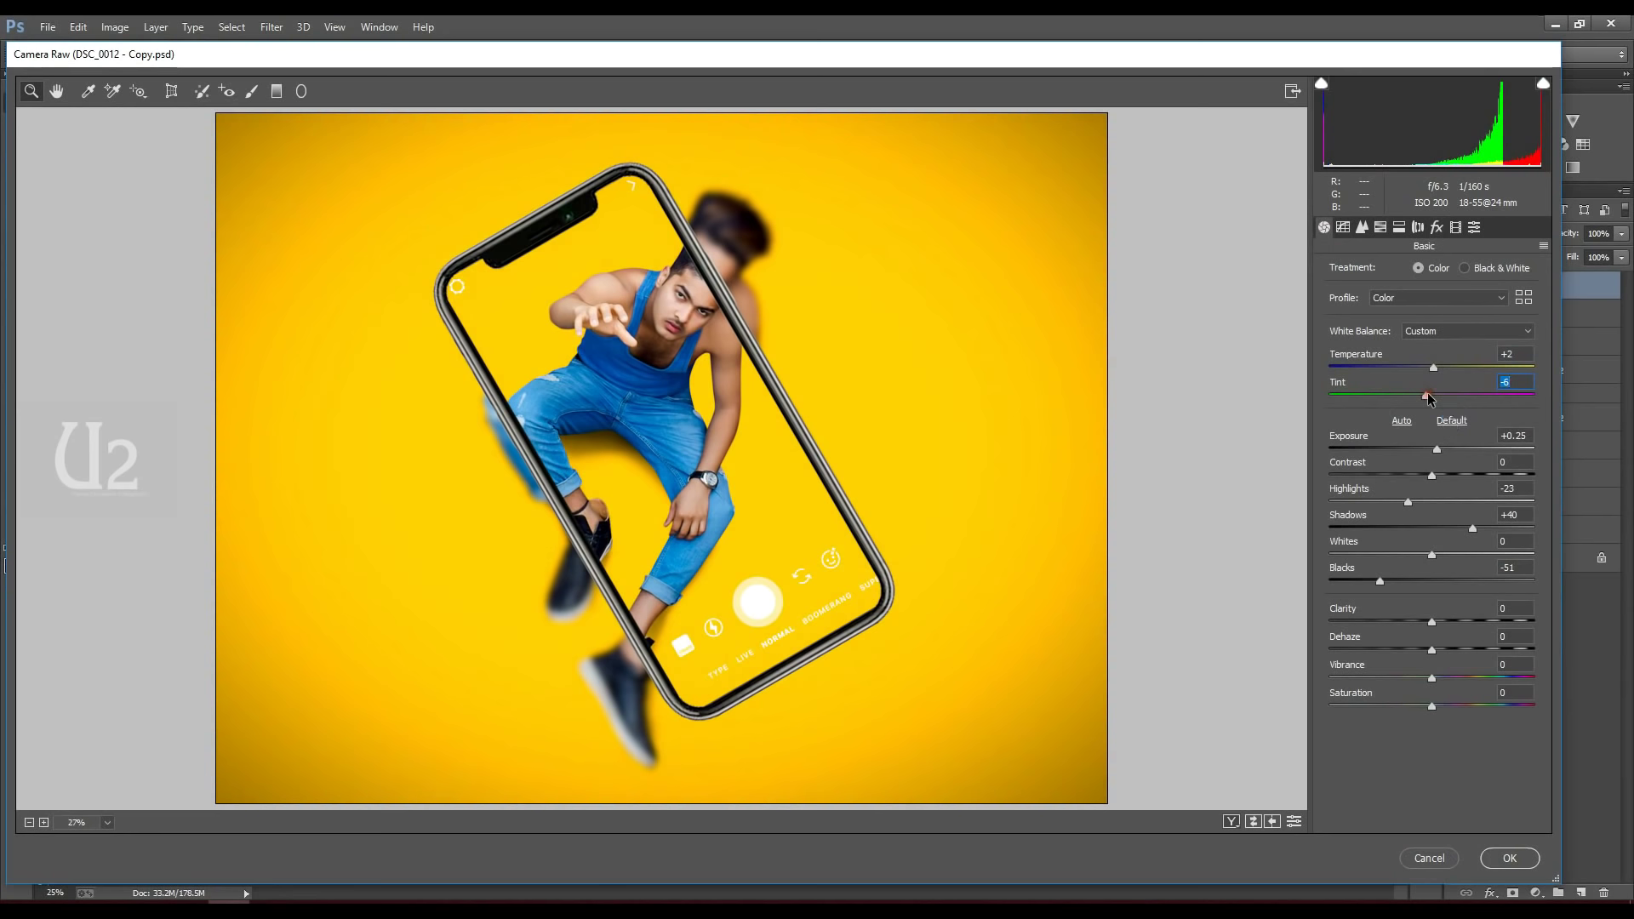
- Raise the clarity slightly and apply the Camera Raw adjustments to the merged layer
click(1471, 361)
click(1439, 619)
click(1509, 858)
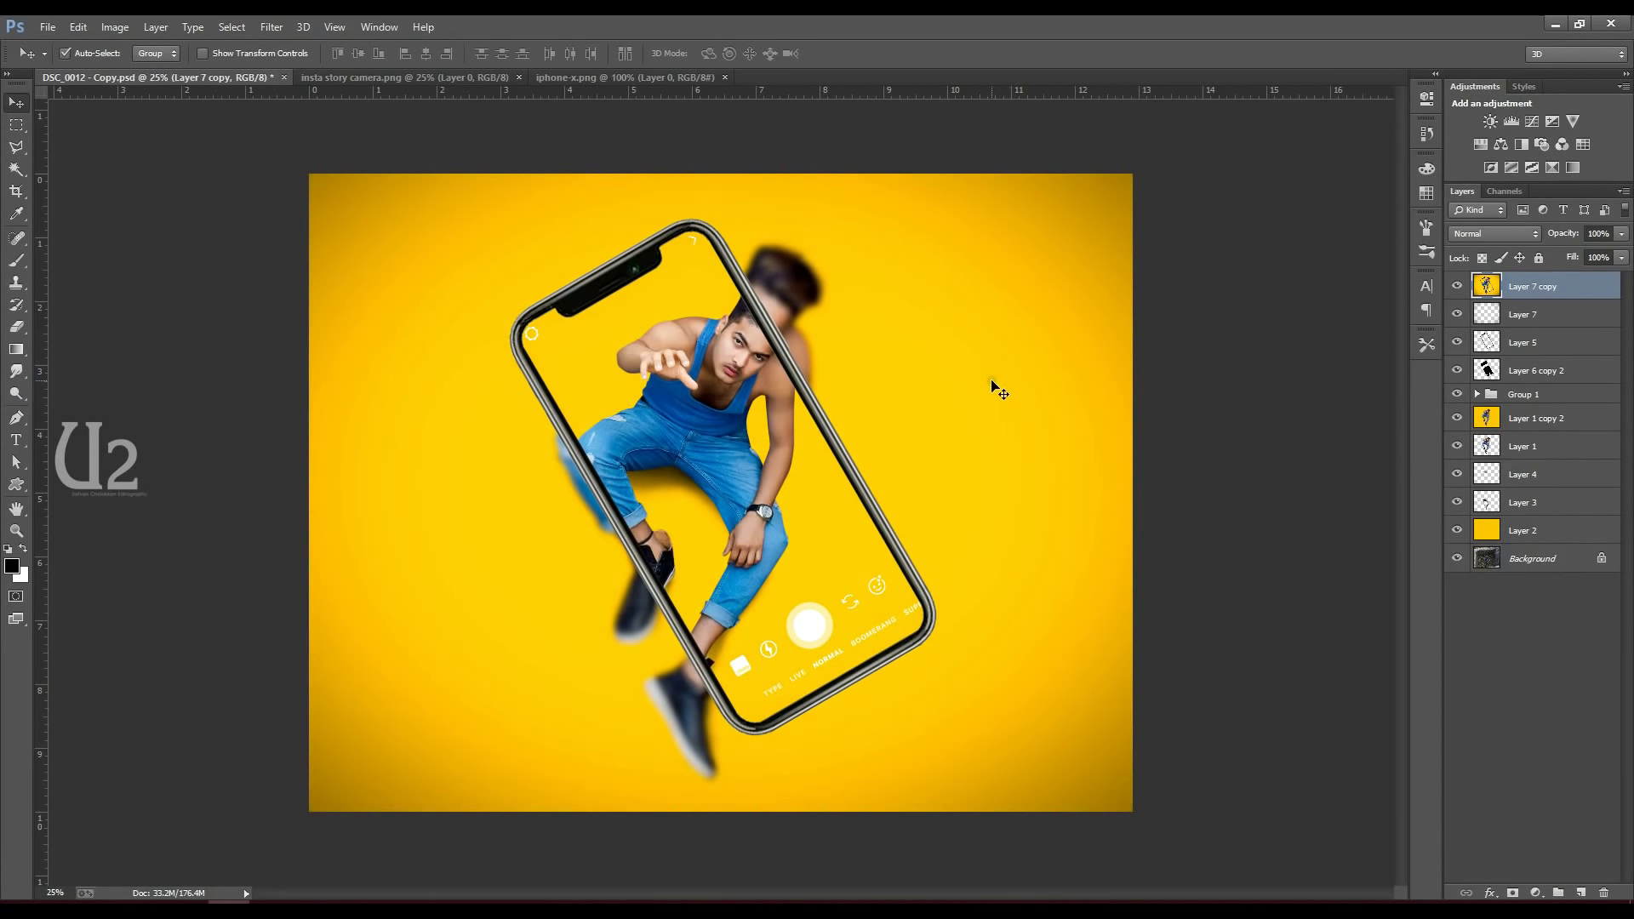
- Examine the graded composite at different magnifications and compare it by hiding the layers and showing them again
scroll(992, 381, up, 2)
scroll(991, 381, down, 2)
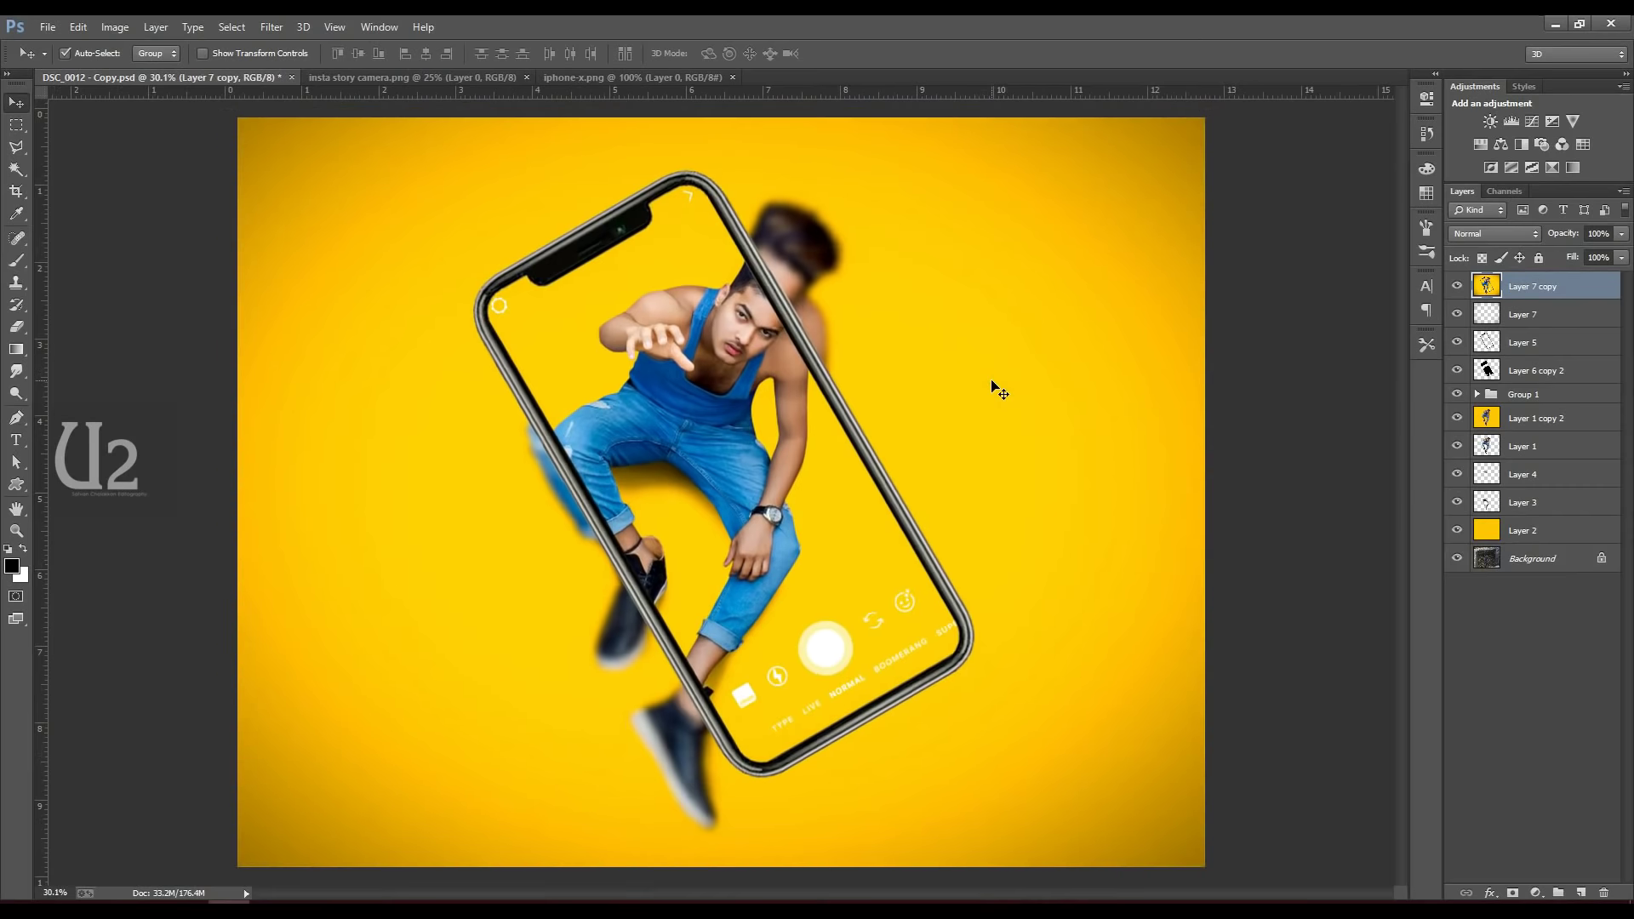
key(ctrl+minus)
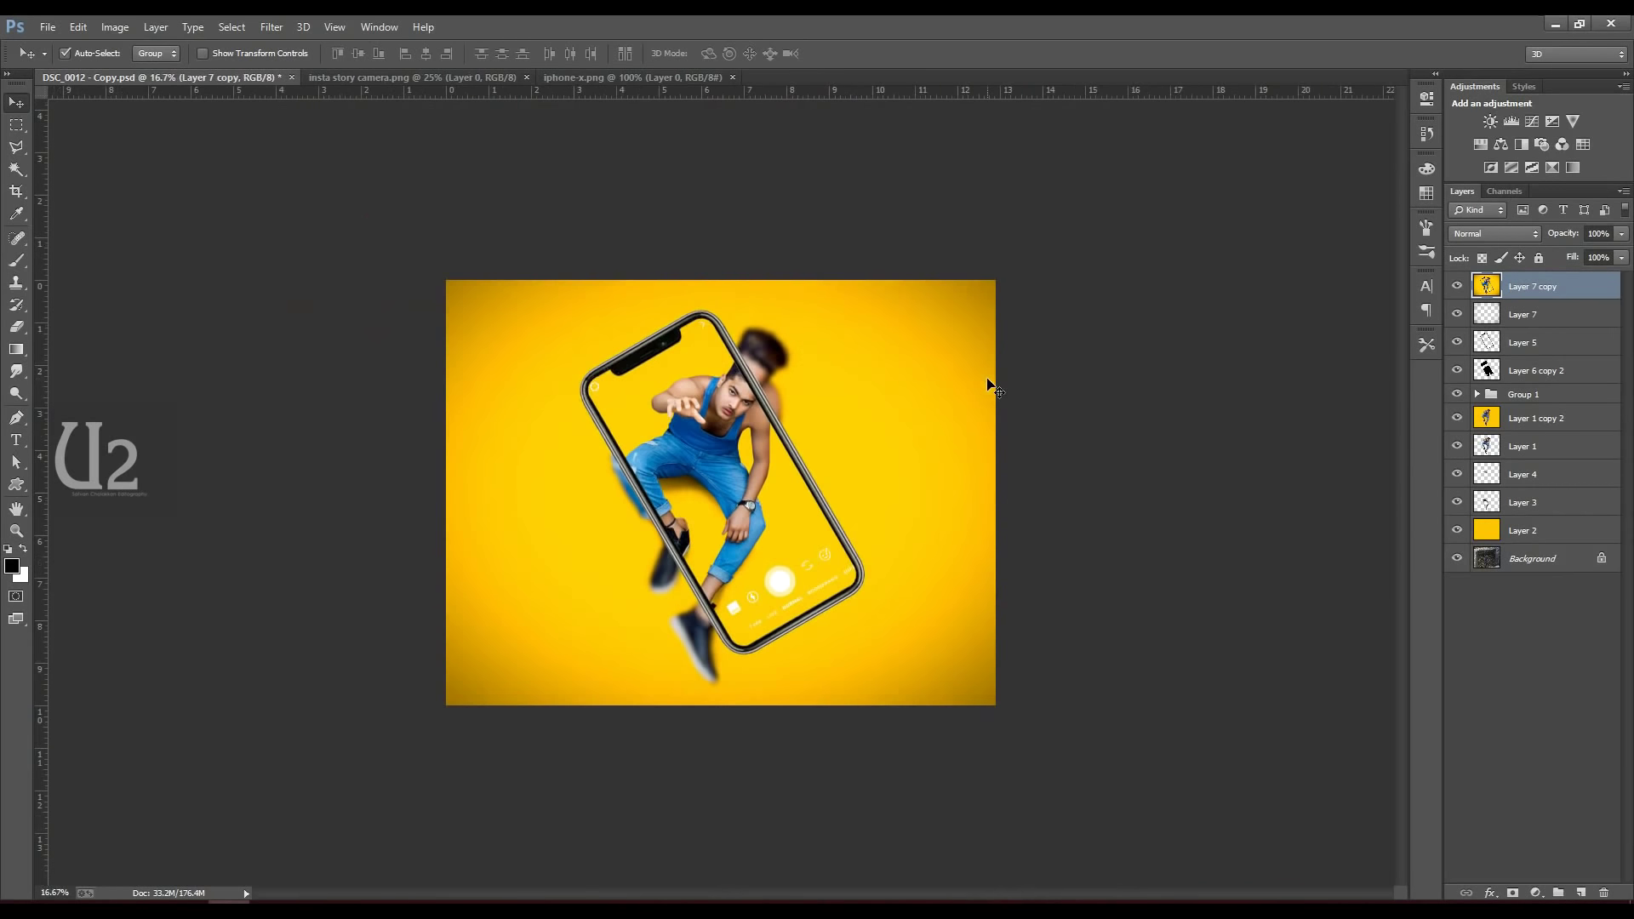
drag(1458, 531, 1459, 388)
drag(1459, 294, 1462, 527)
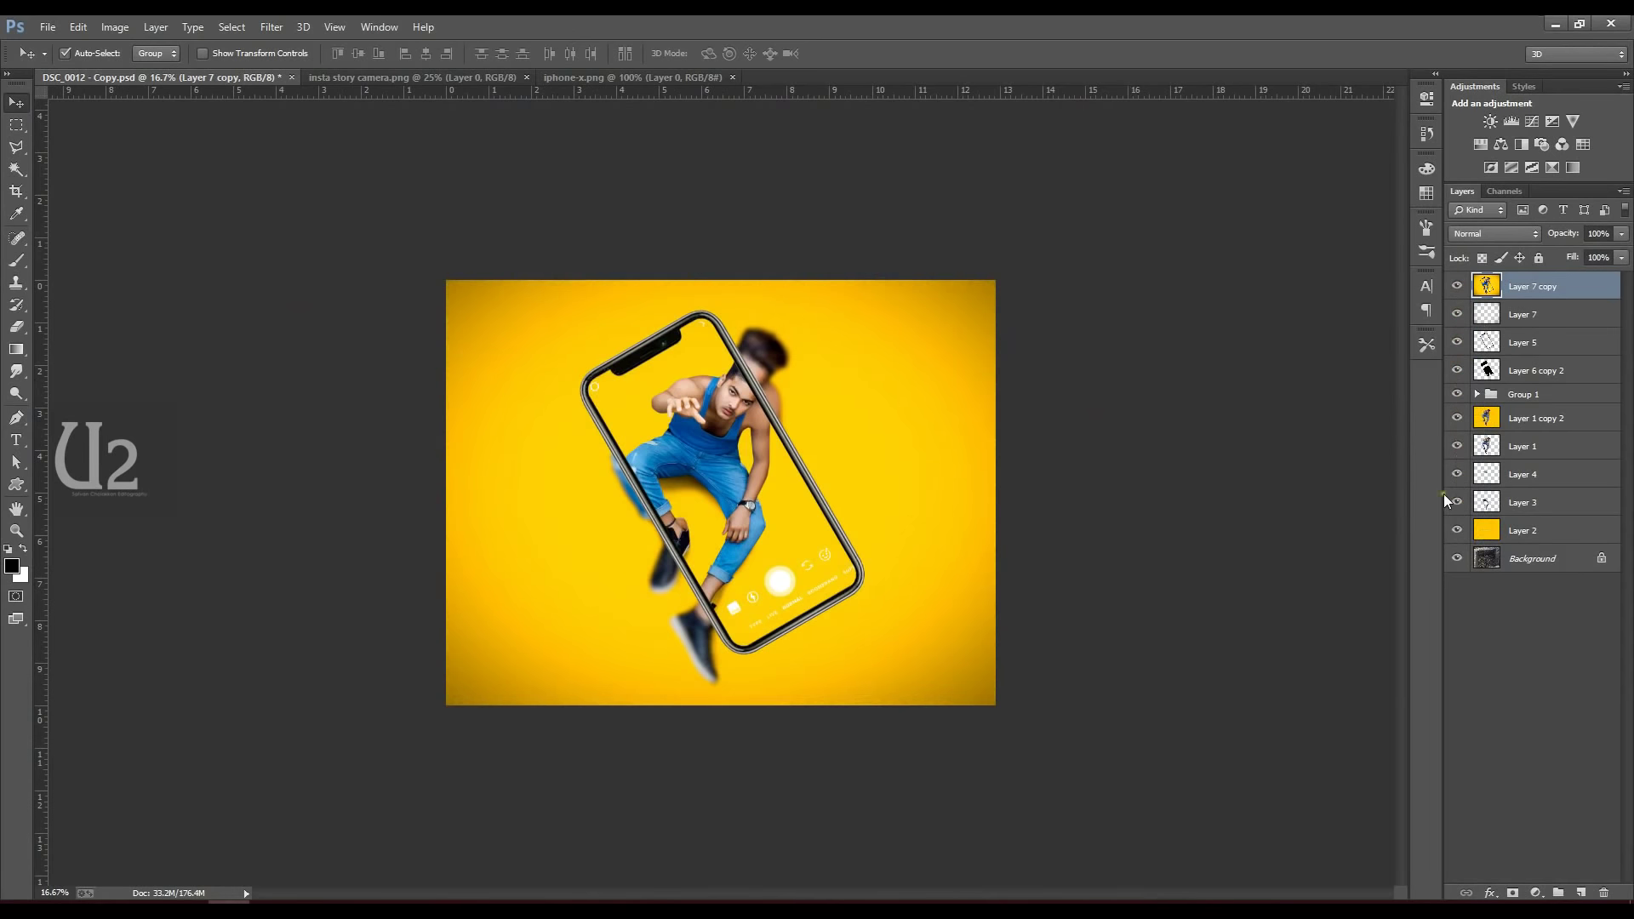